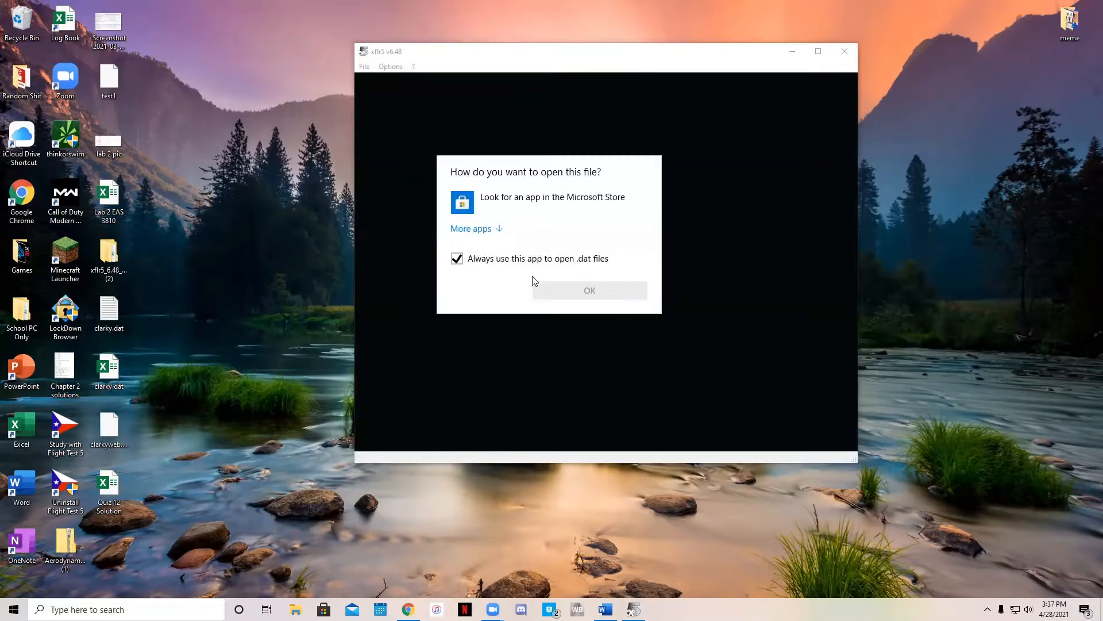
- Open the clarkyweb .dat file in Notepad
left_click(485, 230)
double_click(511, 290)
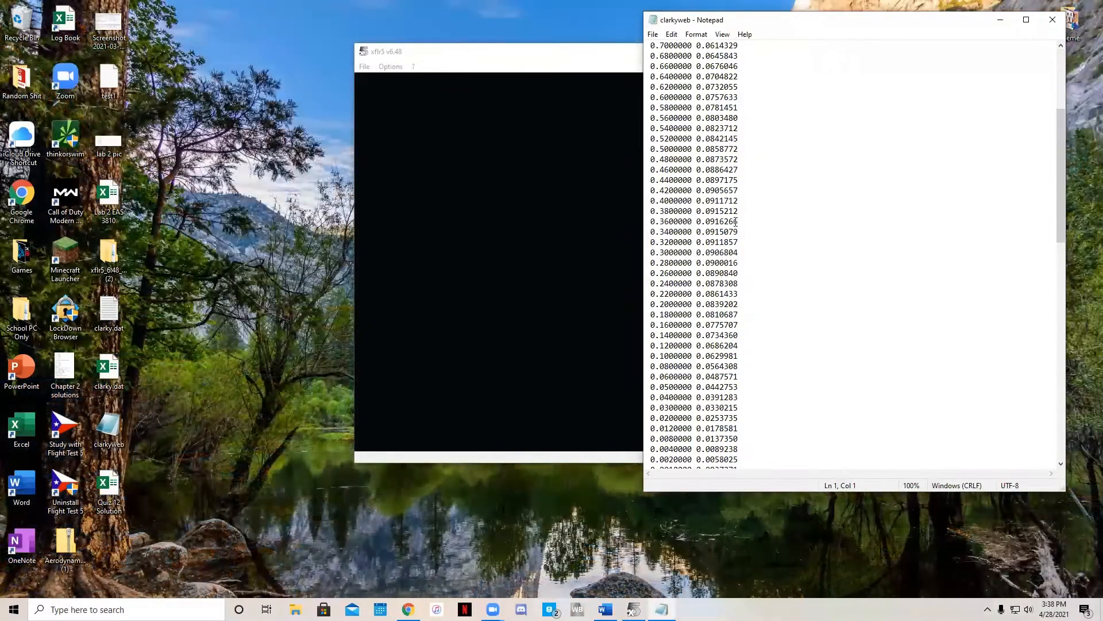
- Examine the upper and lower surface coordinates in clarkyweb through to the end, including the break between them, and close the file
scroll(748, 240, "down", 14)
left_click(685, 242)
scroll(687, 230, "up", 14)
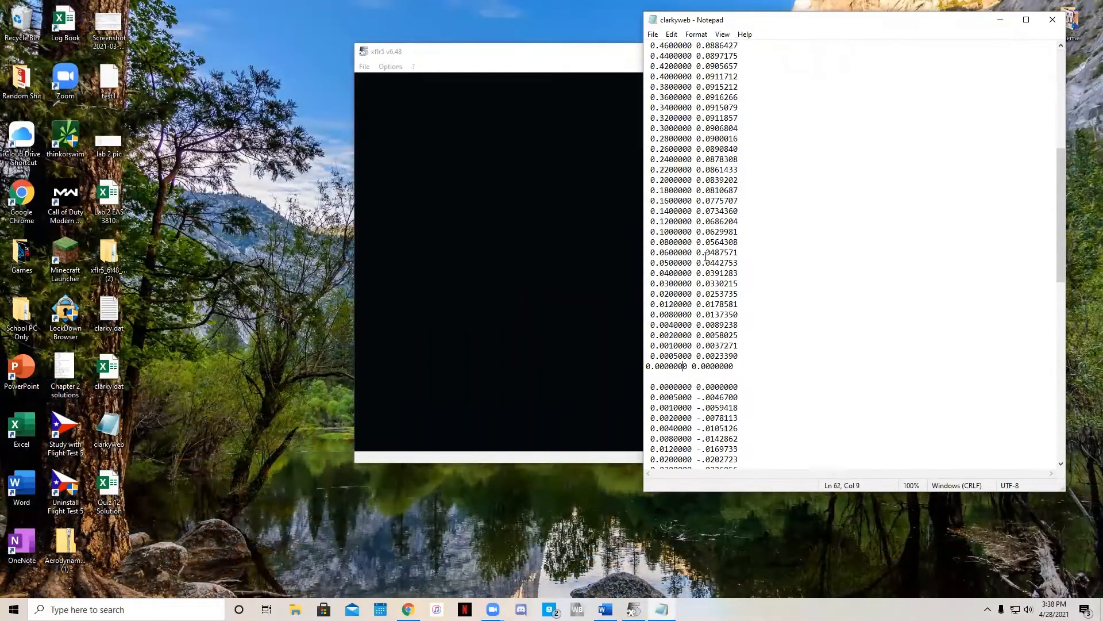
scroll(734, 231, "down", 13)
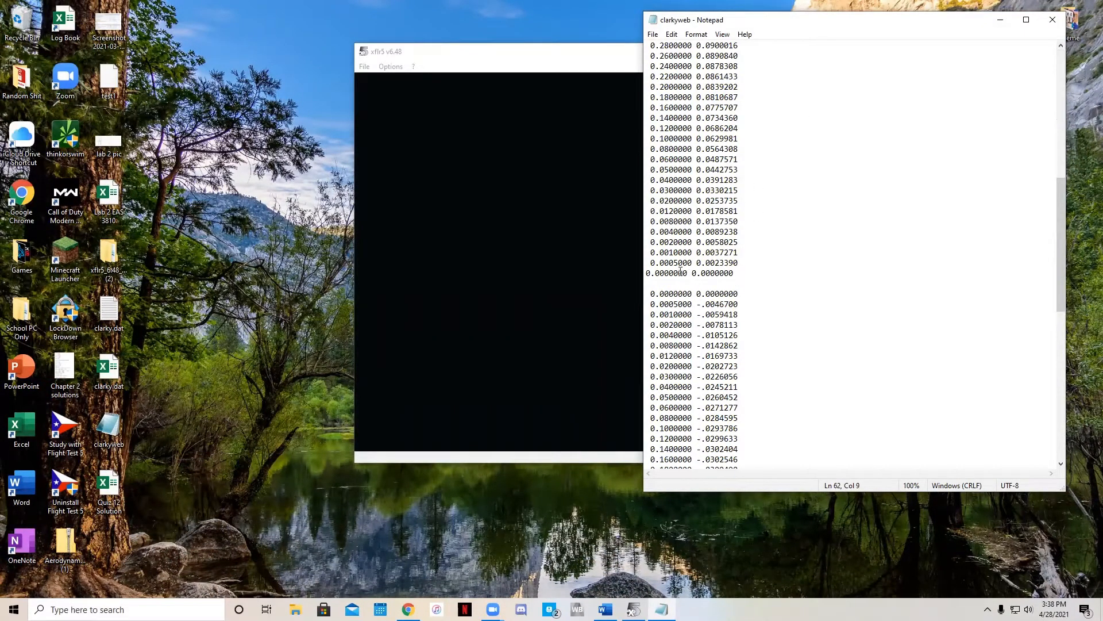
left_click_drag(670, 281, 739, 296)
left_click(804, 308)
scroll(811, 311, "down", 3)
scroll(814, 287, "down", 10)
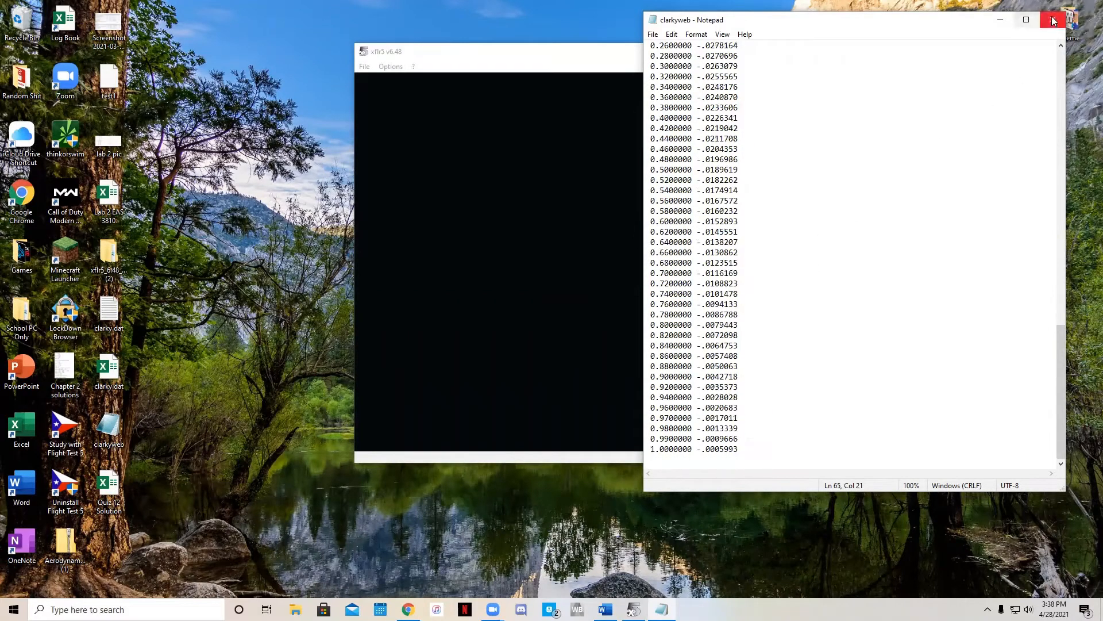
left_click(1053, 20)
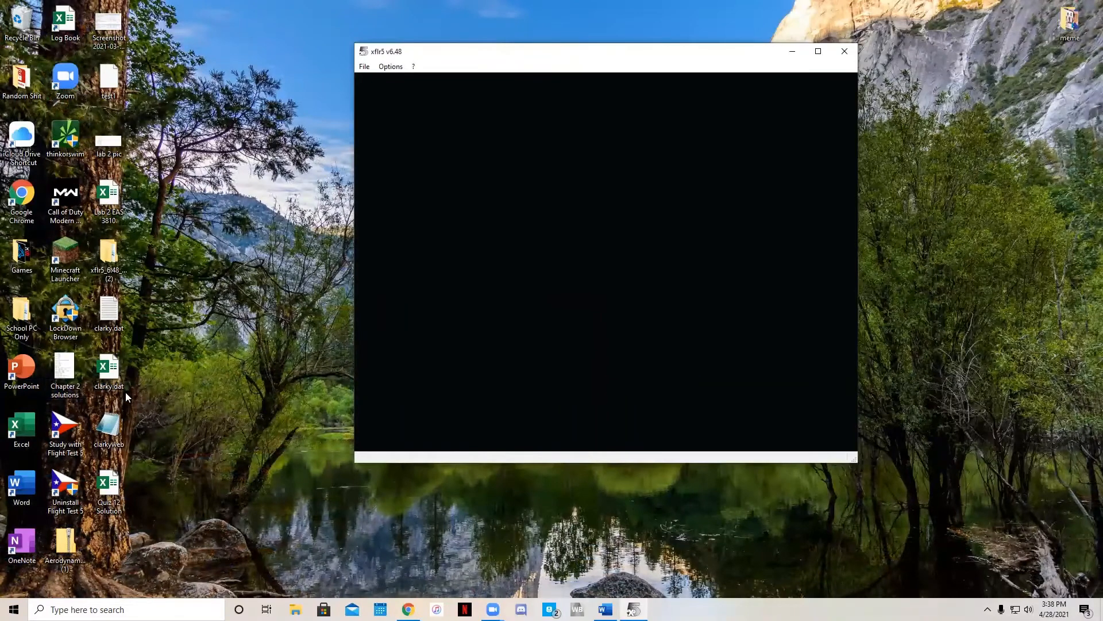
- Switch to xflr5, enter Direct Foil Design, and maximize the window
left_click(142, 435)
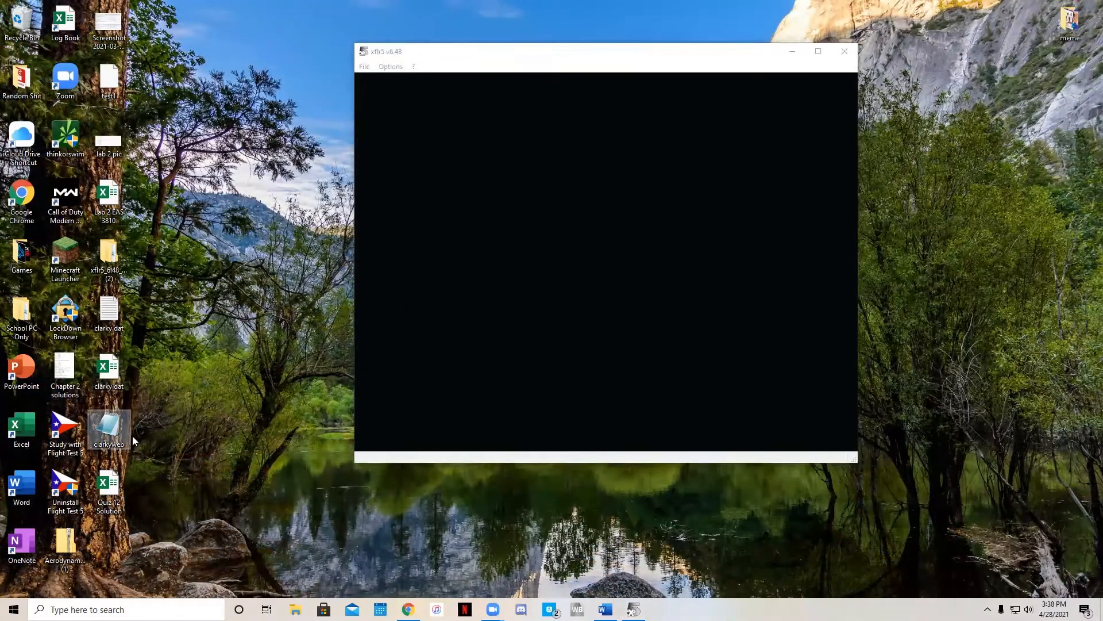
left_click(501, 86)
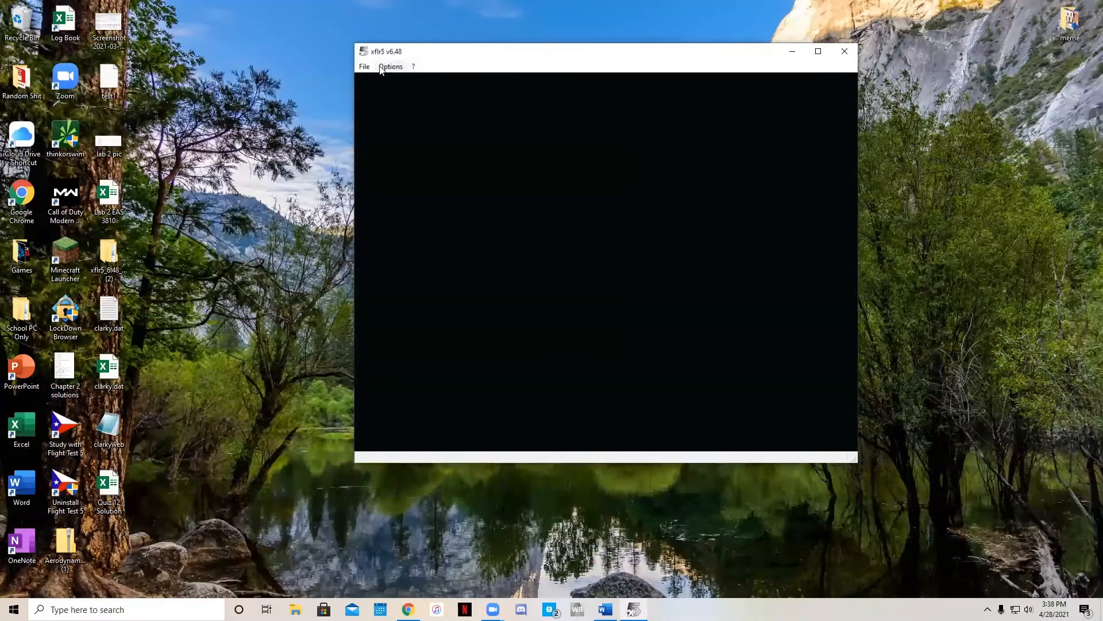
left_click(365, 67)
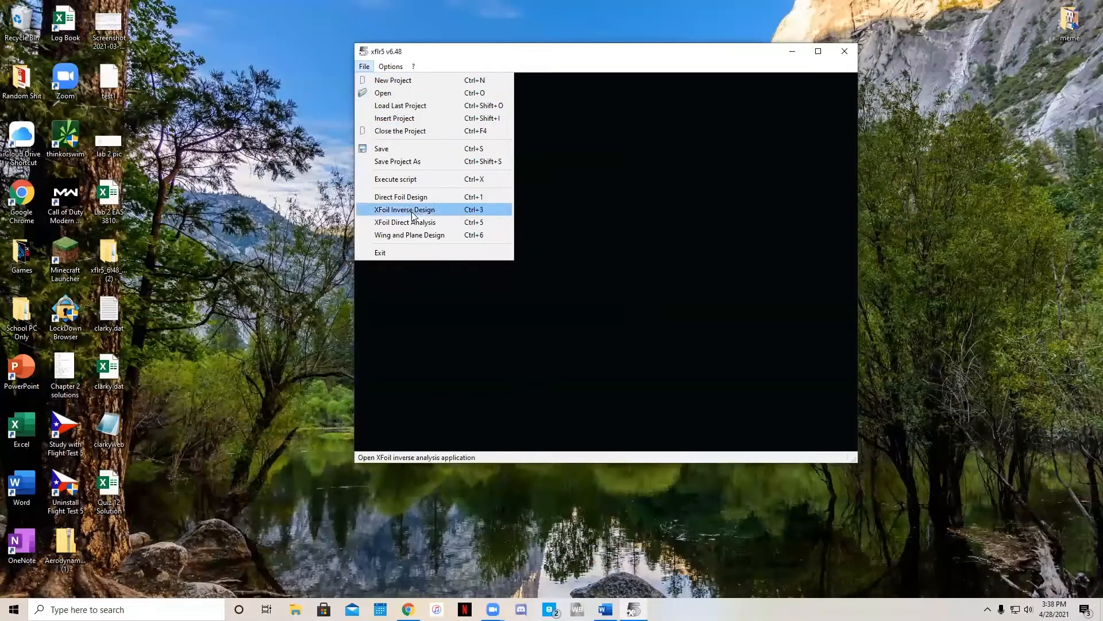
left_click(421, 197)
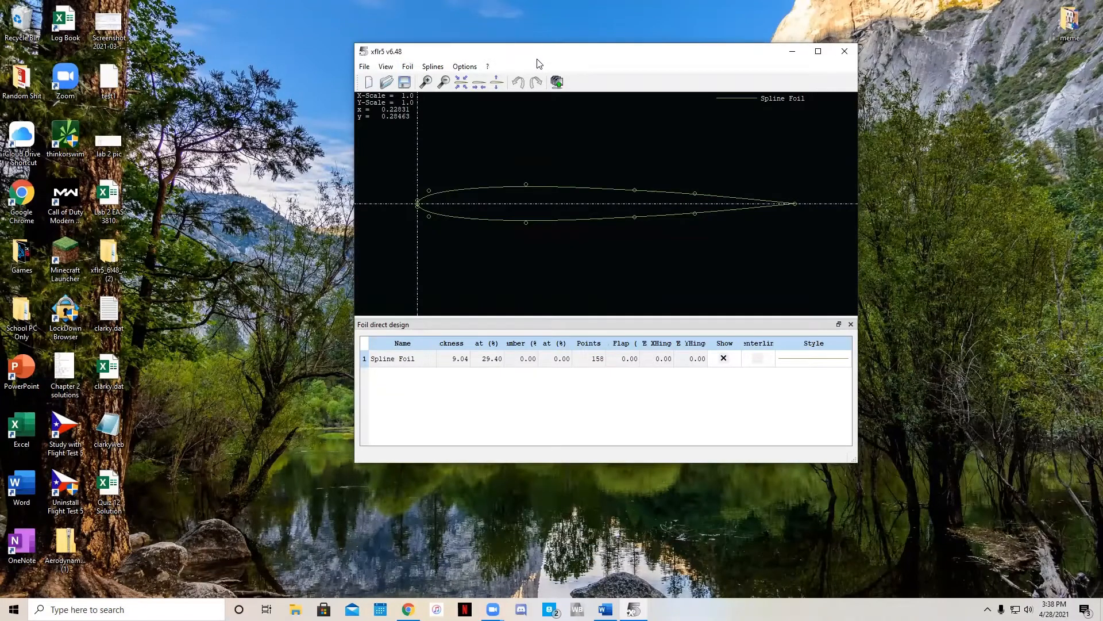
left_click_drag(537, 59, 552, 0)
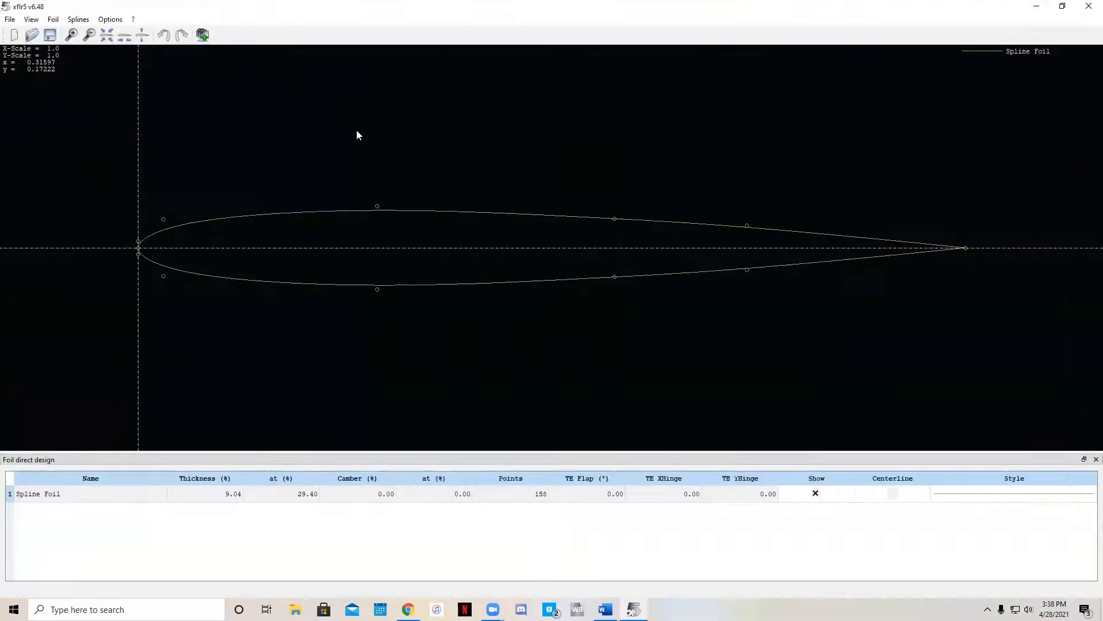
left_click(74, 495)
left_click(53, 19)
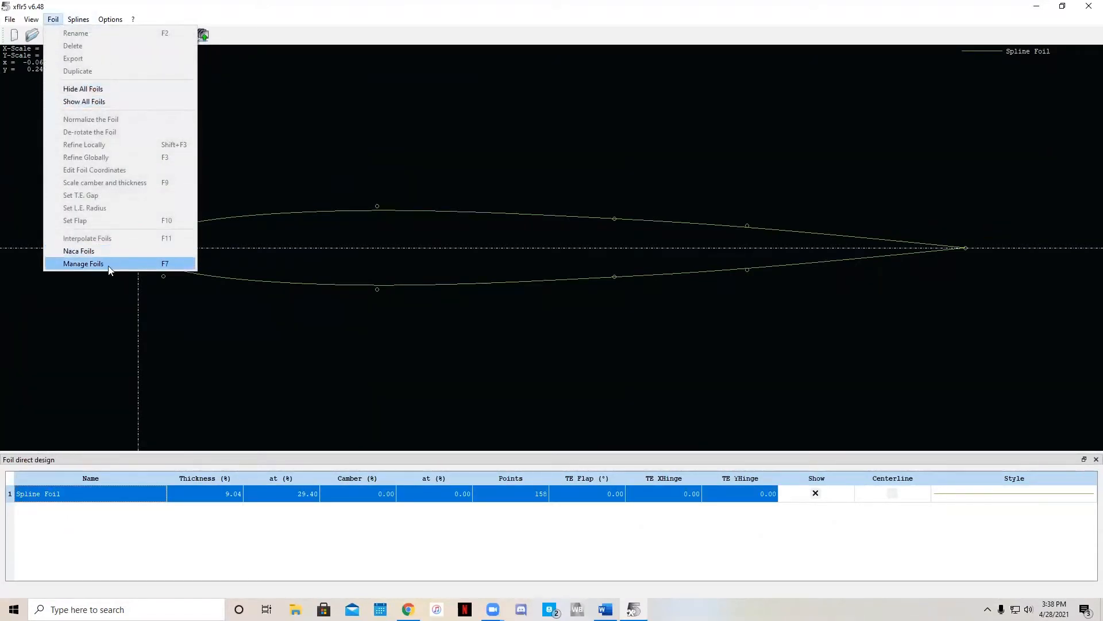
mouse_move(11, 20)
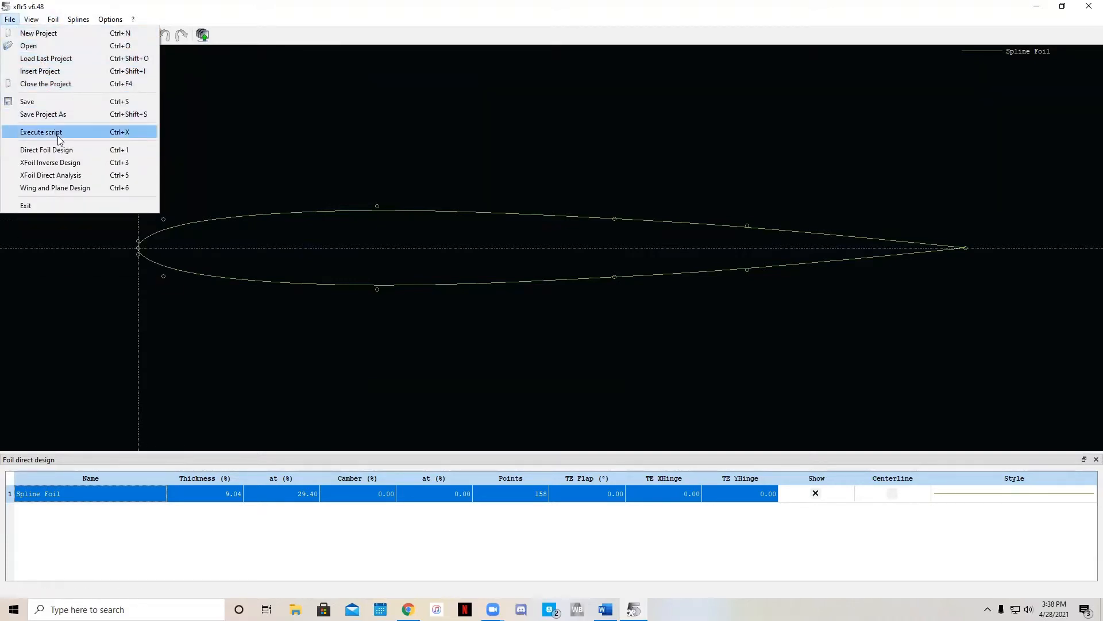
left_click(214, 514)
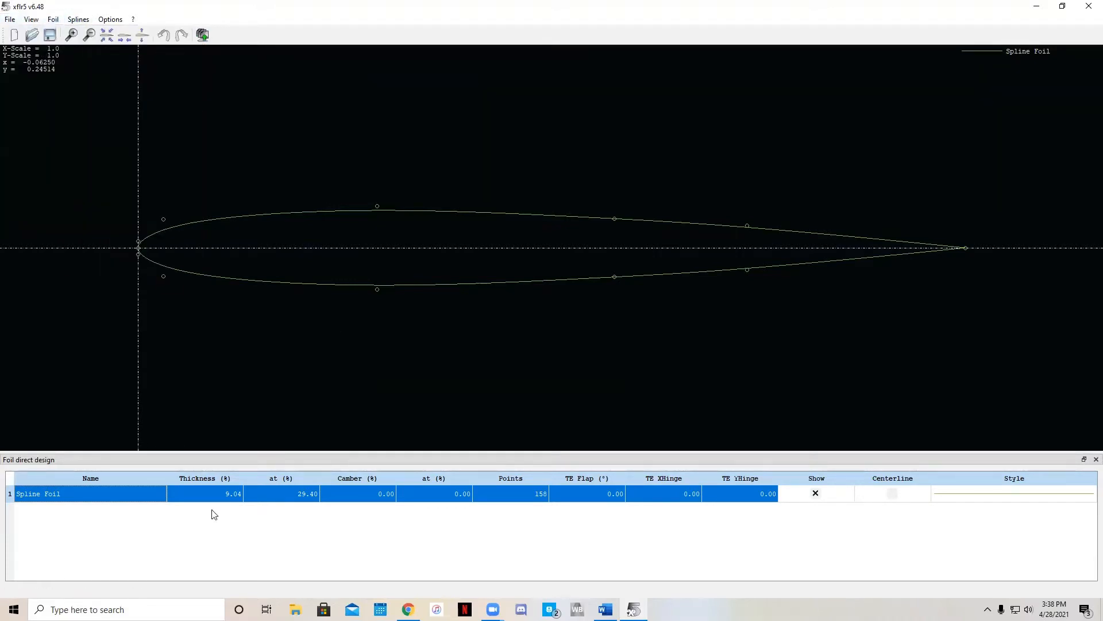
right_click(70, 513)
left_click(78, 19)
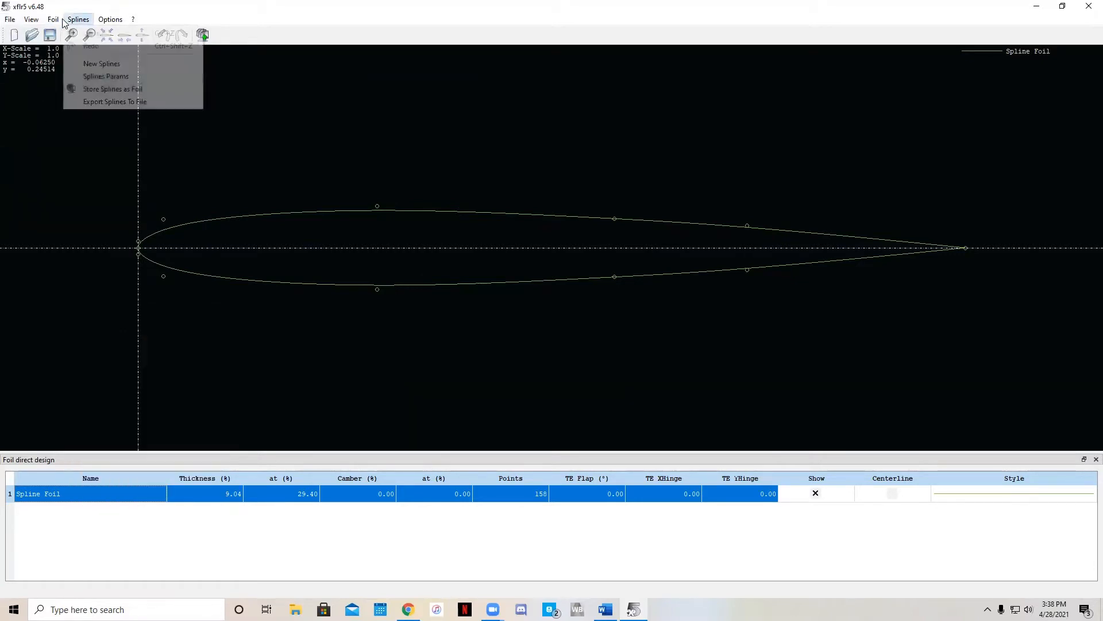
mouse_move(53, 20)
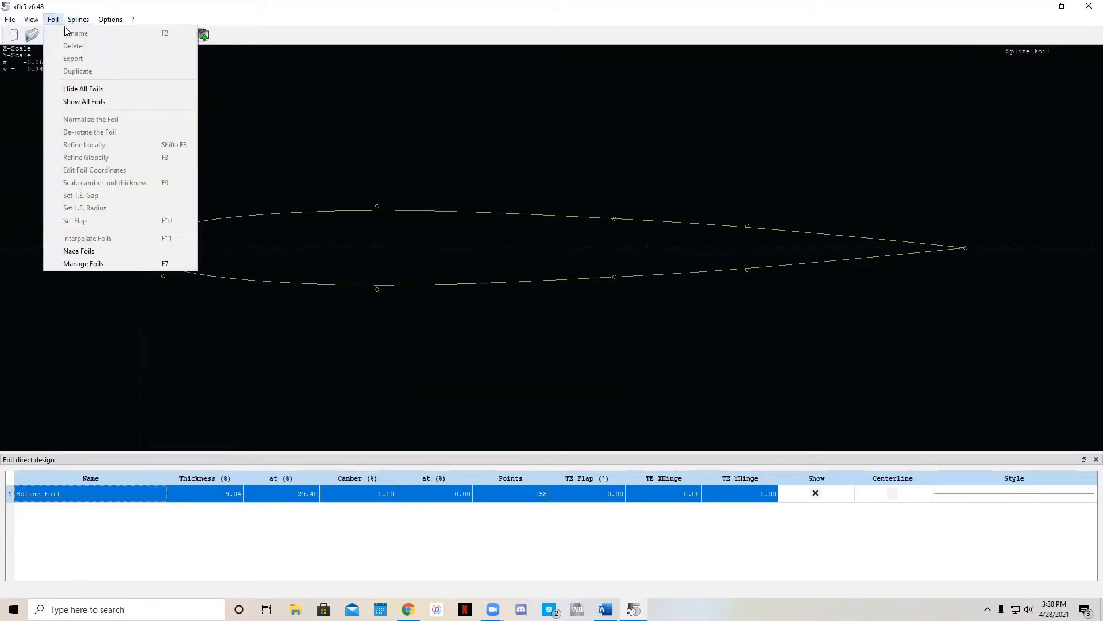
left_click(108, 262)
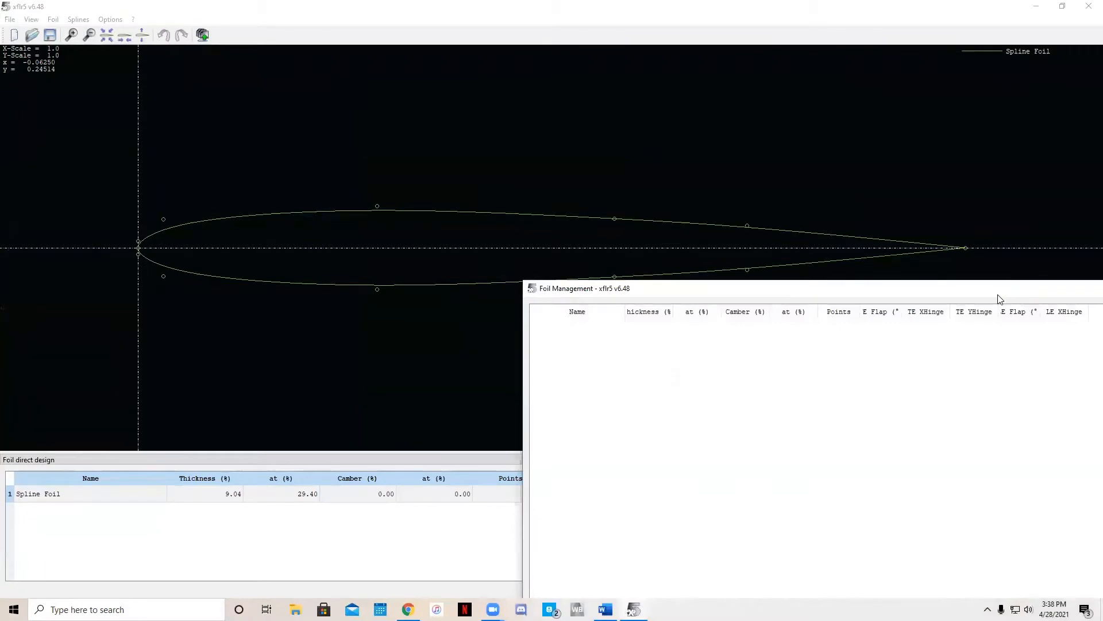
left_click_drag(998, 294, 787, 292)
left_click(988, 287)
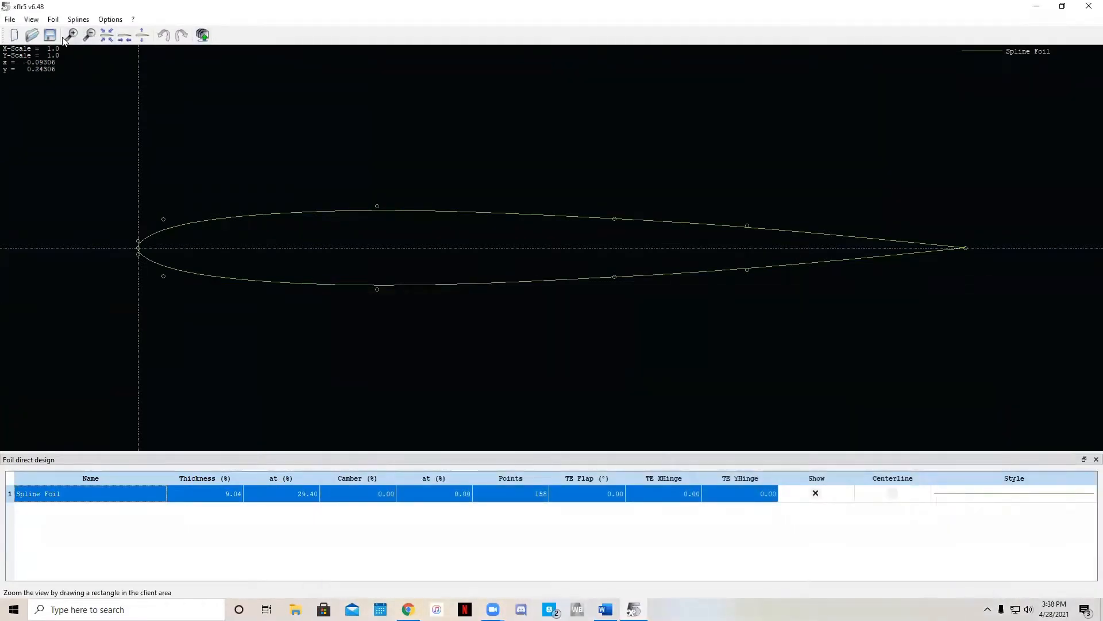
- Load the clarkyweb airfoil file from the Desktop into the foil design
left_click(33, 36)
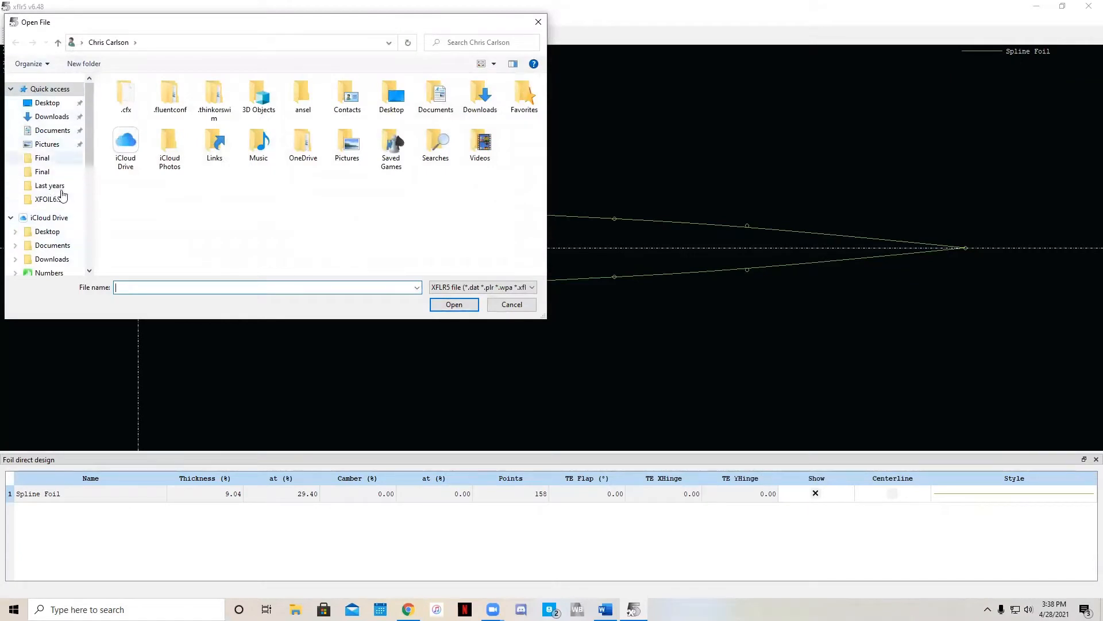
left_click(48, 102)
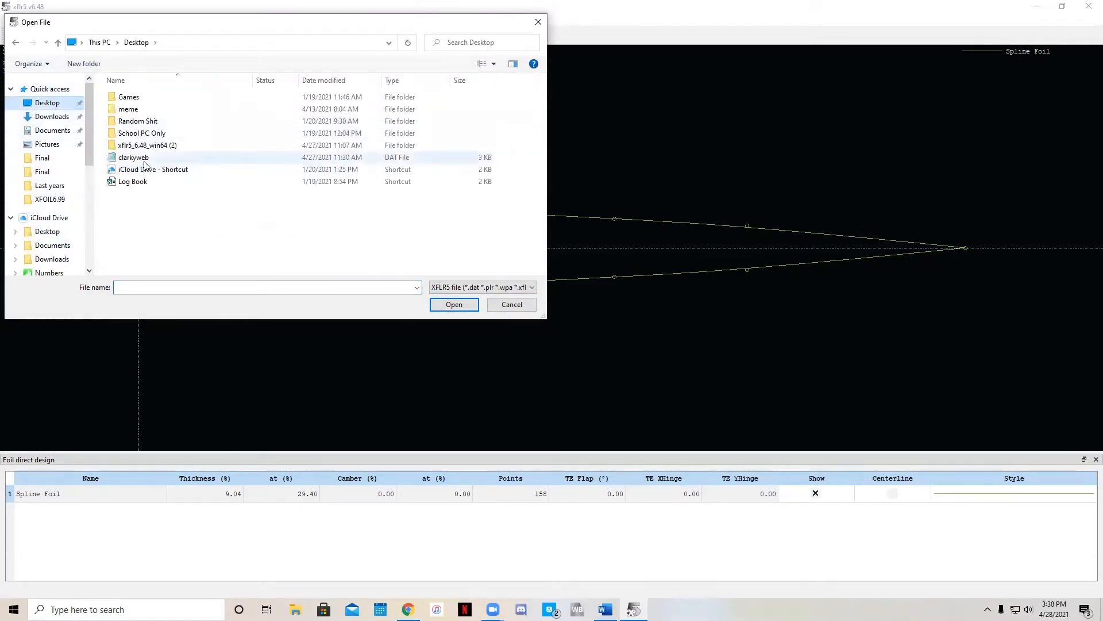
double_click(144, 160)
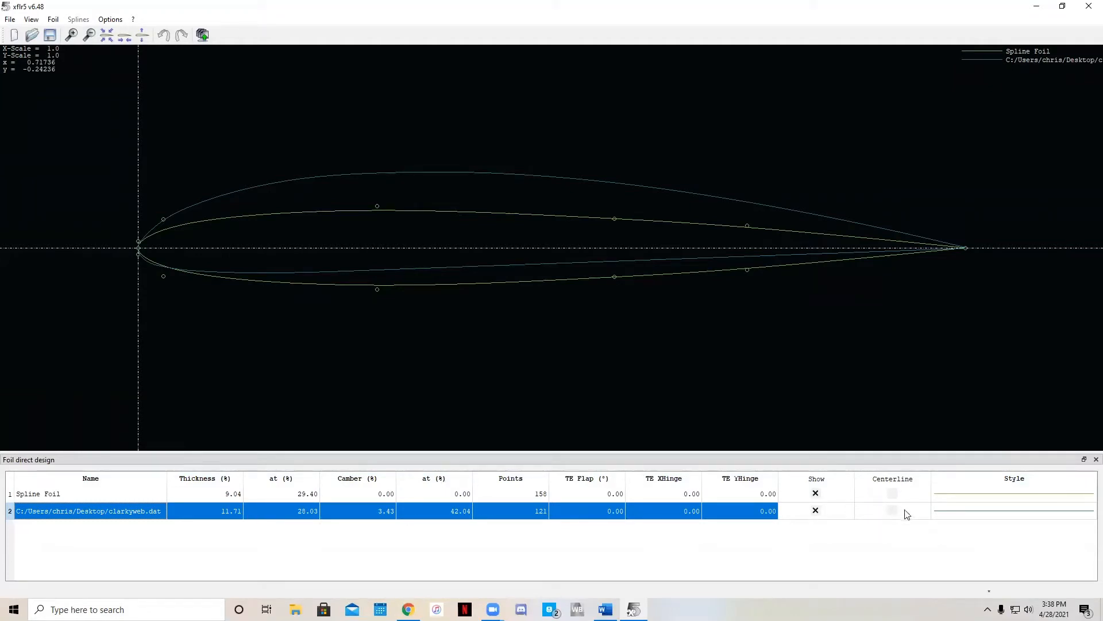
- Change the line color of the clarkyweb foil to pink (#ff007f)
left_click(962, 514)
left_click(525, 341)
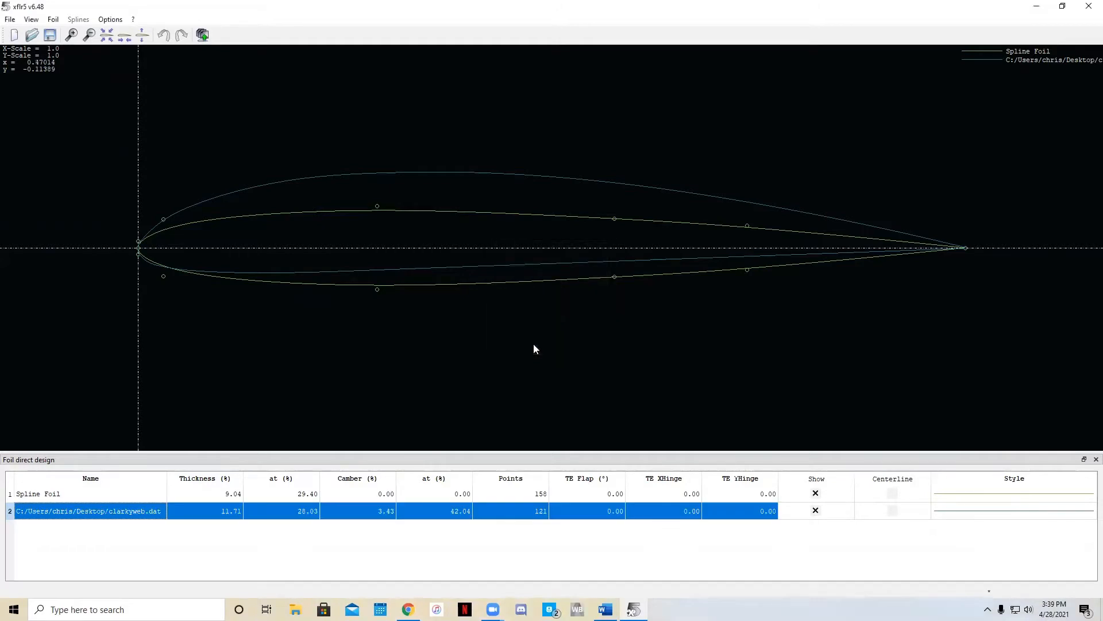
left_click(995, 510)
left_click(586, 326)
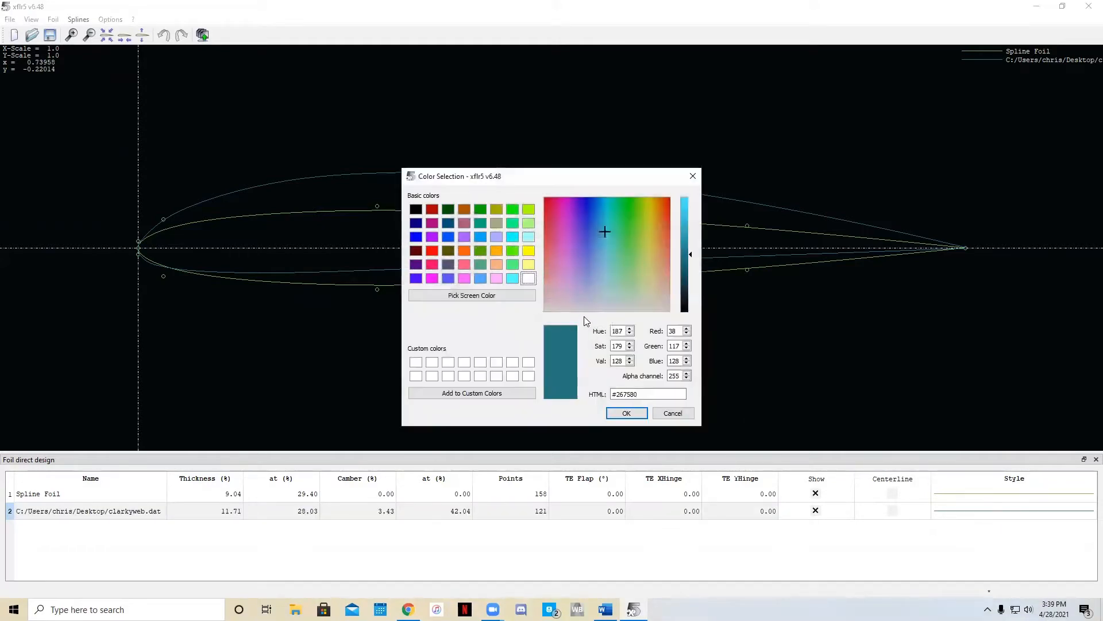
left_click(431, 265)
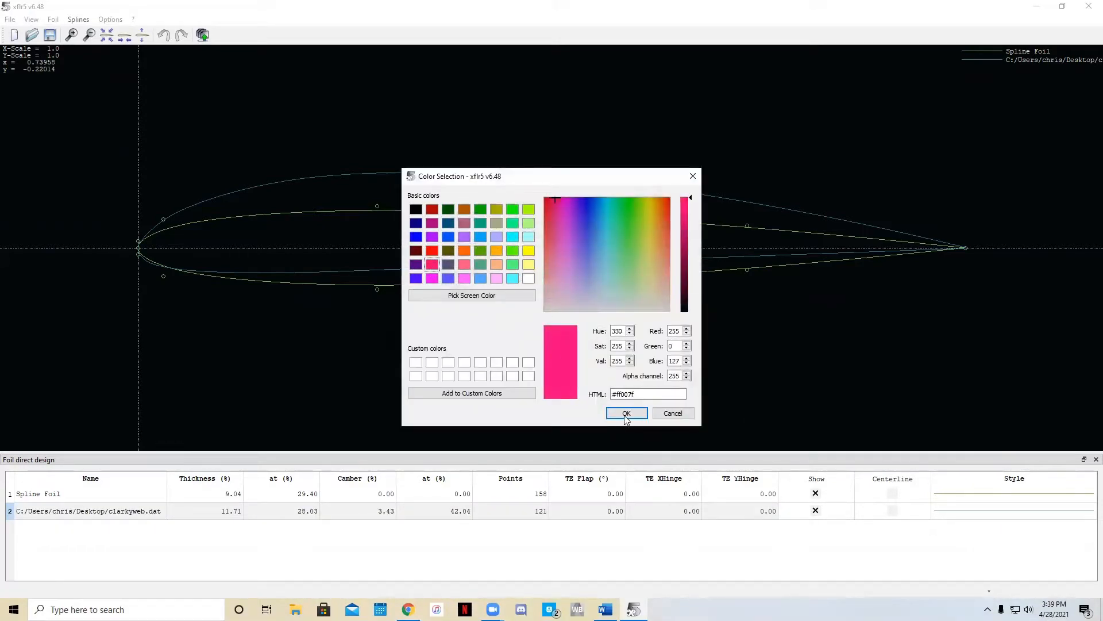
left_click(626, 413)
left_click(525, 341)
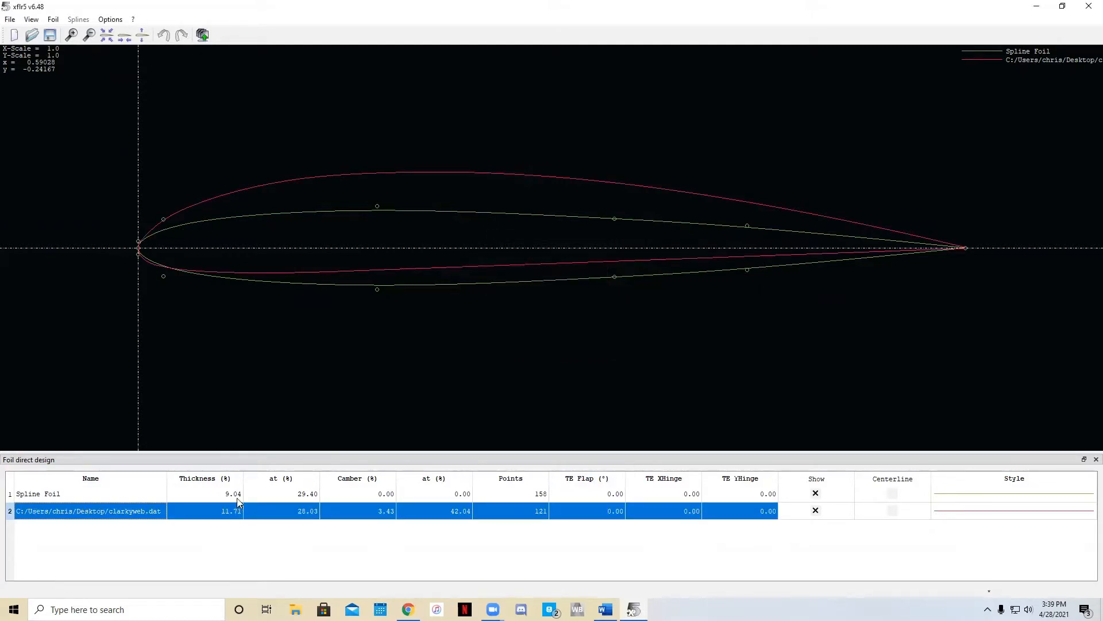
- Switch to XFoil Direct Analysis and close the floating Direct foil analysis window
left_click(10, 19)
left_click(76, 175)
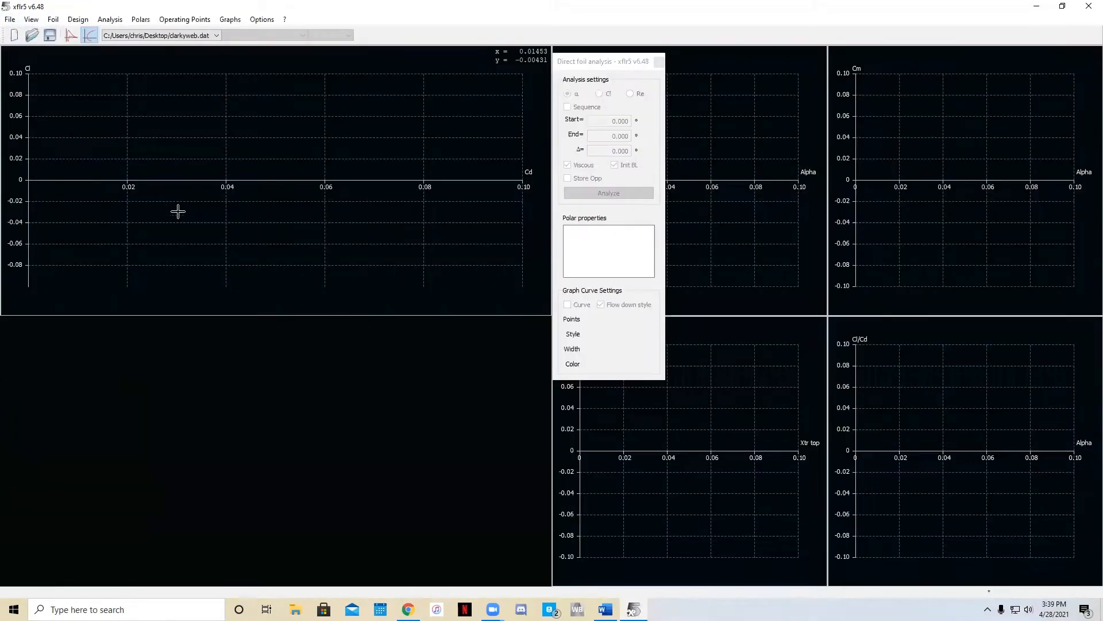
left_click(616, 68)
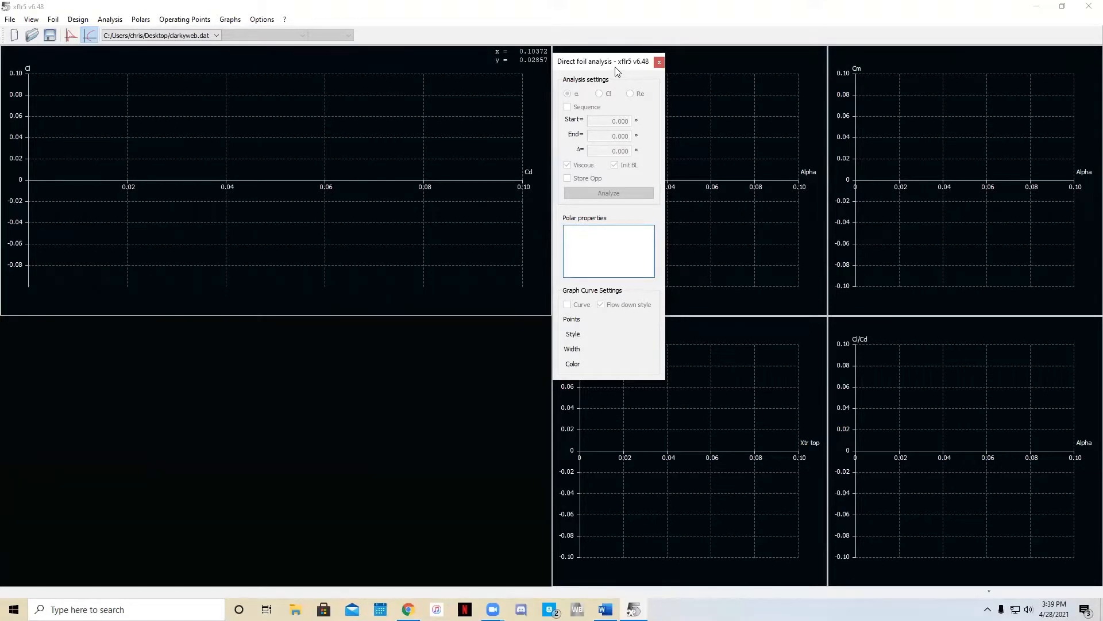
left_click_drag(616, 69, 833, 115)
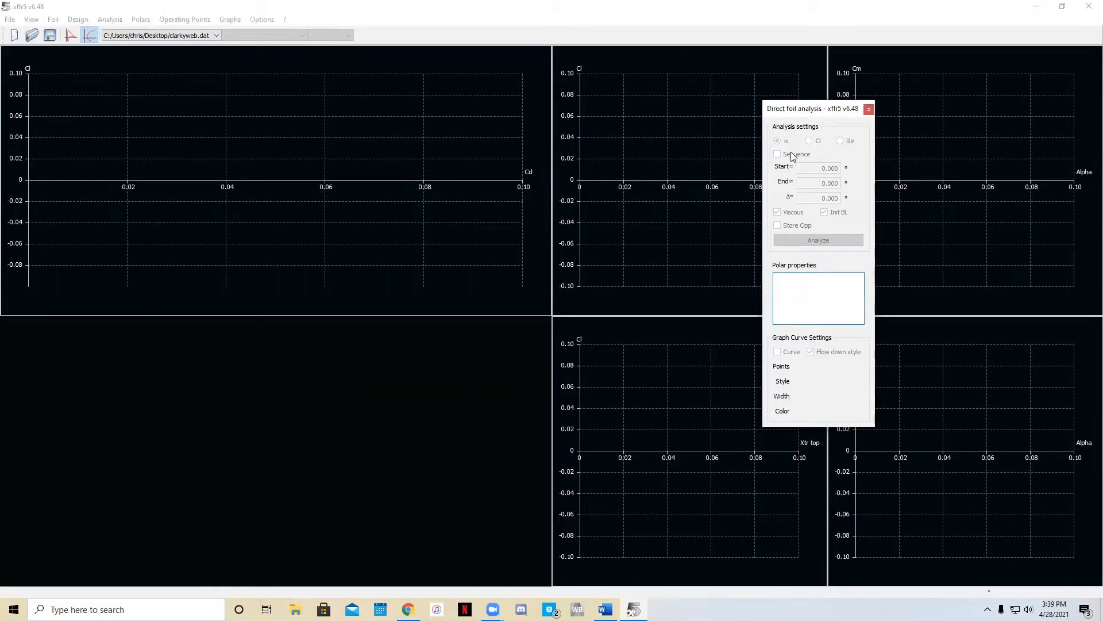
left_click(869, 109)
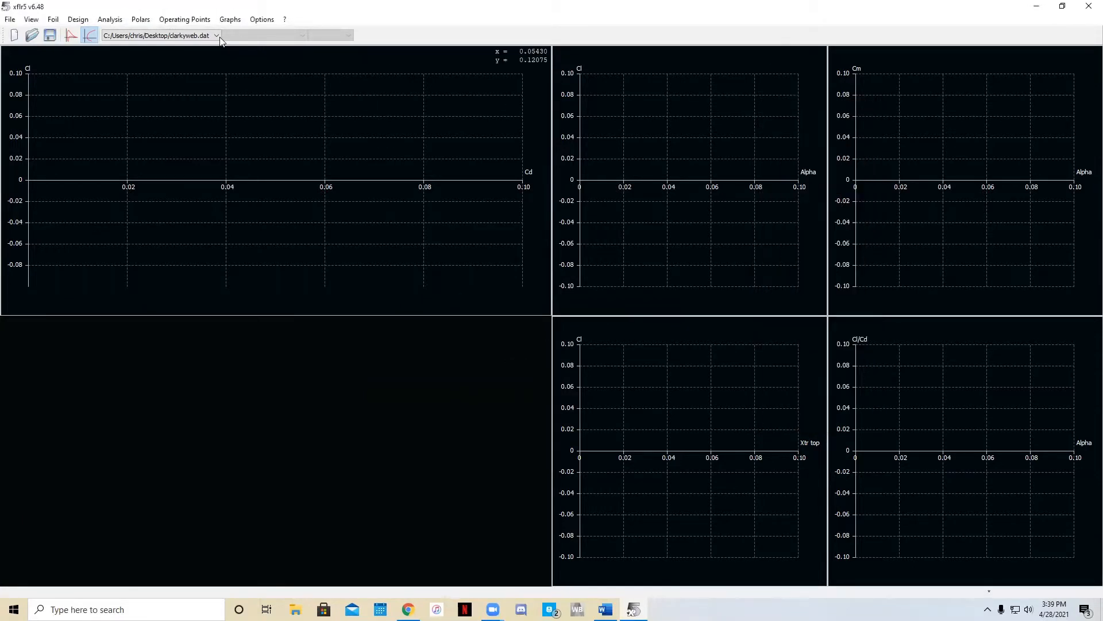
- Define a Type 1 analysis for the clarkyweb foil with Reynolds number 100,000, Mach 0 and NCrit 9
left_click(105, 23)
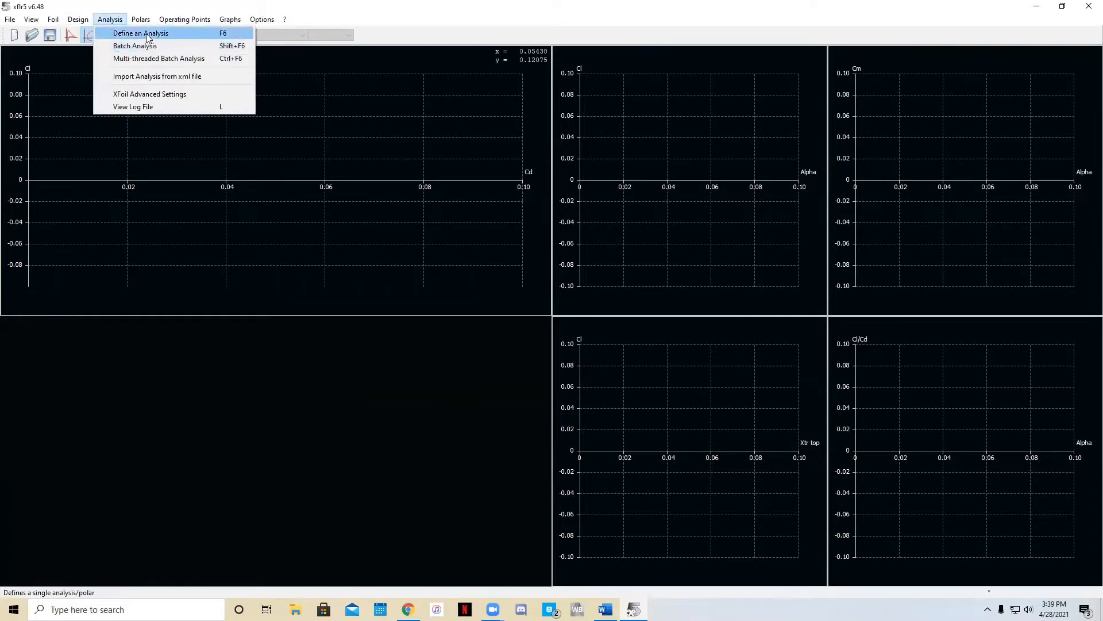
left_click(146, 34)
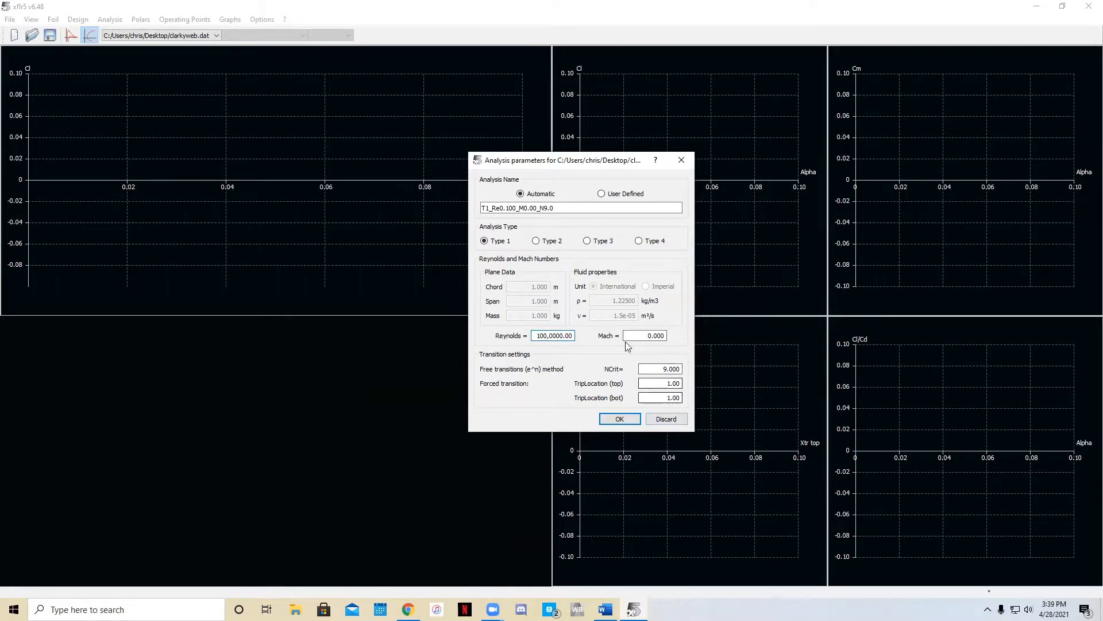
left_click(634, 419)
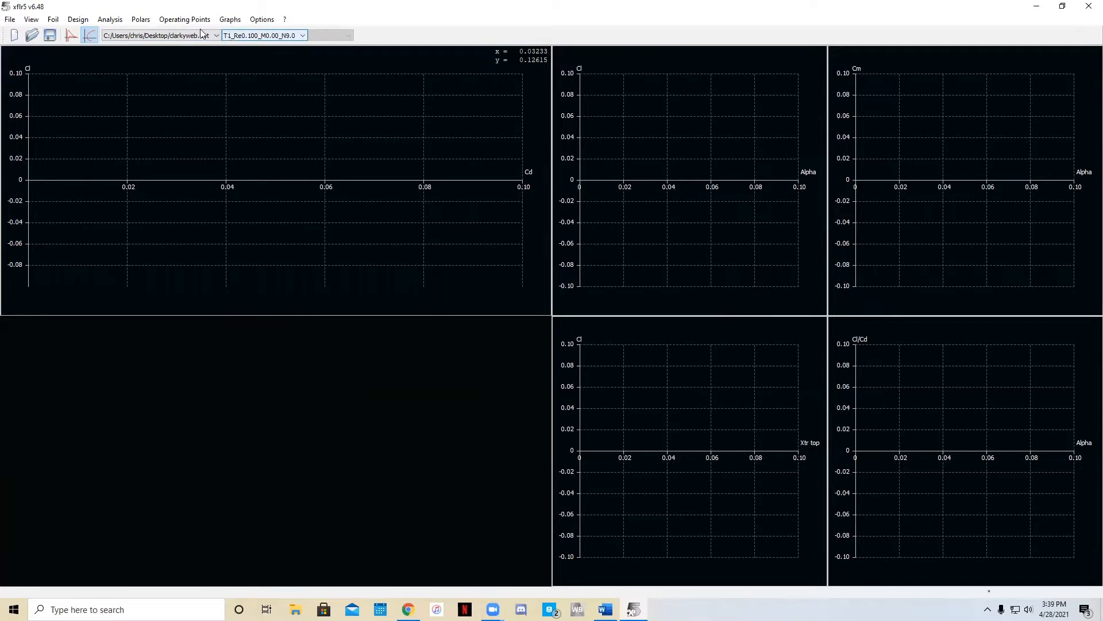
- Return to Direct Foil Design and re-enter XFoil Direct Analysis to bring back the analysis settings
left_click(9, 21)
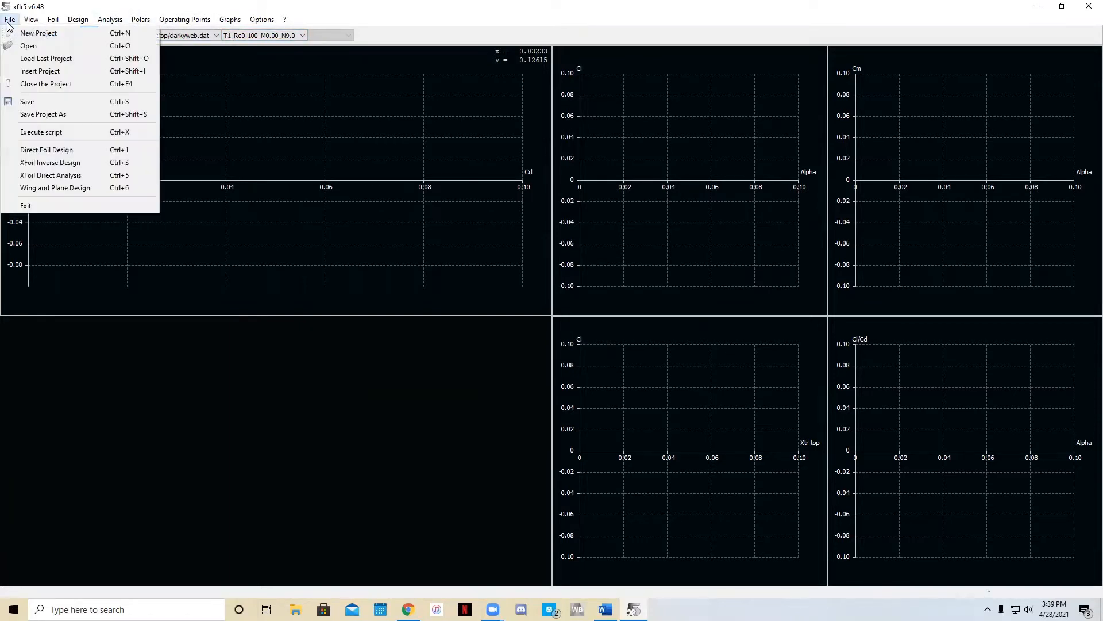
left_click(73, 150)
left_click(10, 20)
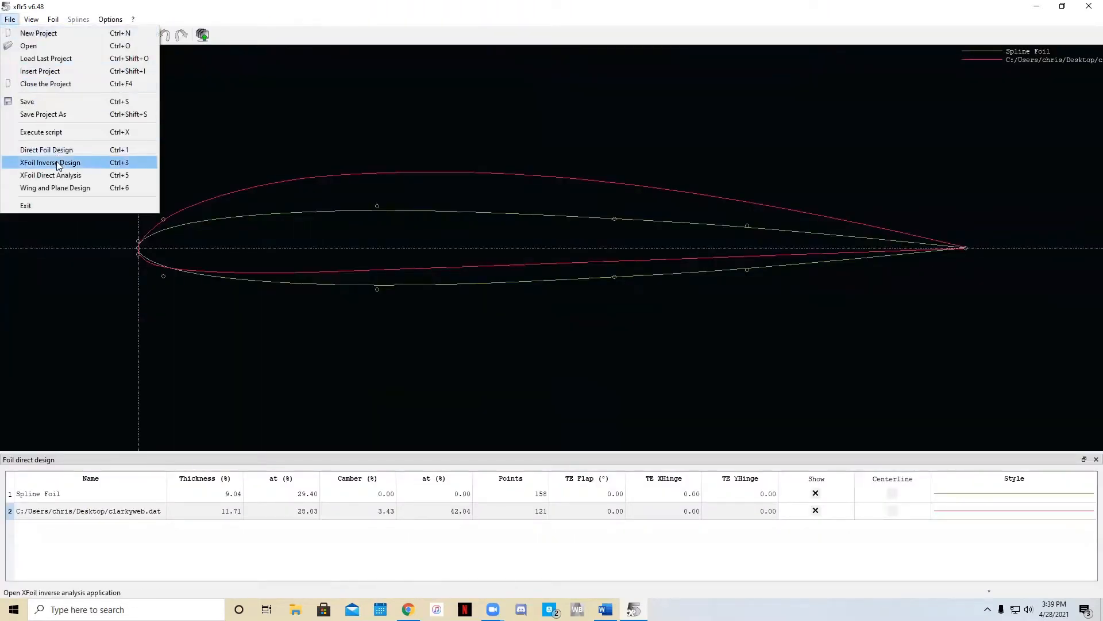
left_click(72, 176)
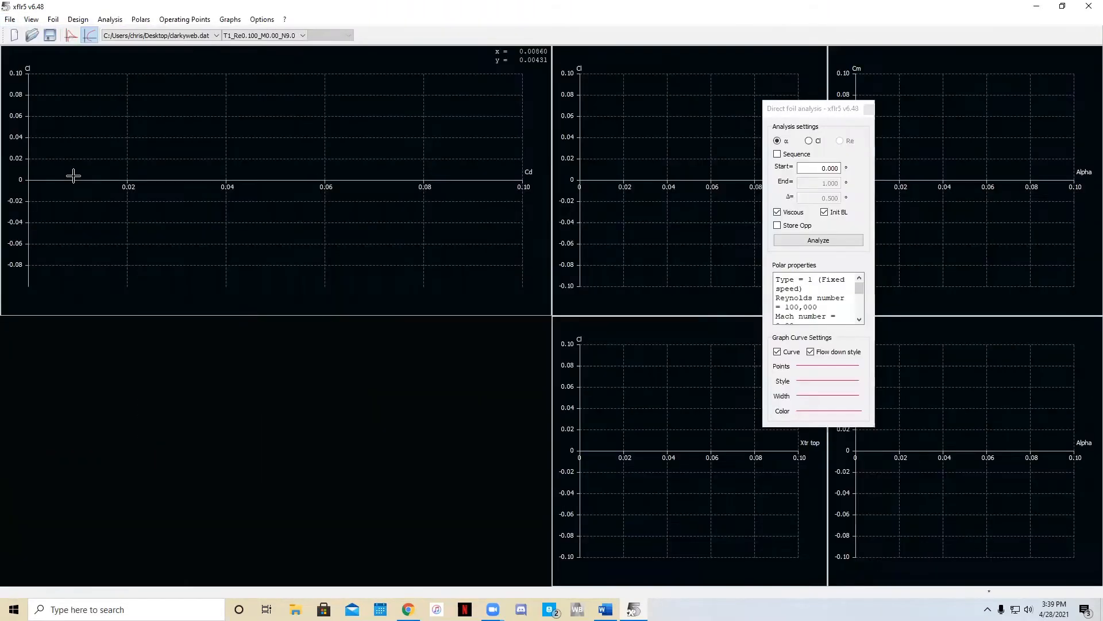
- Enable the angle-of-attack sequence and reconfirm the Type 1 analysis definition with Reynolds number 100,000
left_click(797, 154)
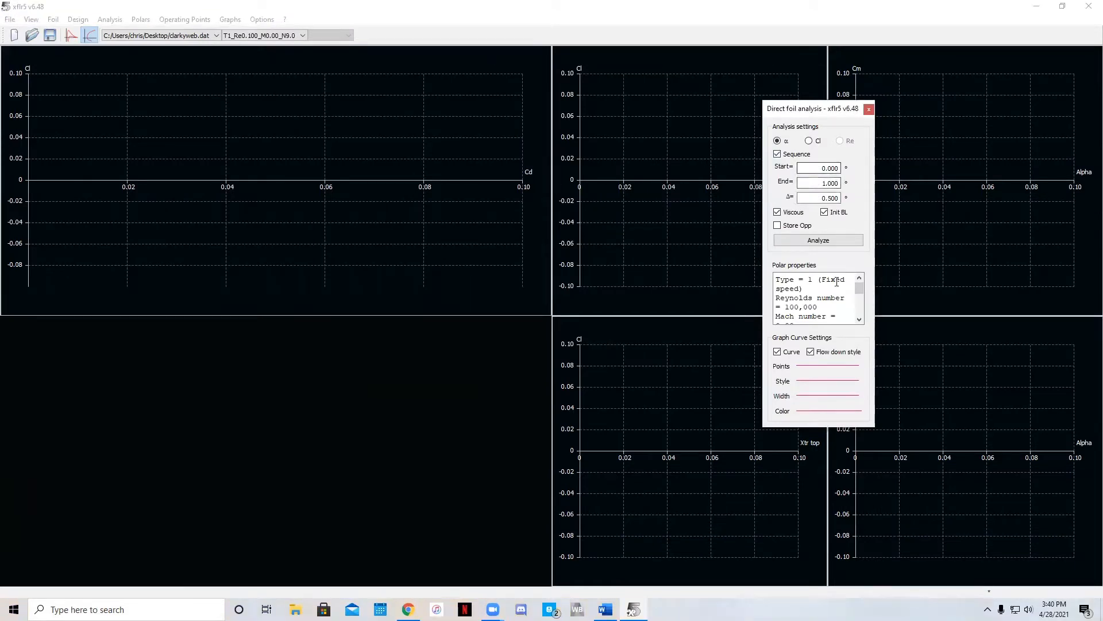
scroll(832, 290, "down", 2)
scroll(832, 291, "up", 2)
left_click(185, 19)
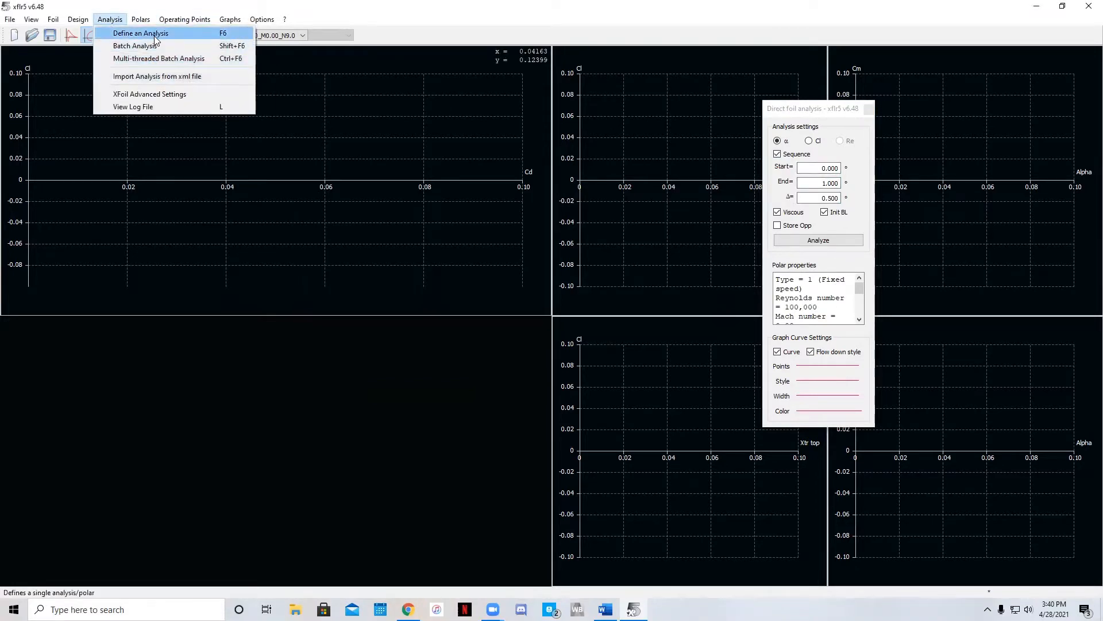
left_click(155, 34)
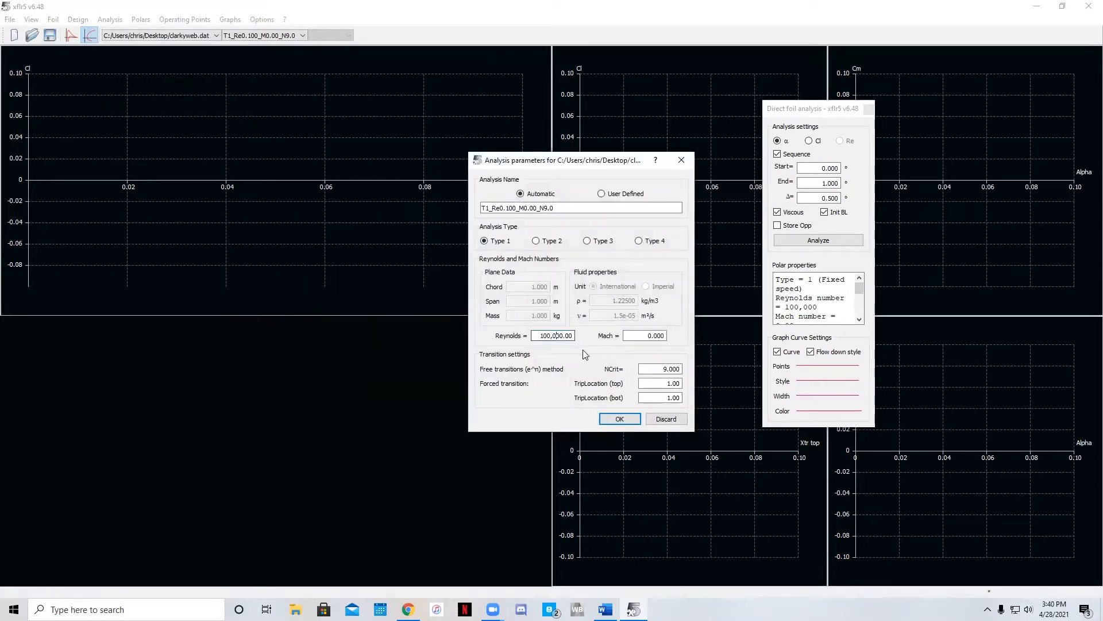
left_click(620, 419)
- Analyze the foil from -5° to 23° in 1° increments and close the XFoil Analysis log
double_click(830, 169)
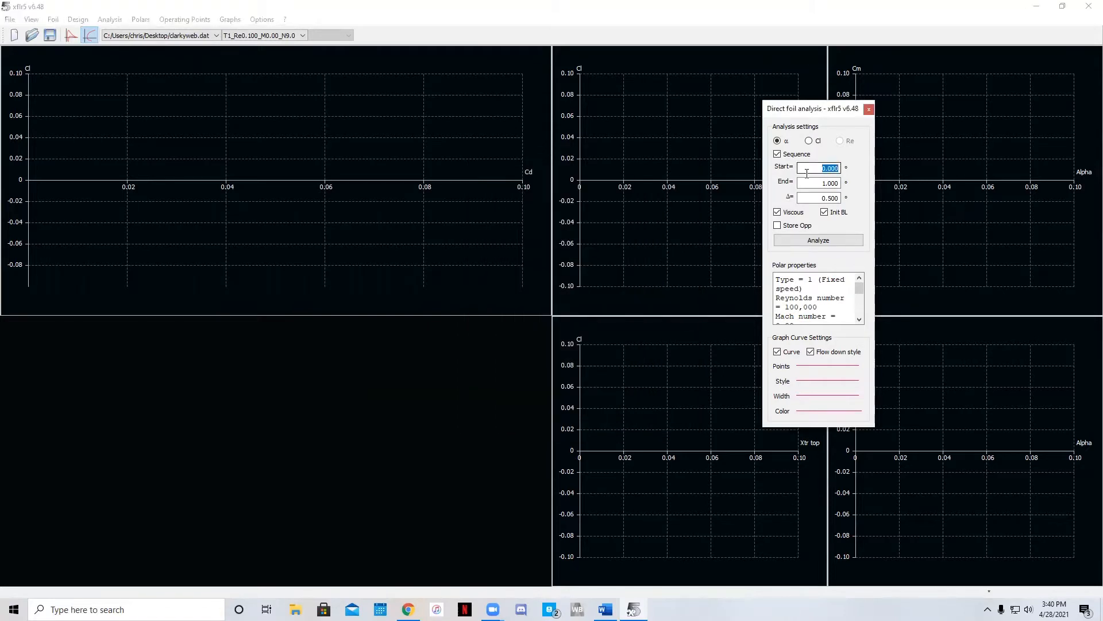
type("-5230")
left_click(823, 198)
left_click_drag(822, 197, 844, 200)
type("1")
left_click(847, 240)
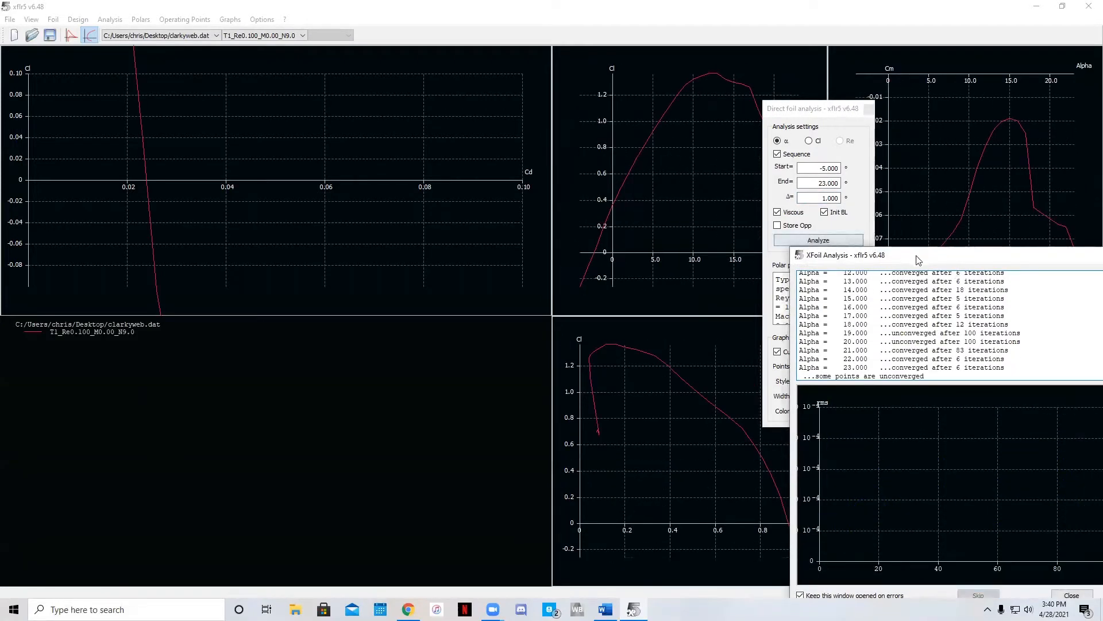
left_click_drag(911, 255, 635, 200)
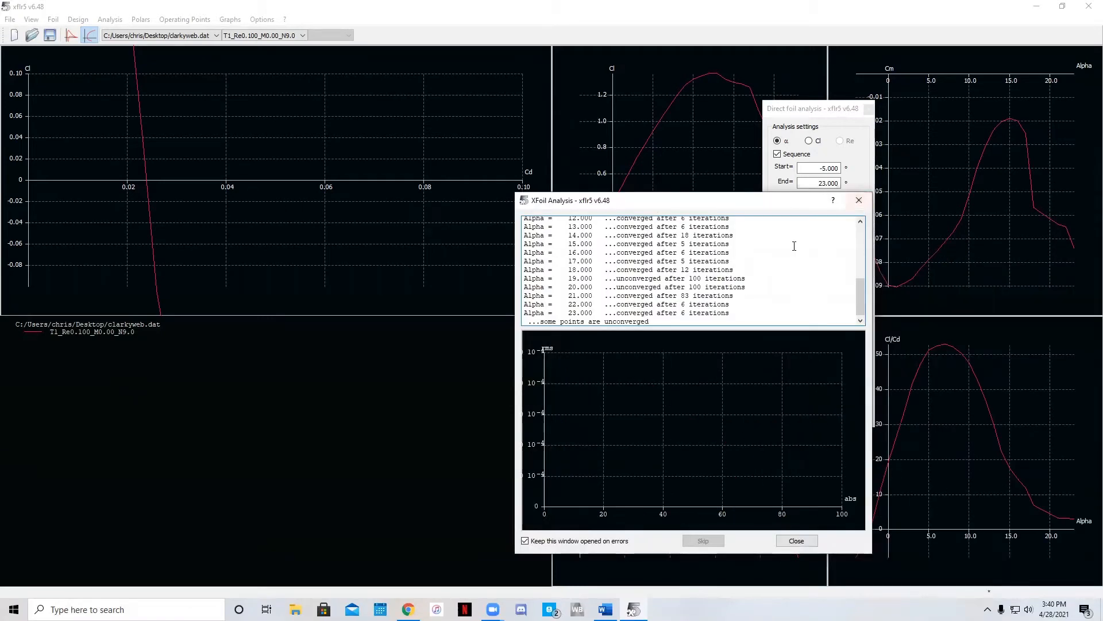
left_click(860, 200)
- Rescale the Cl versus Cd graph to fit the whole curve and move the Direct foil analysis window clear of the plotted curves
scroll(185, 180, "down", 3)
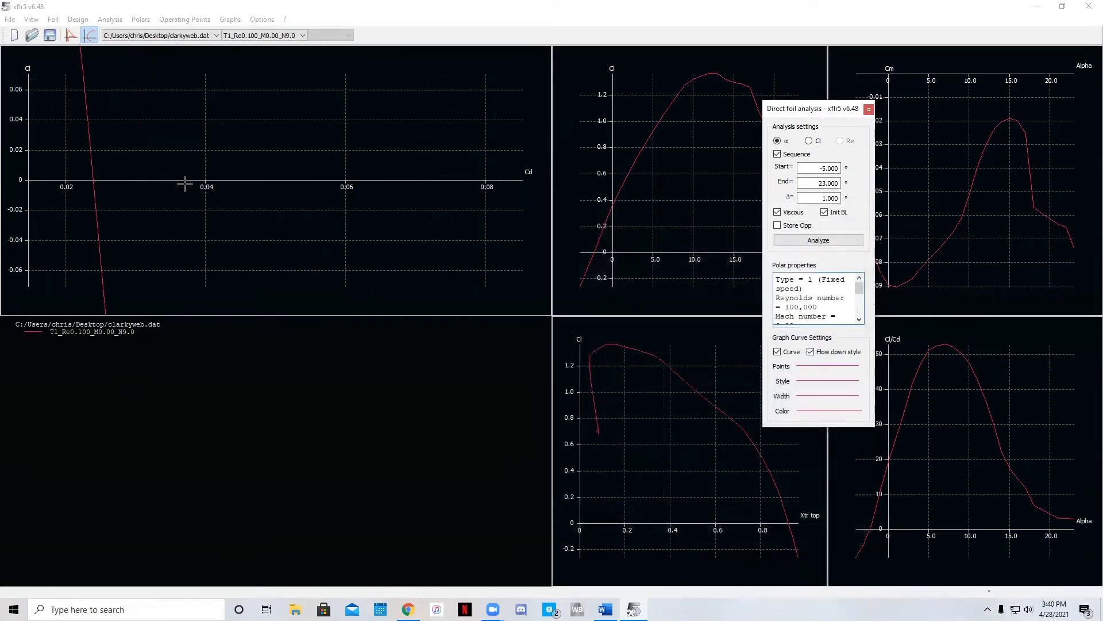
scroll(204, 179, "down", 6)
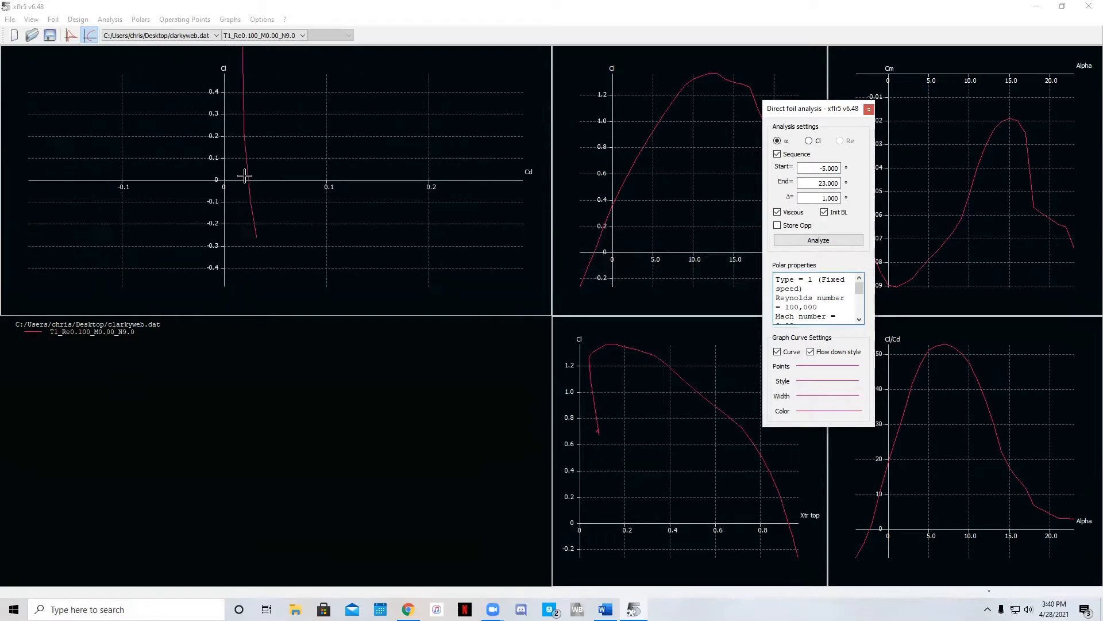
scroll(320, 116, "down", 4)
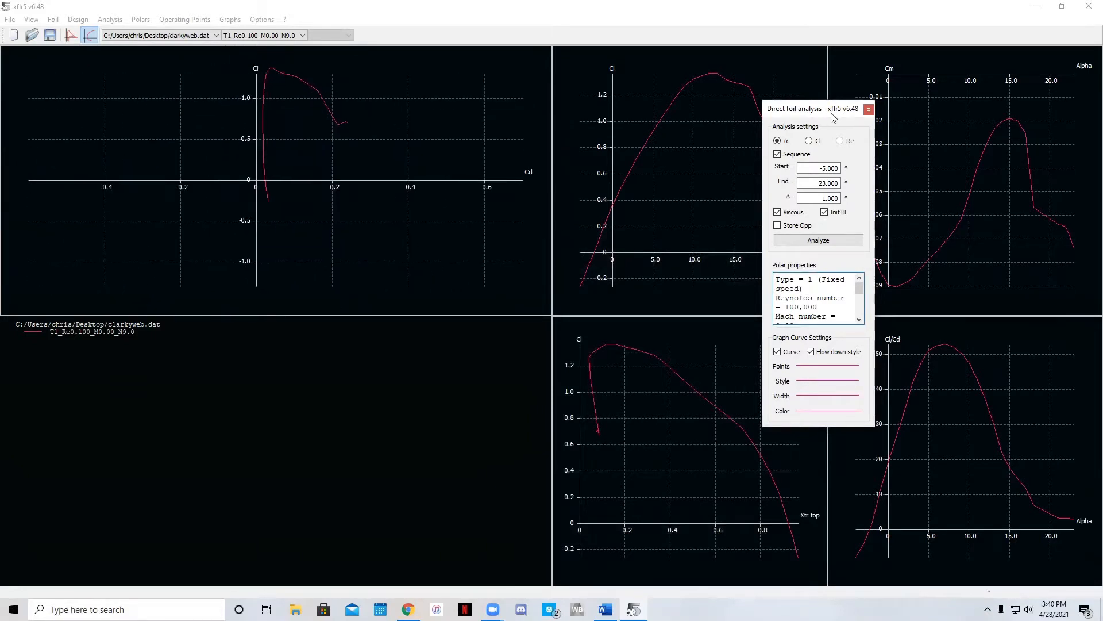
left_click_drag(833, 117, 70, 446)
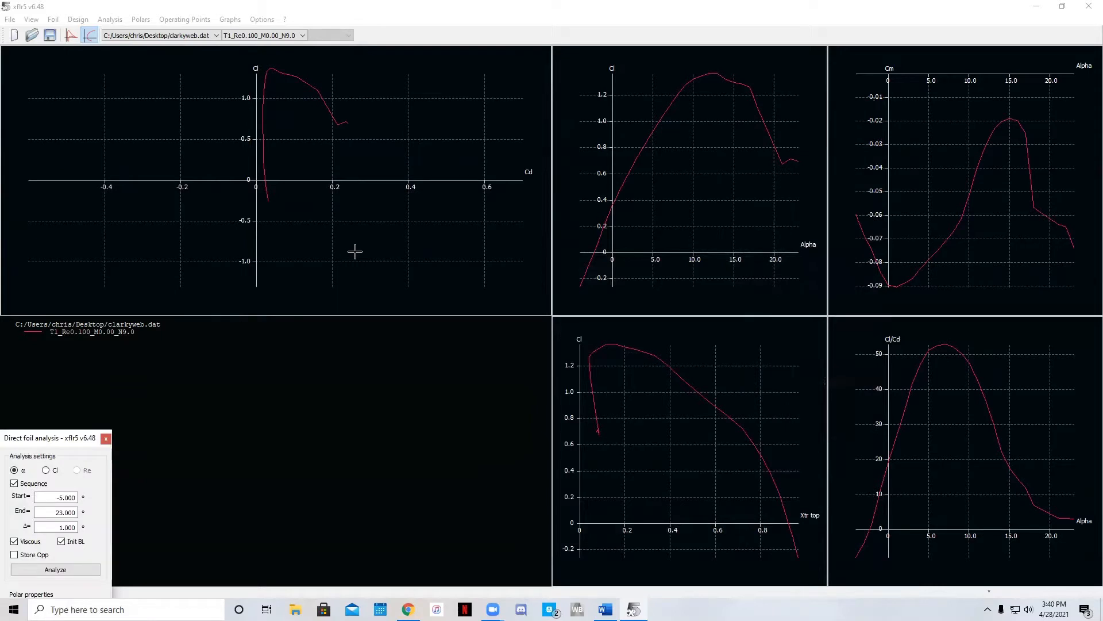
- Change the large Cl versus Cd graph to plot Cl against Alpha
right_click(389, 237)
double_click(330, 230)
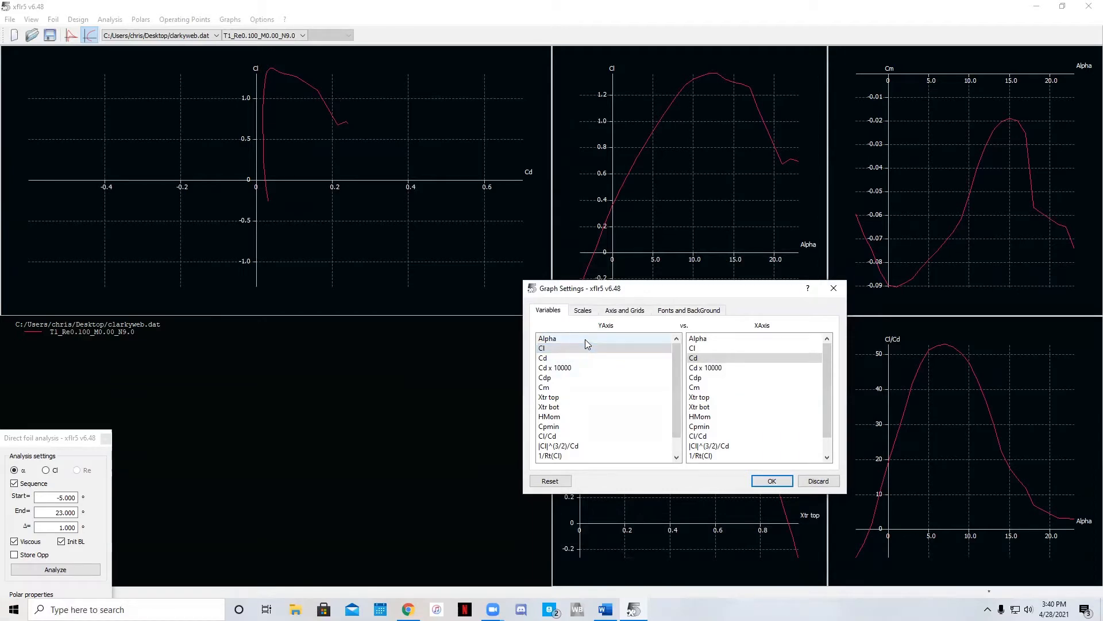
left_click(715, 339)
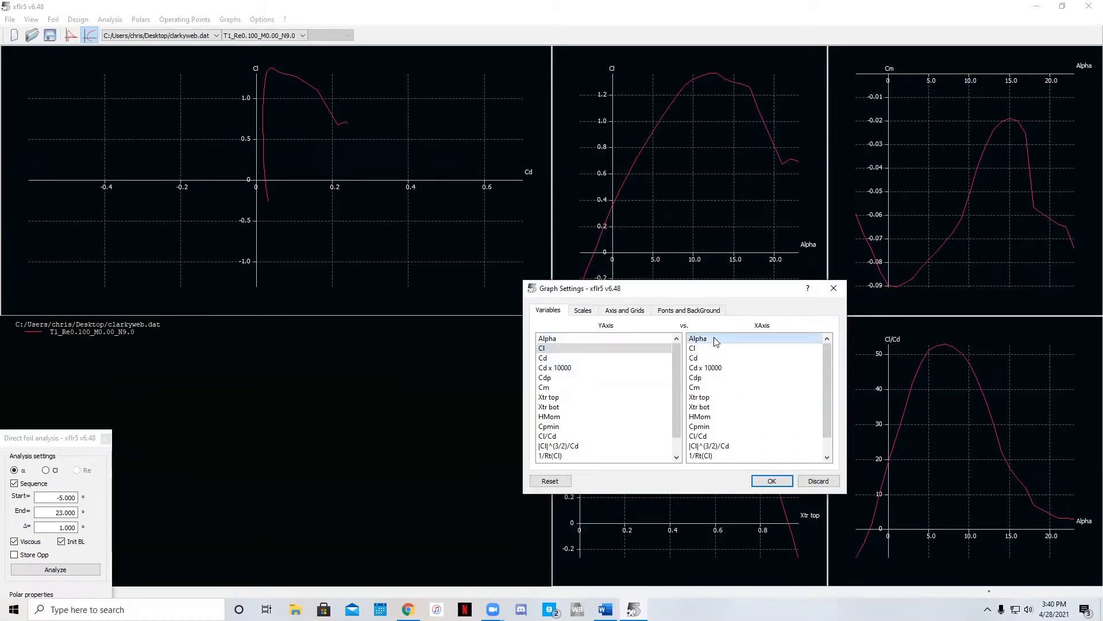
left_click(765, 487)
- Export the large Cl versus Alpha graph as CSV file Clarky_ClvsAlpha into the Aero > XFLR 5 project folder on the iCloud Drive desktop
right_click(349, 182)
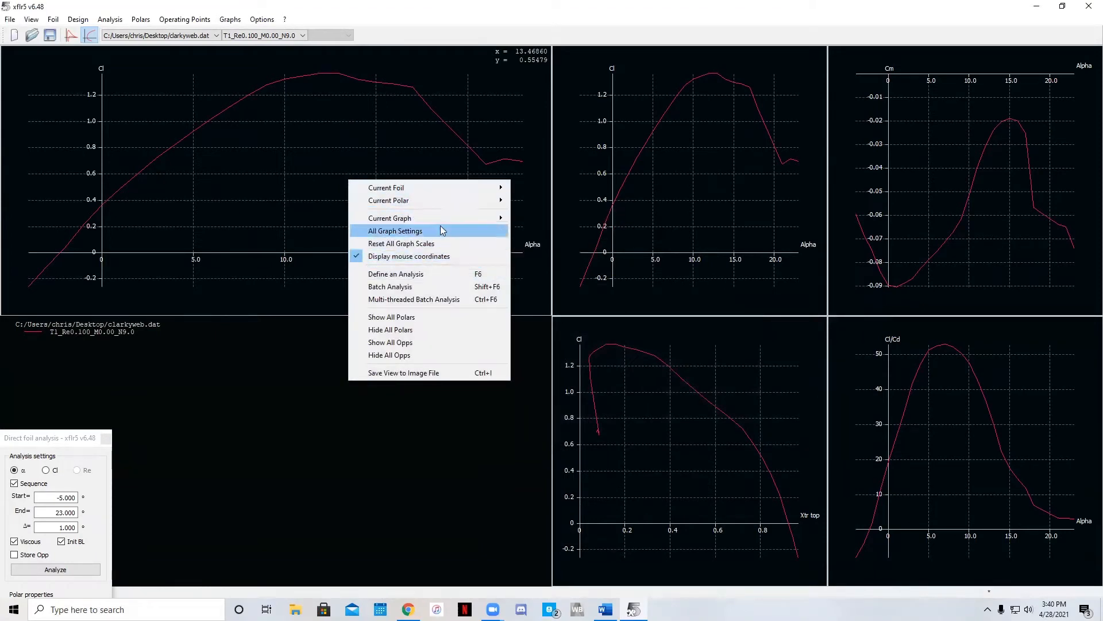
mouse_move(460, 218)
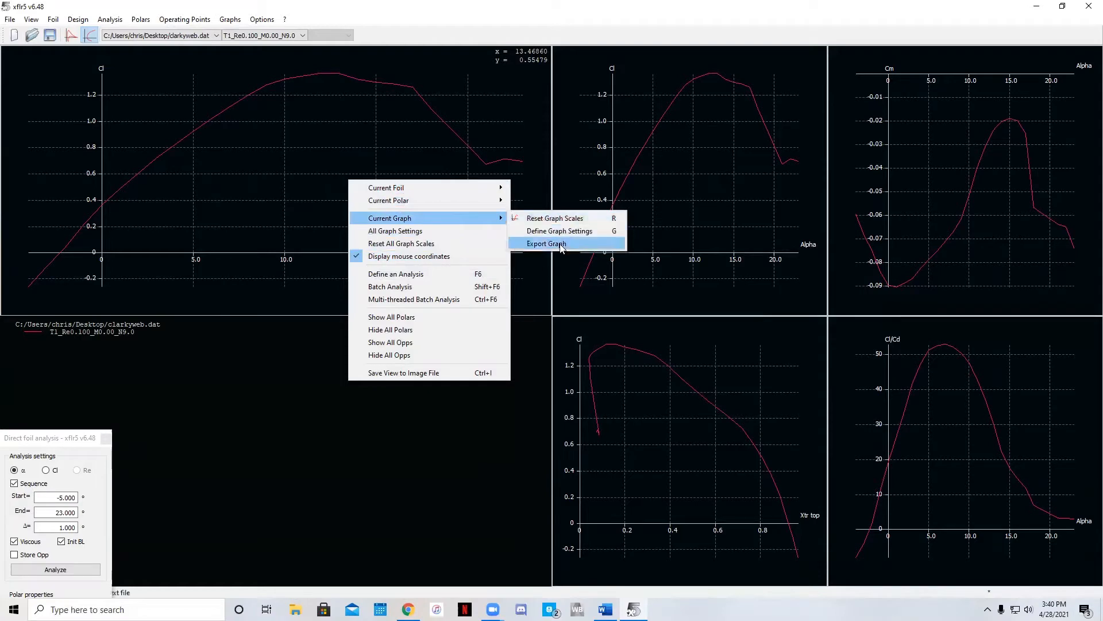
left_click(548, 243)
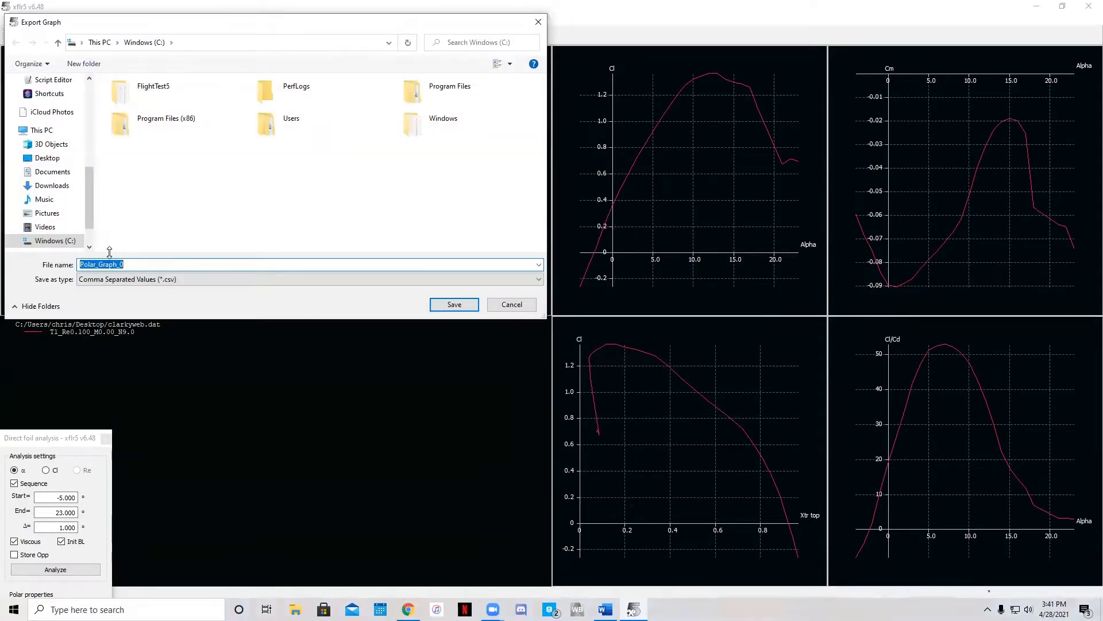
type("CL")
type("_ClvsAlpha")
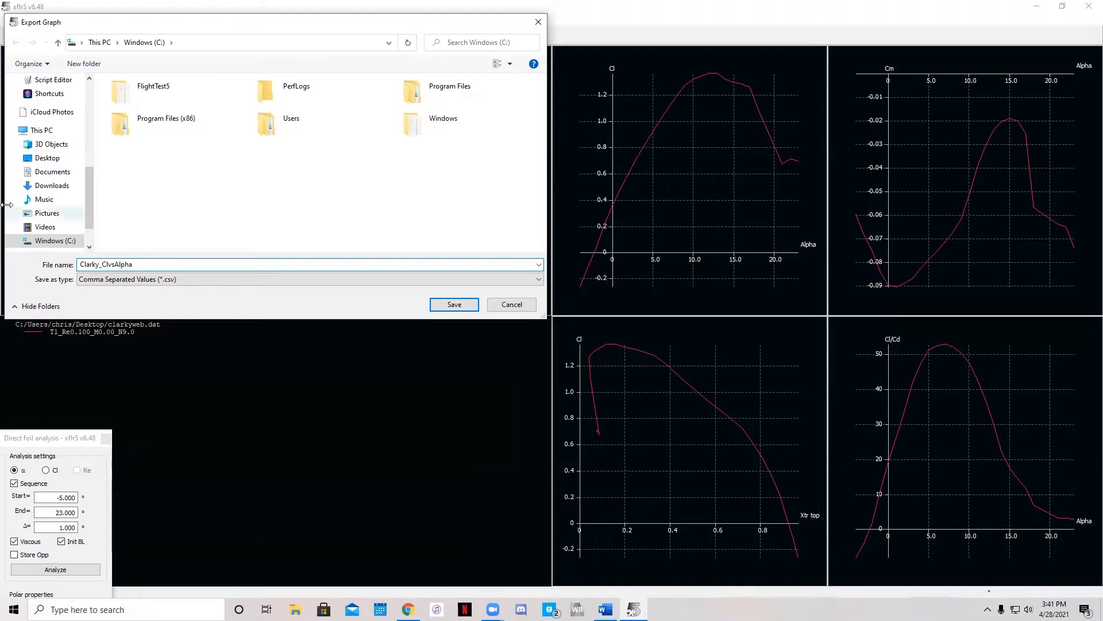
scroll(62, 108, "up", 2)
scroll(60, 108, "up", 1)
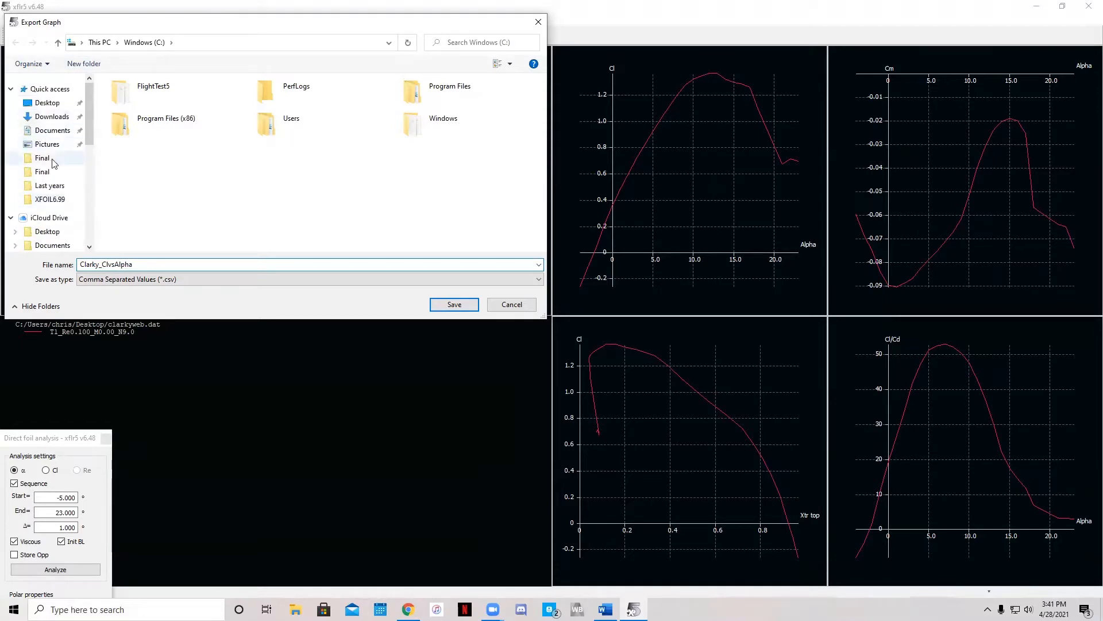
left_click(47, 231)
left_click(170, 97)
double_click(170, 98)
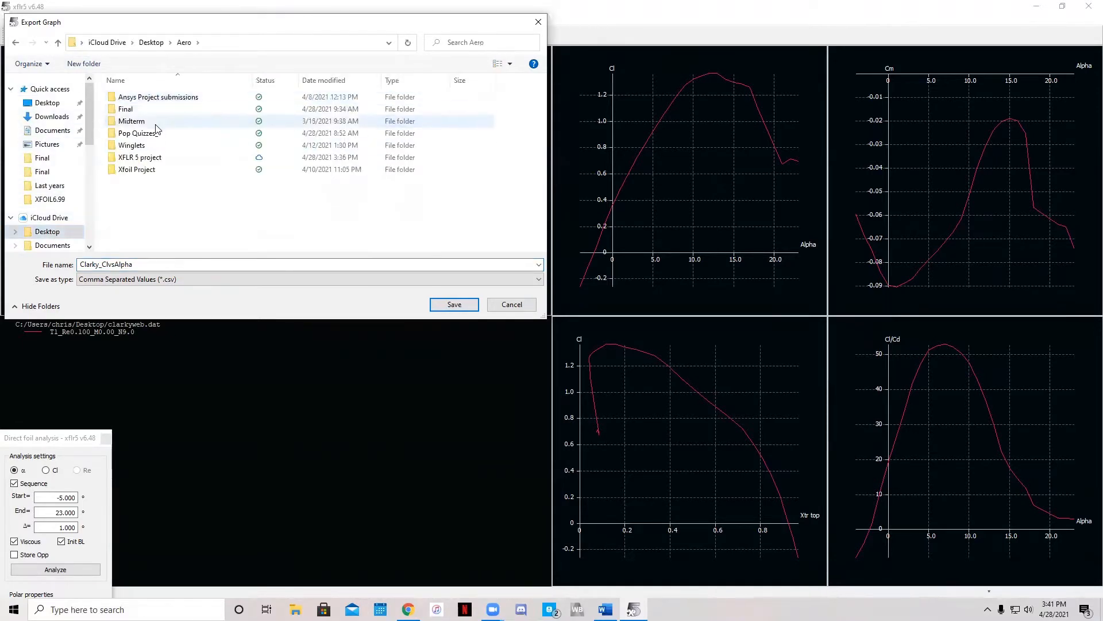
double_click(164, 157)
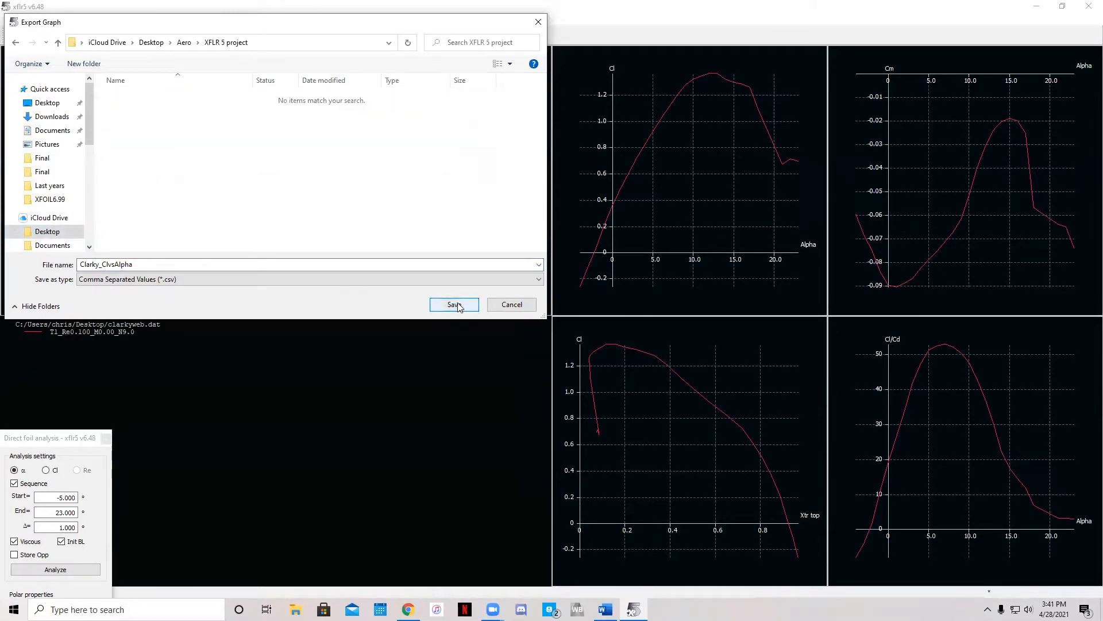
left_click(456, 305)
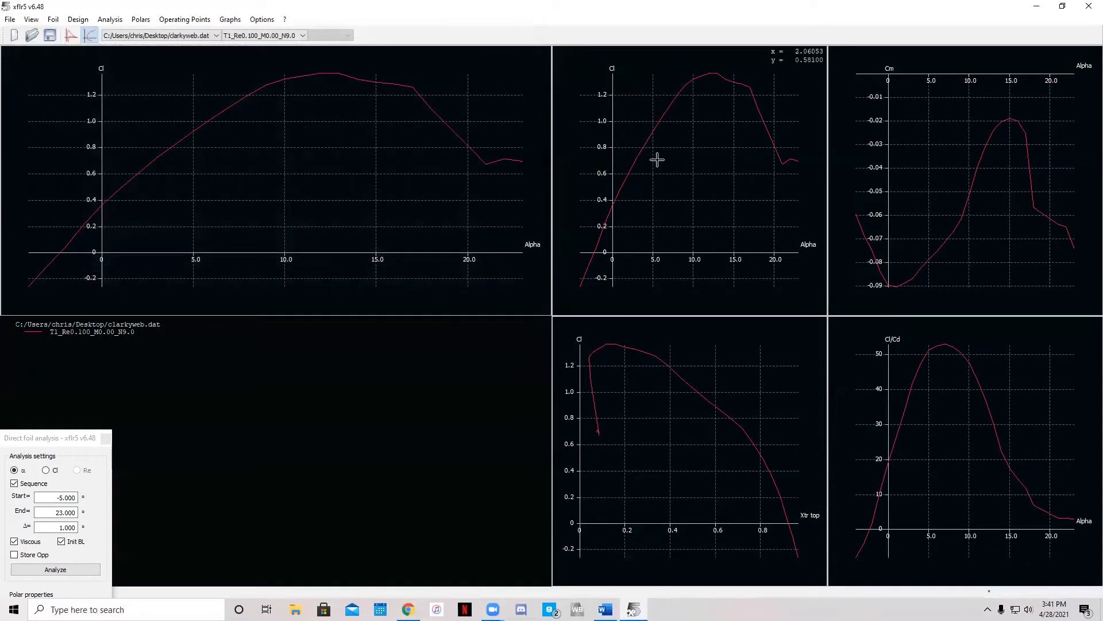
- Change the upper middle graph's variables to Cl/Cd on the Y axis and Alpha on the X axis
right_click(737, 157)
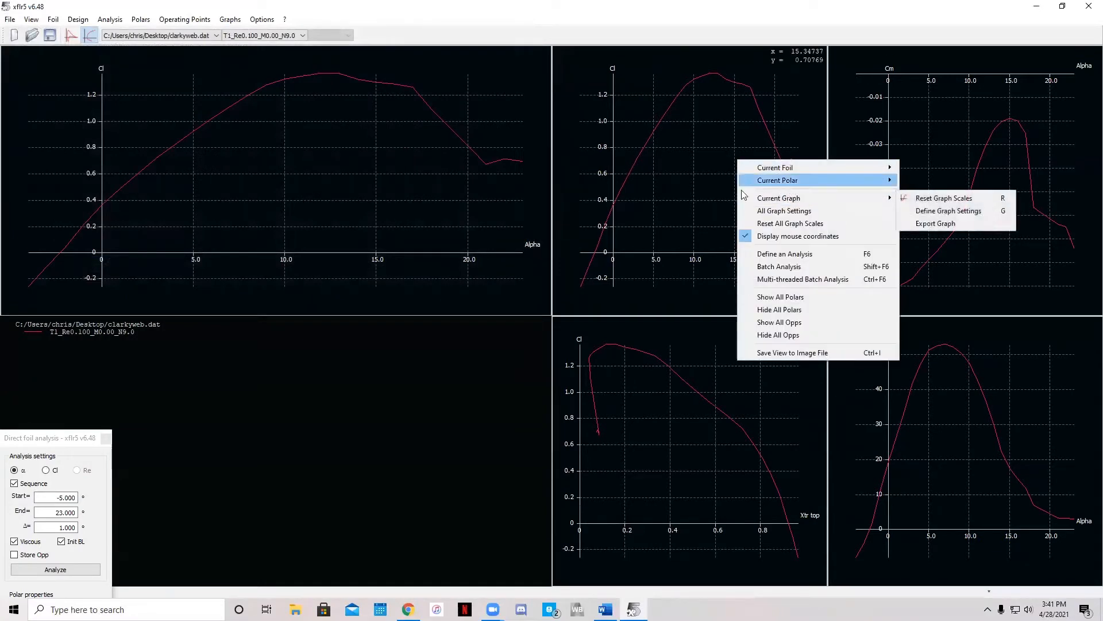
left_click(707, 196)
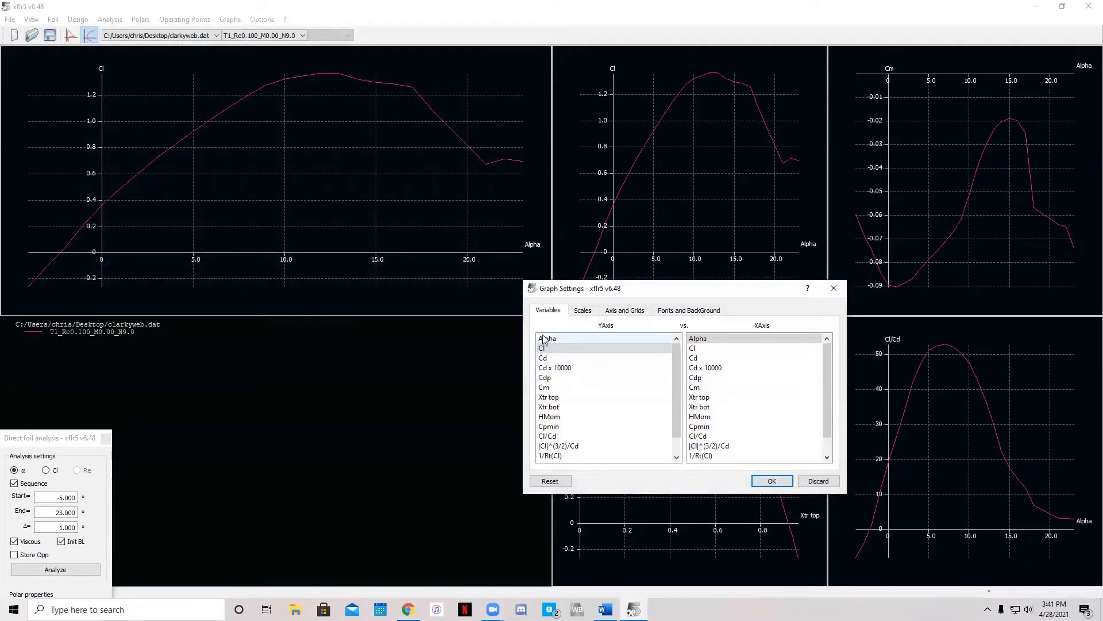
scroll(579, 403, "down", 1)
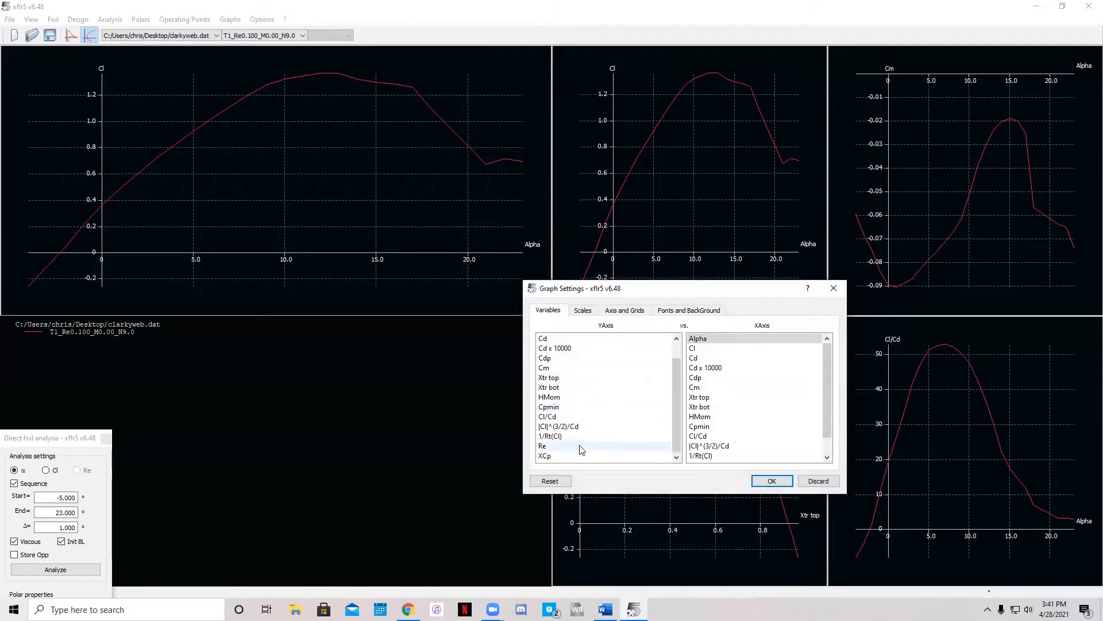
left_click(580, 417)
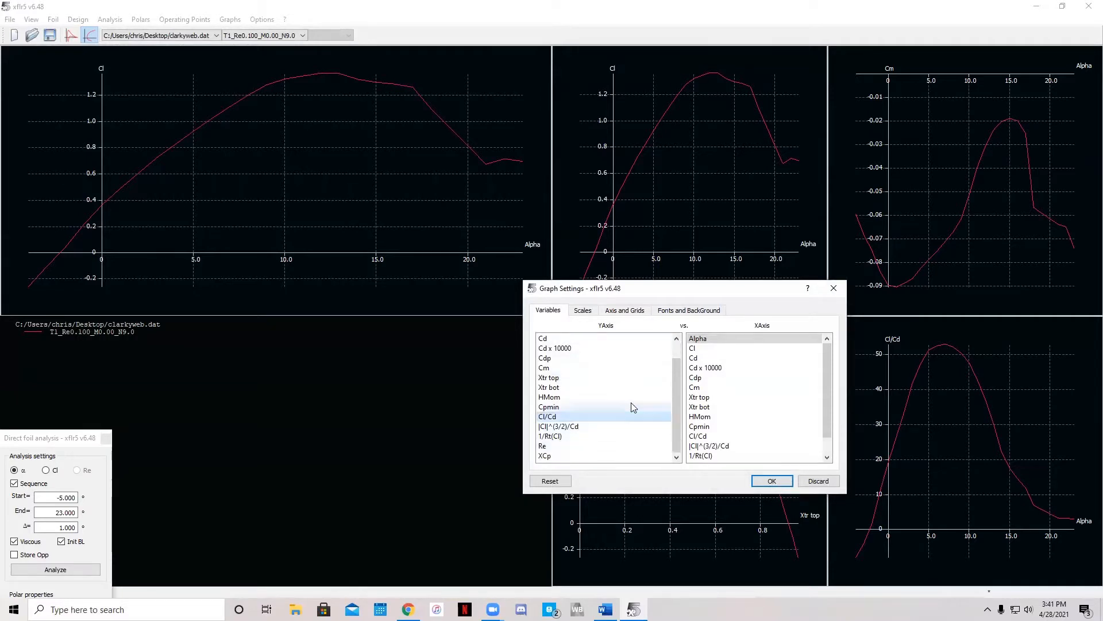
left_click(739, 340)
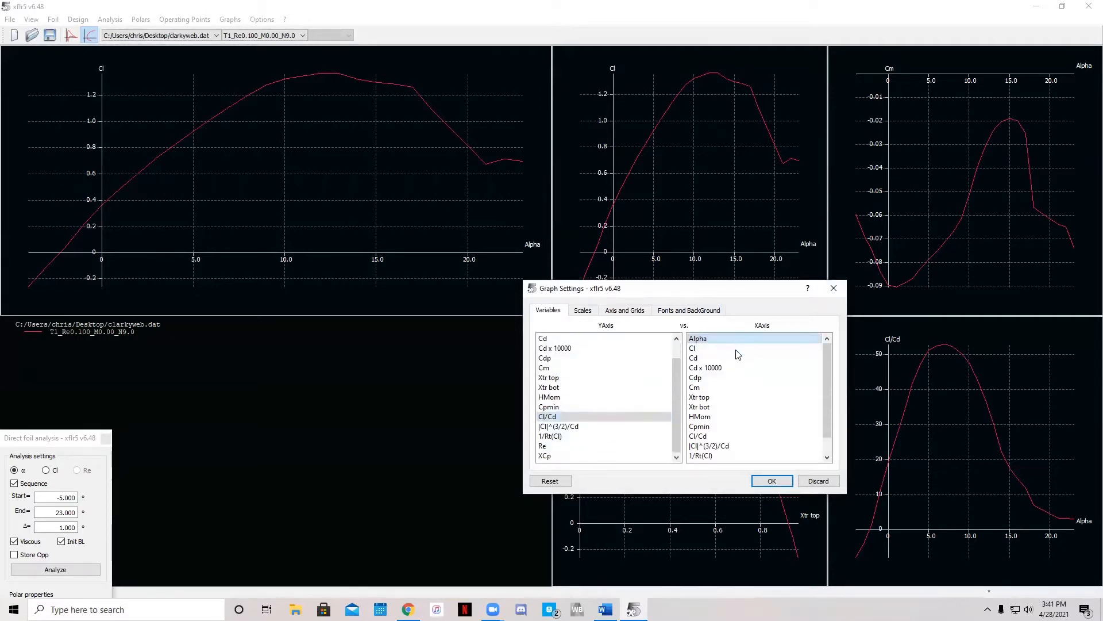
left_click(771, 481)
- Try to export the upper middle Cl/Cd versus Alpha graph as a CSV file named Clarky_Cl/CdvsAlpha
right_click(700, 217)
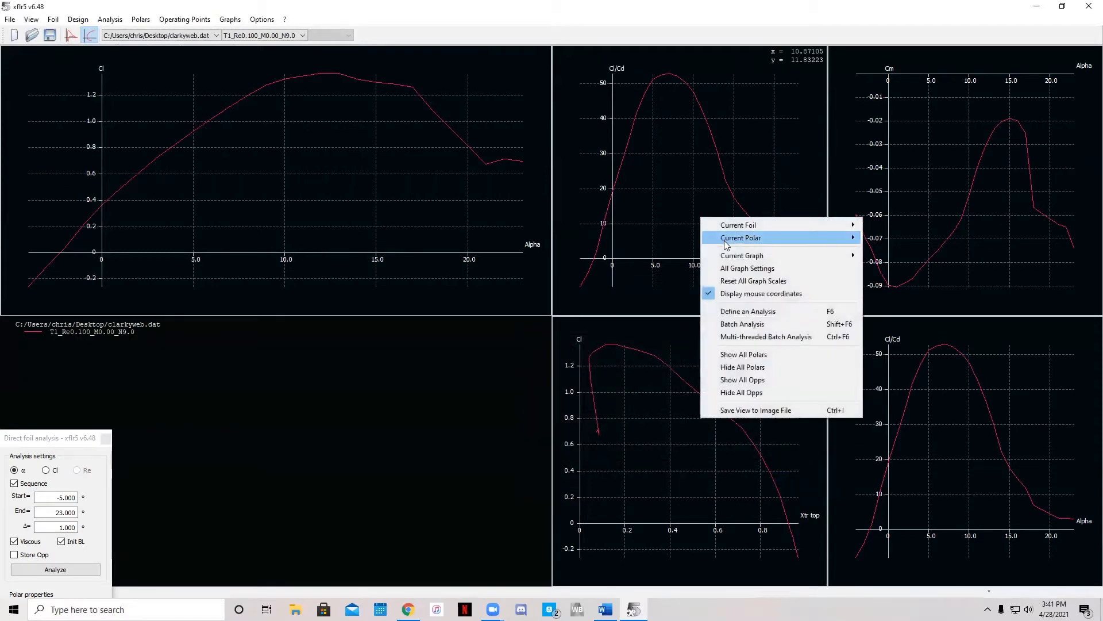
mouse_move(742, 230)
mouse_move(758, 256)
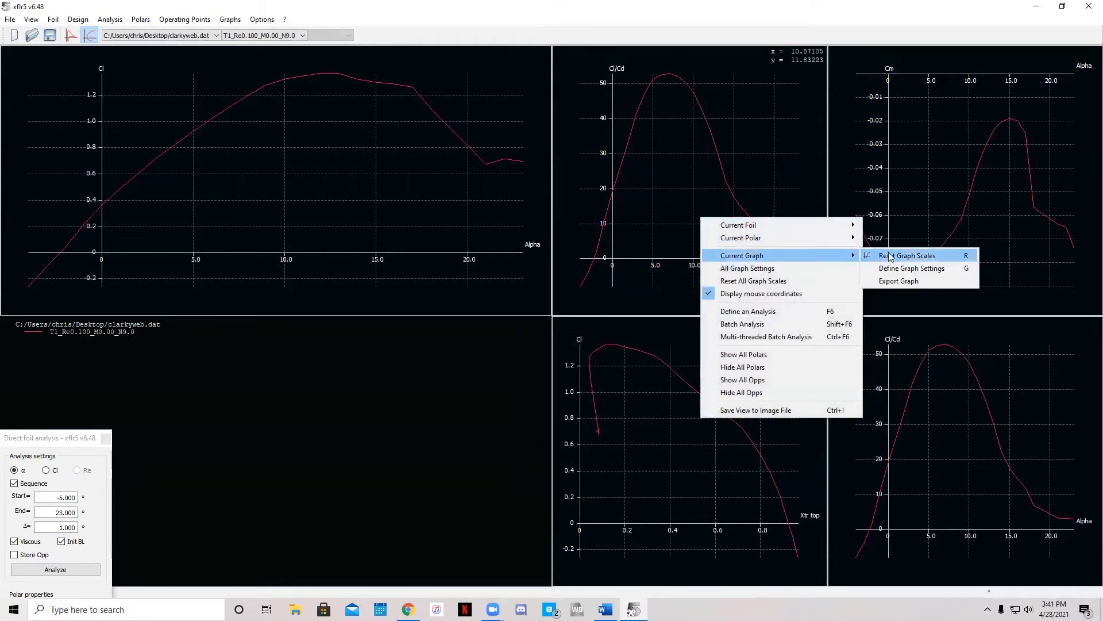
left_click(902, 281)
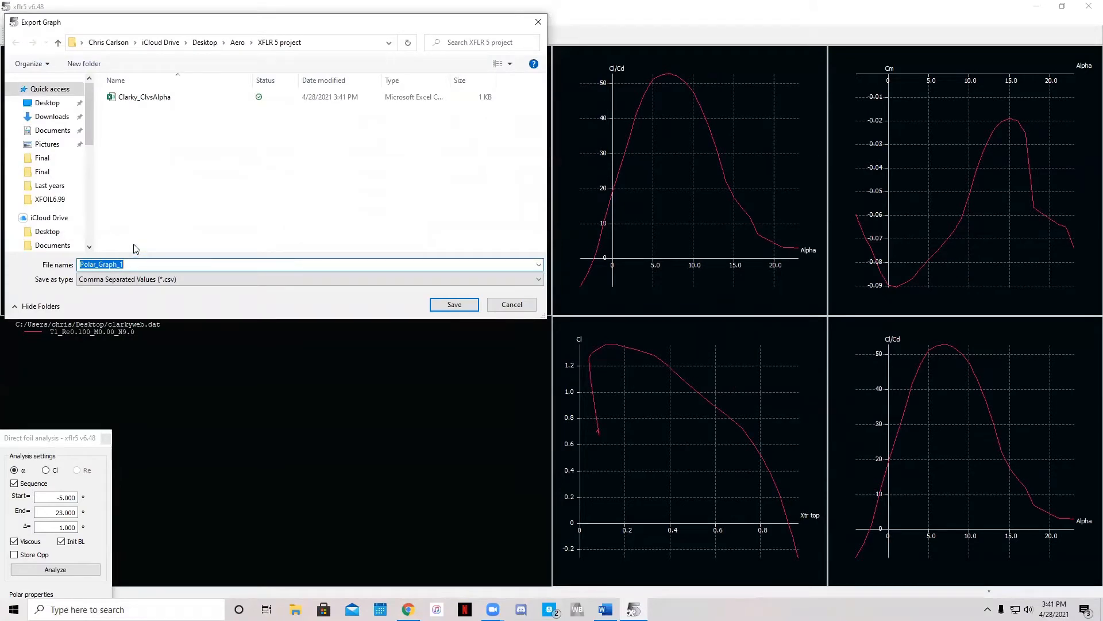
type("Clarky")
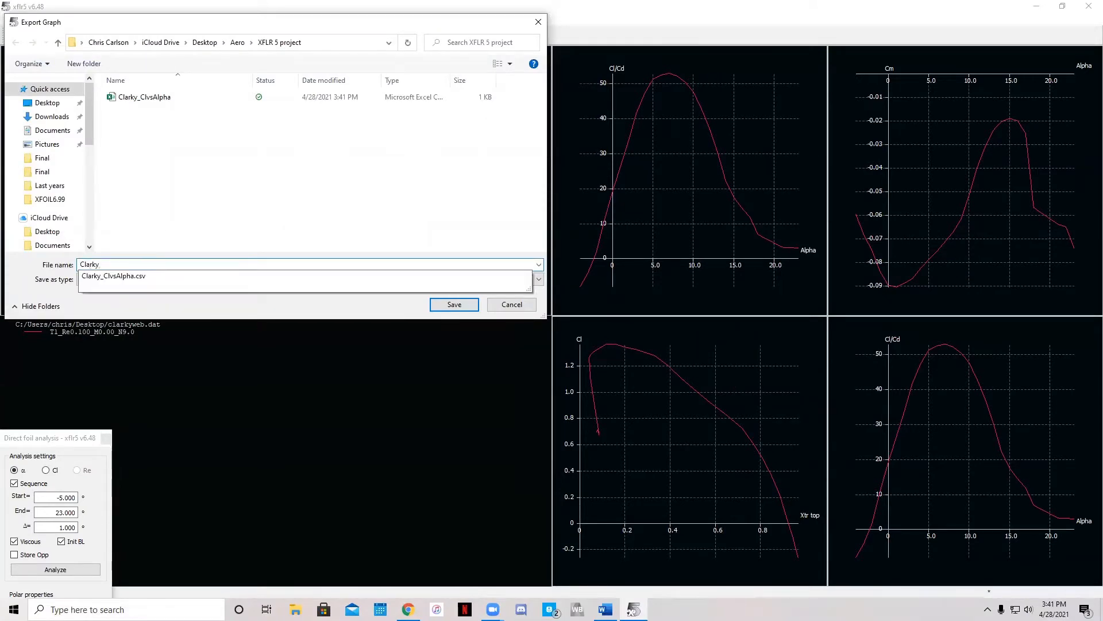
type("_Cl/CdvsAlp0h")
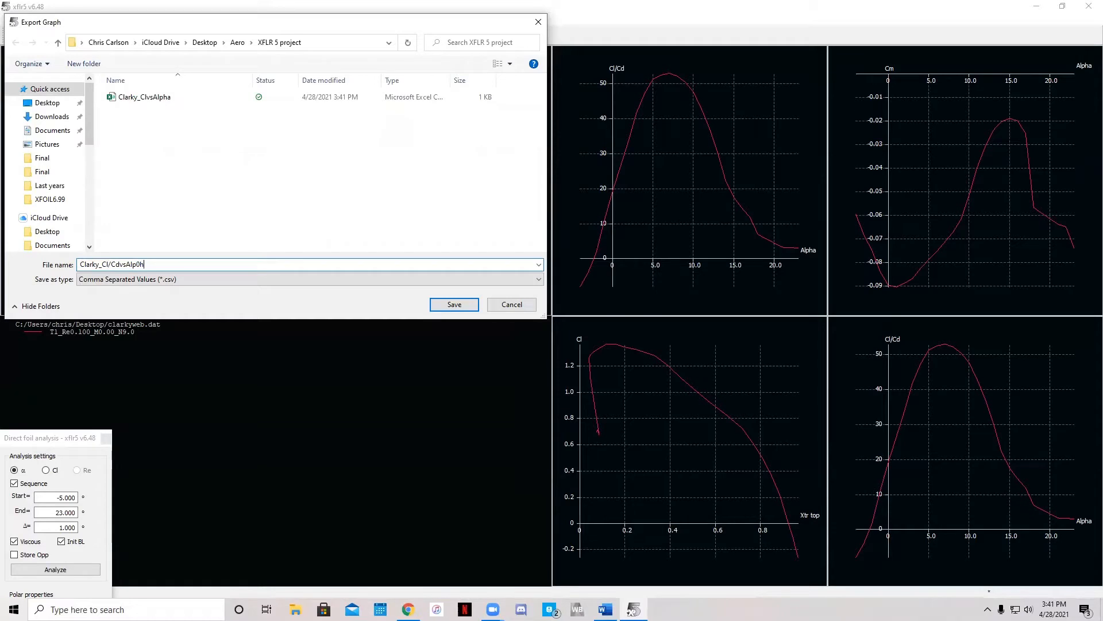
key("BackSpace")
left_click(467, 307)
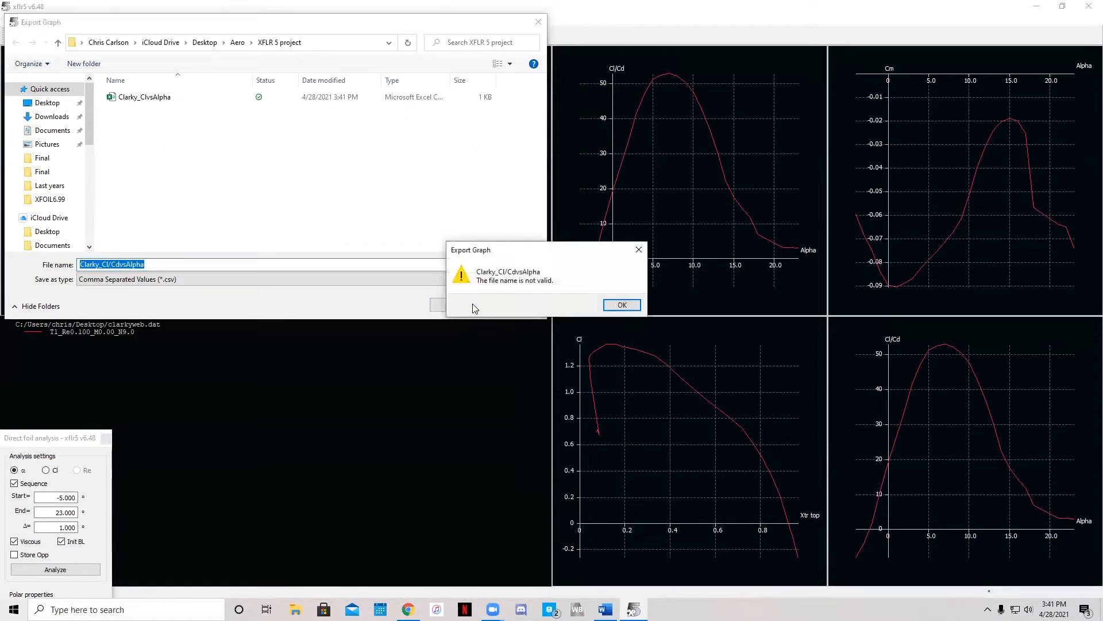
left_click(625, 309)
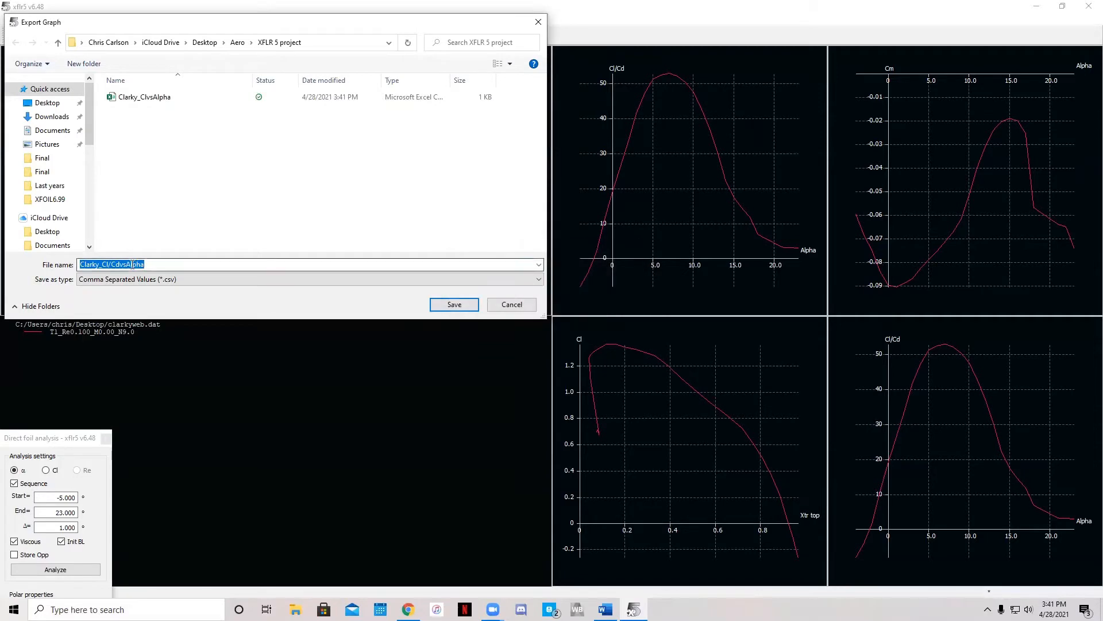
- Replace the slash in the export file name with an underscore and save the graph as Clarky_Cl_CdvsAlpha
left_click(156, 264)
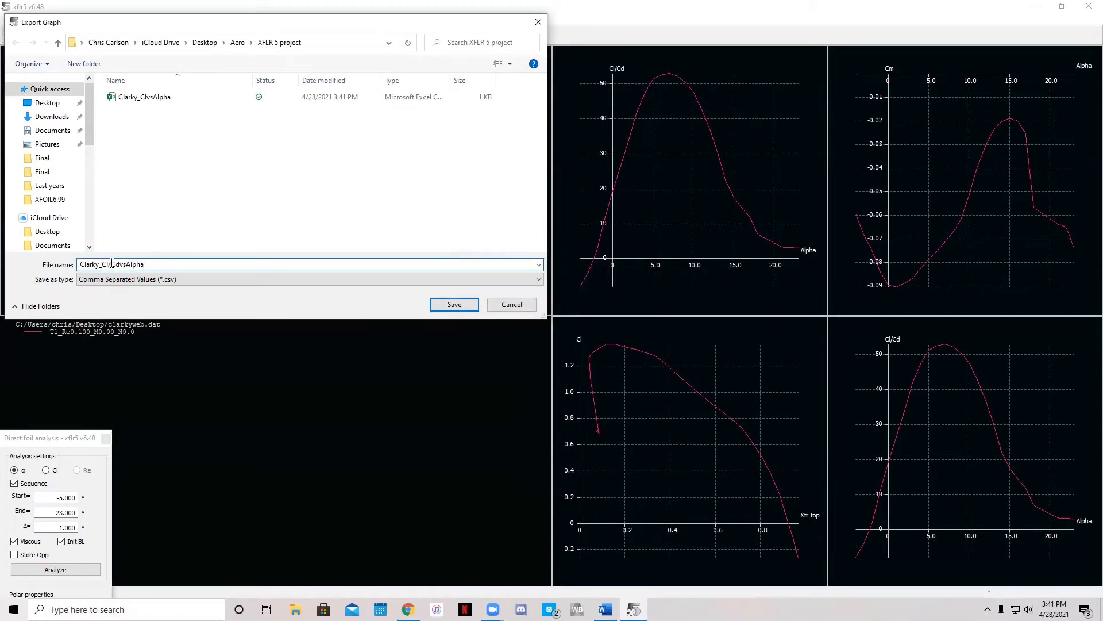
key("BackSpace")
type("_")
left_click(460, 304)
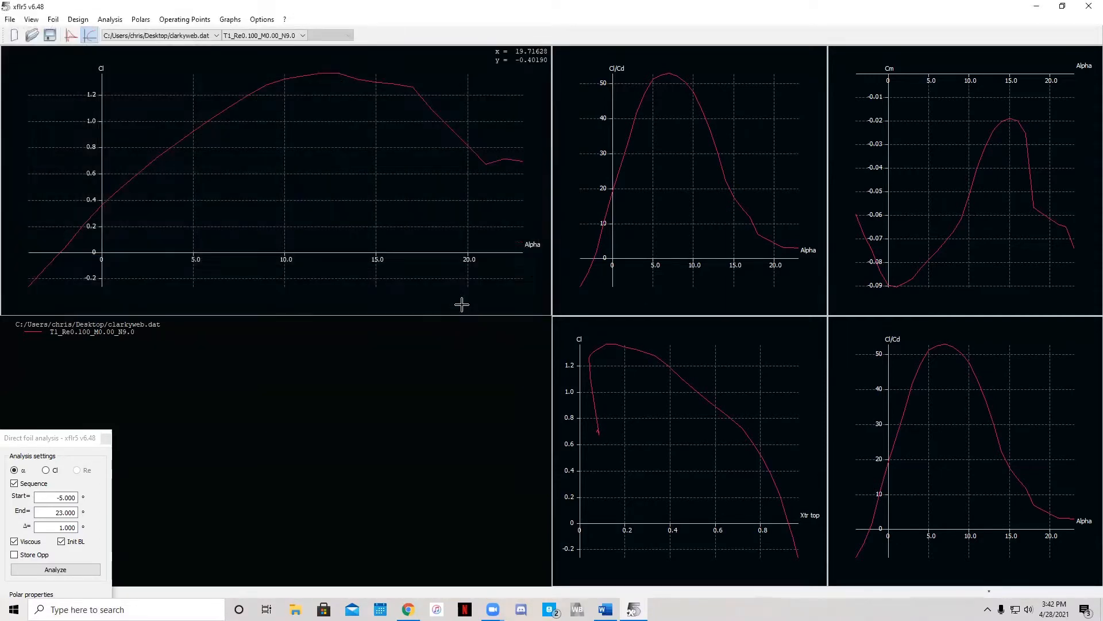
- Change the upper right graph's variables to Cl on the Y axis and Cd on the X axis
right_click(940, 181)
left_click(911, 178)
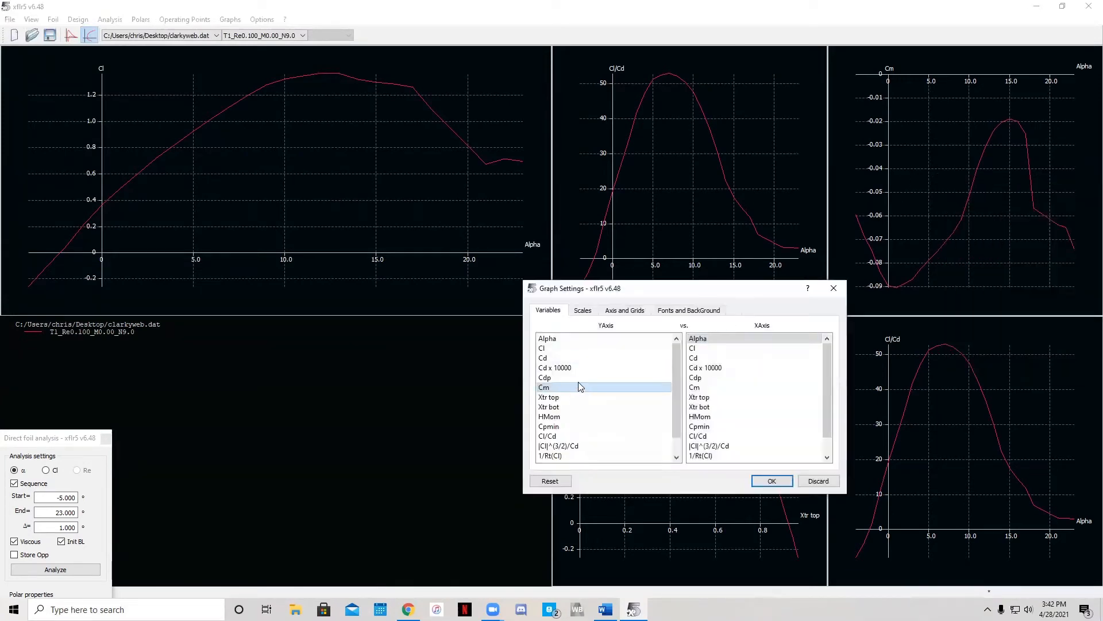
left_click(543, 347)
left_click(695, 358)
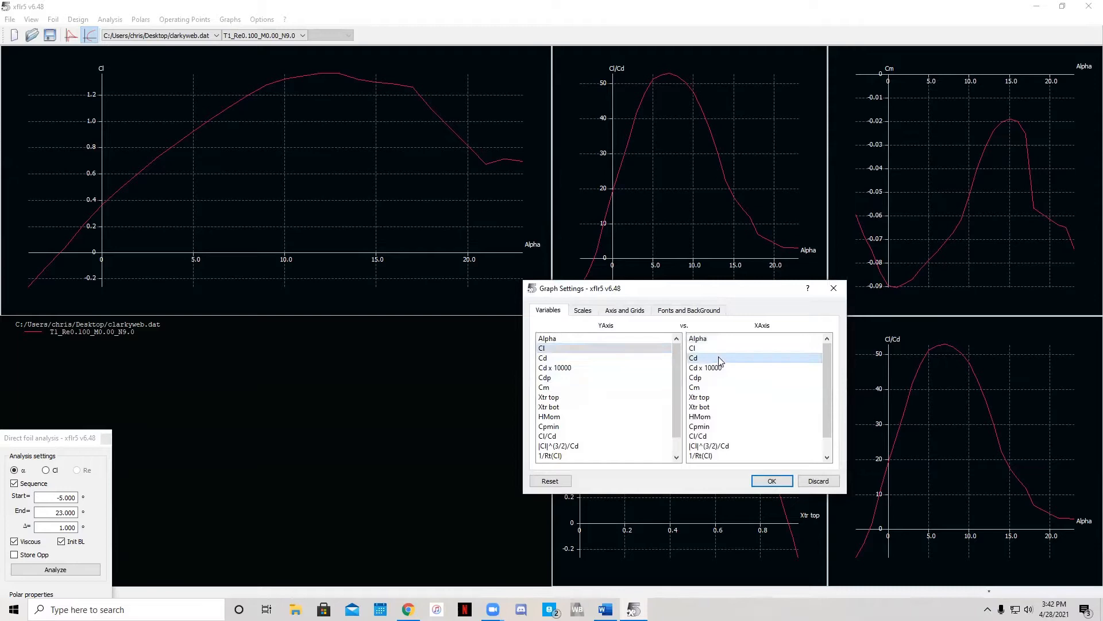
left_click(773, 480)
double_click(989, 194)
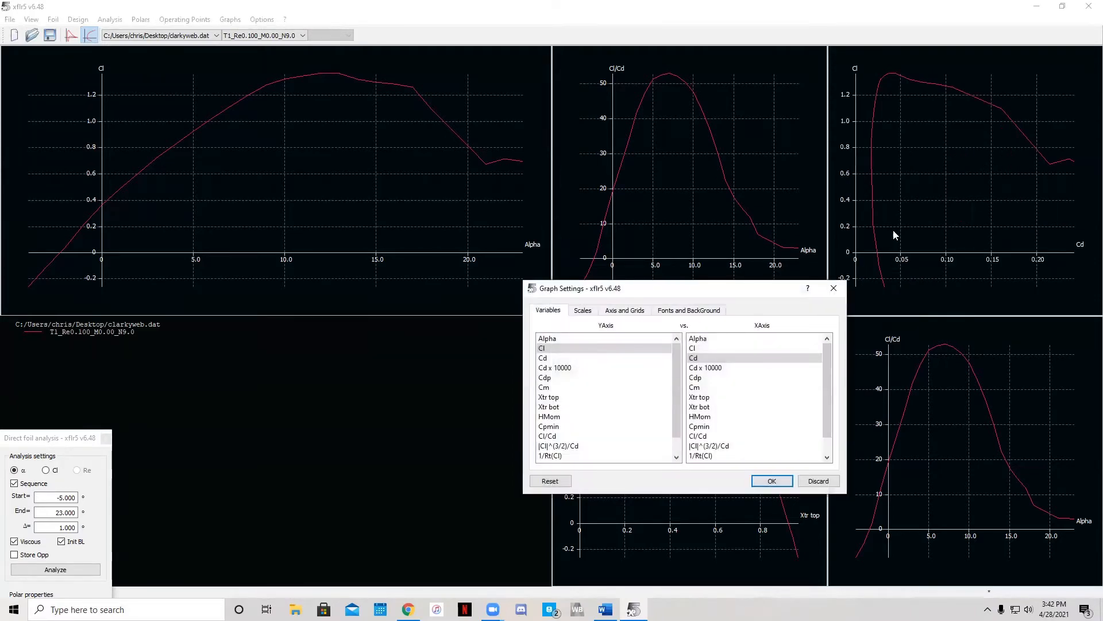
left_click(773, 481)
- Export the upper right Cl versus Cd graph as a CSV file named Clarky_ClvsCd in the XFLR 5 project folder
right_click(965, 236)
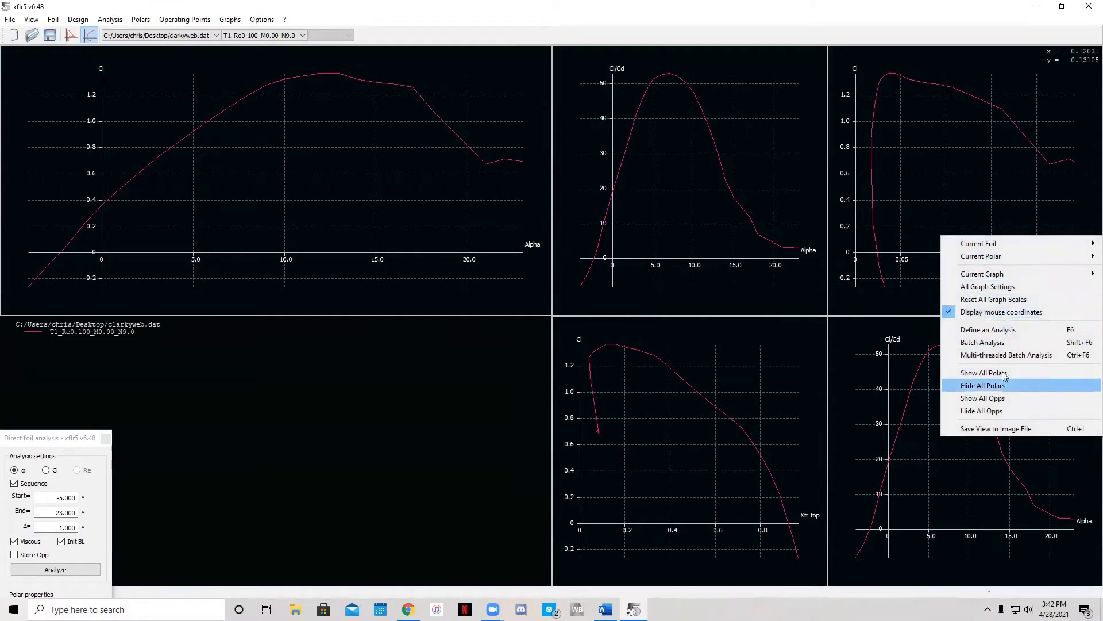
mouse_move(985, 275)
left_click(900, 299)
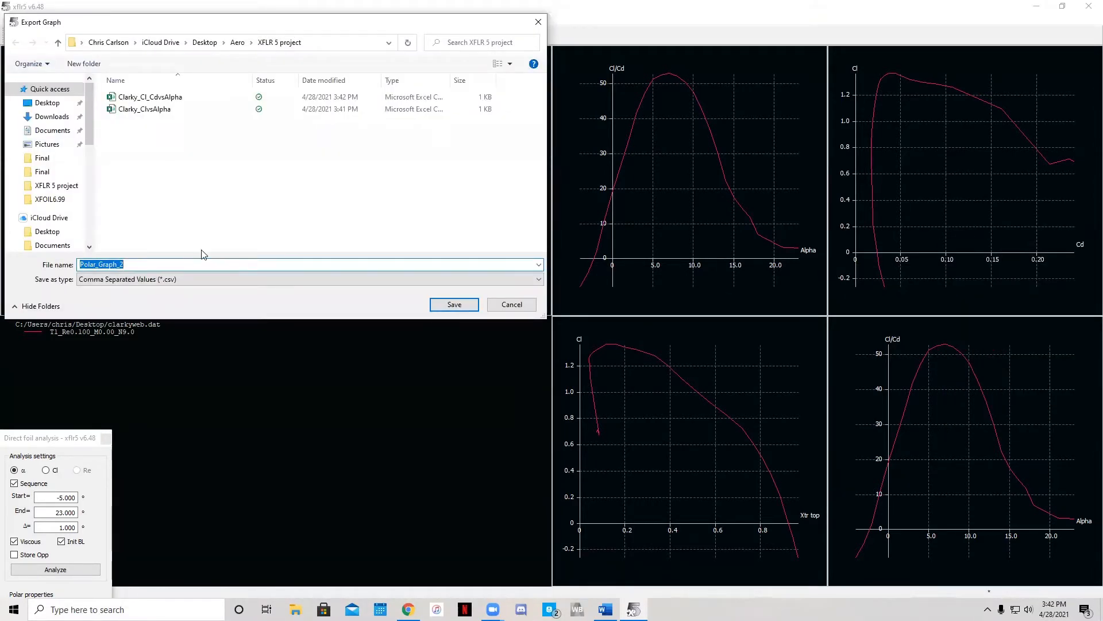
type("Clar")
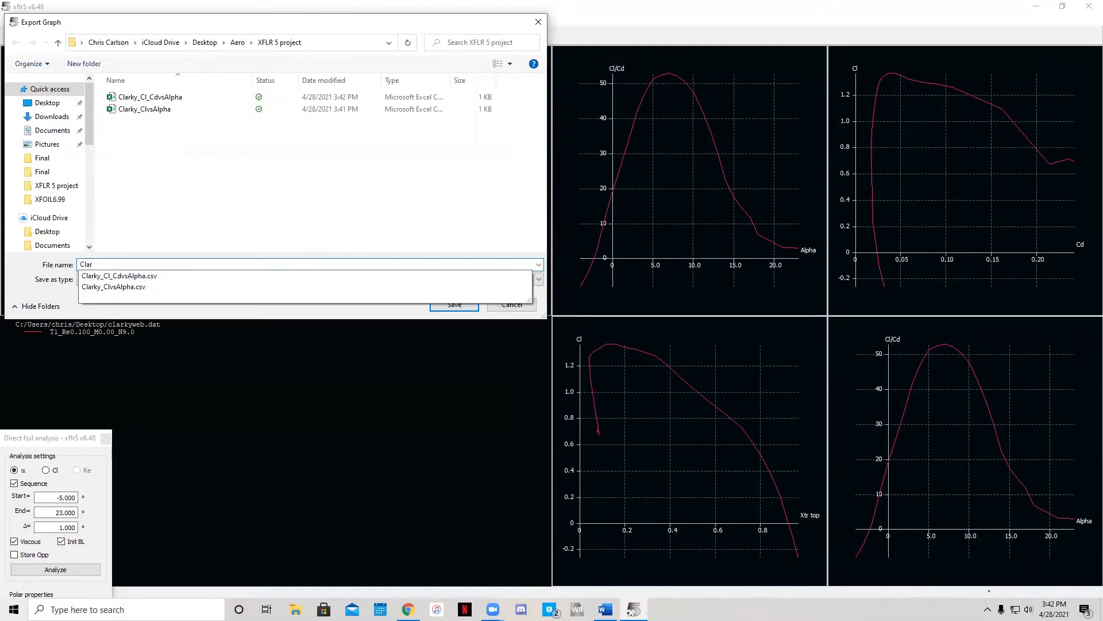
type("ky_ClvsCd")
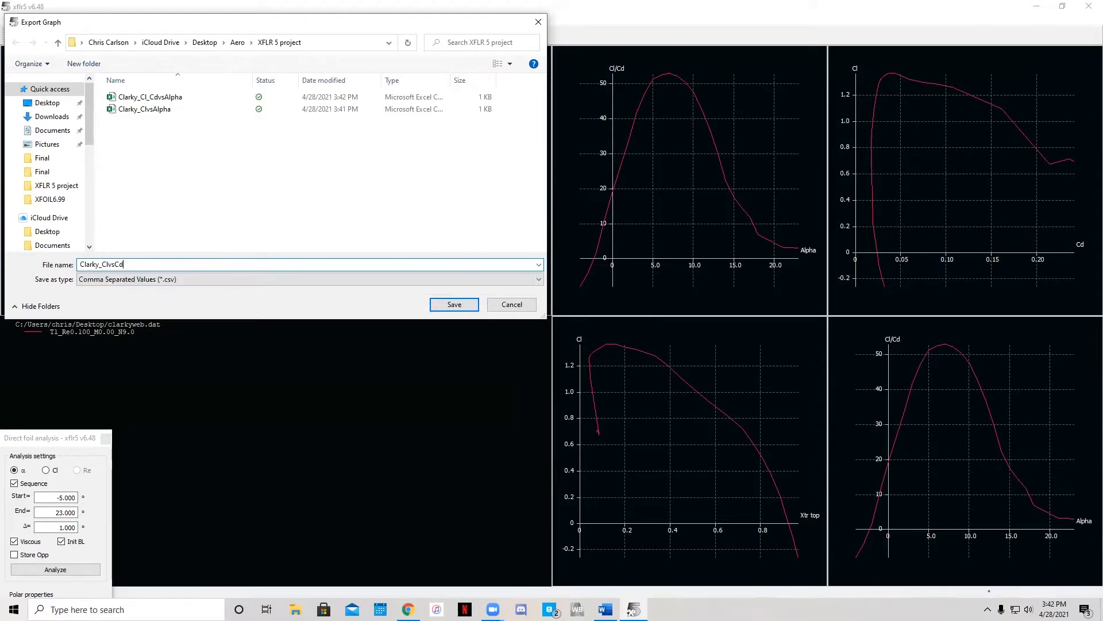
left_click(454, 305)
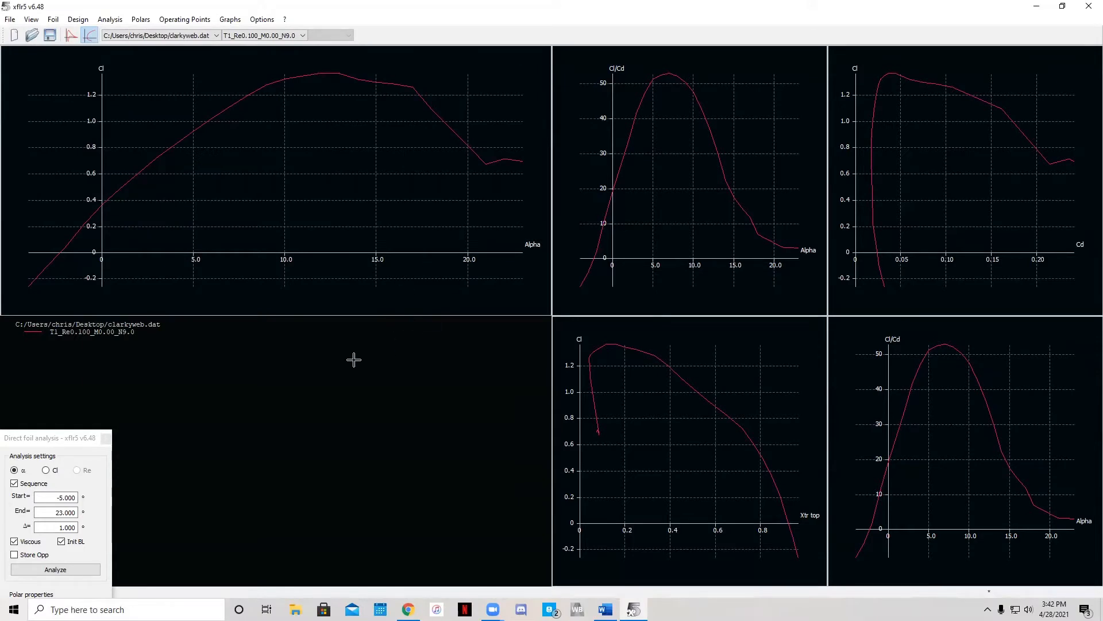
- Minimize xflr5 and open the exported Clarky_Cl_CdvsAlpha file from iCloud Drive > Desktop > Aero > XFLR 5 project
left_click(1037, 6)
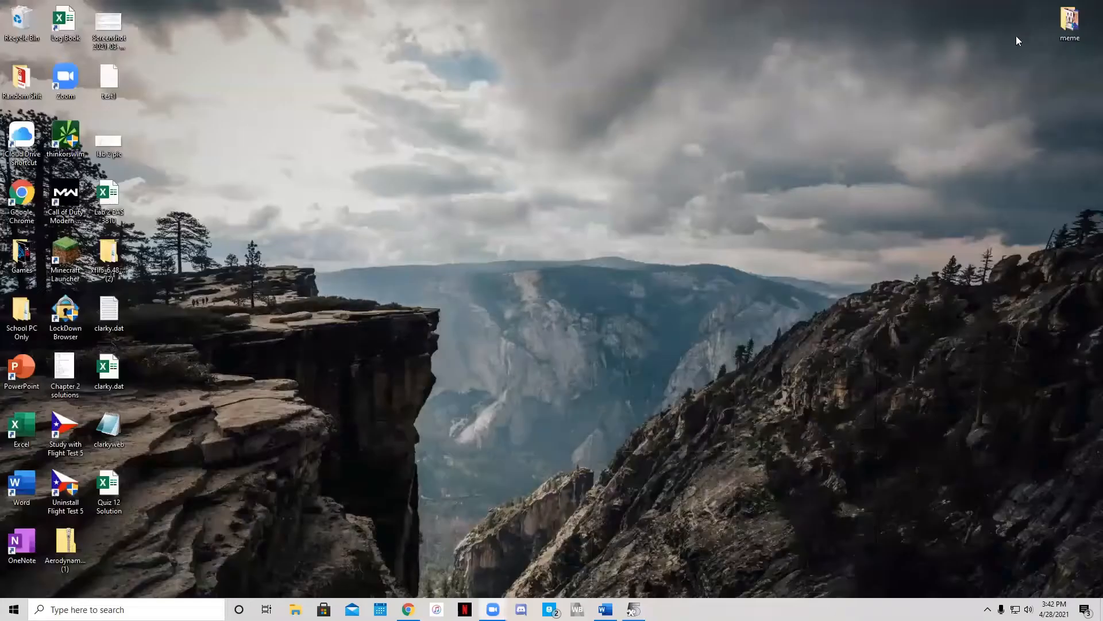
double_click(23, 138)
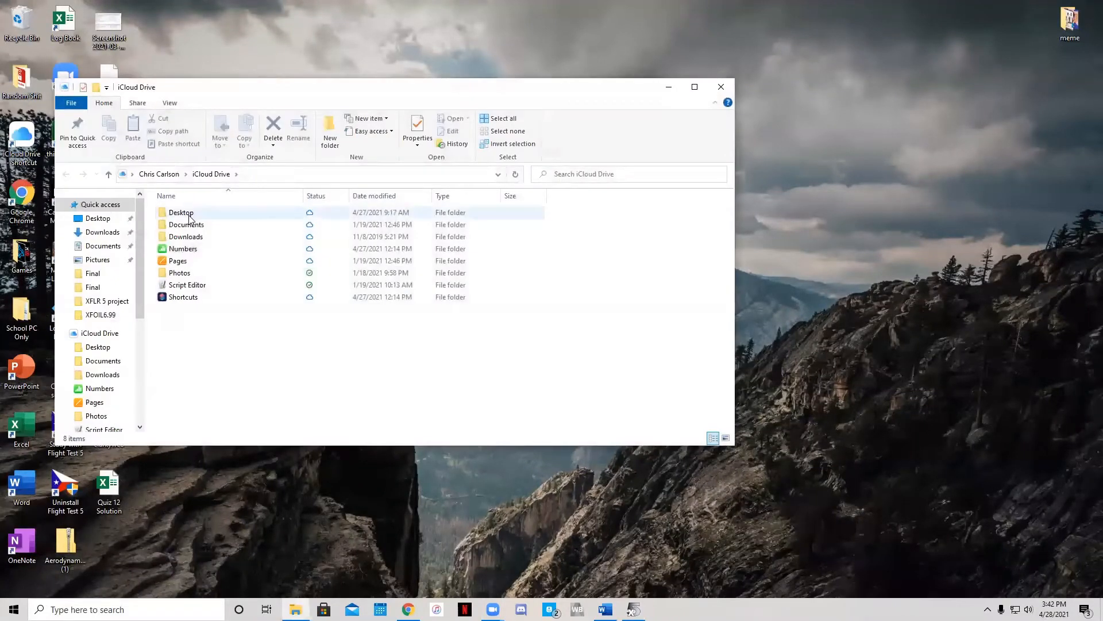
double_click(189, 214)
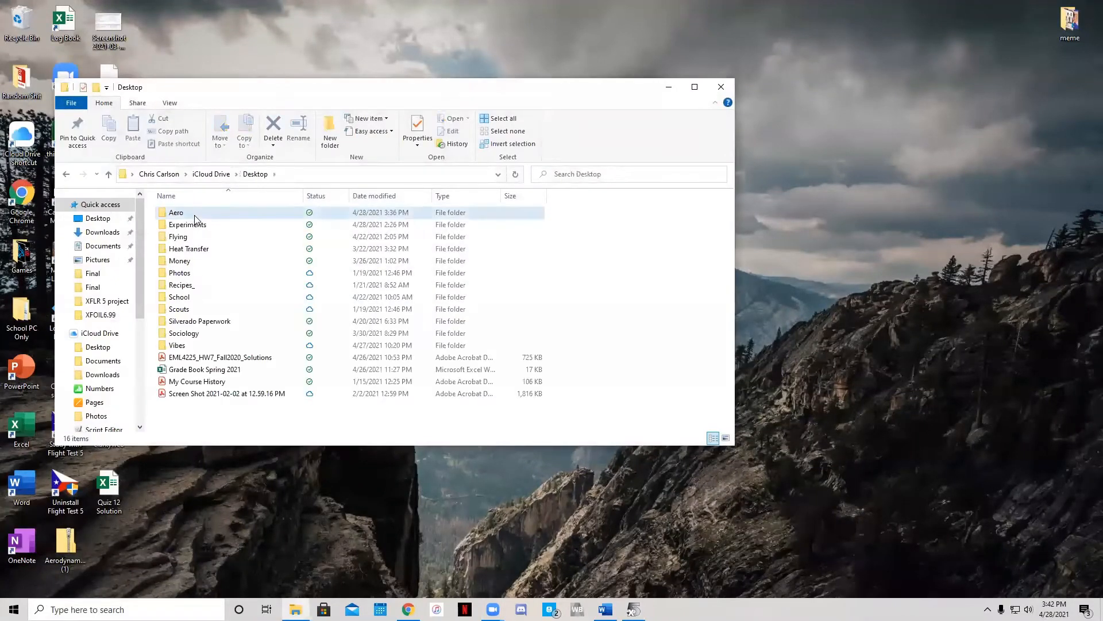
double_click(194, 214)
double_click(214, 273)
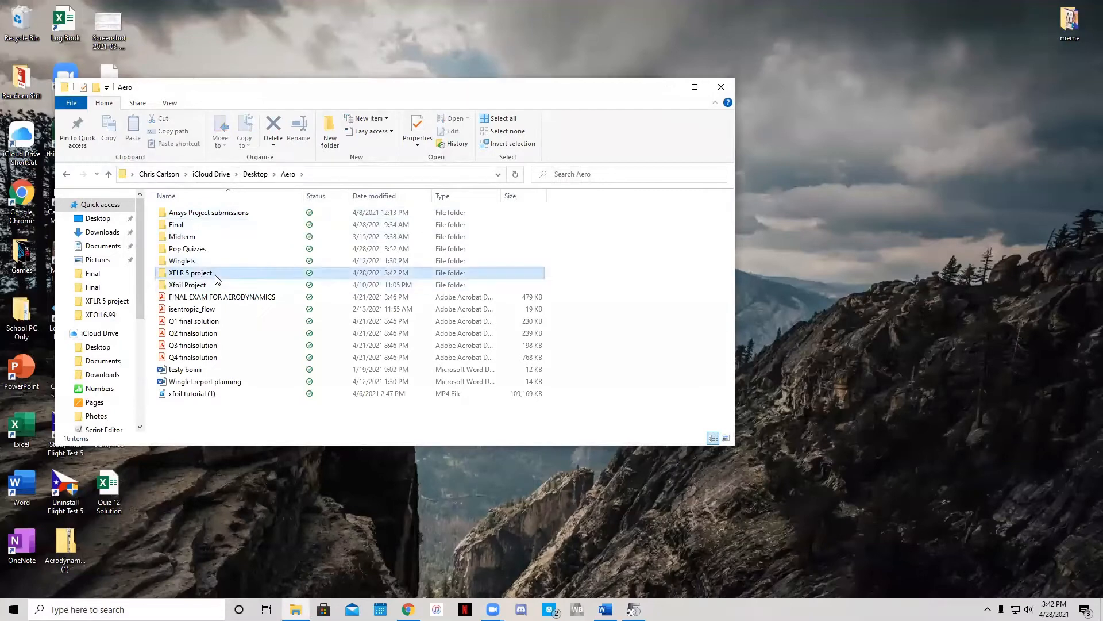
left_click(216, 214)
double_click(216, 214)
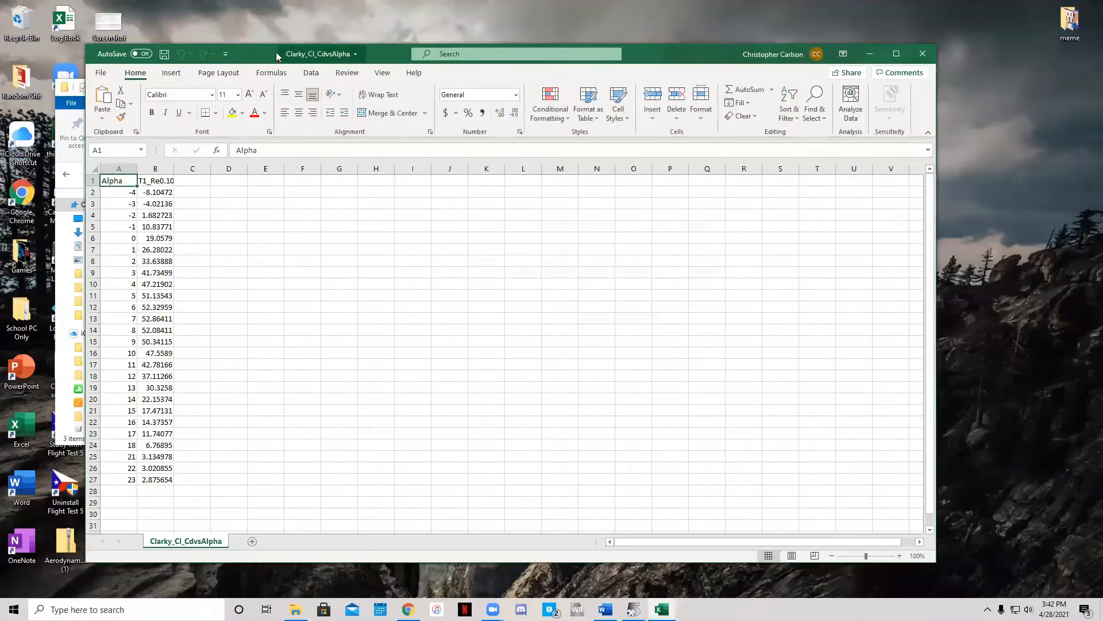
- Examine the exported Alpha and Cl/Cd values by selecting the data in columns A and B down to row 27
left_click_drag(274, 50, 467, 43)
left_click(454, 242)
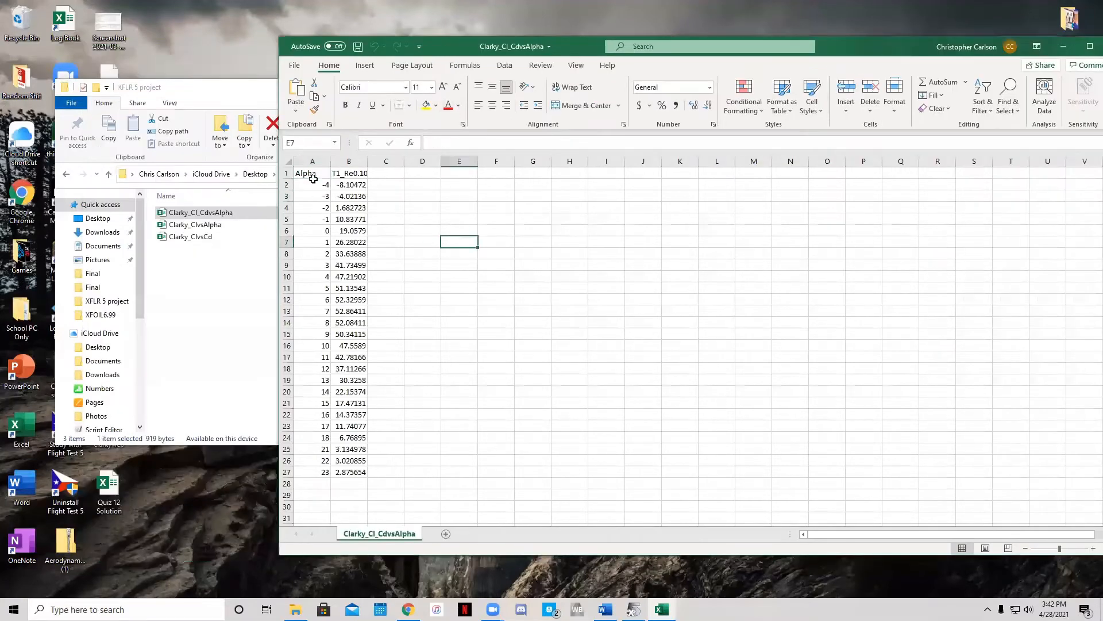
left_click_drag(316, 184, 357, 471)
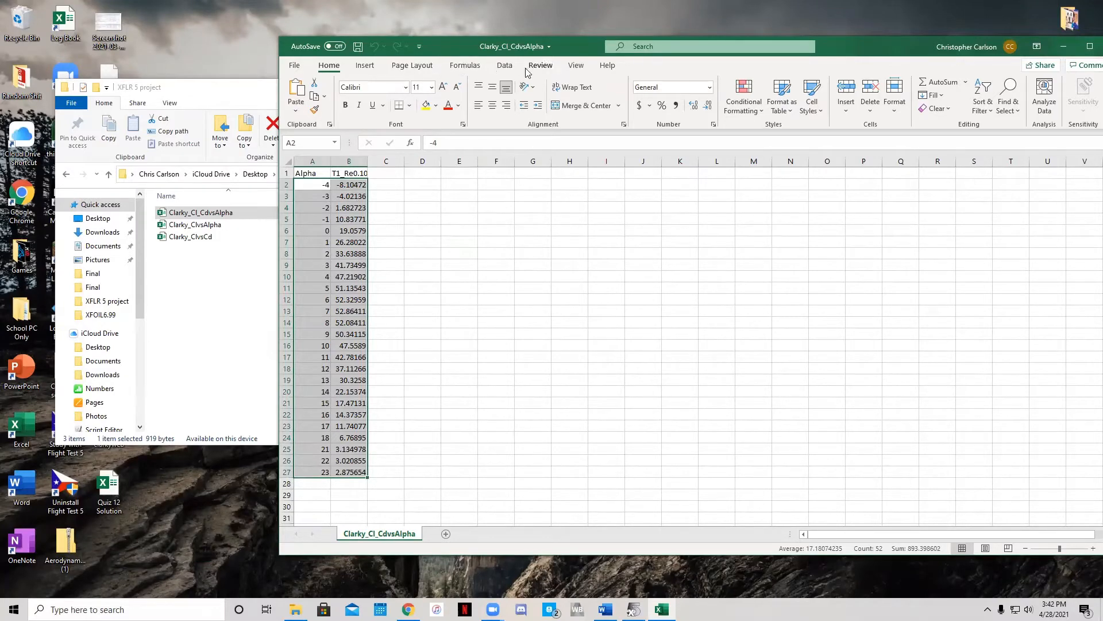
left_click(455, 392)
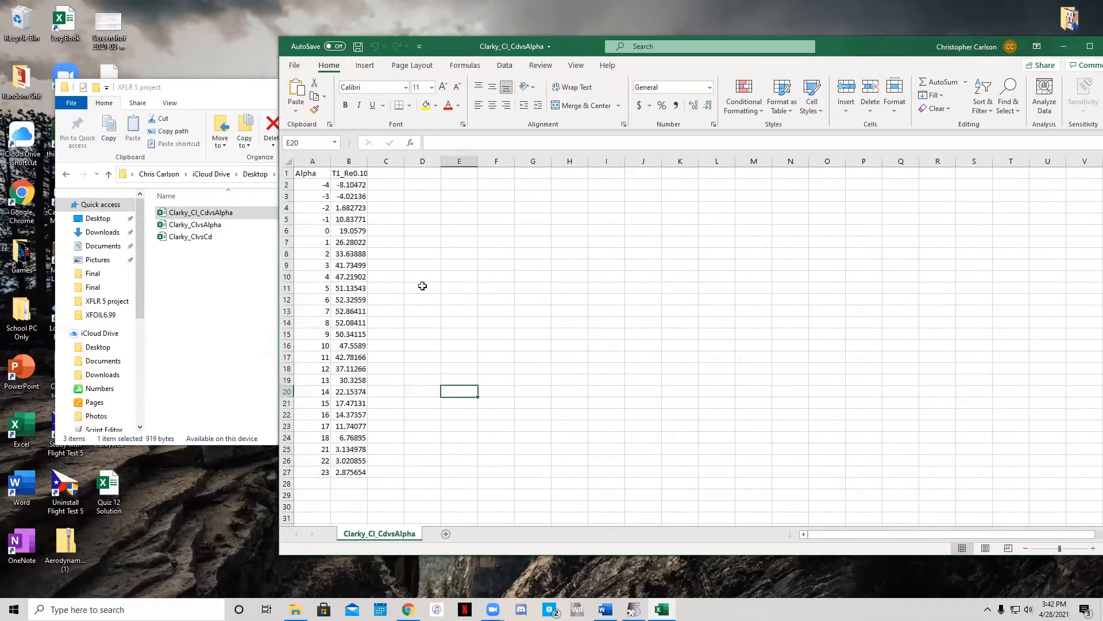
left_click(307, 180)
left_click_drag(308, 180, 363, 472)
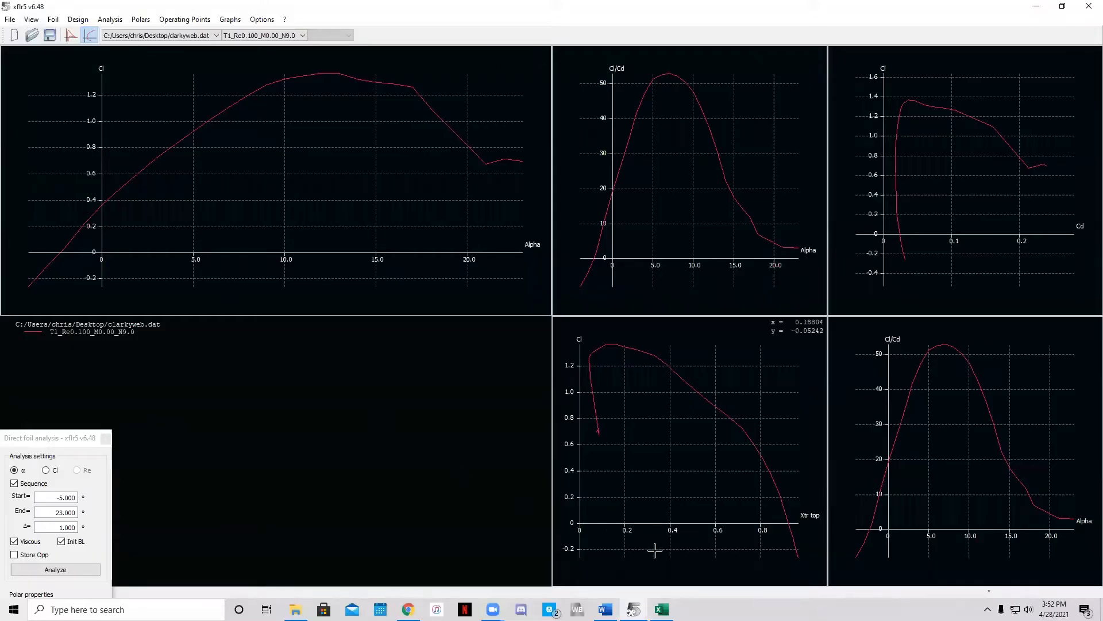
- Switch to the Excel workbook XFLR 5 Final results all, review its ClvsAlpha, ClCd vs alpha and Cl vs Cd data sheets, and minimize it
left_click(662, 609)
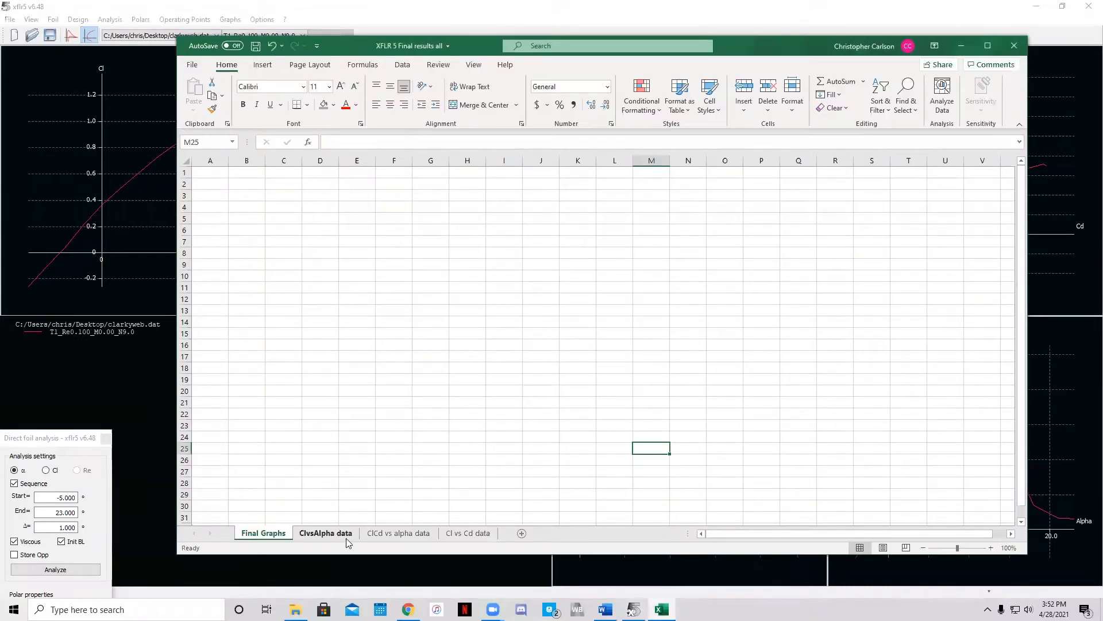
left_click(326, 533)
left_click(405, 533)
left_click(466, 533)
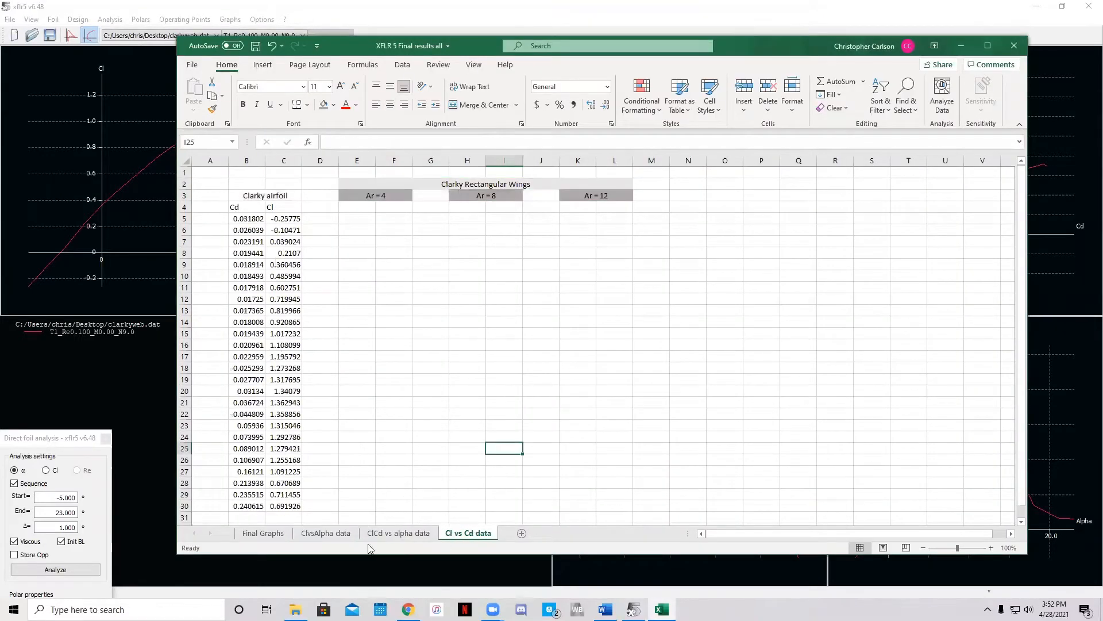
left_click(326, 533)
left_click(961, 45)
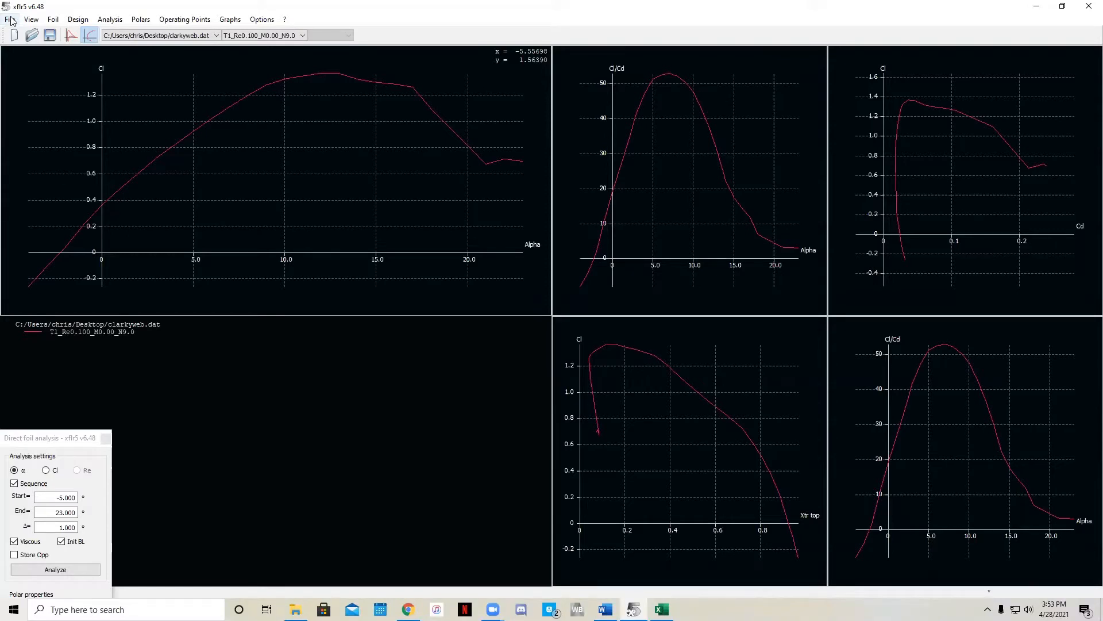
- Switch xflr5 to Wing and Plane Design and show the 3D view
left_click(11, 20)
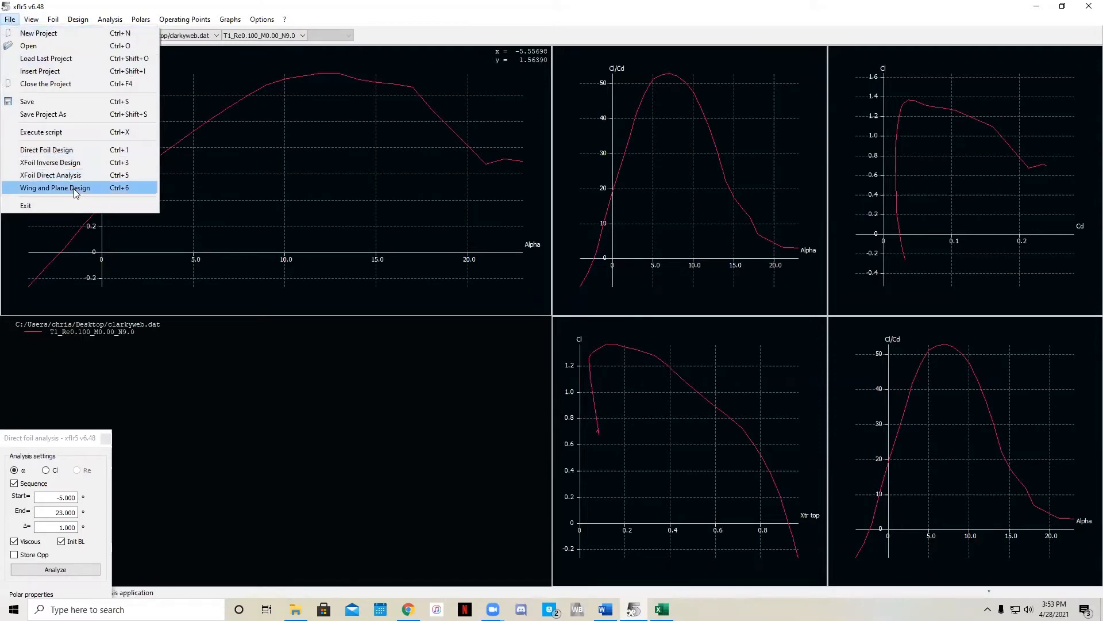
left_click(77, 190)
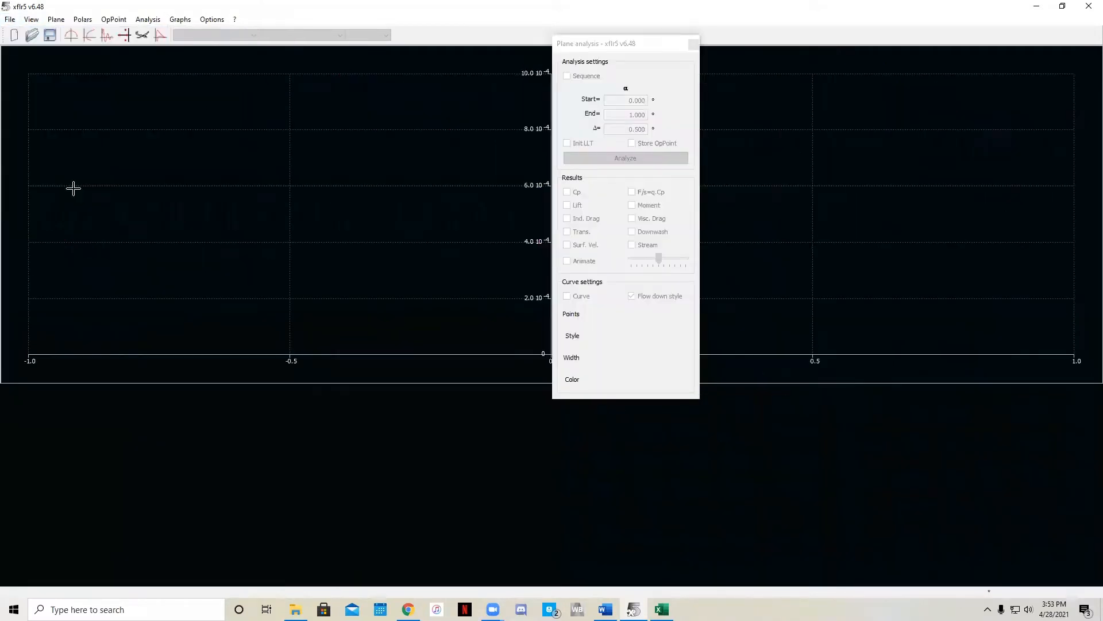
left_click(143, 36)
left_click_drag(622, 55, 678, 90)
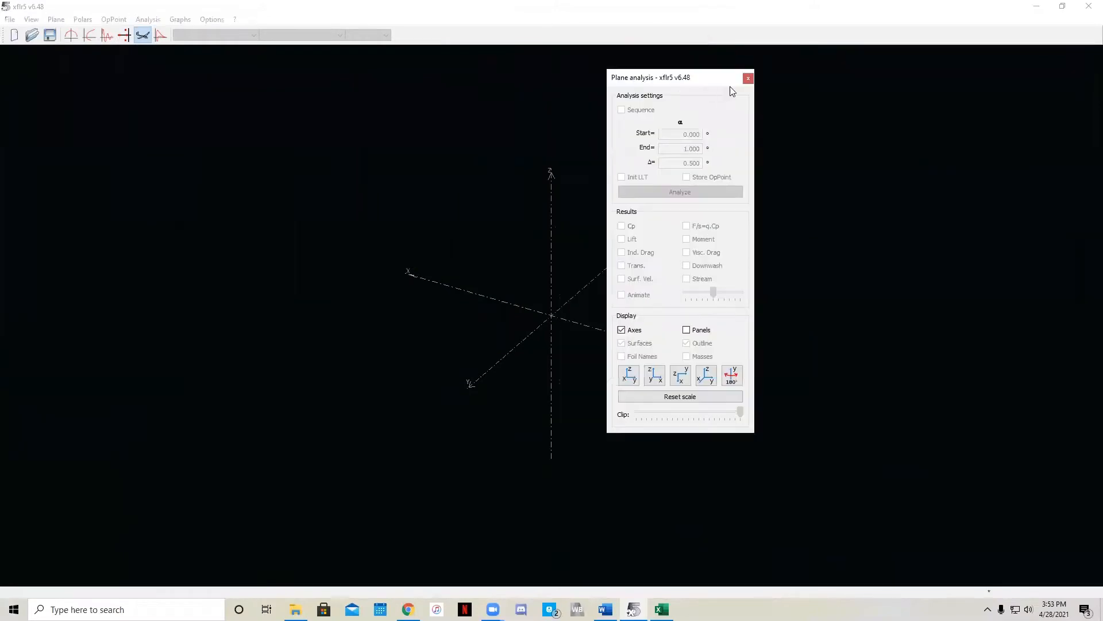
left_click(746, 80)
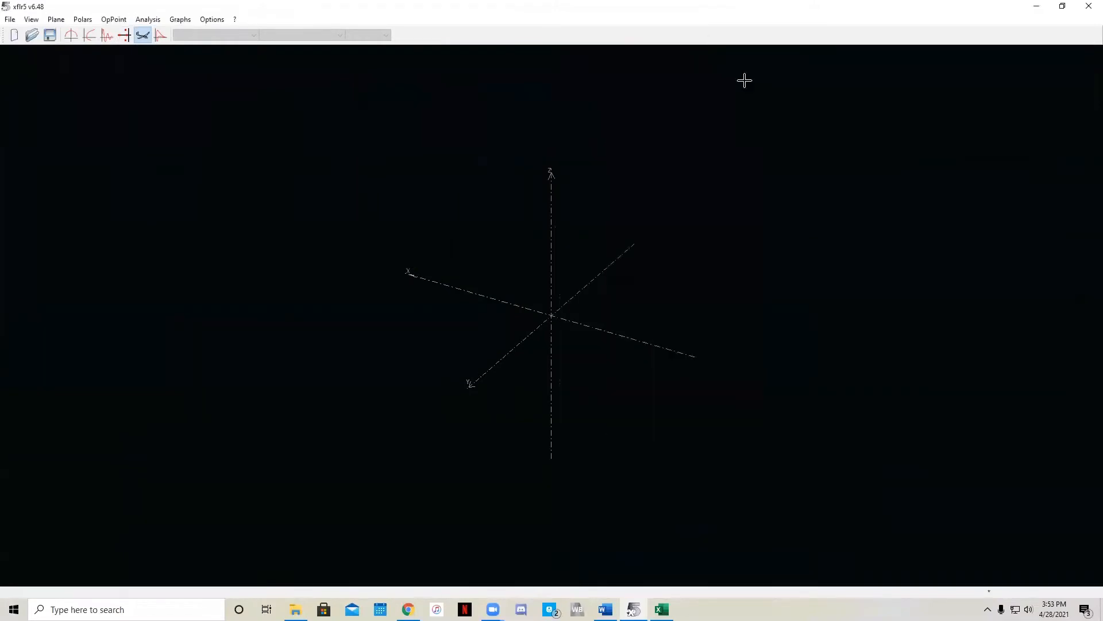
left_click(146, 21)
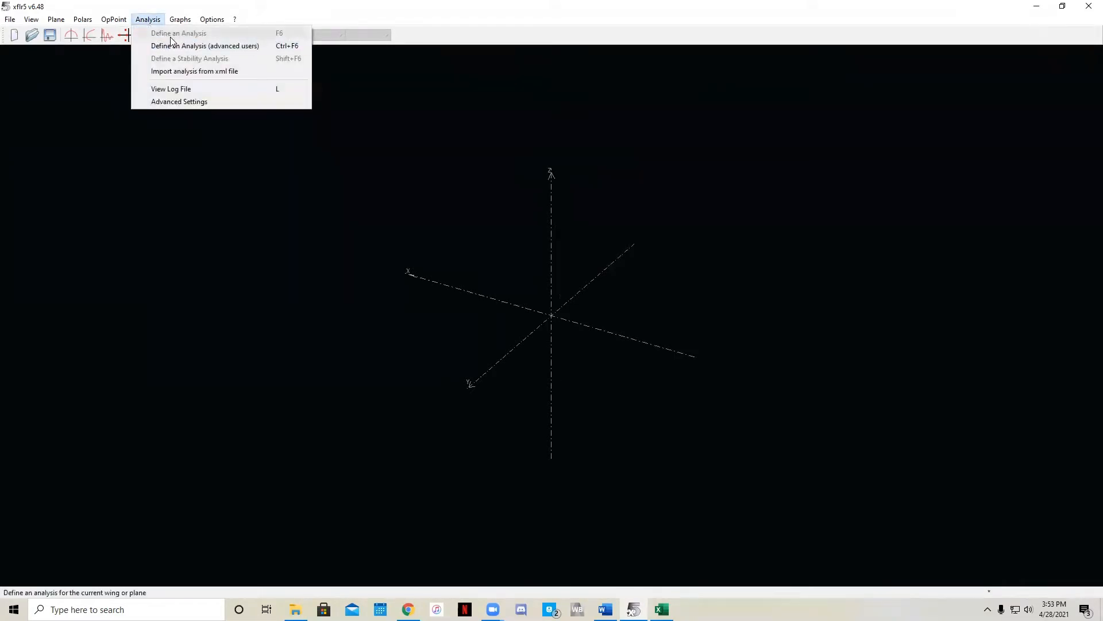
left_click(109, 88)
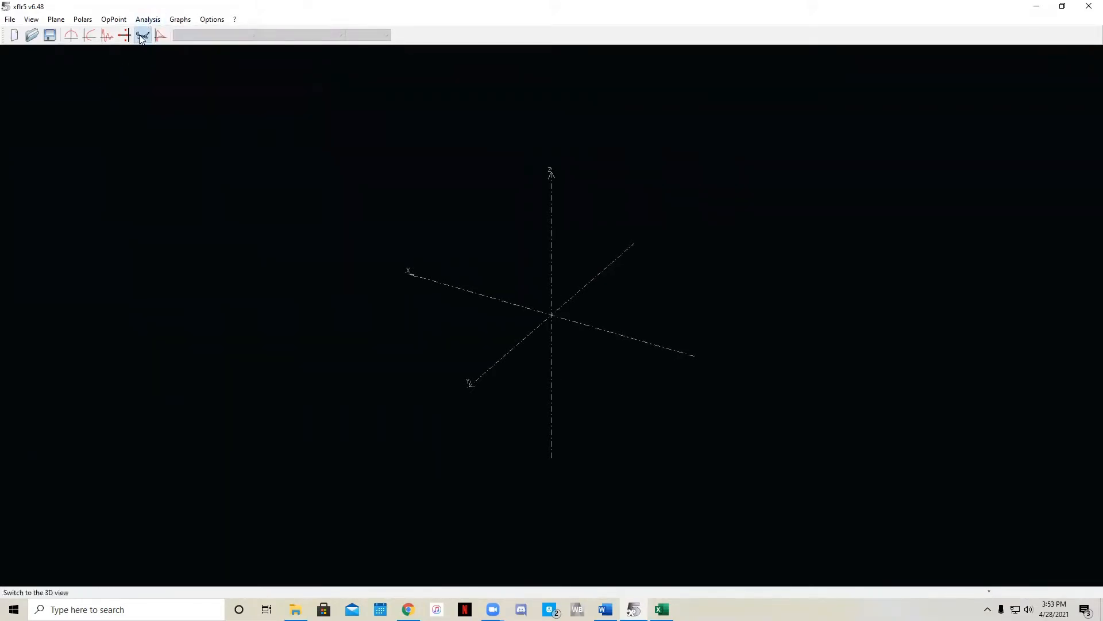
left_click(10, 19)
left_click(52, 183)
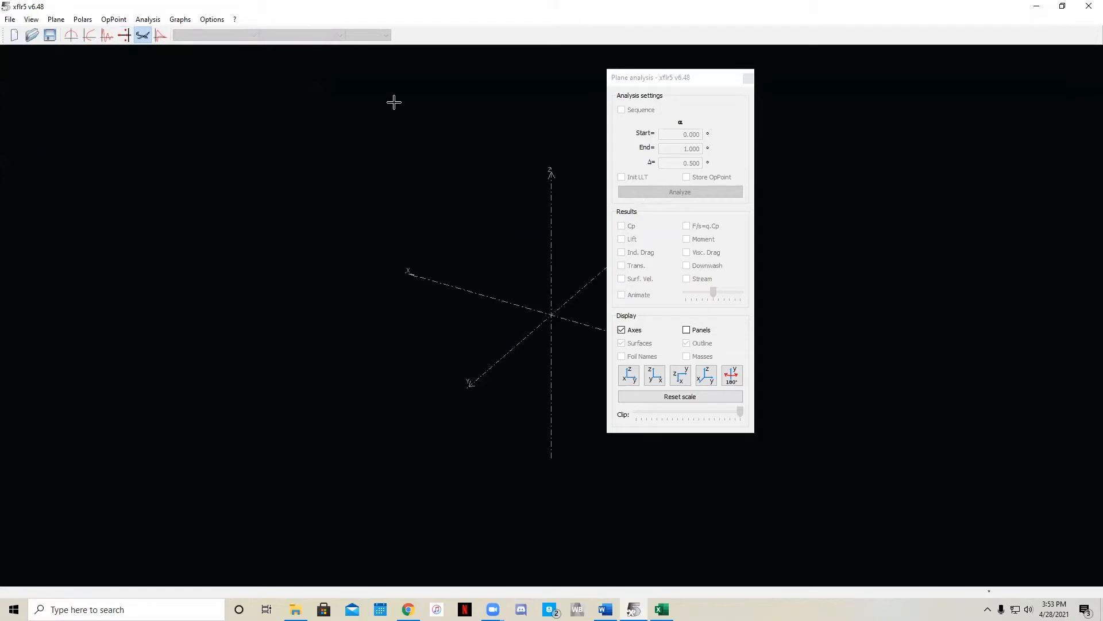
- Dock the floating Plane analysis window at the side of the 3D view
left_click(148, 20)
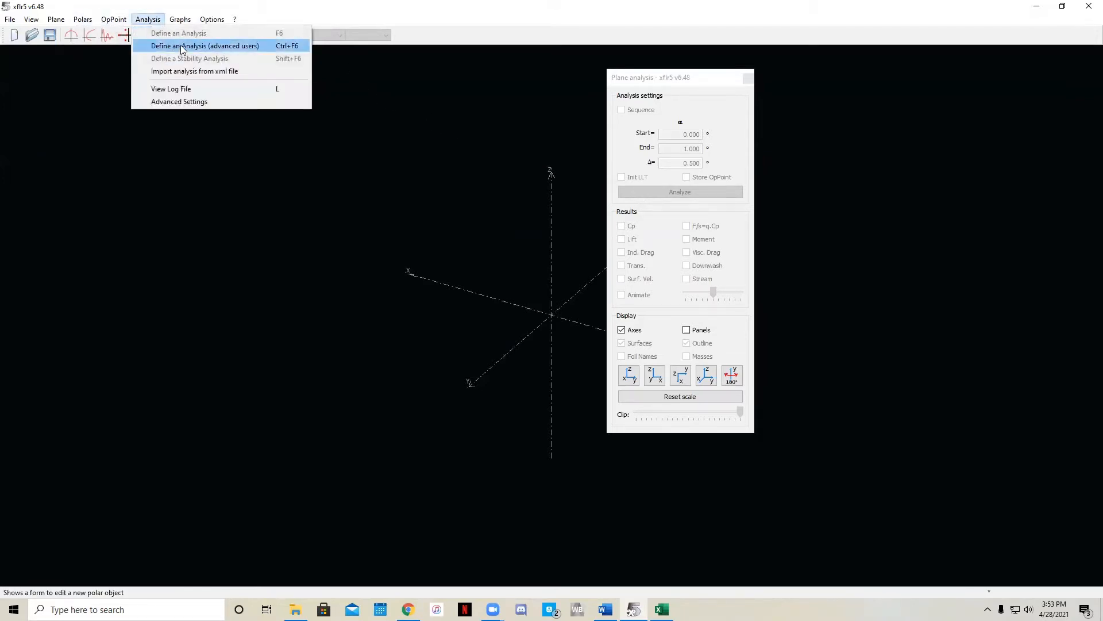
left_click(744, 83)
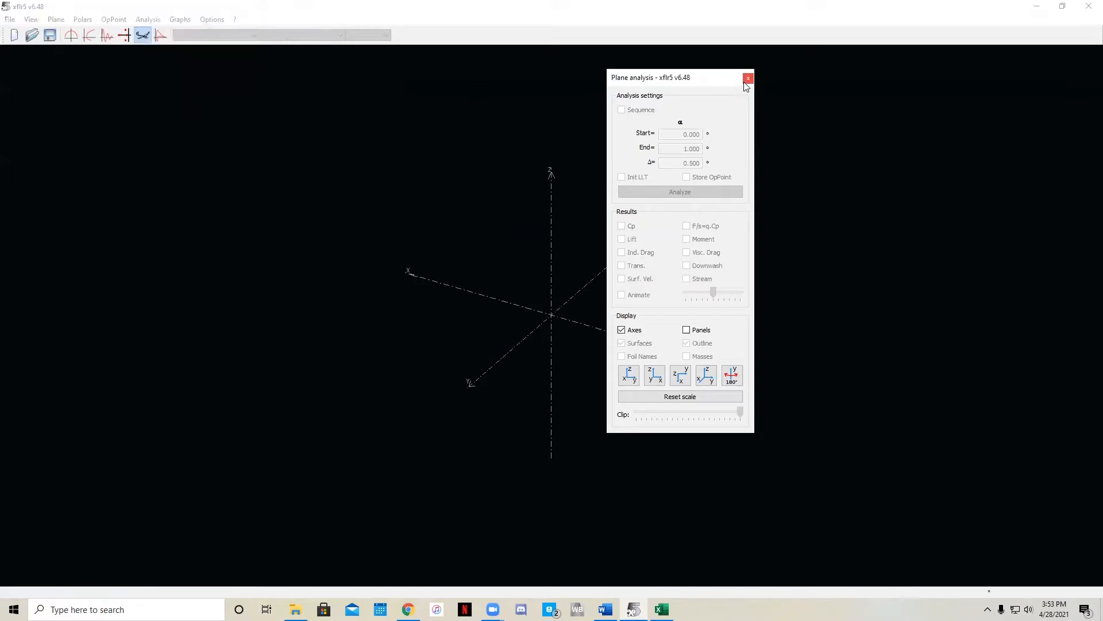
double_click(743, 81)
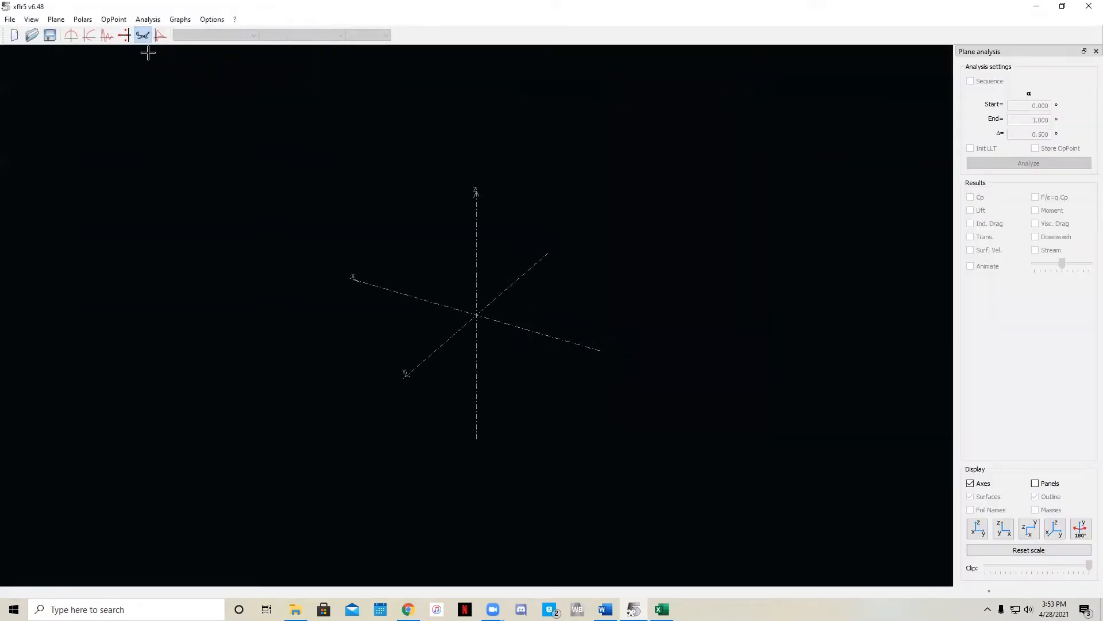
left_click(148, 19)
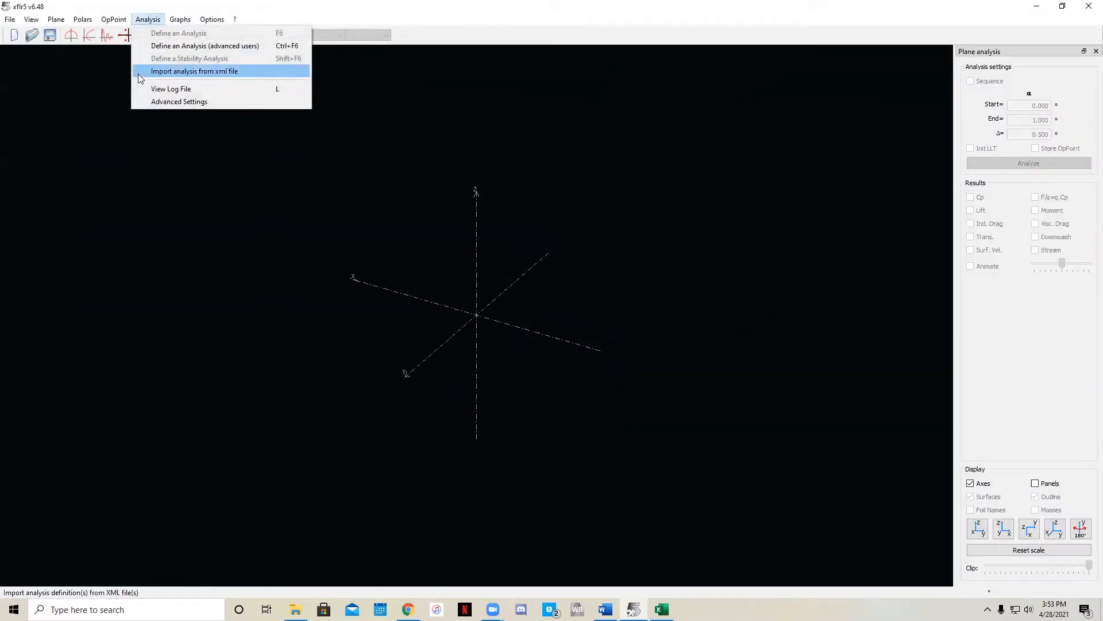
left_click(101, 47)
- Define a new plane named Claky AR 4 with the description "First attempt hope it works"
left_click(56, 19)
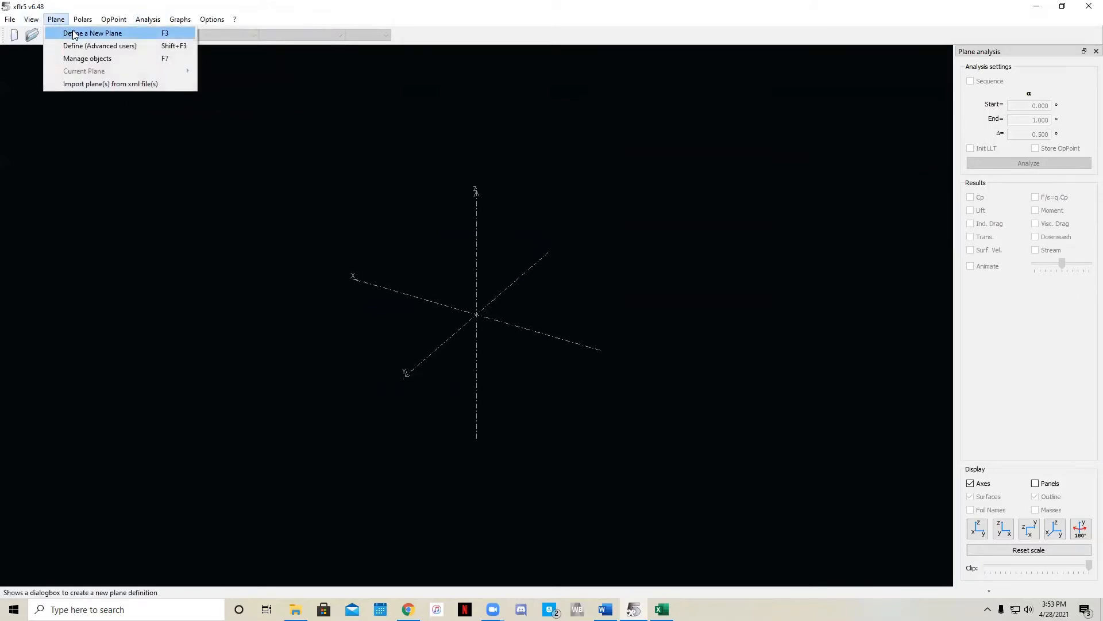
left_click(75, 33)
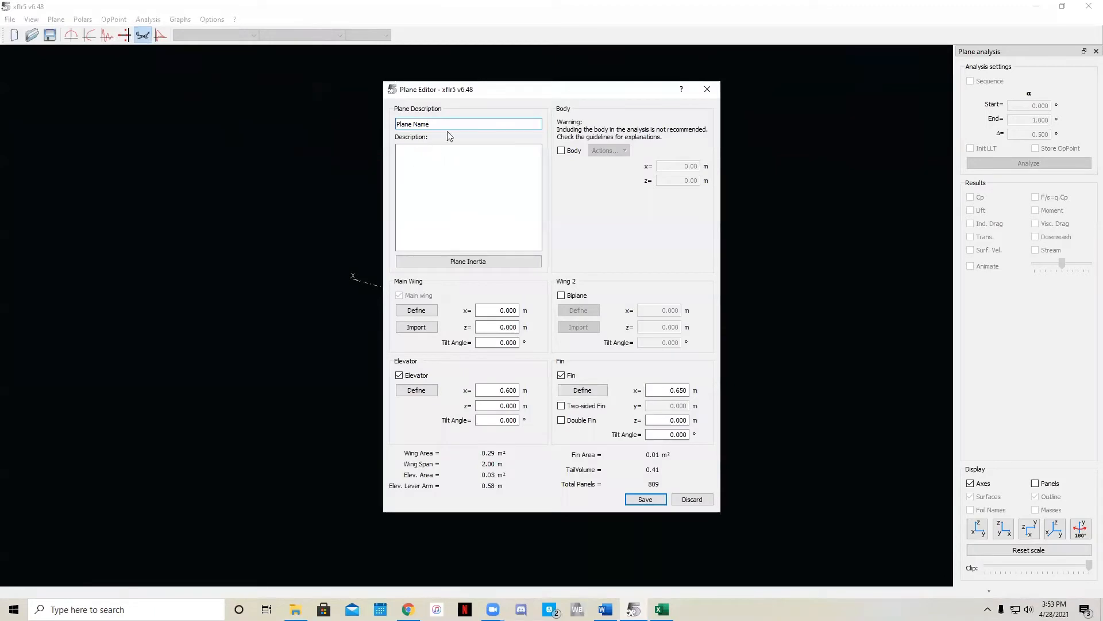
left_click_drag(449, 124, 310, 130)
type("Claky AR 4")
left_click(465, 185)
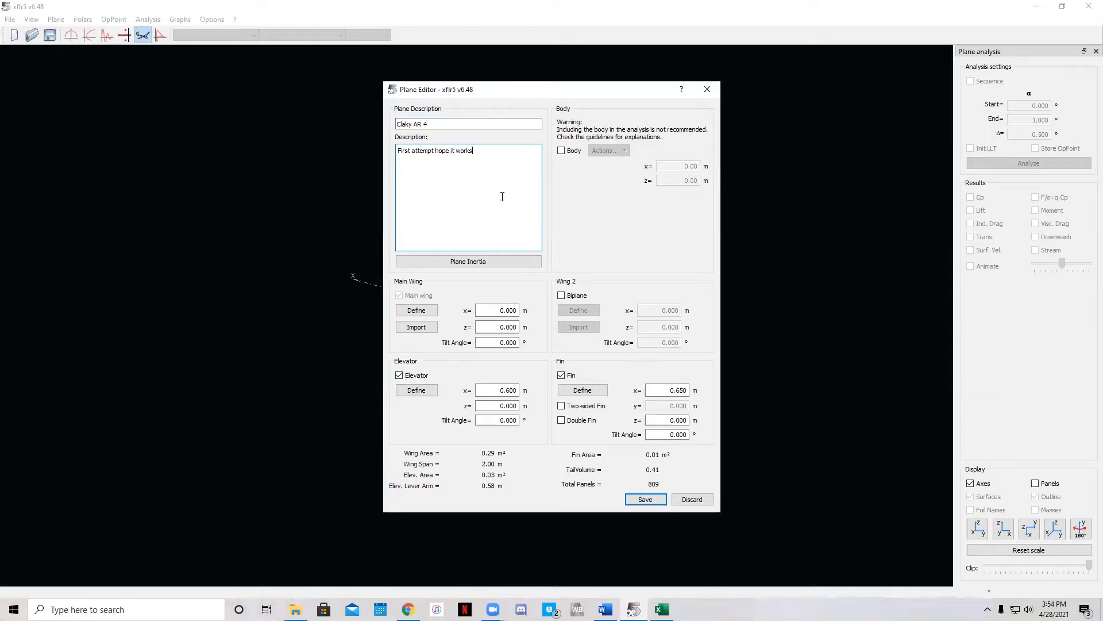
- Exclude the elevator and fin from the plane and add AR 4, B 0.36 and C 0.18 to its description
left_click(399, 376)
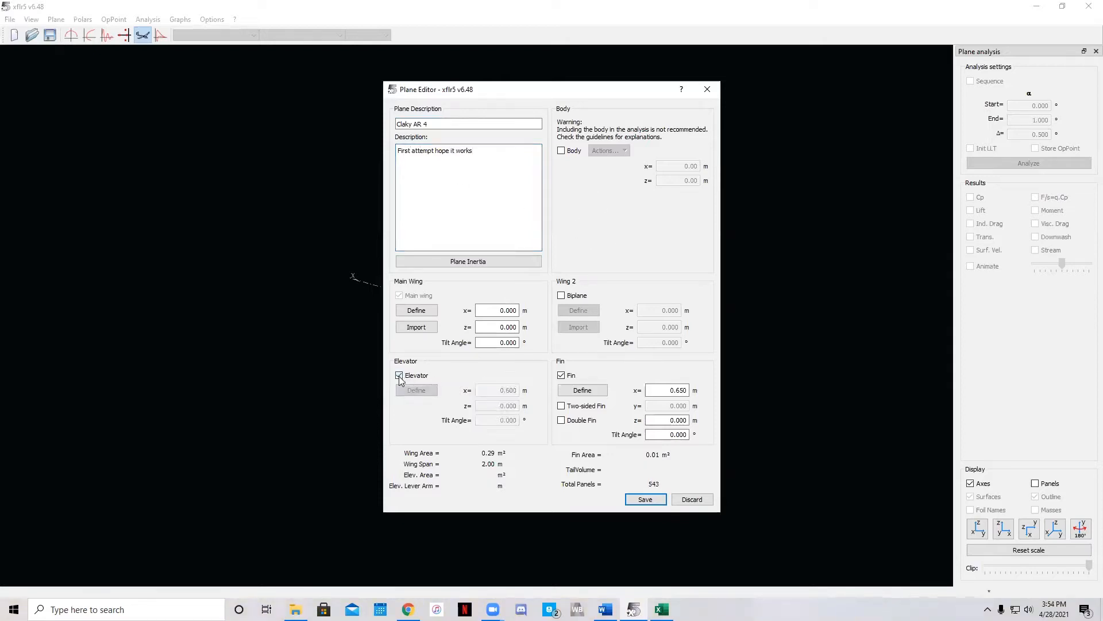
left_click(562, 375)
left_click(495, 148)
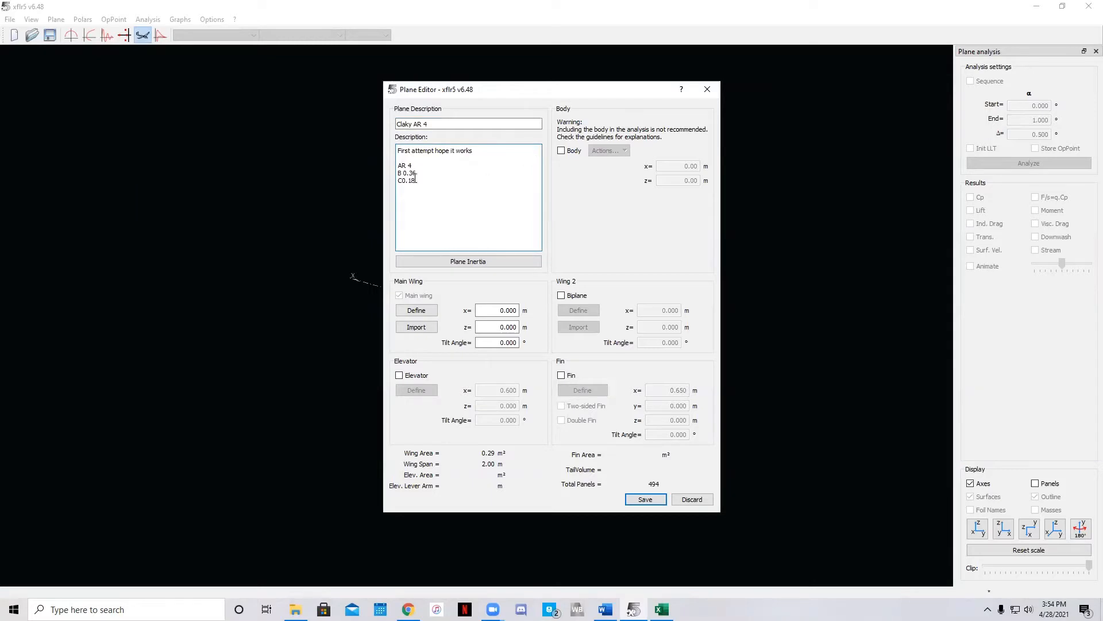
- Open the main wing definition in a maximized window and set section 2's y position to 0.36 m
left_click(418, 310)
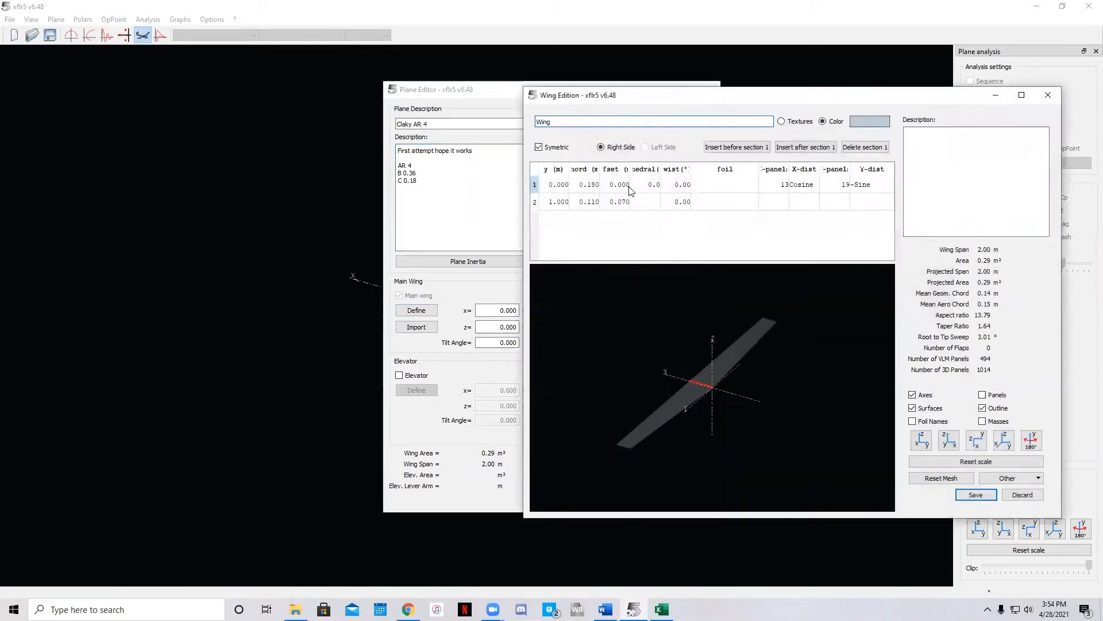
left_click(1022, 94)
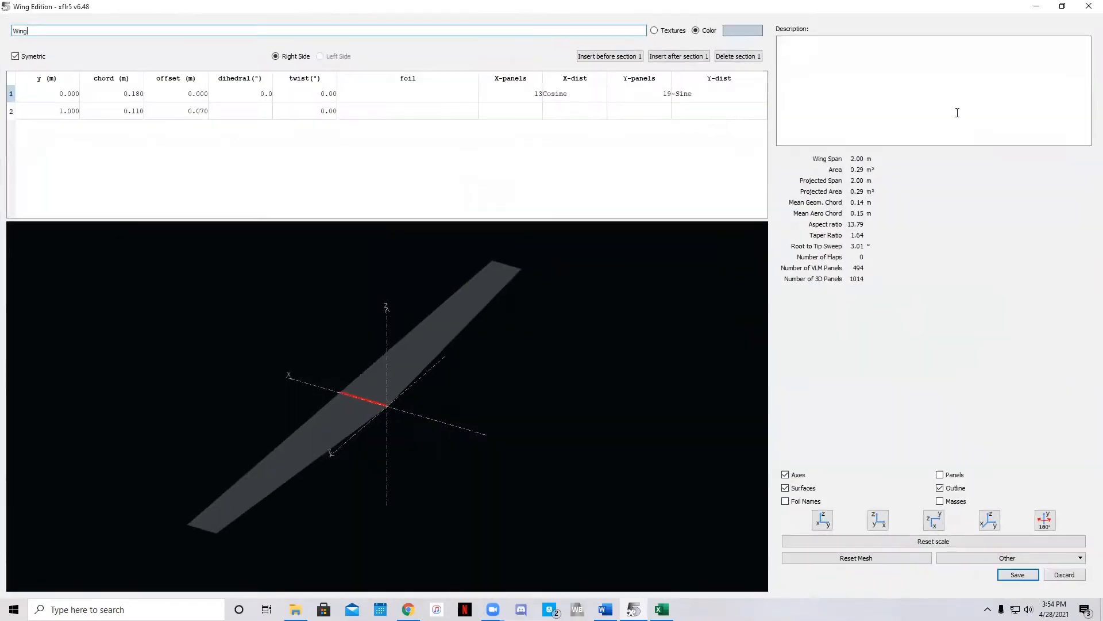
double_click(51, 109)
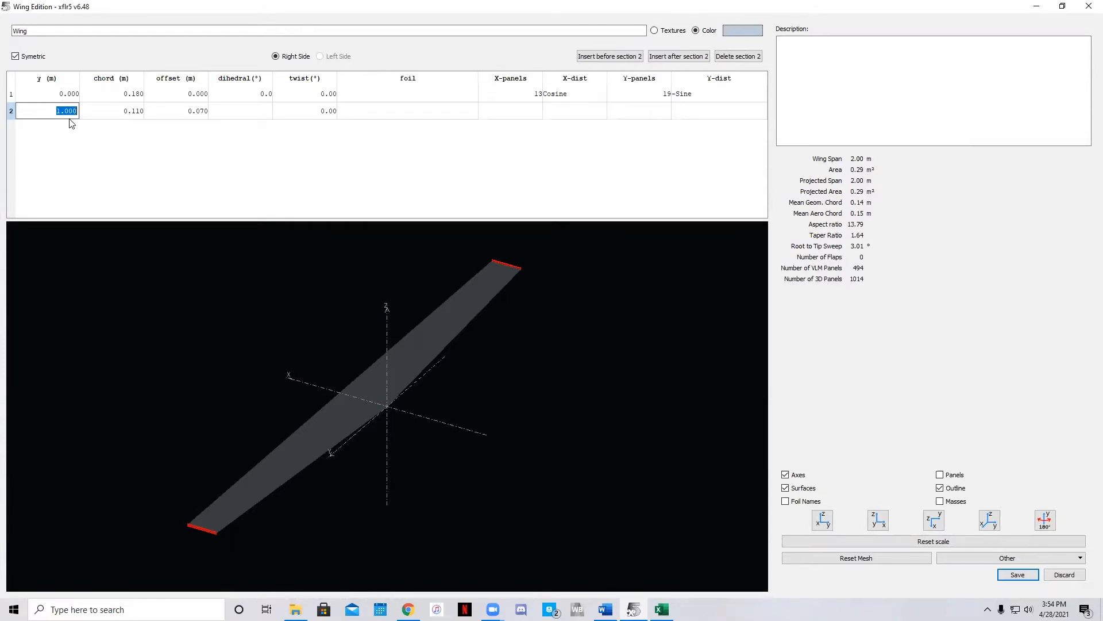
type("0.36")
key("Return")
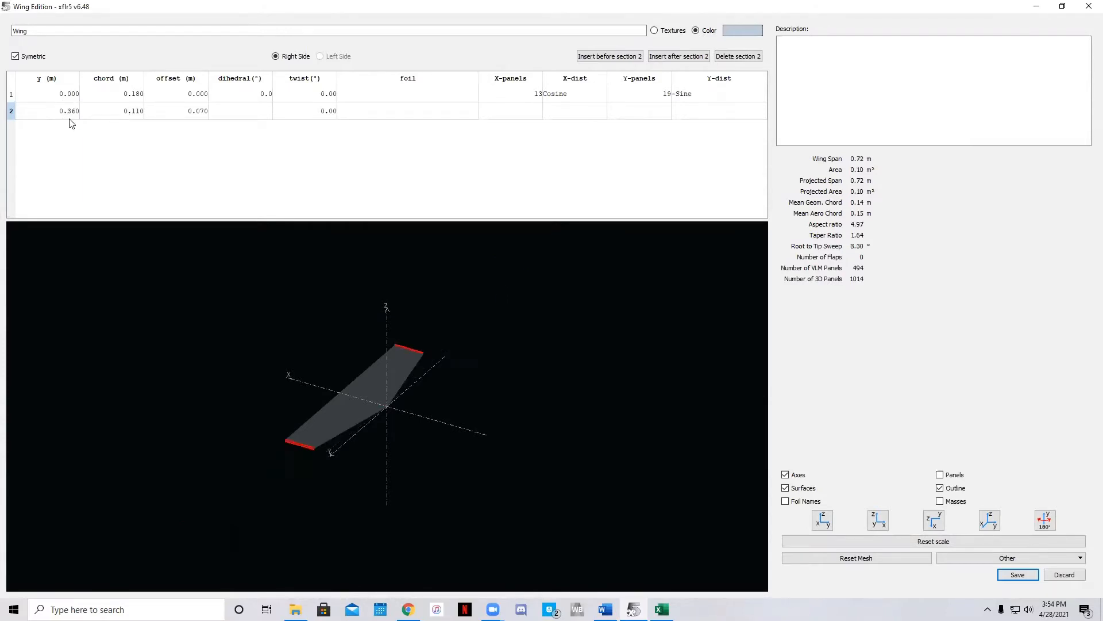
- Set section 2's chord to 0.18 m and its offset to 0 m
double_click(125, 110)
type("0.18")
key("Return")
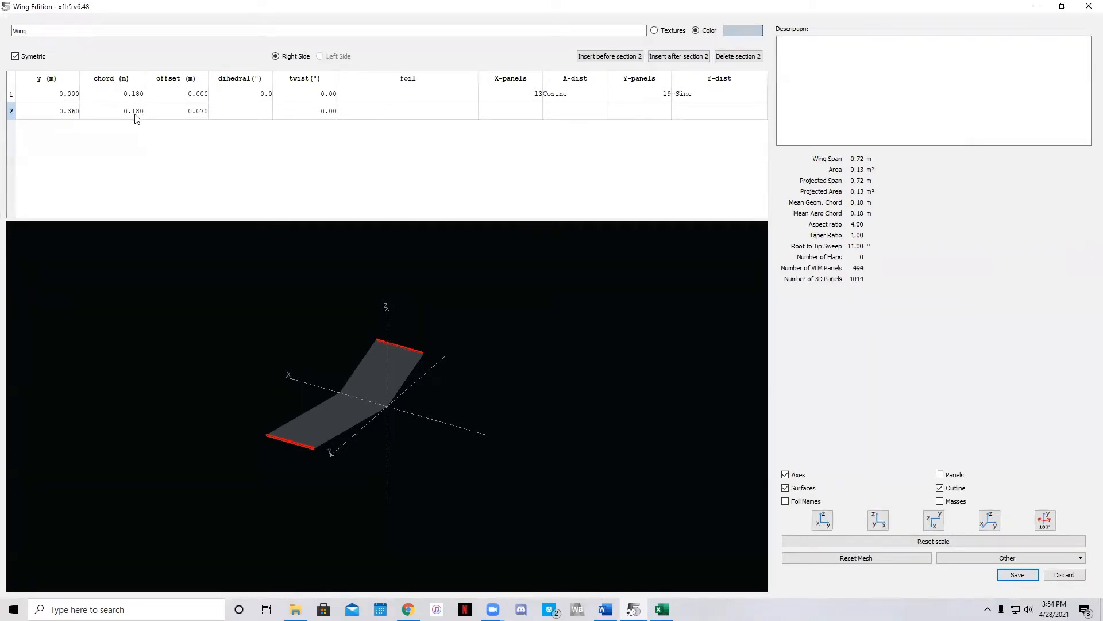
double_click(196, 113)
type("0")
key("Return")
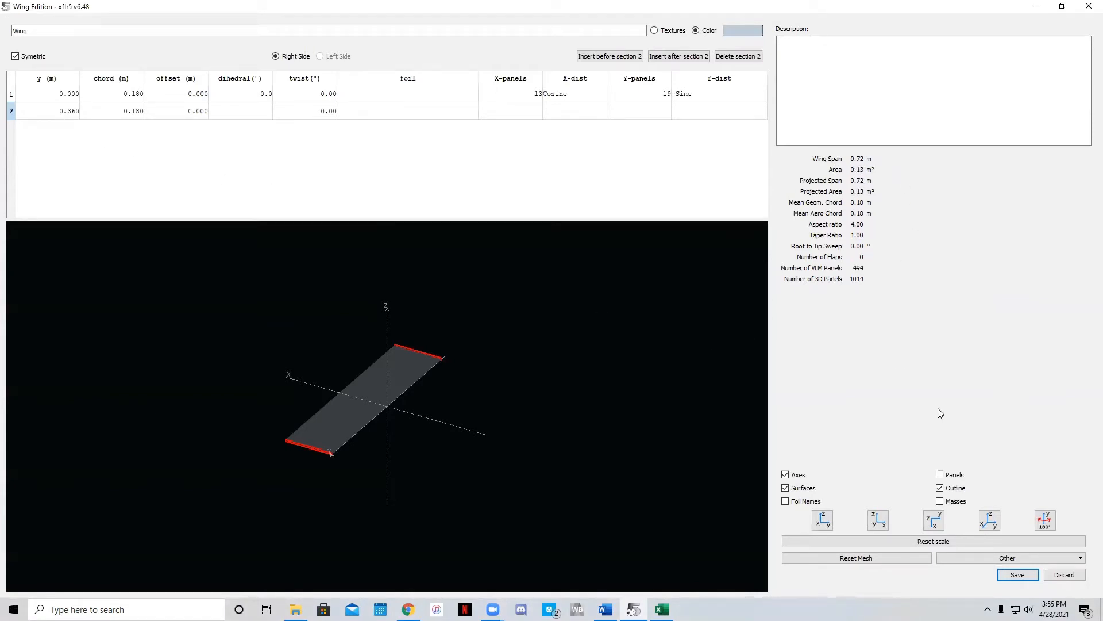
- Assign the clarkyweb.dat foil to wing section 2
double_click(438, 109)
left_click(438, 109)
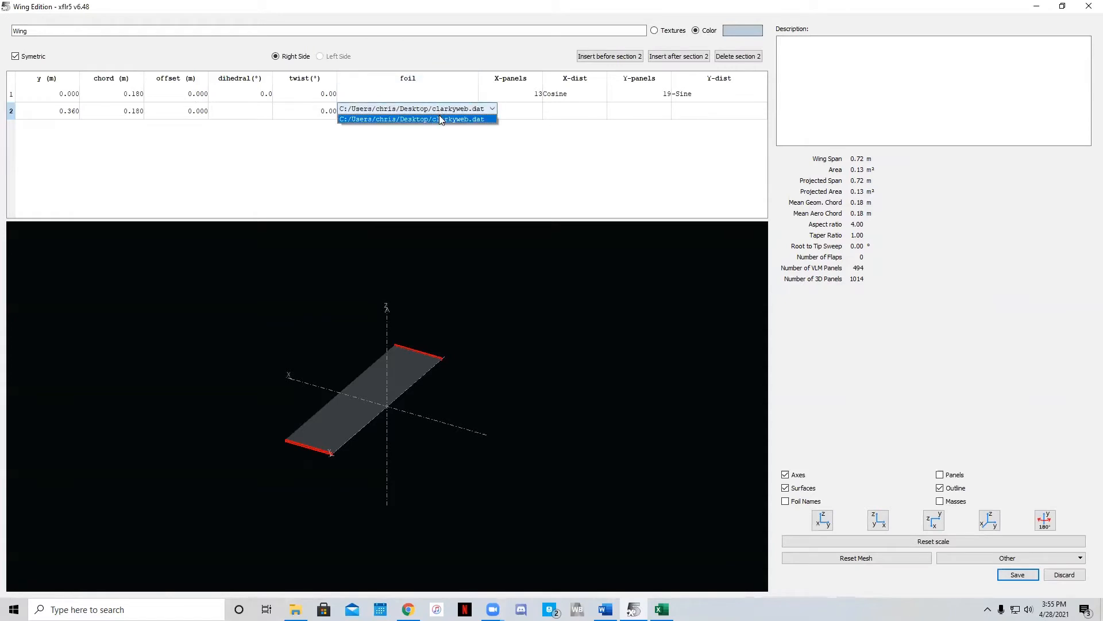
left_click(443, 122)
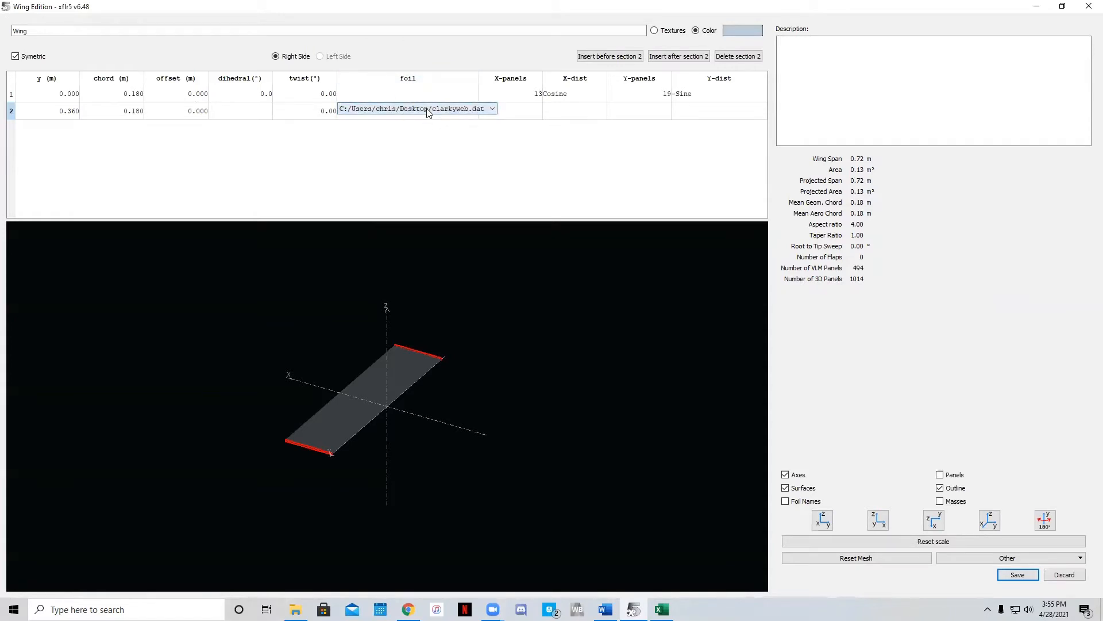
left_click(429, 109)
left_click(438, 120)
left_click(456, 137)
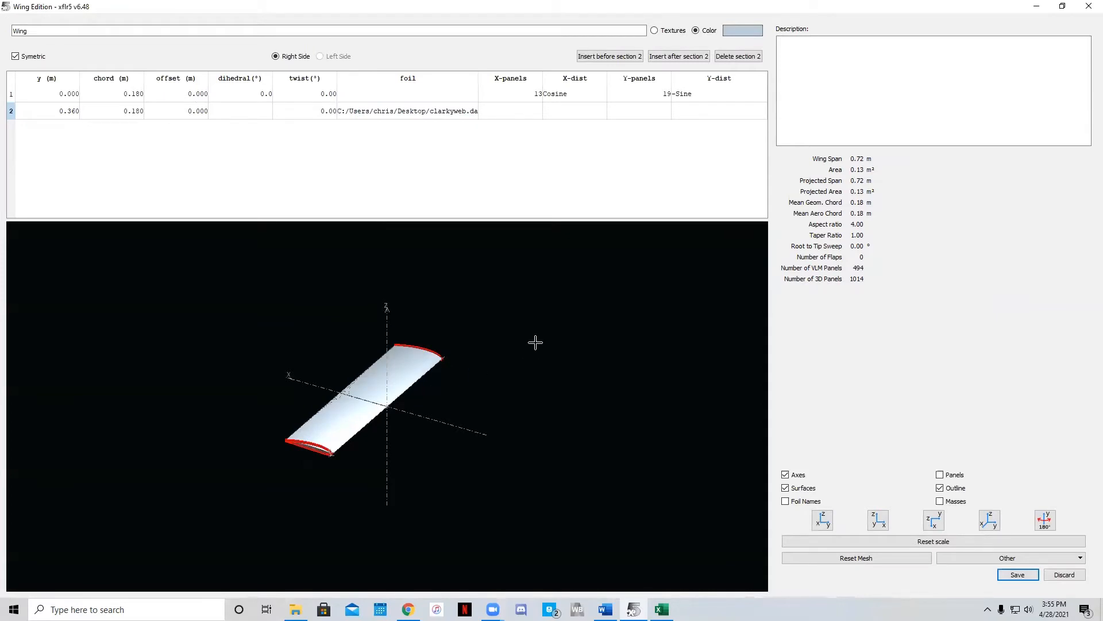
- Try to enter a dihedral of 0 for wing section 2 and open its twist value for editing
double_click(248, 112)
type("0")
double_click(290, 116)
left_click(289, 134)
- Assign the clarkyweb.dat foil to wing section 1 and set its y position to 0 m
double_click(51, 93)
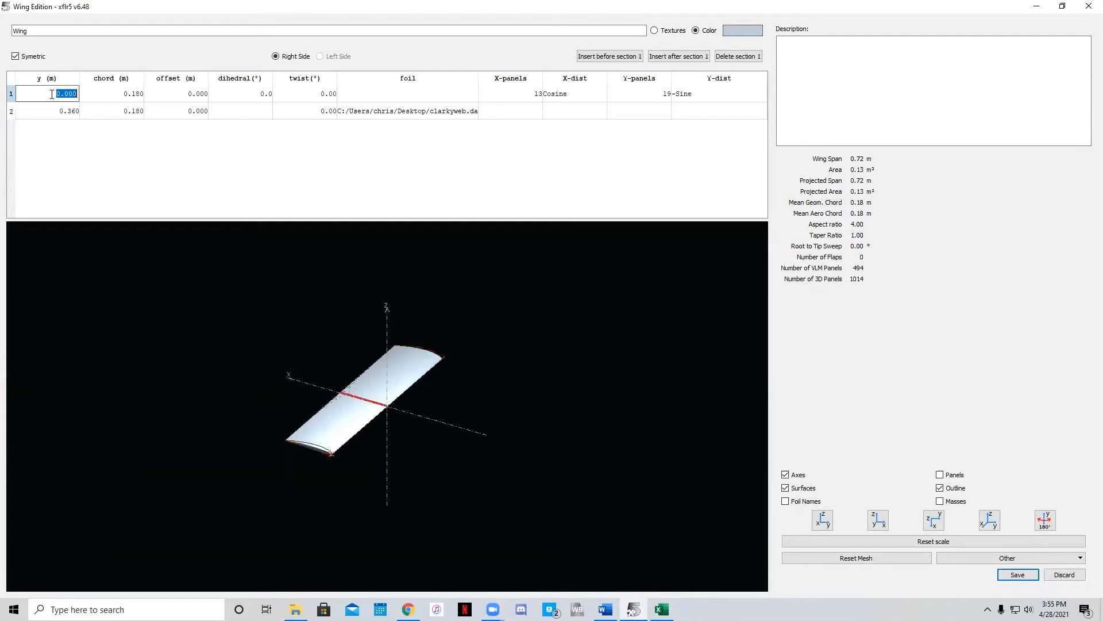
left_click(116, 97)
left_click(177, 95)
left_click(384, 94)
left_click(393, 93)
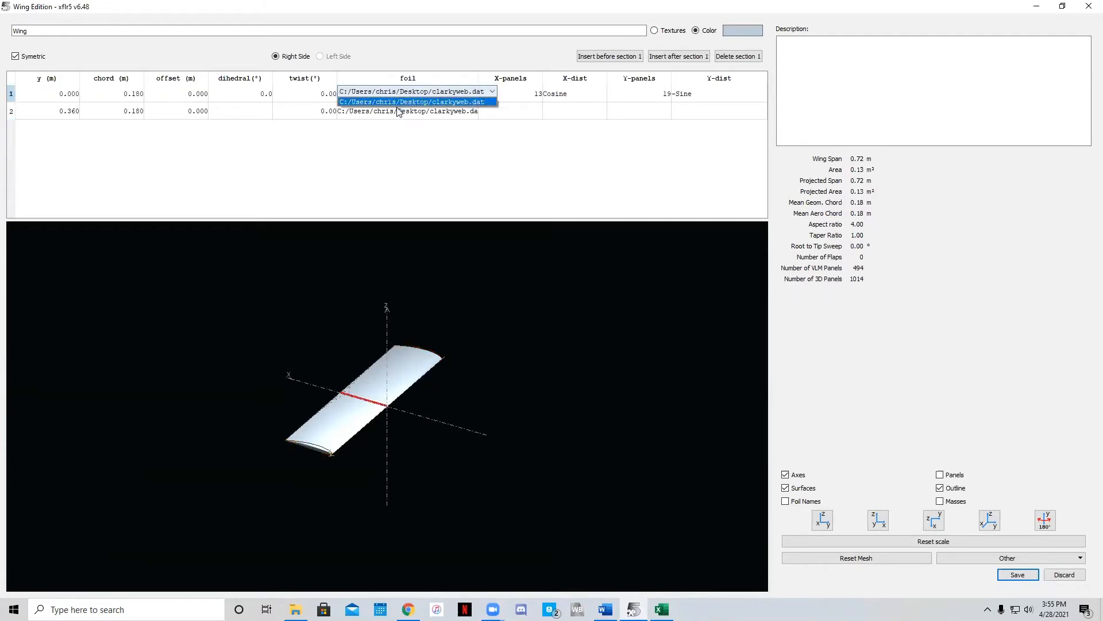
left_click(400, 102)
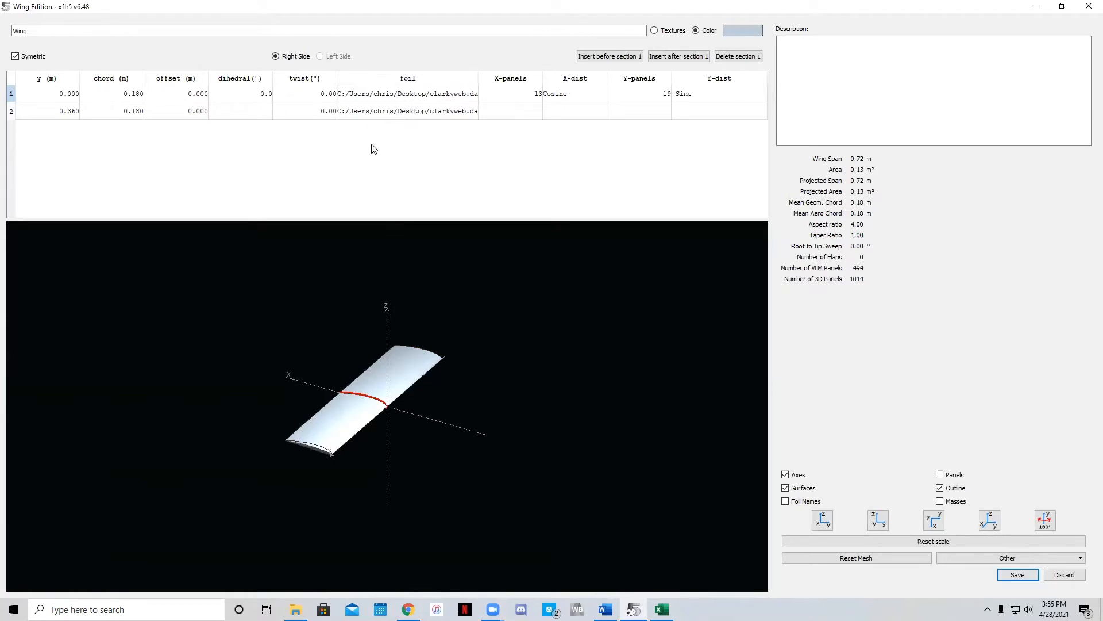
left_click(70, 95)
type("0")
key("Return")
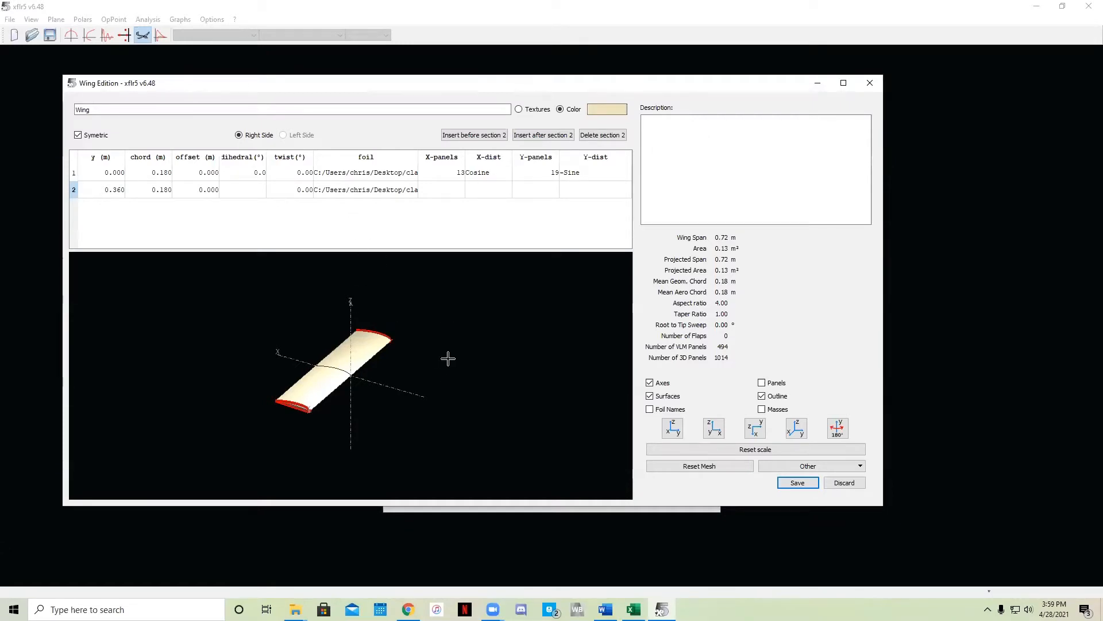
- Save the wing definition and the plane Clarky AR 4
left_click(798, 483)
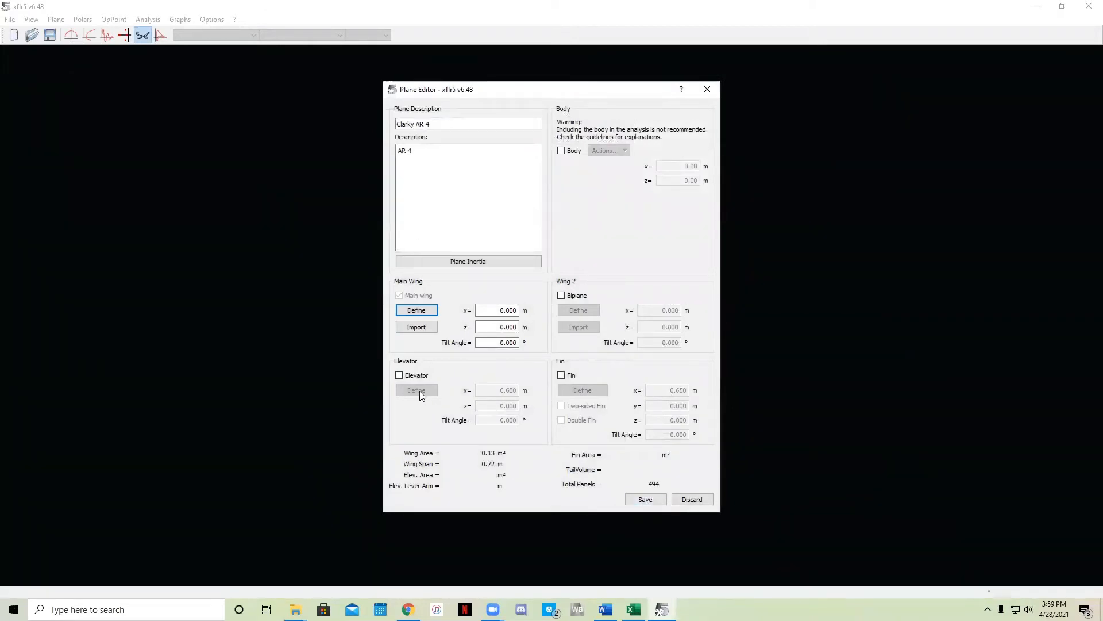
left_click(646, 499)
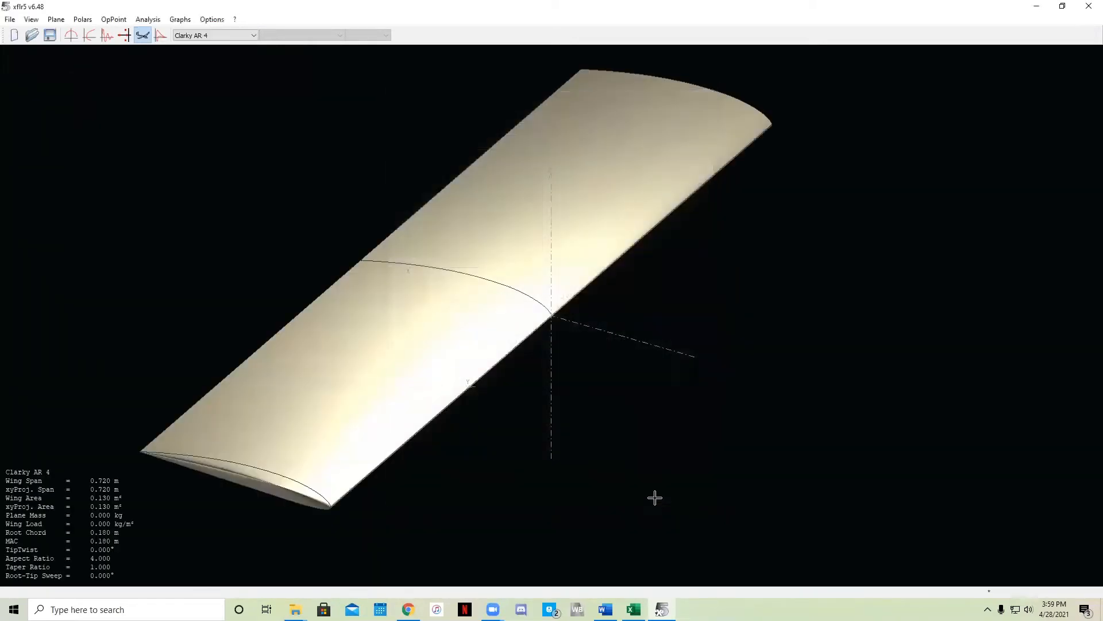
left_click_drag(316, 335, 326, 329)
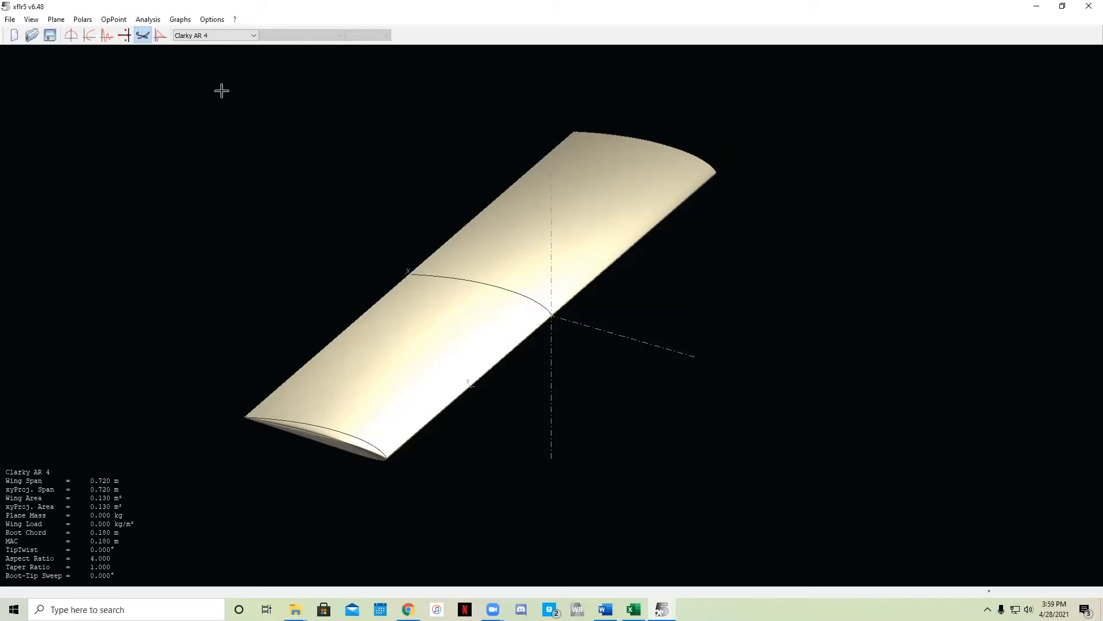
- Define a Type 1 fixed-speed analysis for the plane at 10 m/s using the LLT method and save it
left_click(148, 19)
left_click(194, 33)
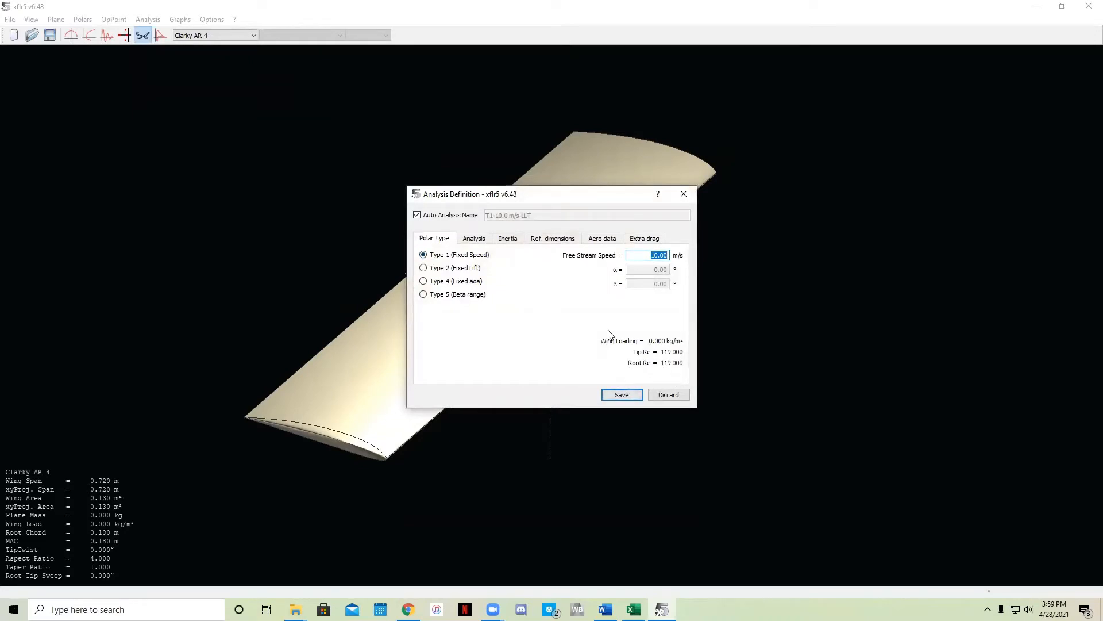
left_click(487, 241)
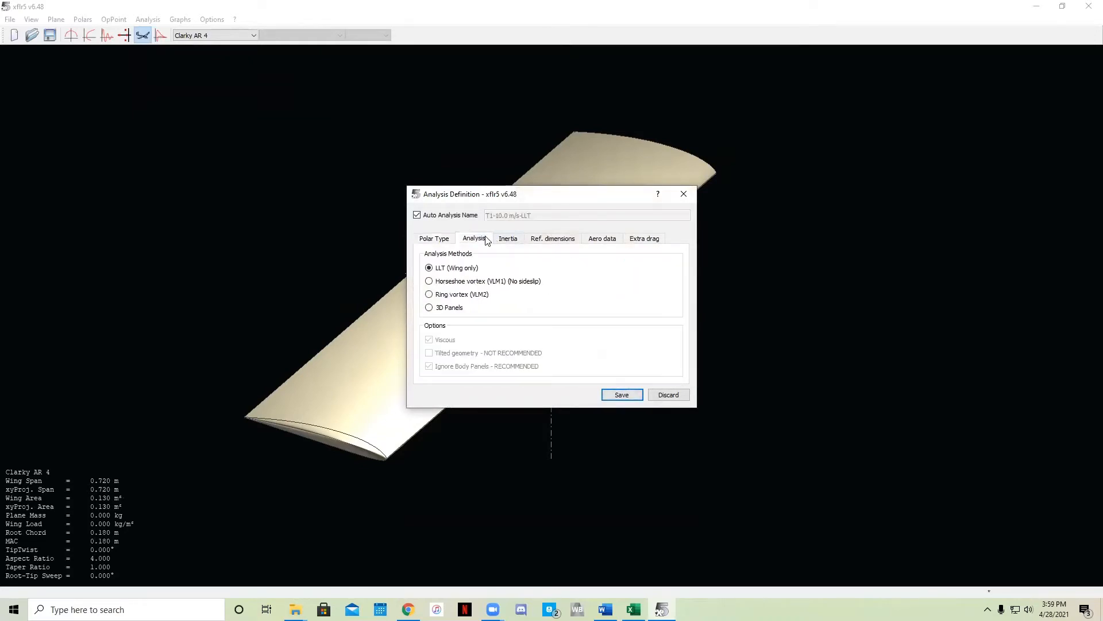
left_click(443, 239)
left_click(615, 392)
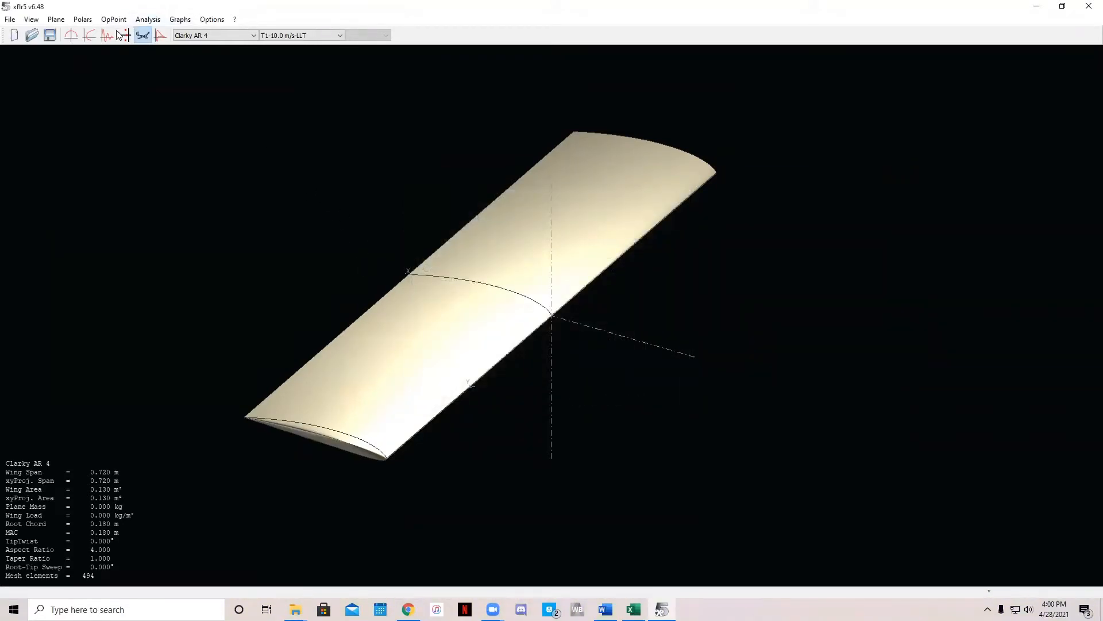
- Switch to the polar view and set the CL versus CD graph to plot CL against Alpha
left_click(89, 35)
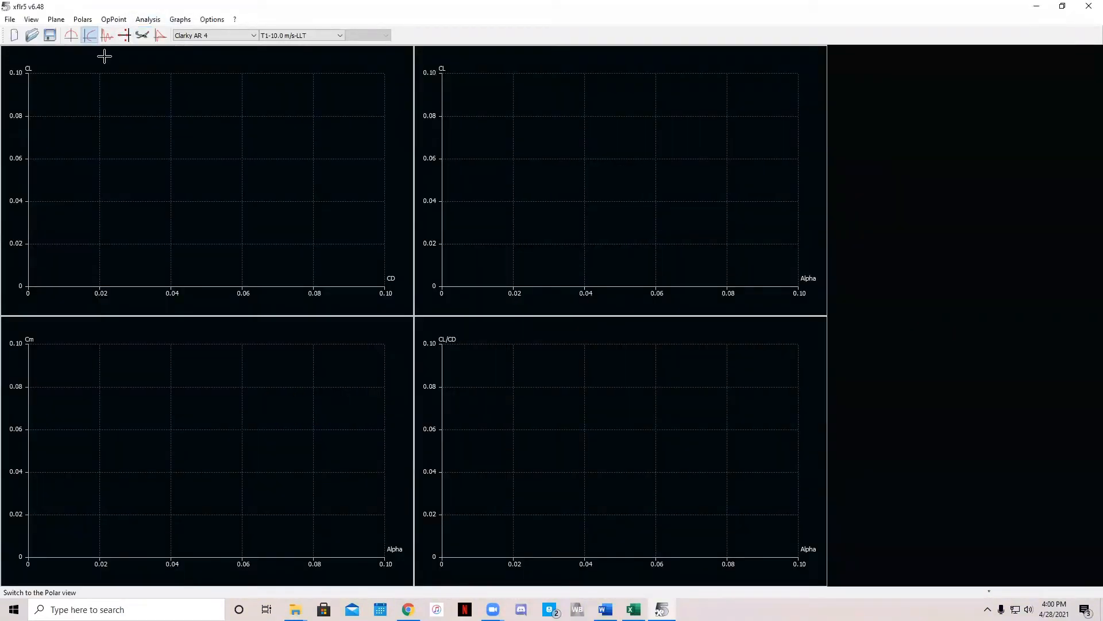
right_click(203, 182)
left_click(166, 188)
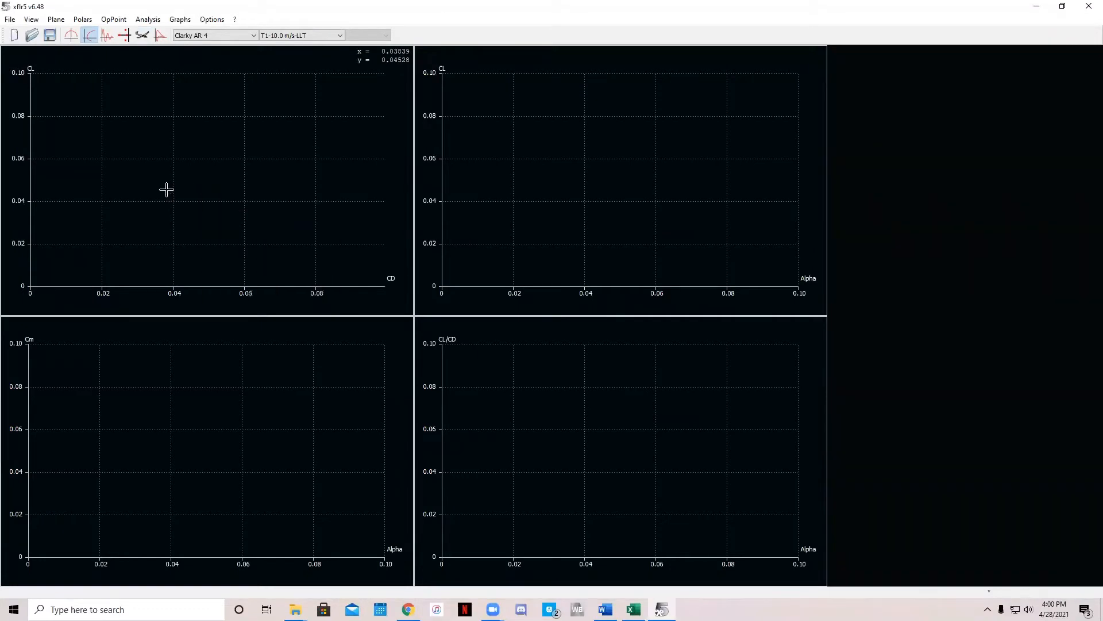
double_click(177, 192)
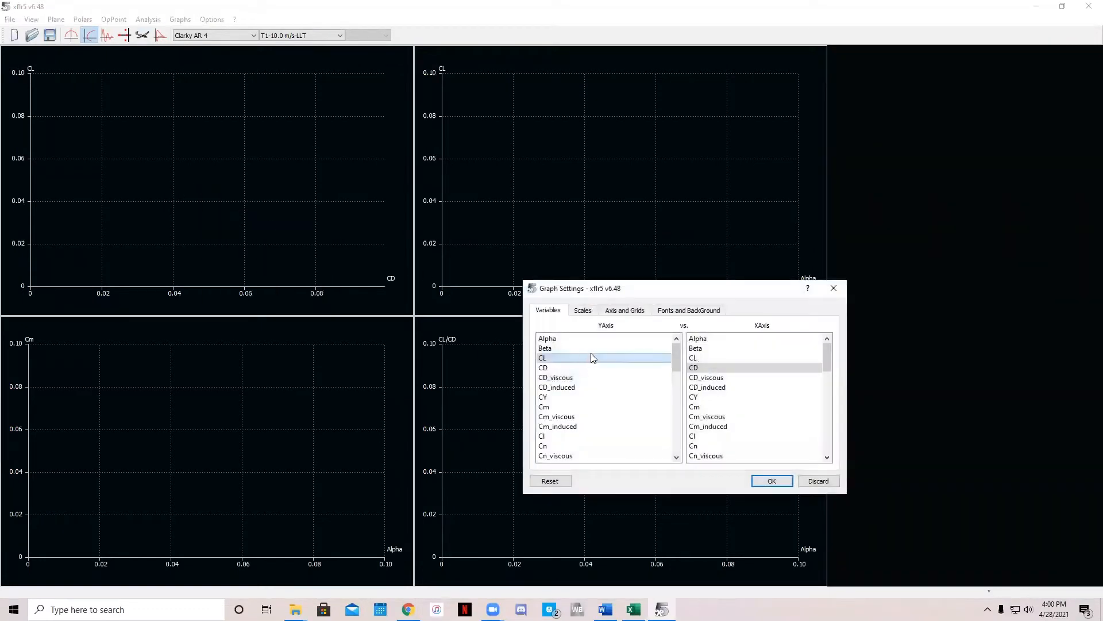
left_click(704, 338)
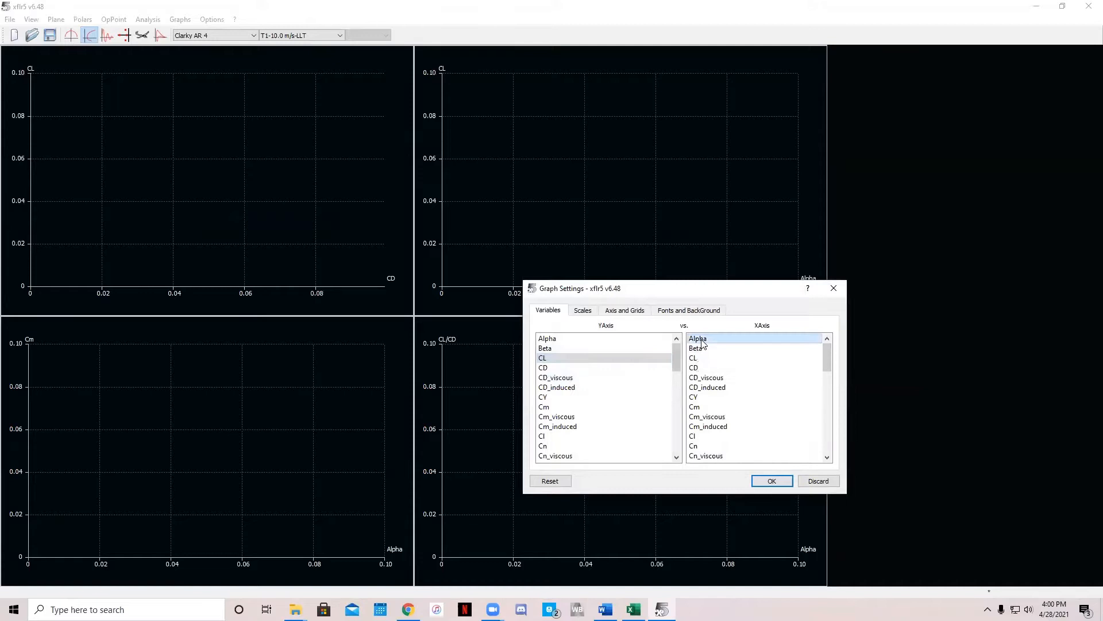
left_click(772, 480)
- Set the second polar graph to plot CL/CD against Alpha
right_click(609, 236)
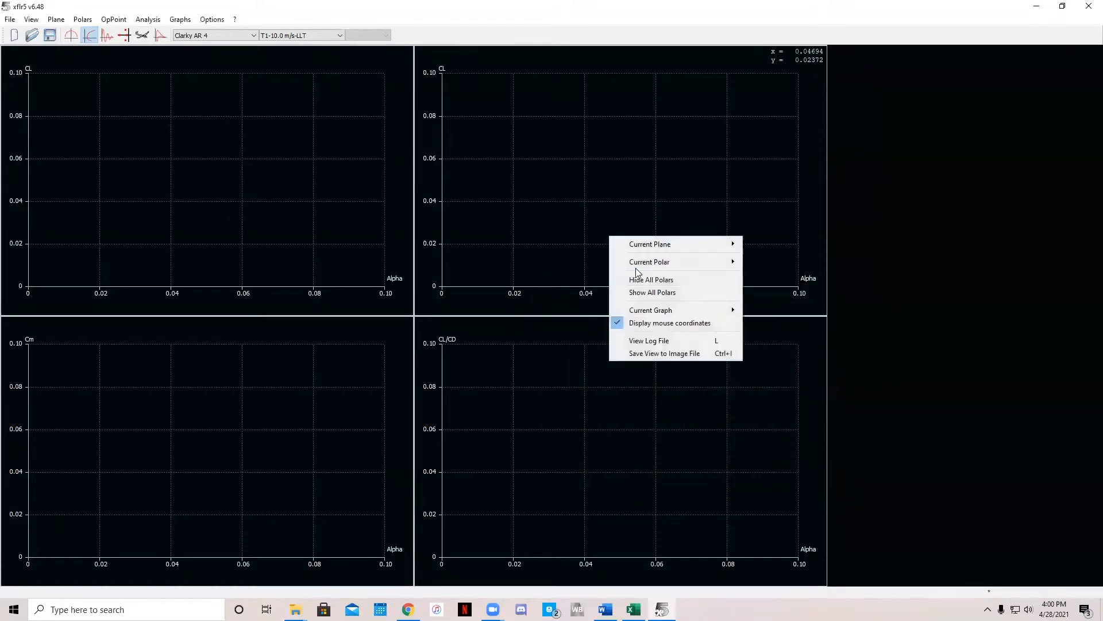
mouse_move(650, 262)
double_click(576, 216)
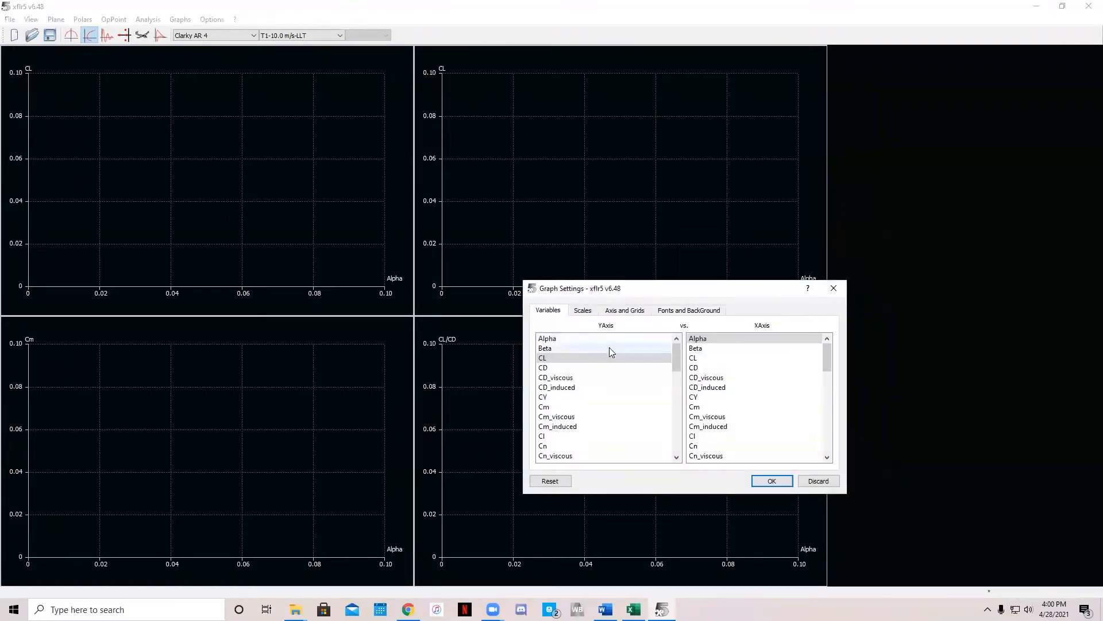
scroll(609, 361, "down", 10)
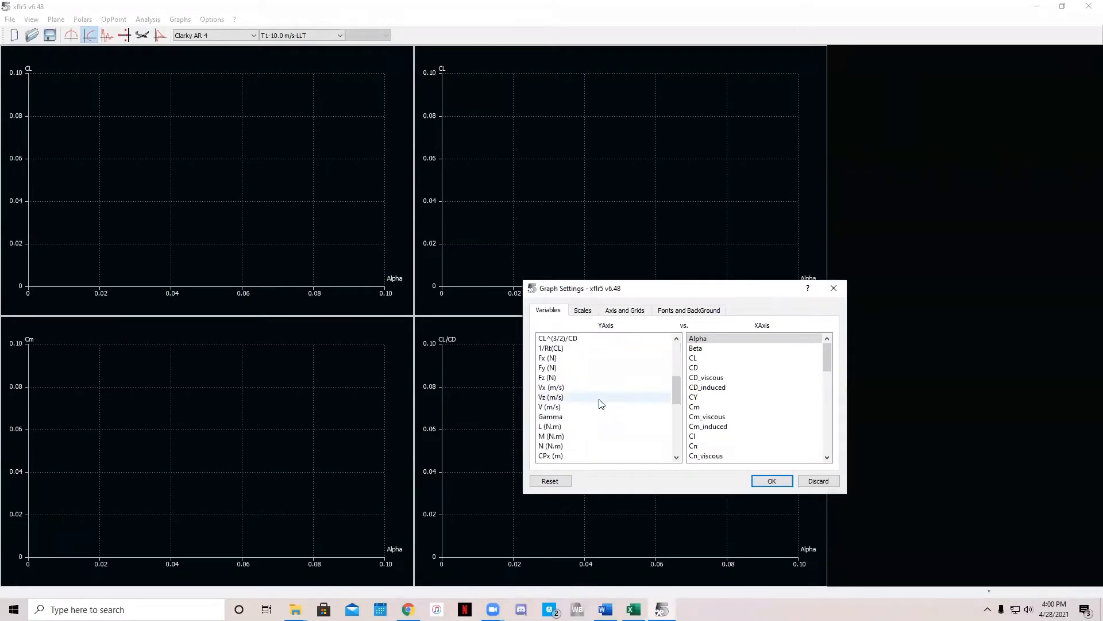
scroll(582, 420, "up", 8)
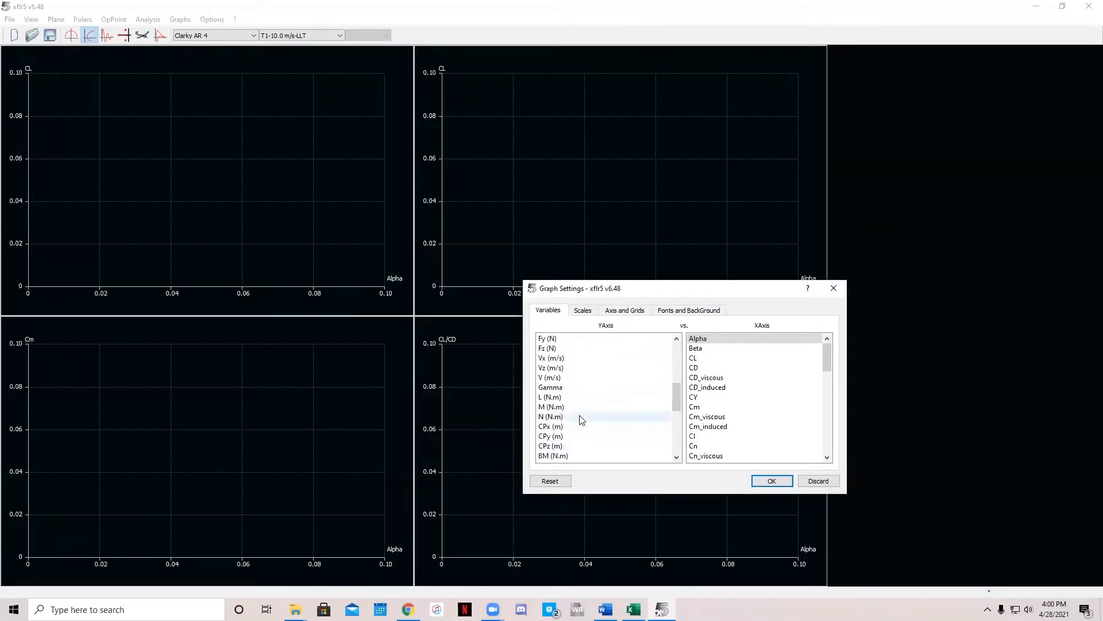
left_click(580, 418)
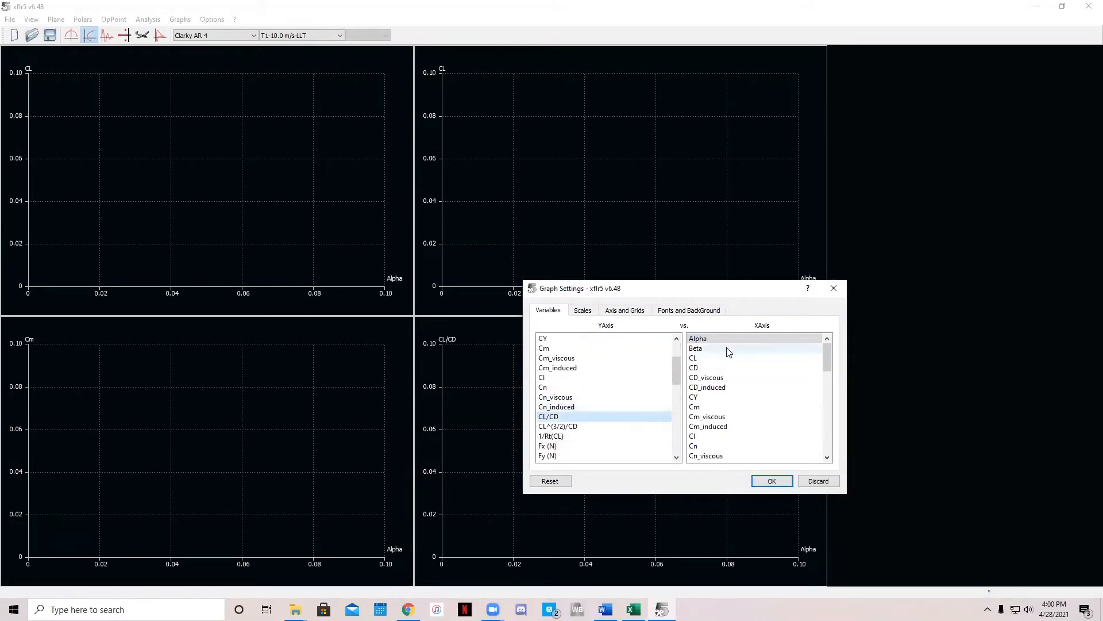
left_click(770, 479)
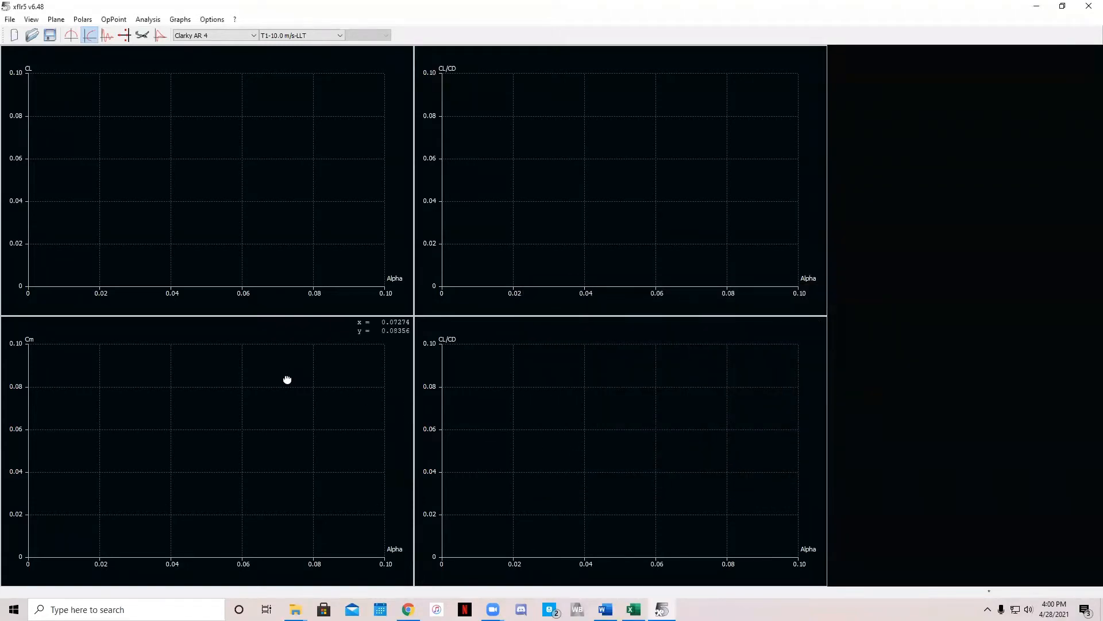
- Set the third polar graph, currently showing Cm, to plot CL against CD
double_click(287, 379)
left_click(643, 358)
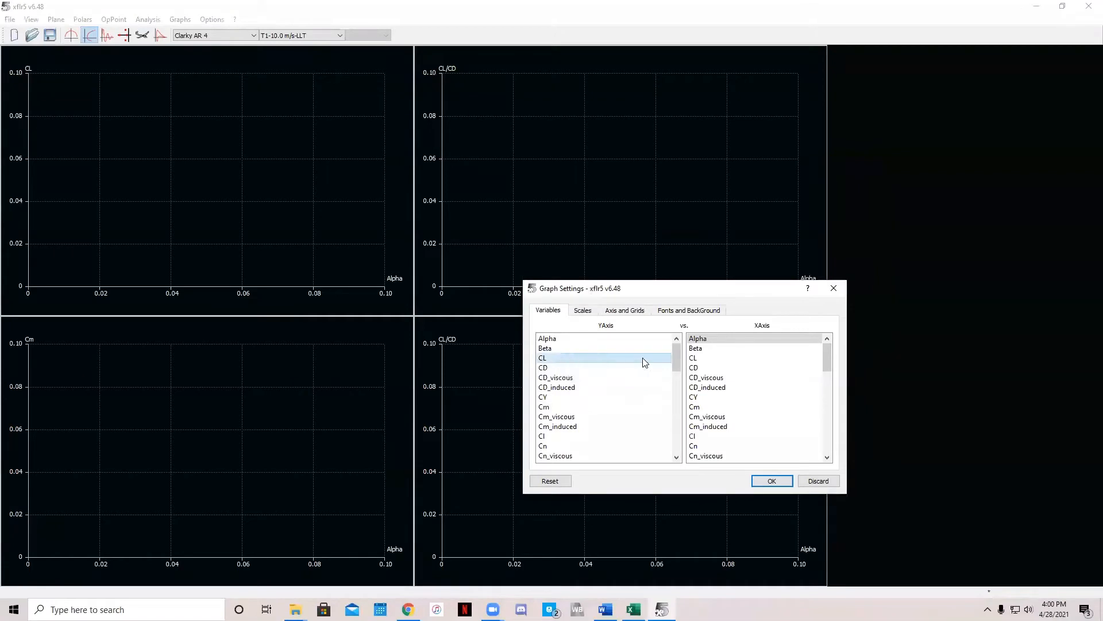
left_click(708, 372)
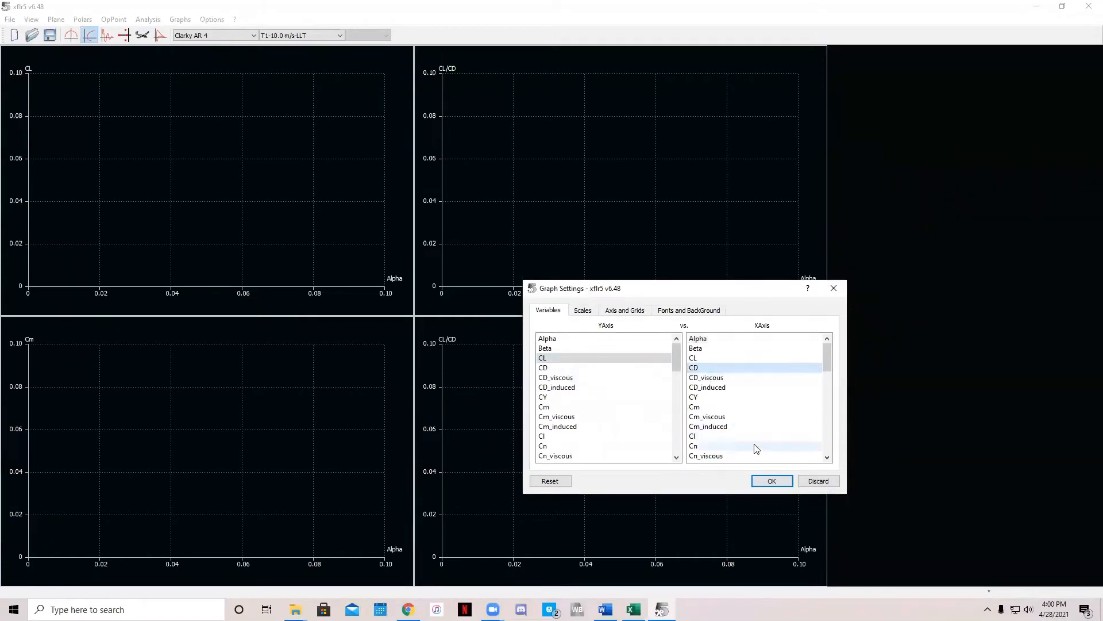
left_click(772, 481)
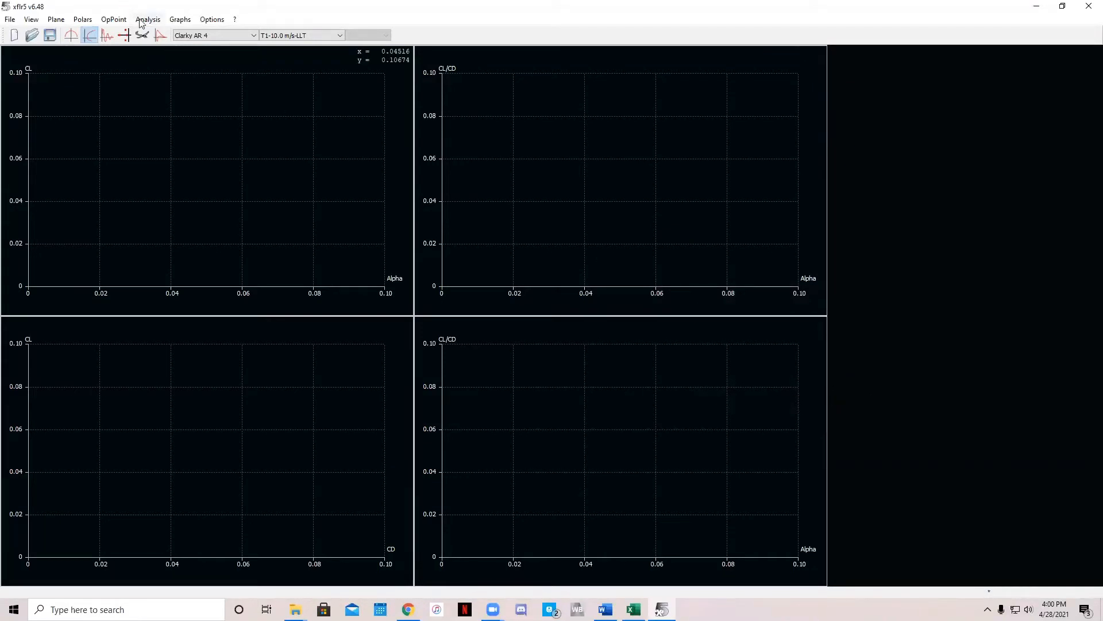
- Restore the toolbars and enable the sequence option for the plane analysis
left_click(205, 23)
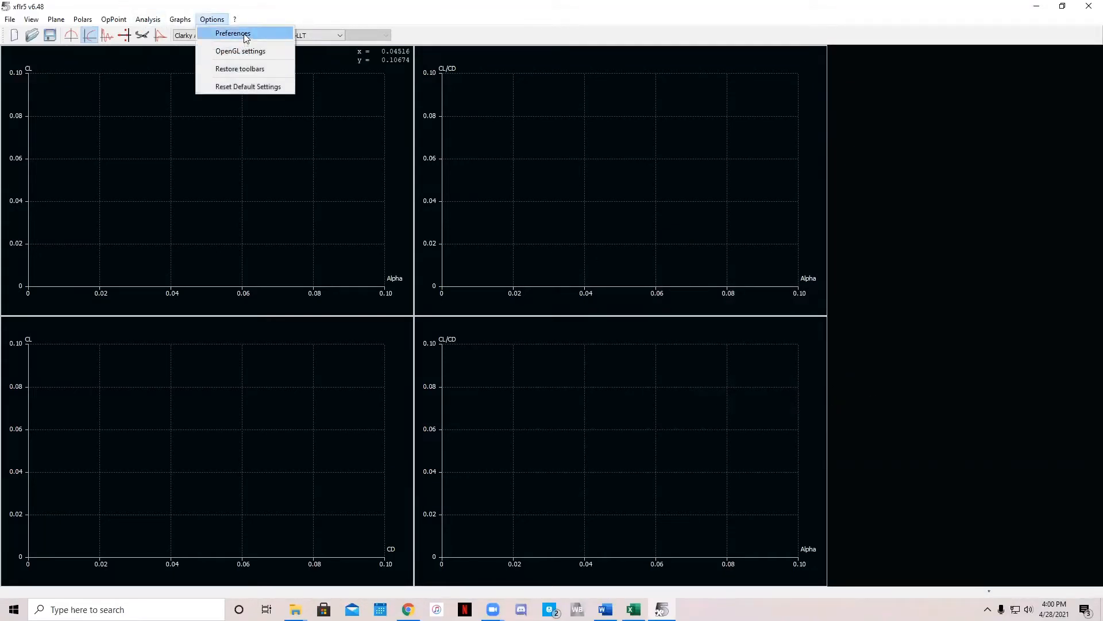
left_click(250, 69)
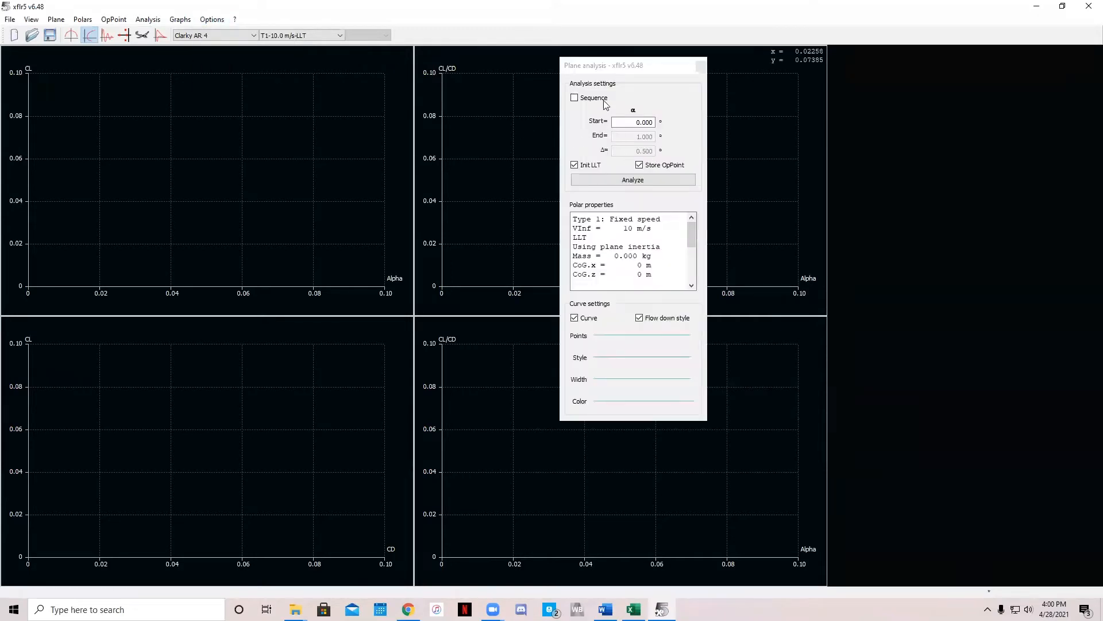
left_click(574, 97)
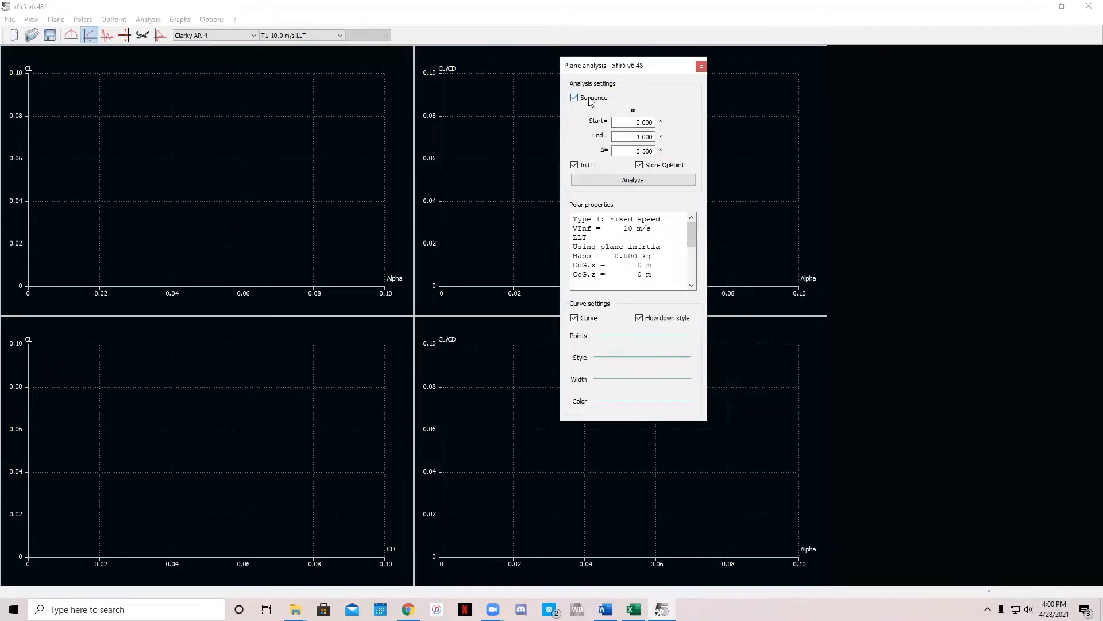
left_click(574, 98)
left_click(601, 99)
- Run the plane analysis for angles of attack from -5° to 20° in 1° increments and close the LLT log
left_click(626, 122)
type("-5")
key("Tab")
type("1")
type("0")
key("Tab")
type("1")
left_click(675, 180)
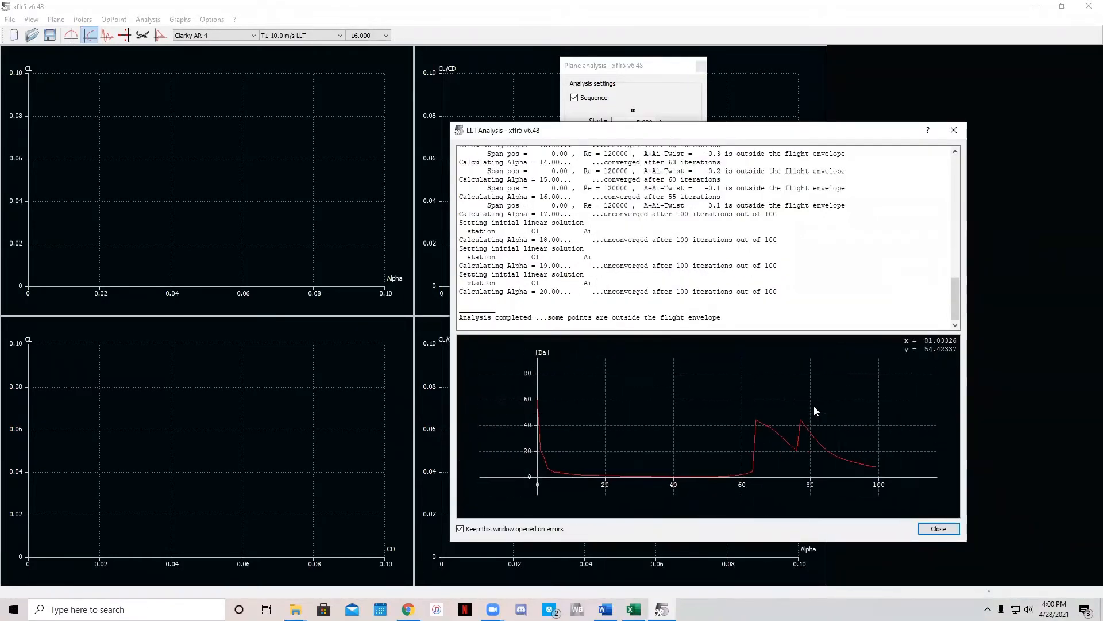
left_click(939, 528)
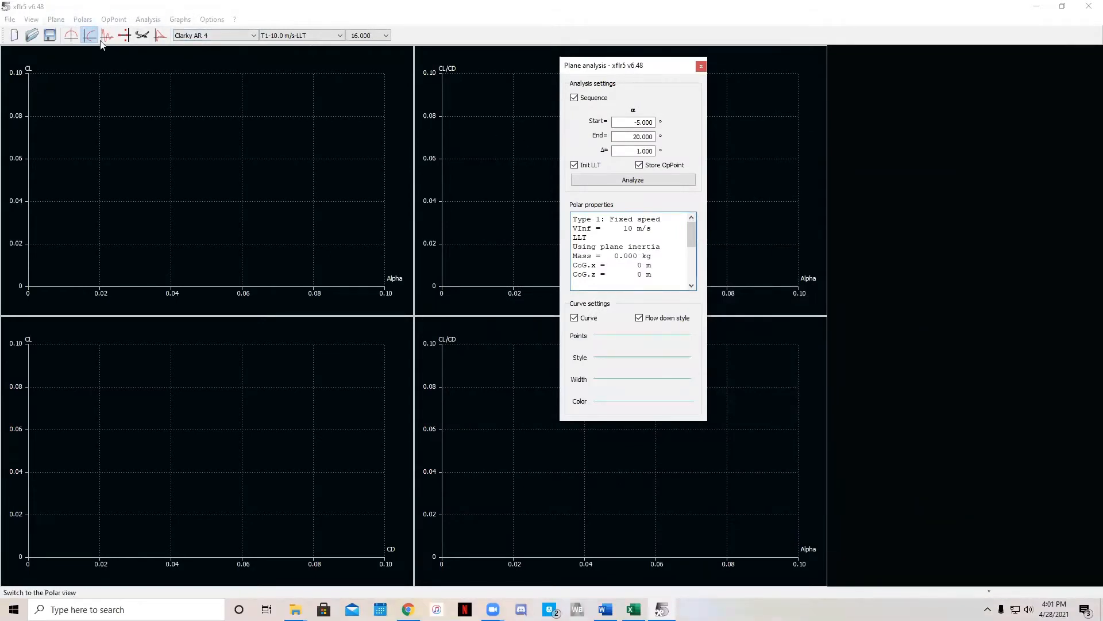
- In the 3D view, save a Type 1 fixed-speed LLT analysis at 83.40 m/s for Clarky AR 4 and run it
left_click(142, 35)
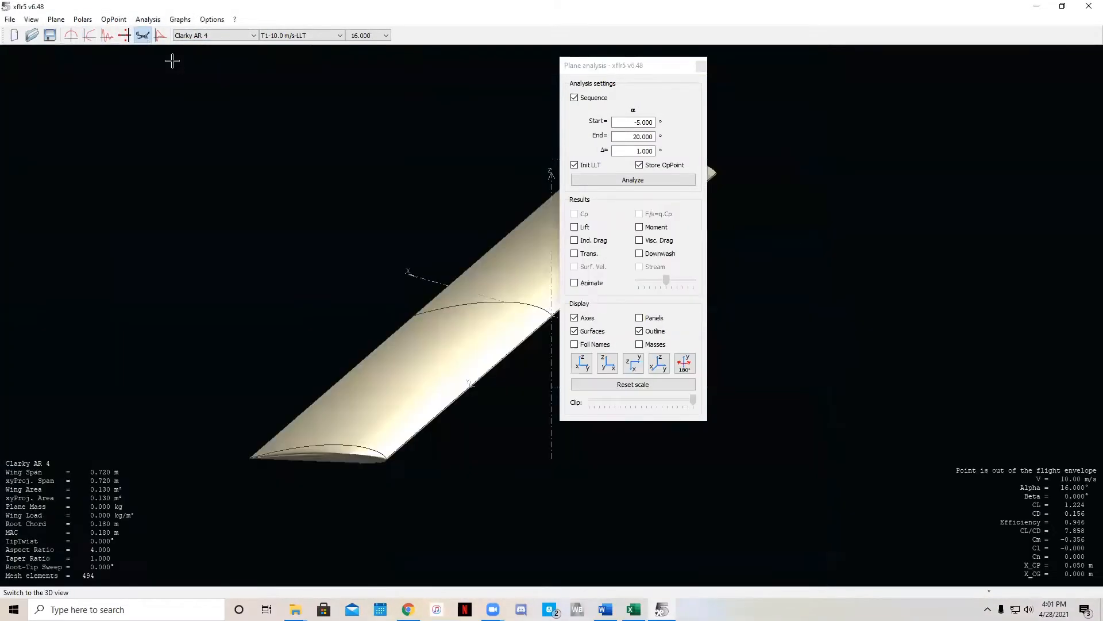
left_click(614, 180)
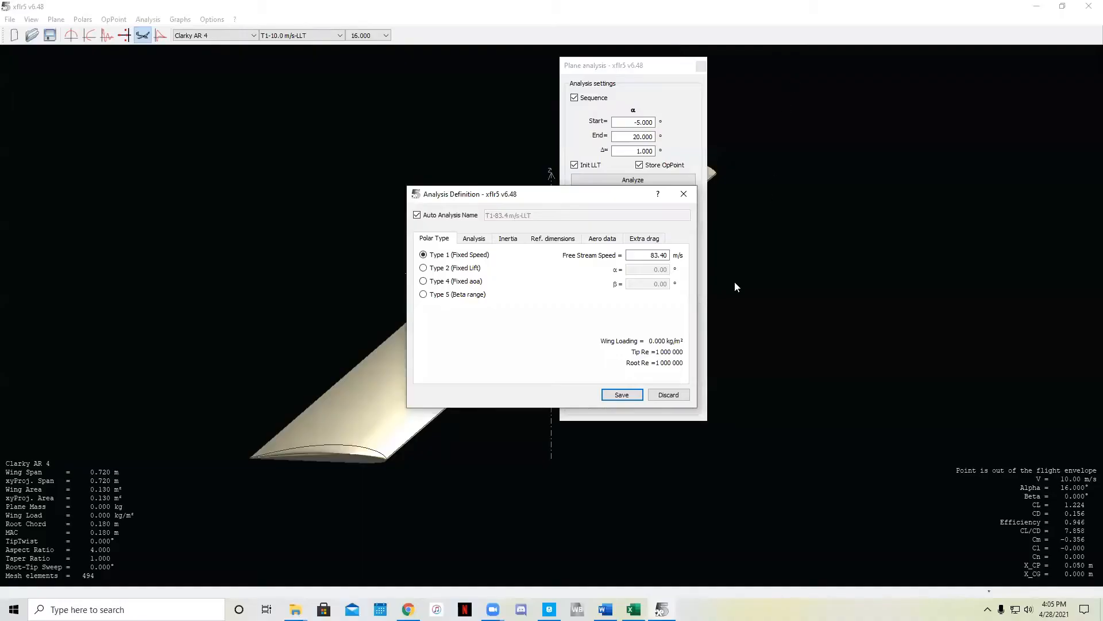
left_click(648, 254)
key("BackSpace")
left_click(474, 238)
left_click(435, 238)
left_click(628, 395)
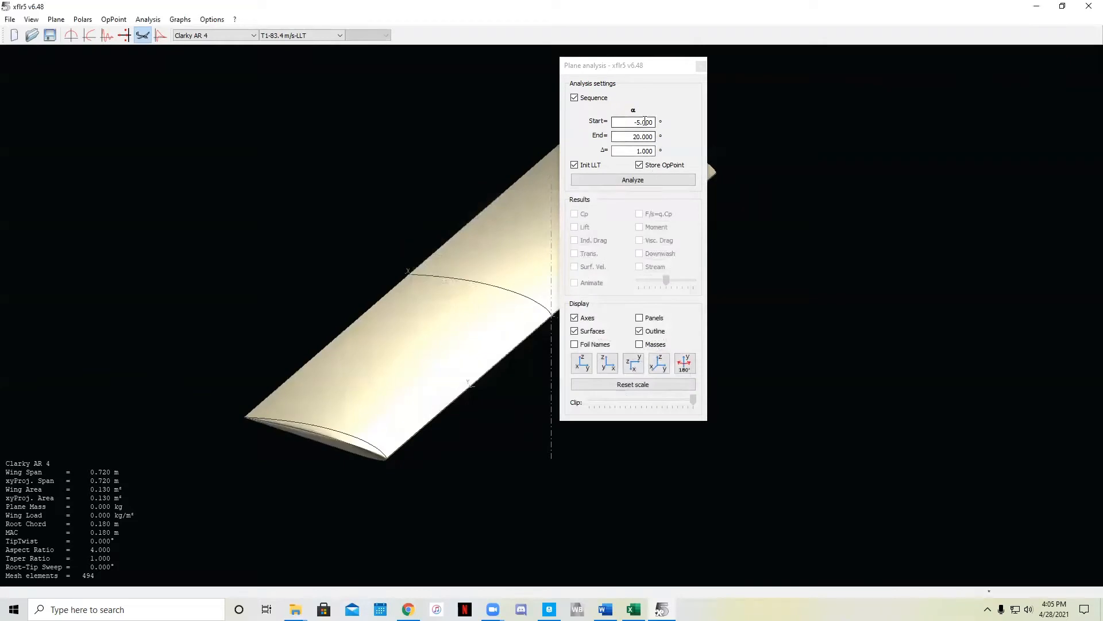
left_click(633, 180)
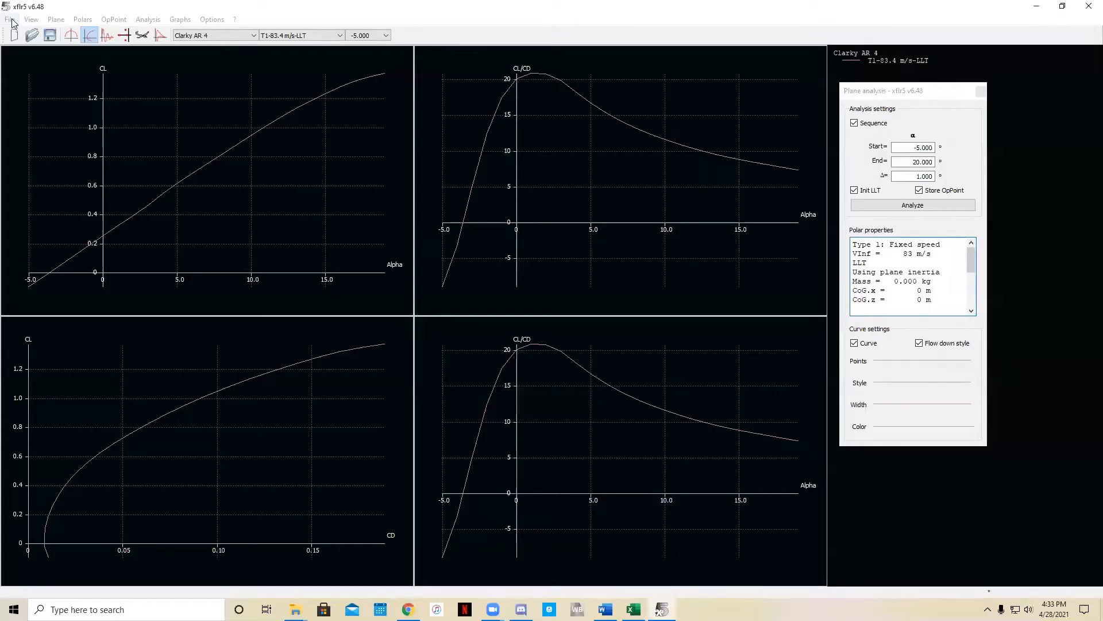
- Review the airfoil's batch analysis settings in XFoil Direct Analysis, close them unchanged and return to Wing and Plane Design
left_click(11, 21)
left_click(65, 175)
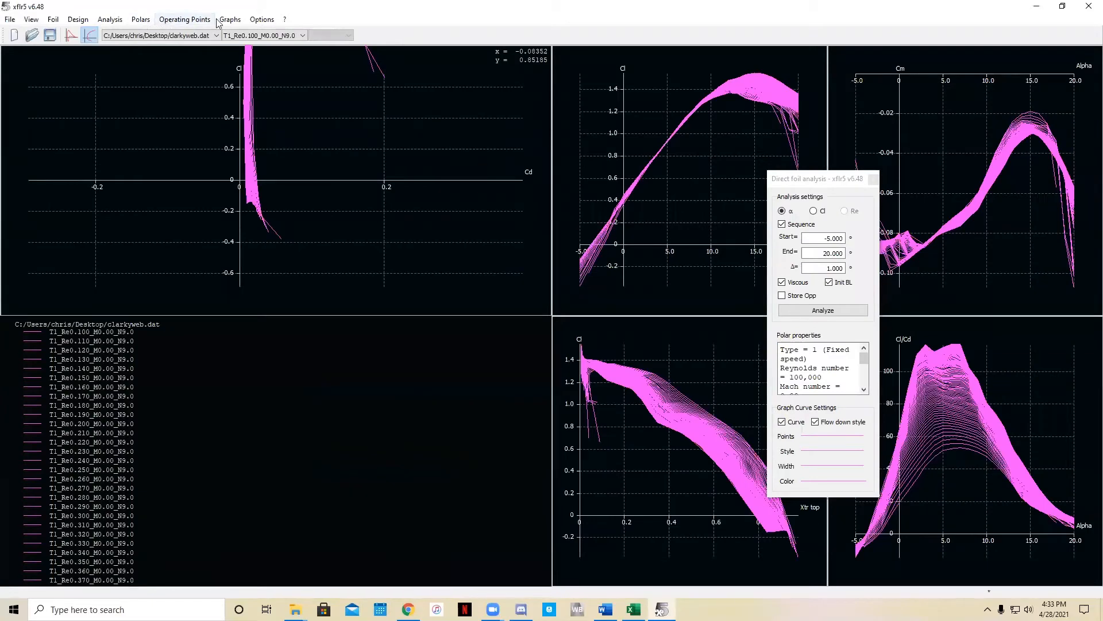
left_click(109, 19)
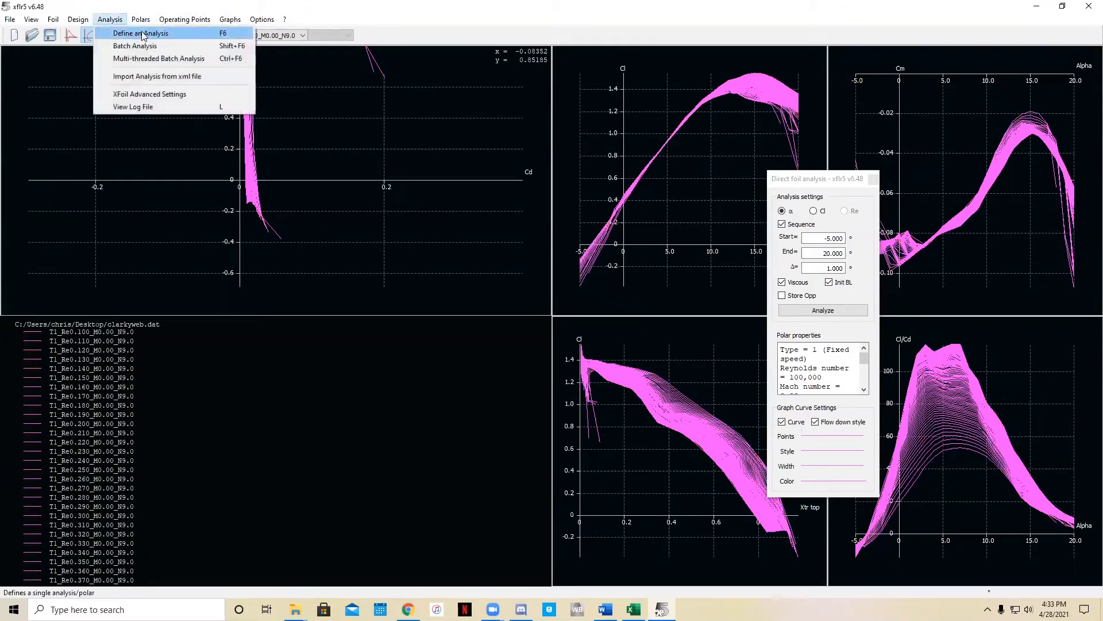
left_click(164, 47)
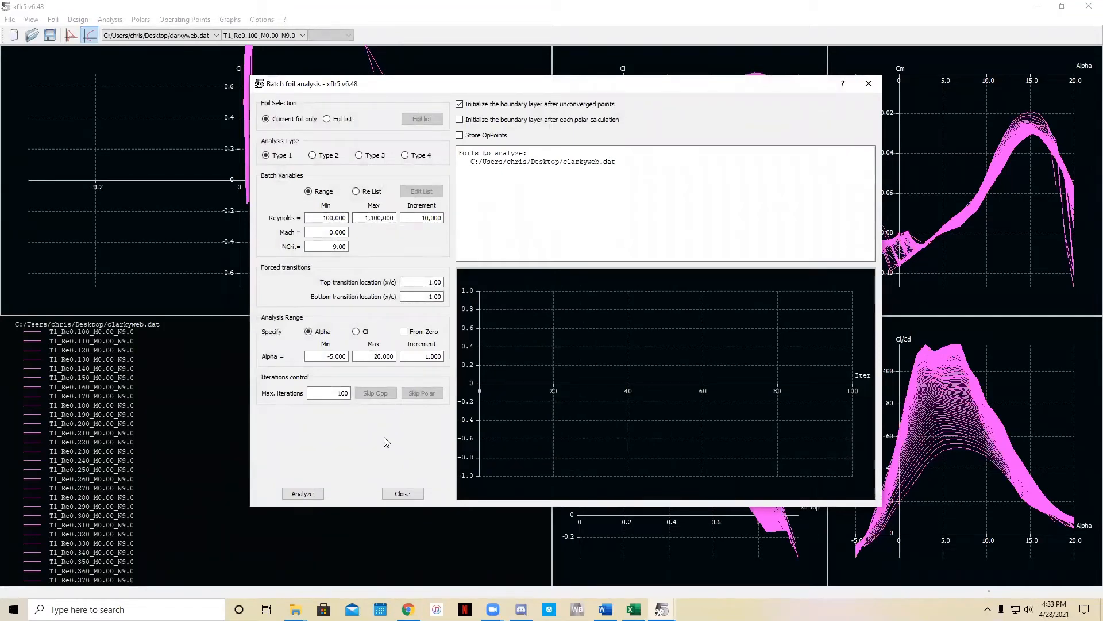
left_click(403, 493)
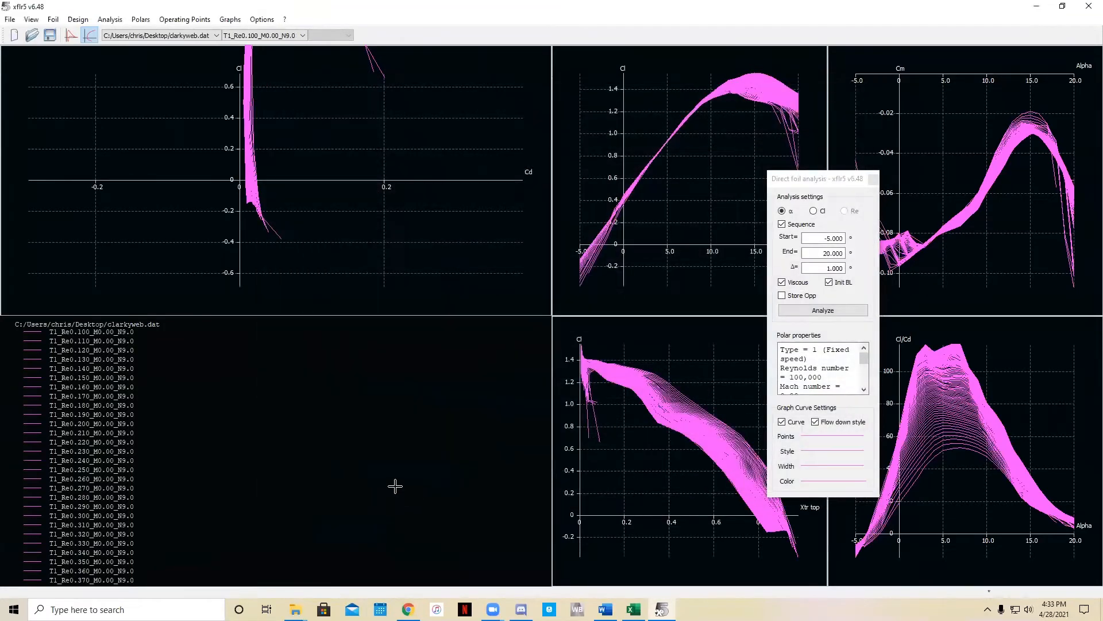
left_click(11, 20)
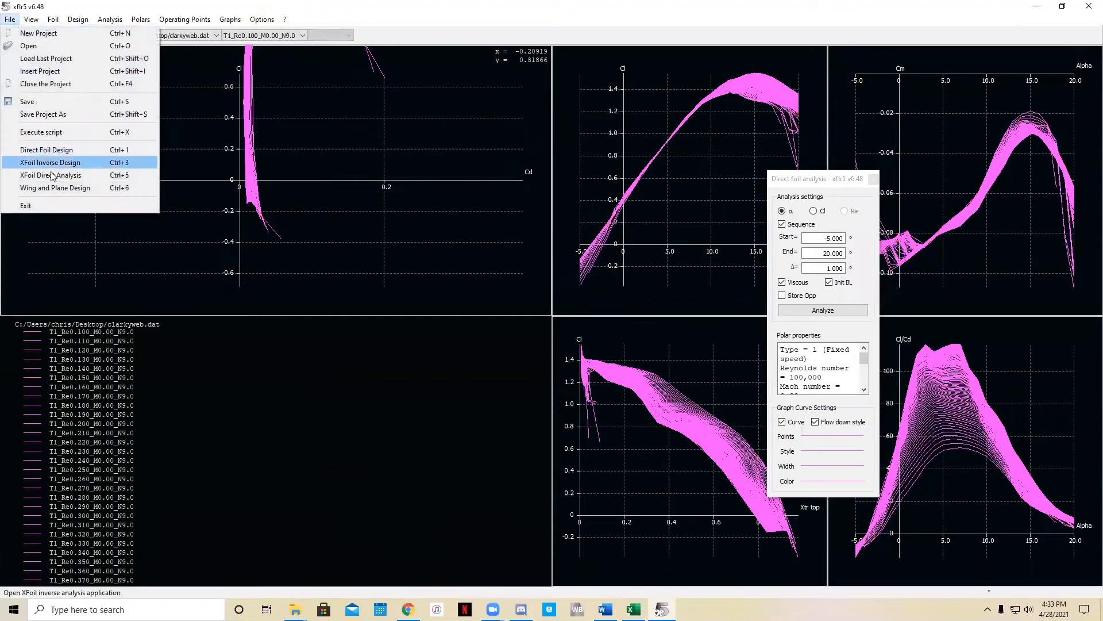
left_click(57, 194)
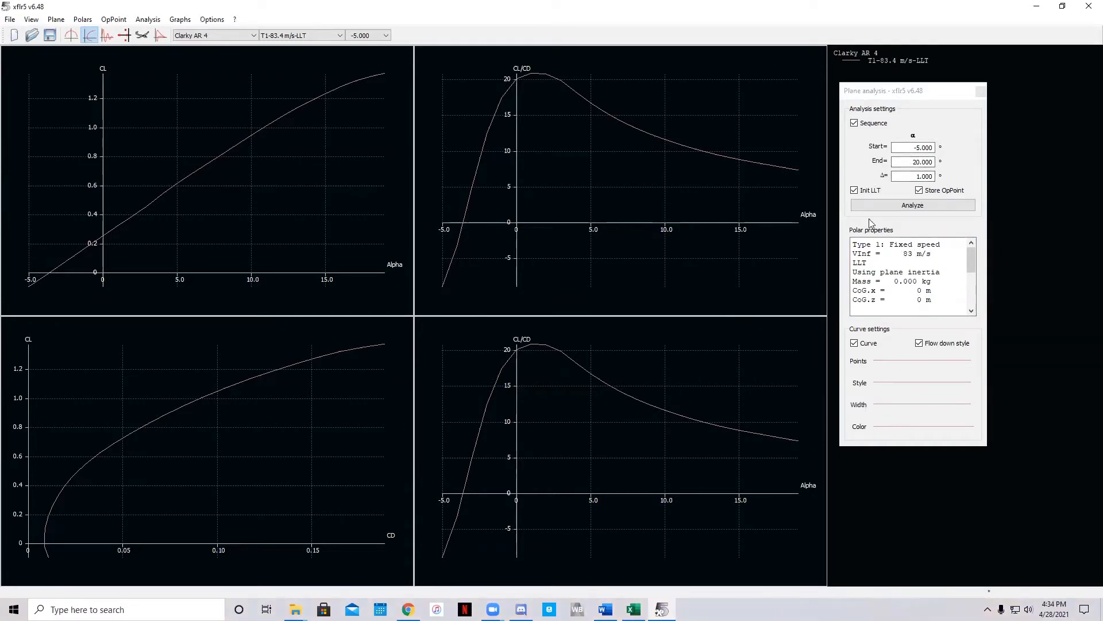
- Check the axis variables of the CL vs Alpha, CL/CD vs Alpha and CL vs CD graphs
right_click(305, 213)
double_click(290, 216)
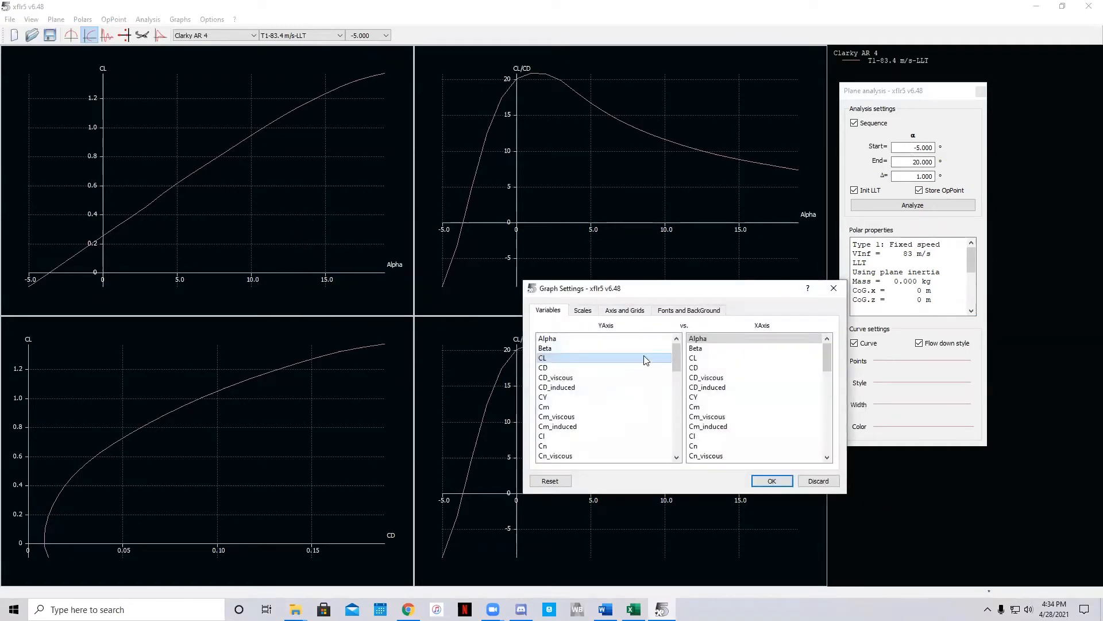
left_click(722, 340)
left_click(774, 483)
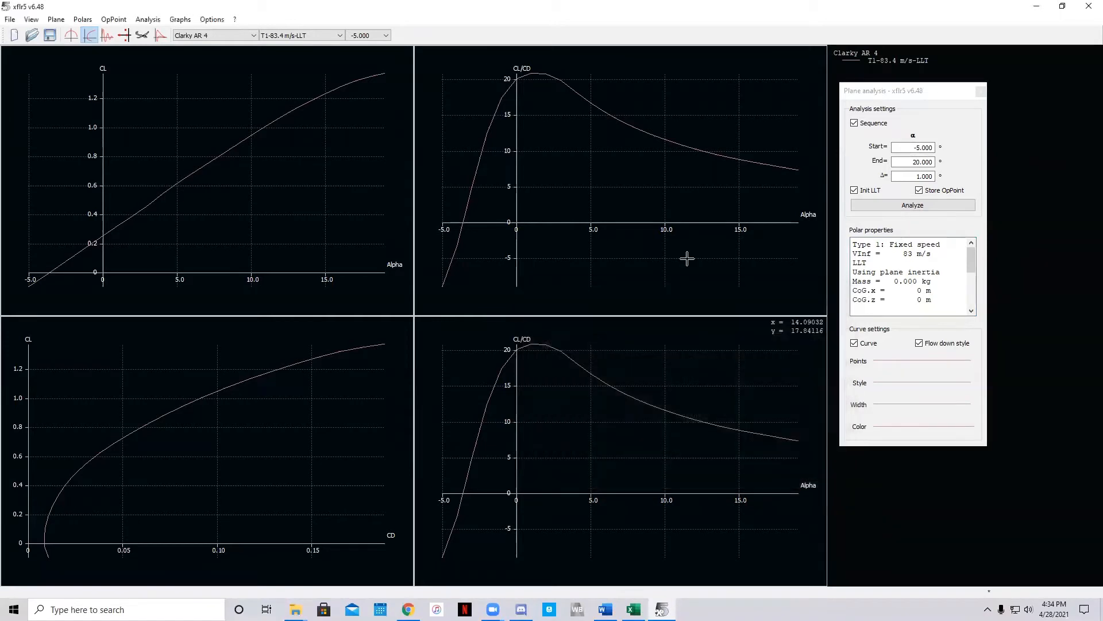
double_click(679, 243)
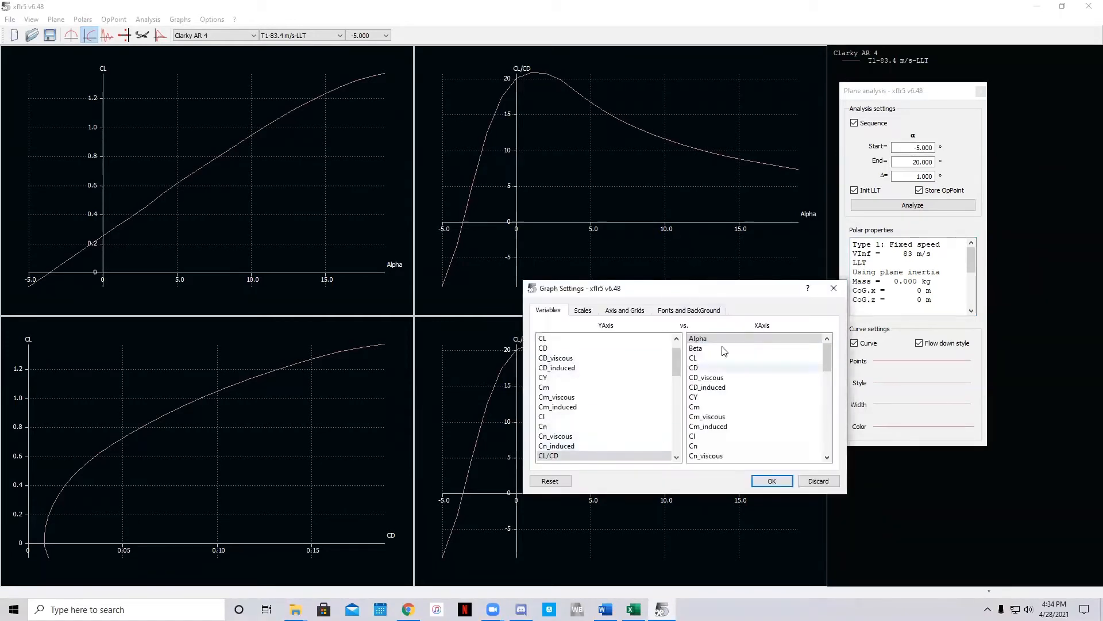
left_click(772, 481)
double_click(326, 434)
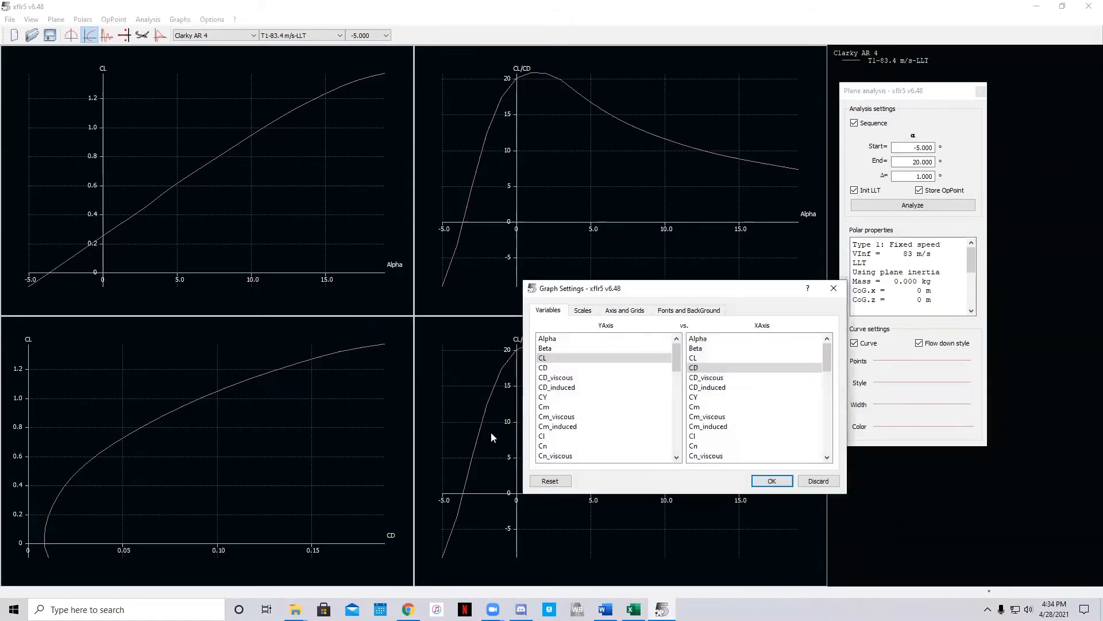
left_click(772, 480)
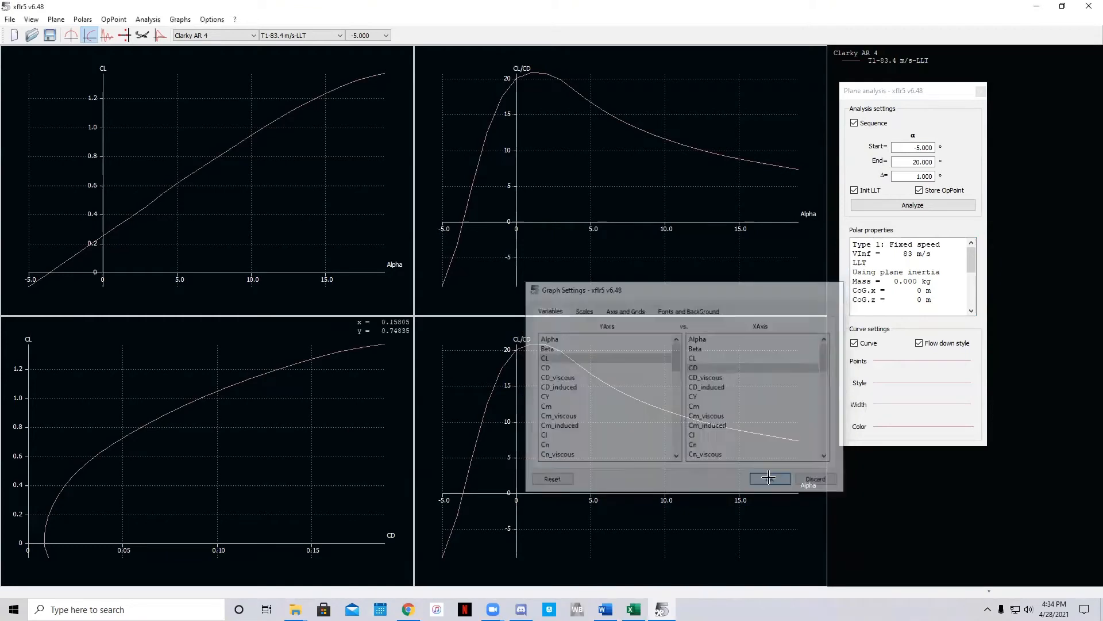
- Start exporting the CL vs Alpha graph as CSV named Clarky_AR4_ClvsAlpha and browse to iCloud Drive's Desktop > Aero > XFLR 5 project
right_click(346, 262)
mouse_move(401, 288)
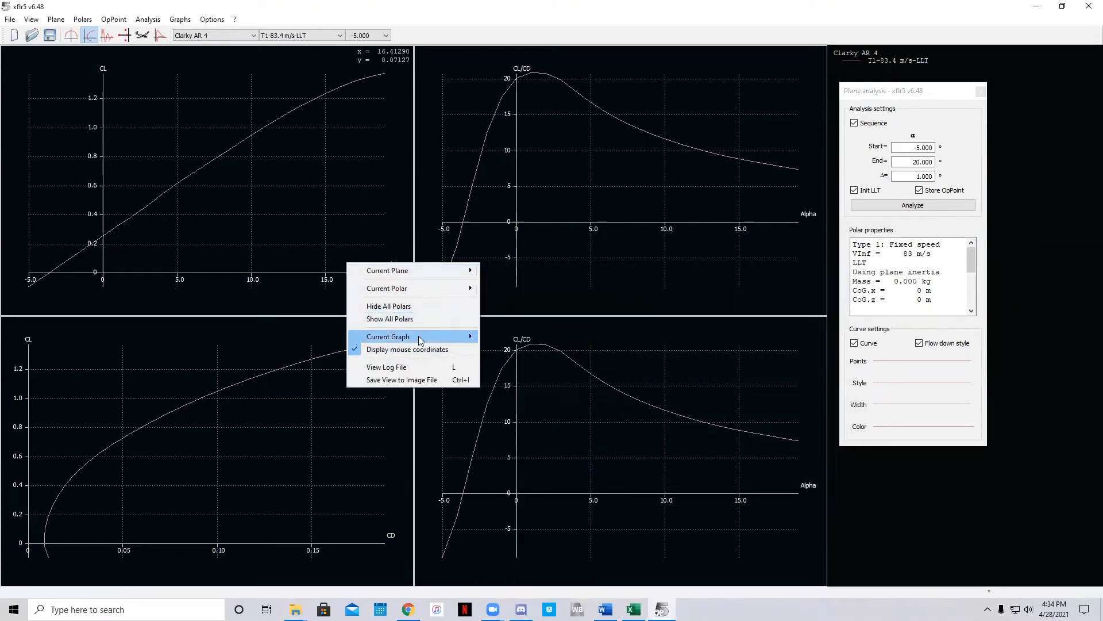
mouse_move(420, 337)
left_click(535, 363)
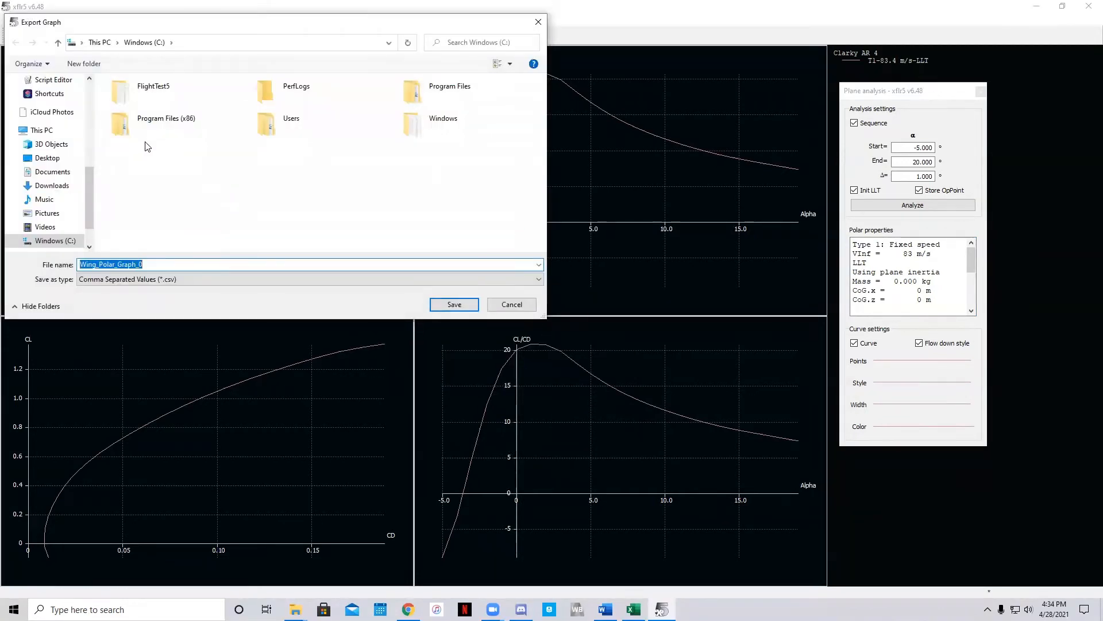
type("Clarky_AR4_ClvsAlpha")
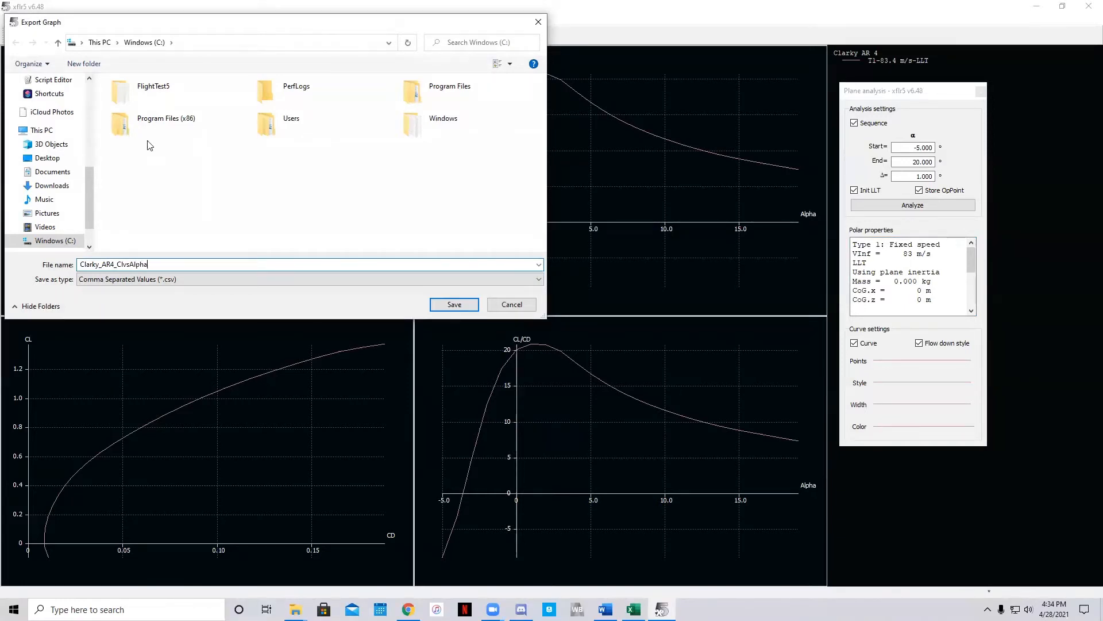
scroll(54, 140, "up", 3)
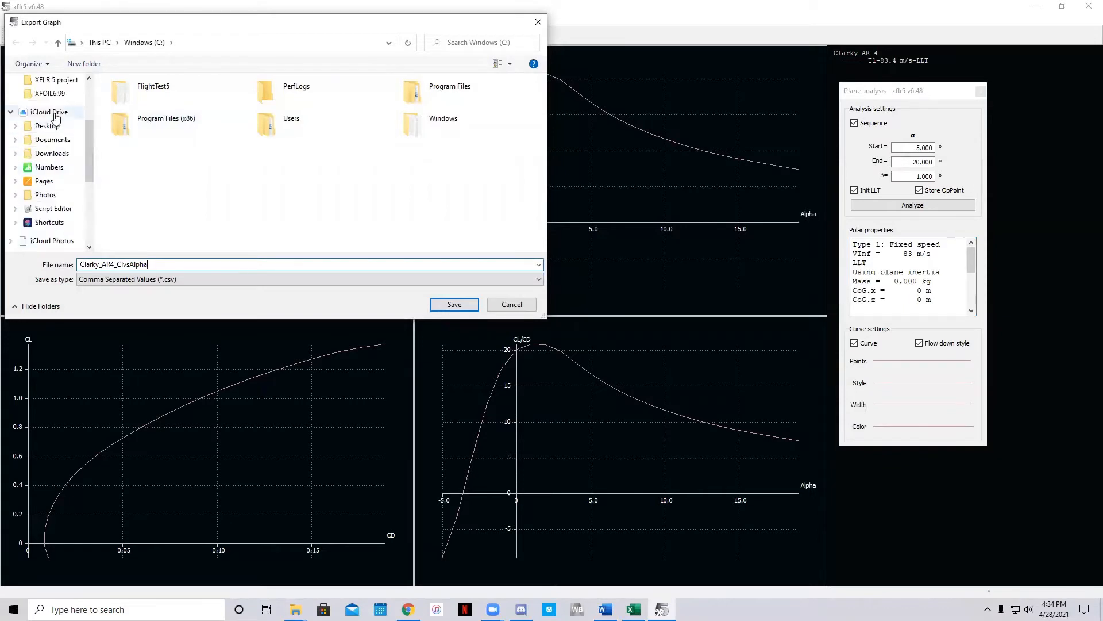
left_click(48, 125)
double_click(151, 97)
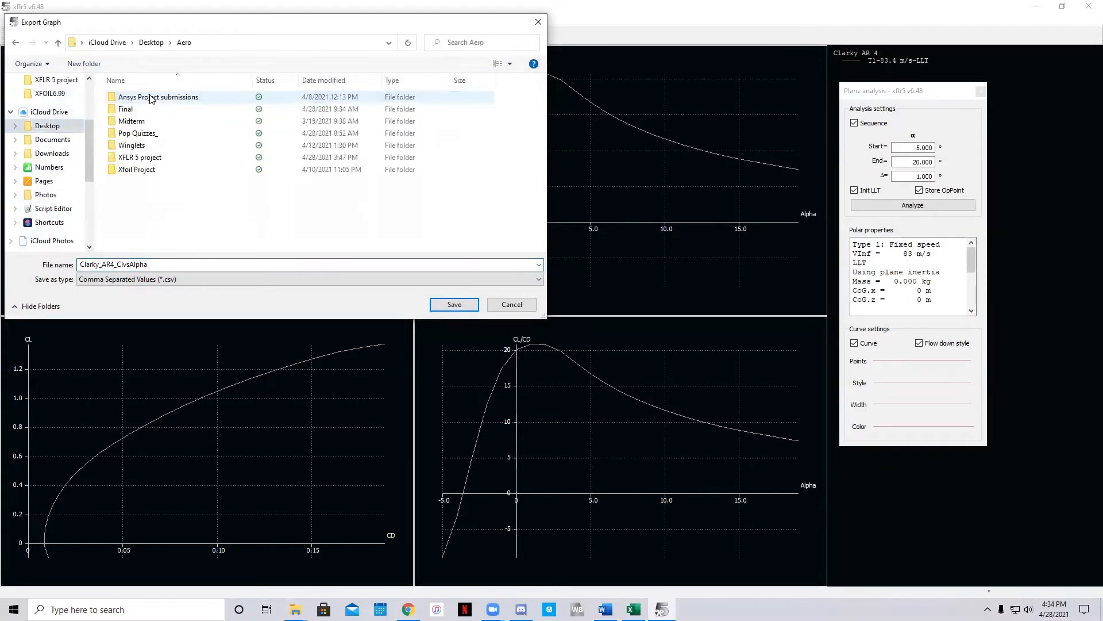
double_click(160, 162)
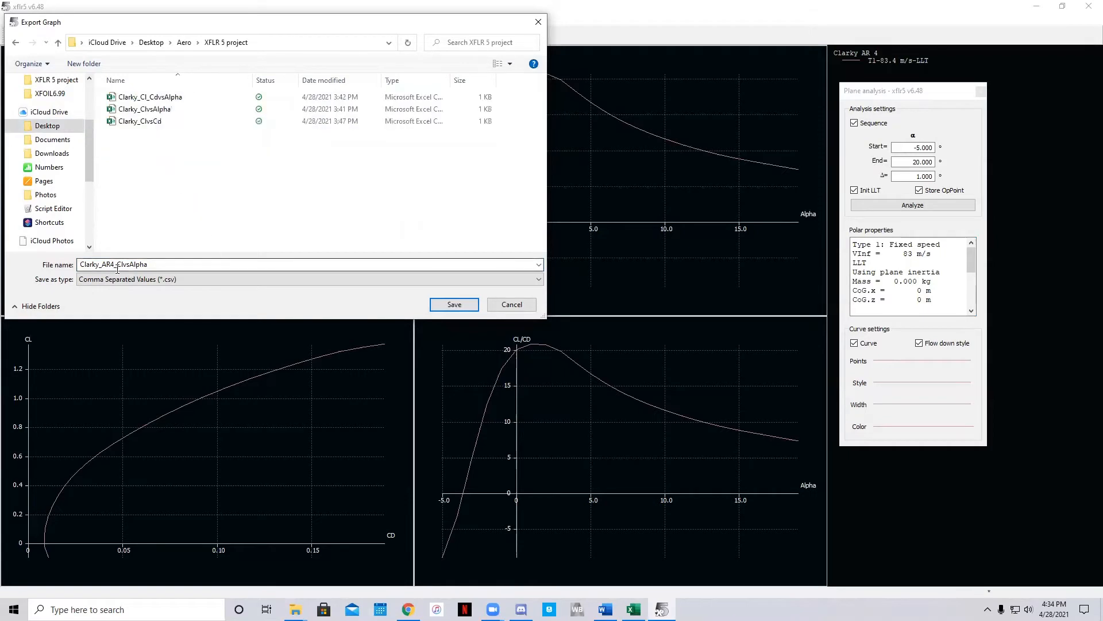
- Create a folder named AR4 in the project folder and save the exported graph in it
right_click(154, 162)
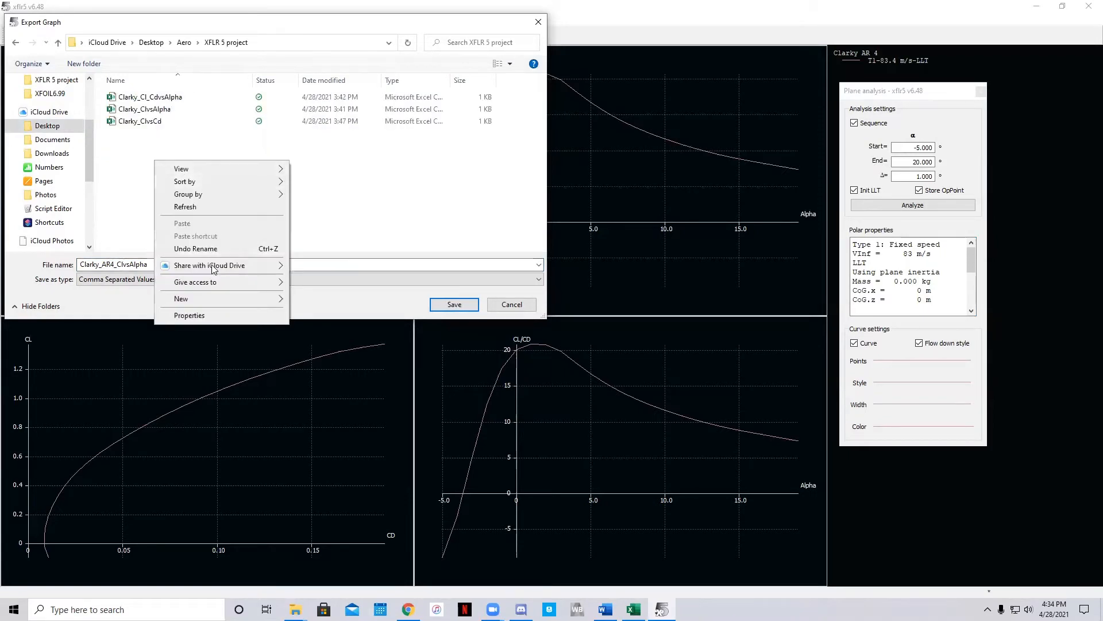
mouse_move(213, 302)
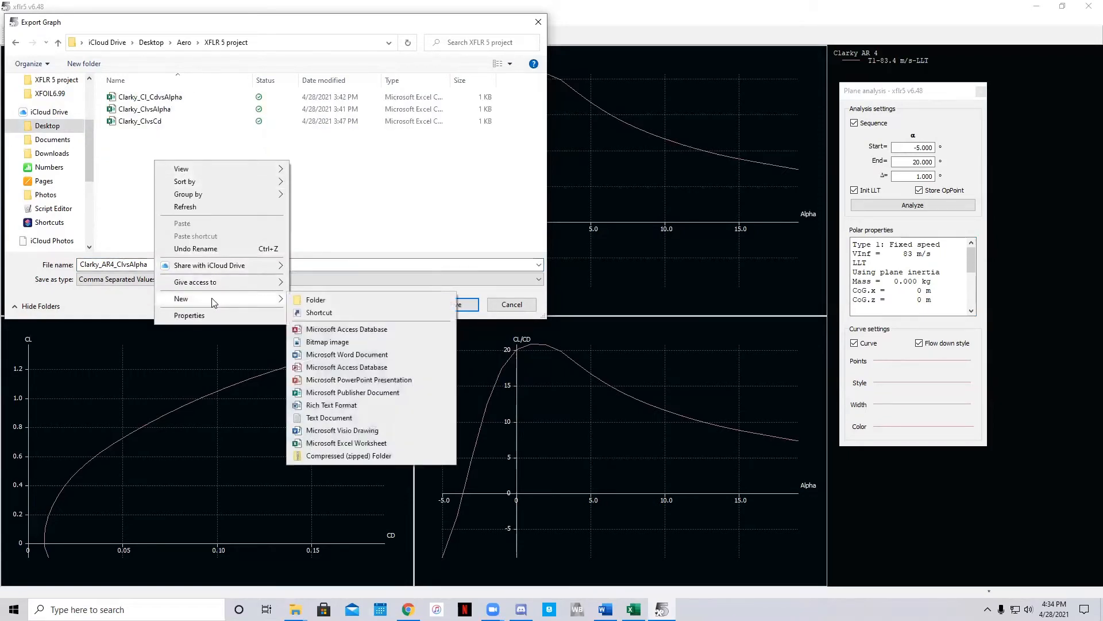
left_click(330, 303)
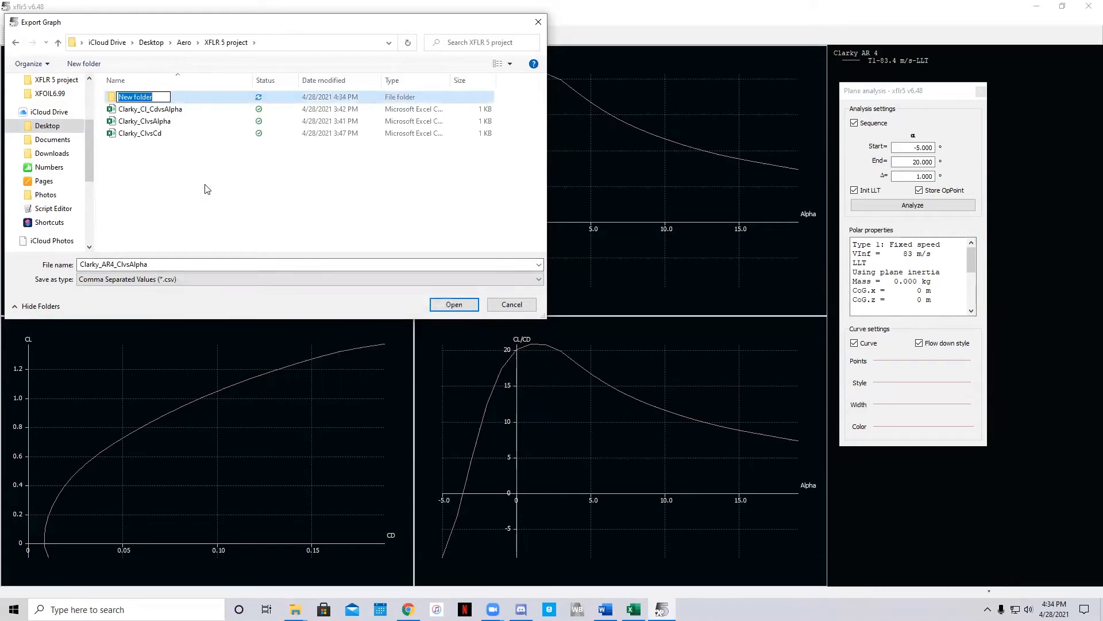
type("Ar")
type("R4")
key("Return")
double_click(195, 98)
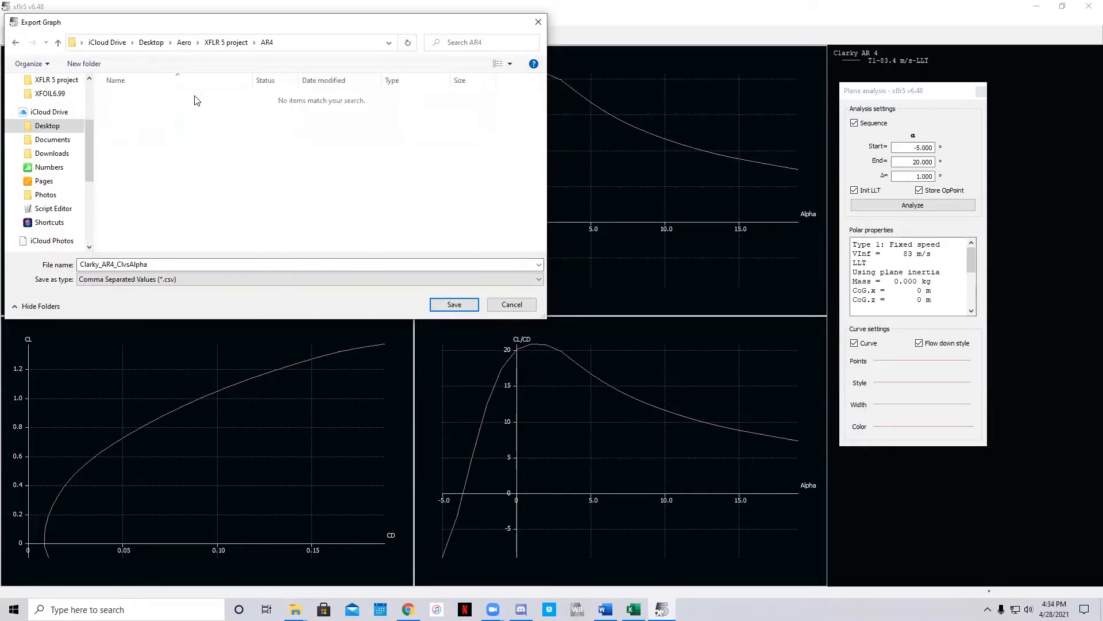
left_click(454, 304)
right_click(605, 238)
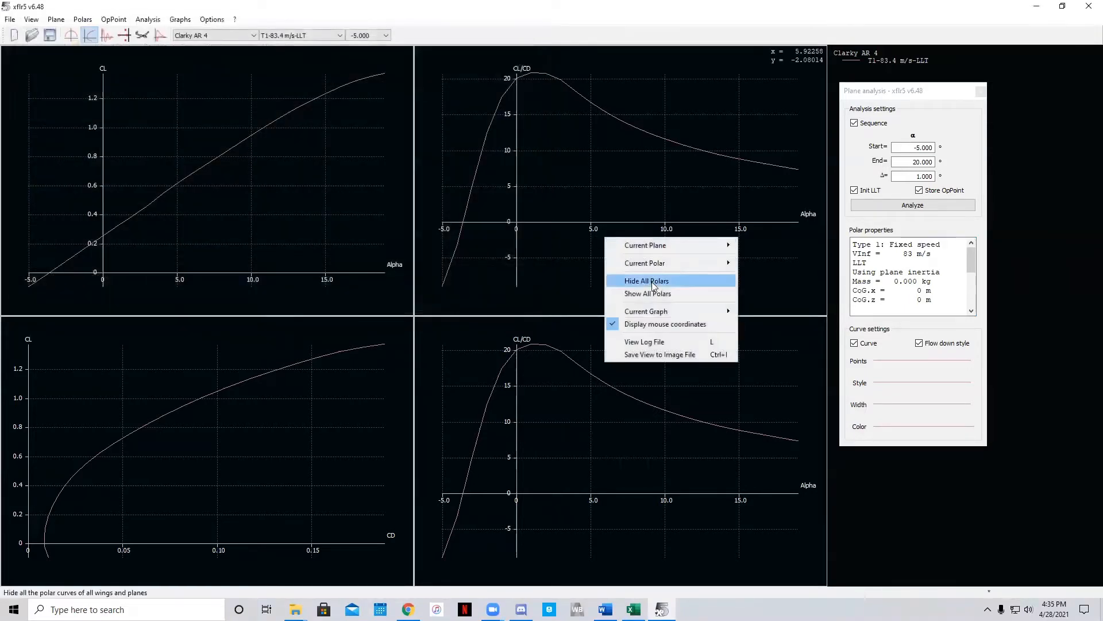
mouse_move(692, 315)
left_click(770, 336)
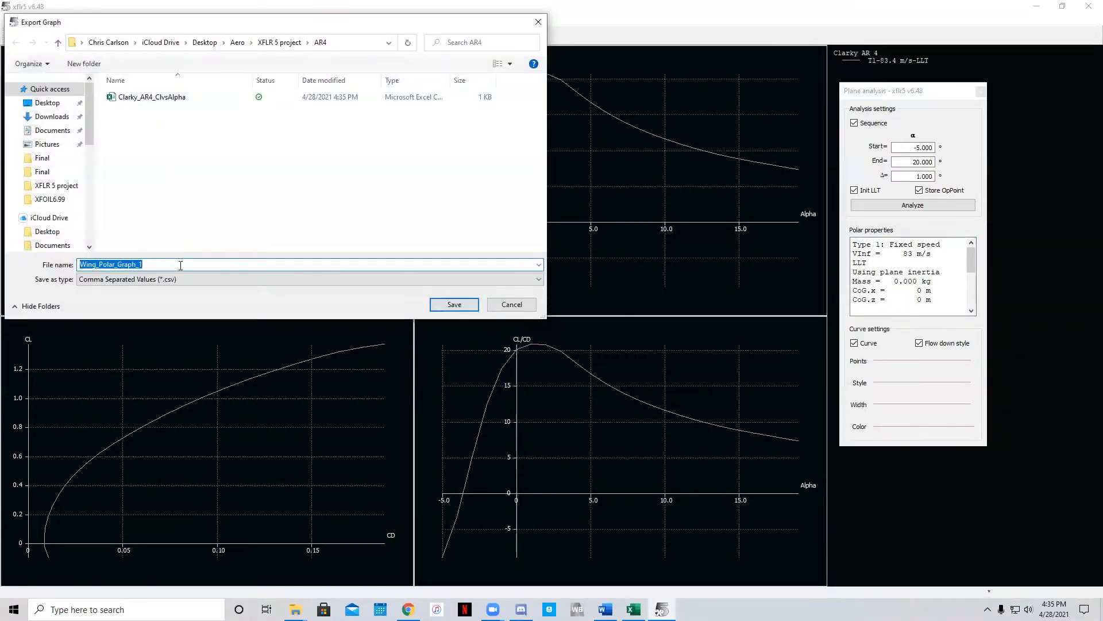
type("Clarky_AR4_")
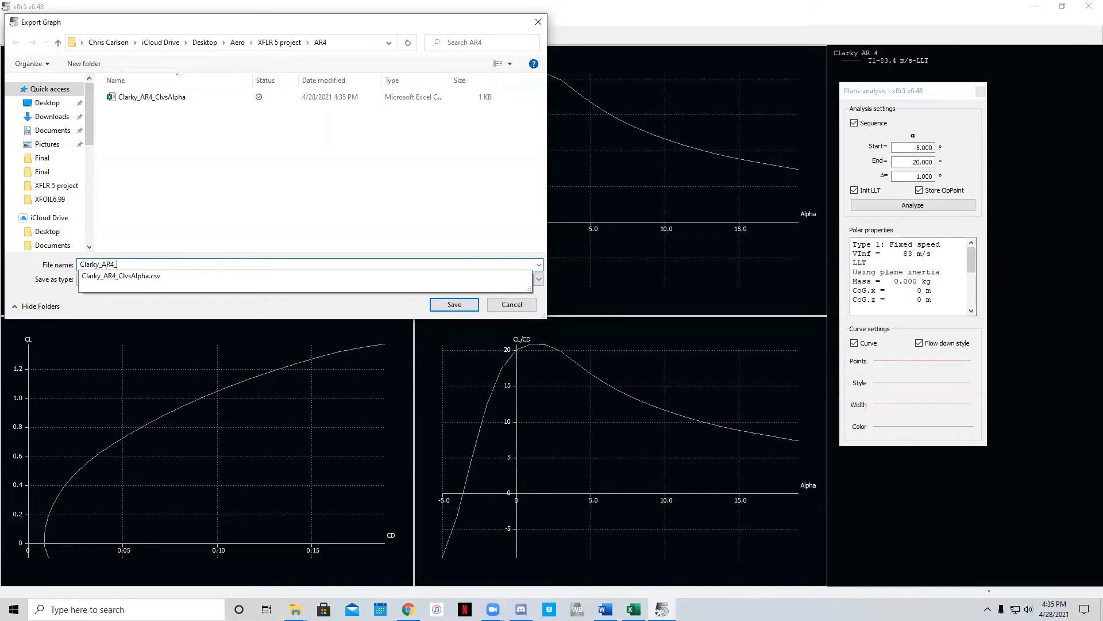
left_click(511, 311)
- Check the axis variables of the CL/CD vs Alpha graph and export it as CSV named Clarky_AR4_ClCdvsAlpha in the AR4 folder
double_click(608, 199)
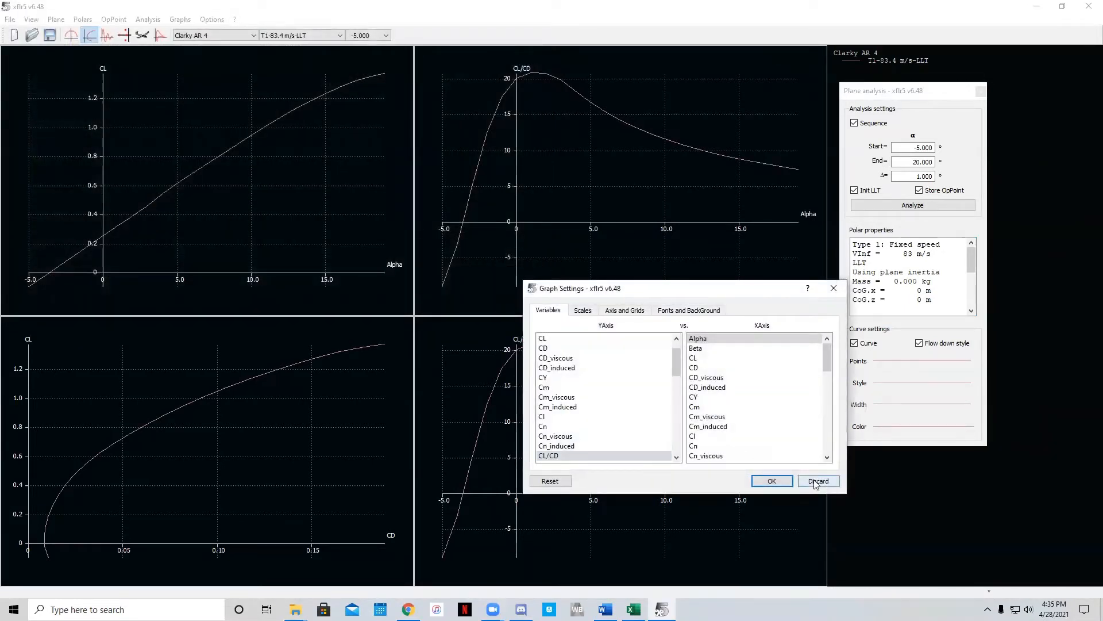
left_click(817, 481)
right_click(600, 184)
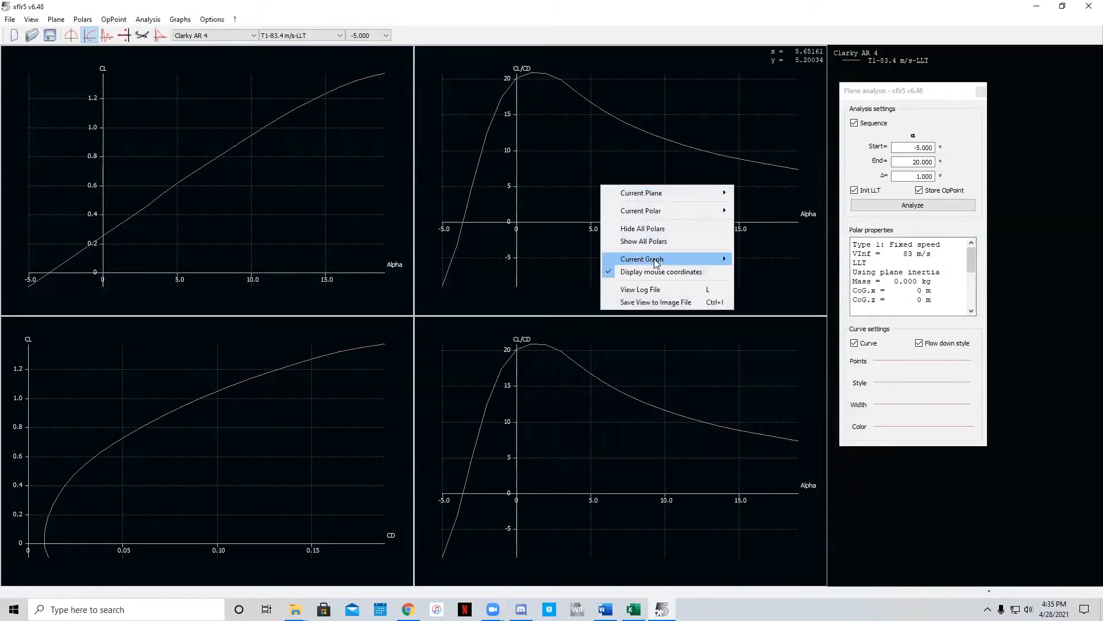
mouse_move(673, 260)
left_click(796, 276)
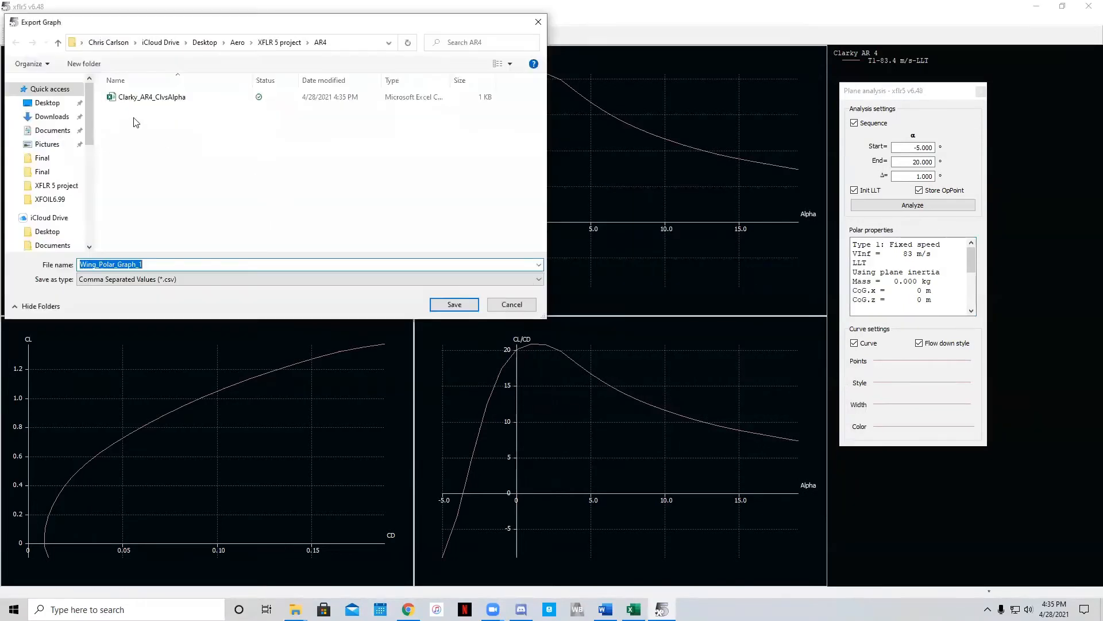
type("Clary")
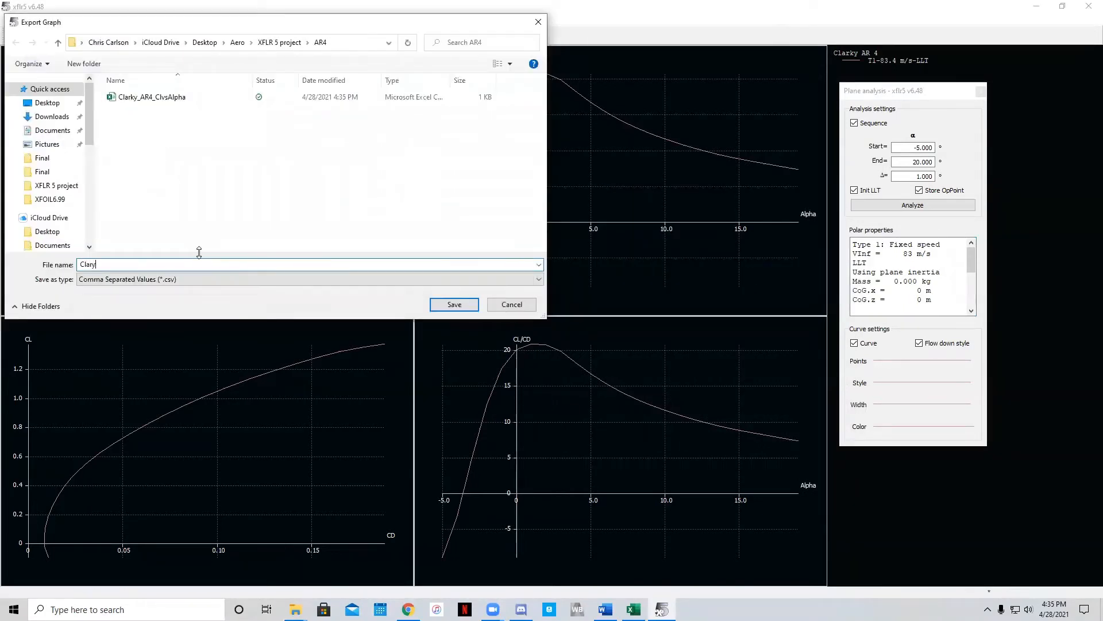
key("BackSpace")
type("ky_AR4_")
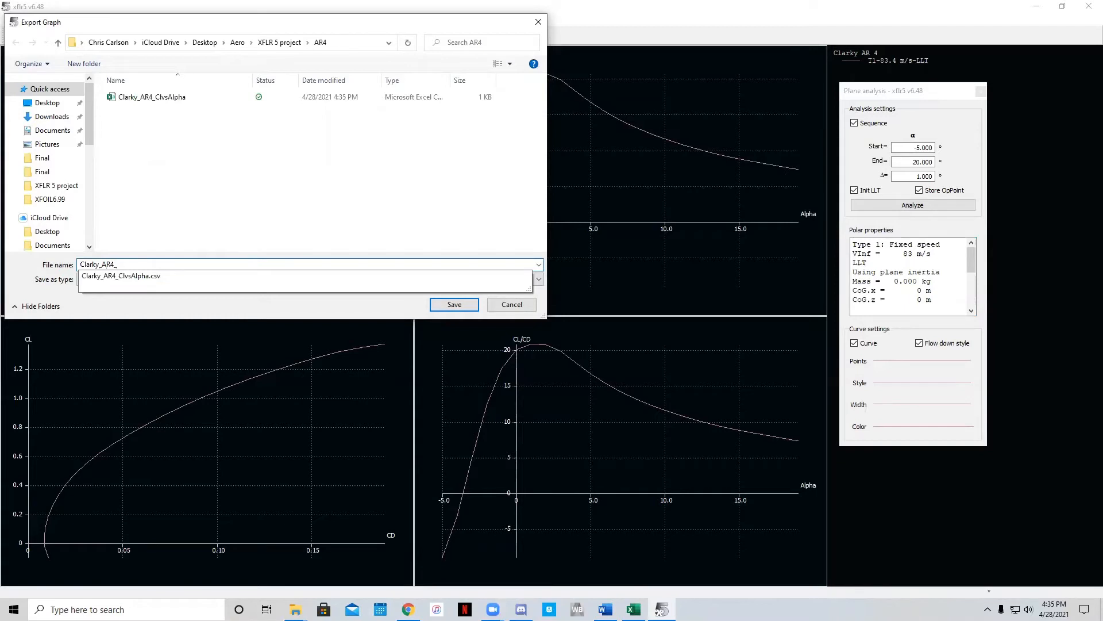
type("CL/")
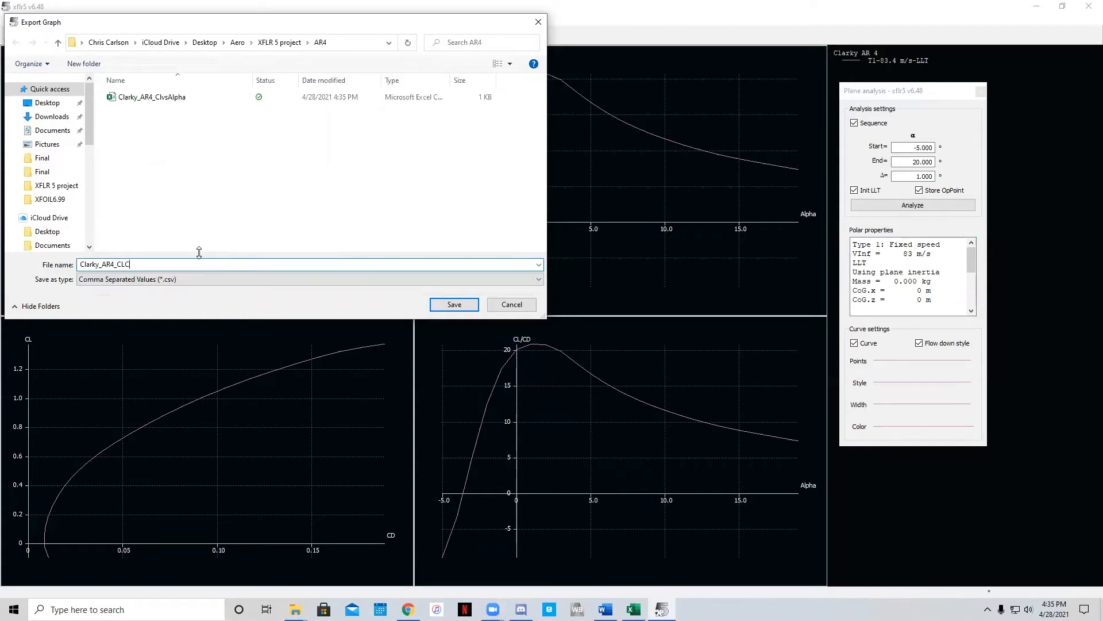
key("BackSpace")
type("CdvsAlpha")
left_click(453, 304)
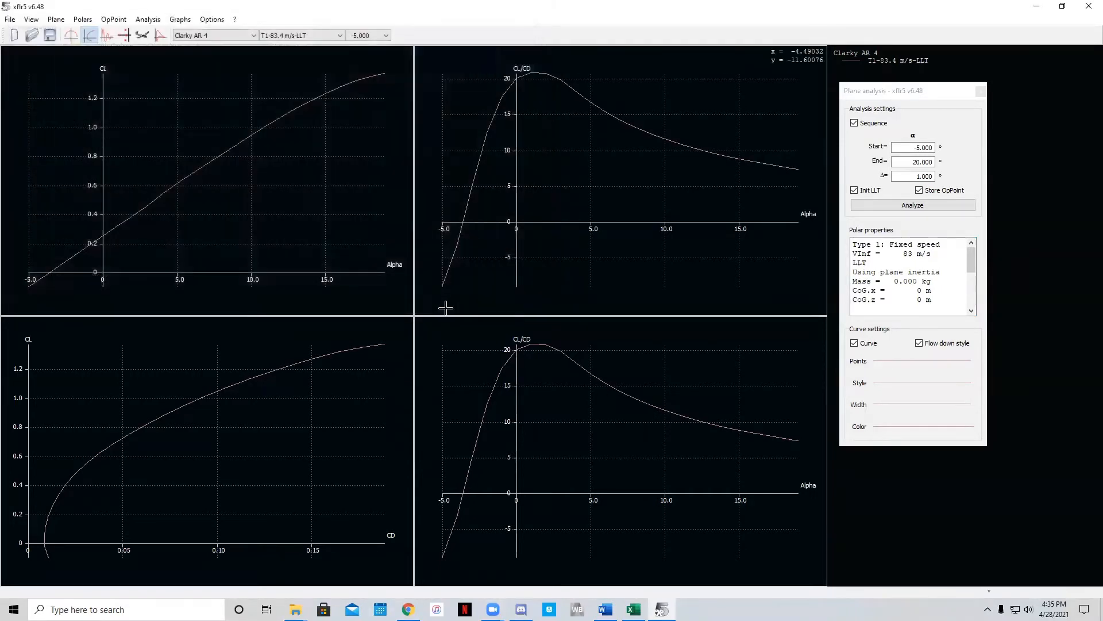
- Check the axis variables of the CL vs CD graph and export it as CSV named Clarky_AR4_ClvsCd in the AR4 folder
double_click(357, 382)
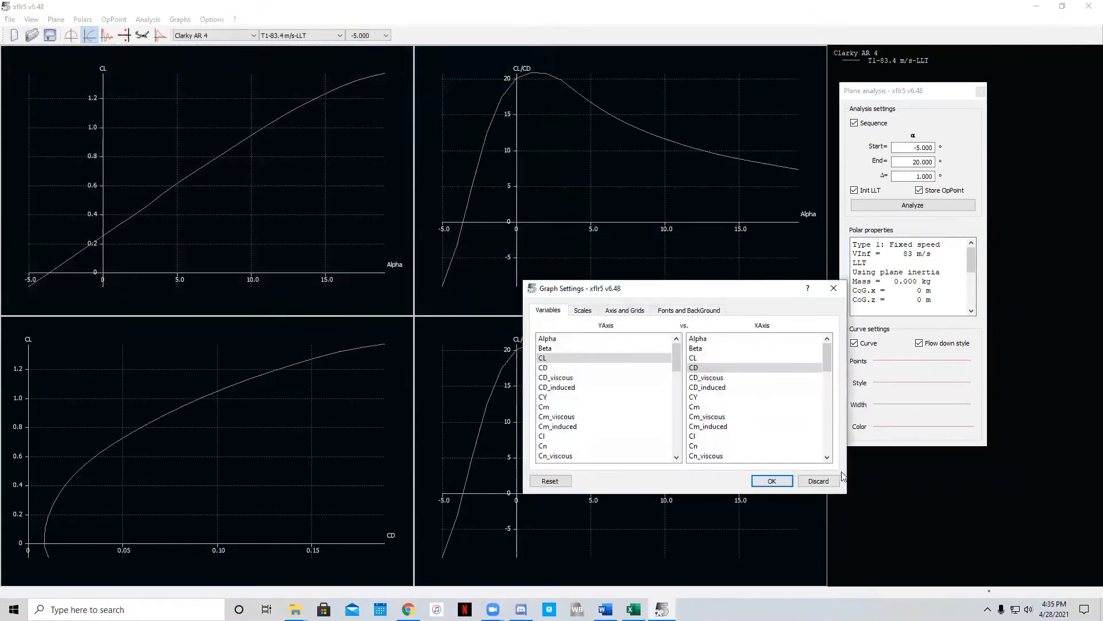
left_click(772, 480)
right_click(355, 420)
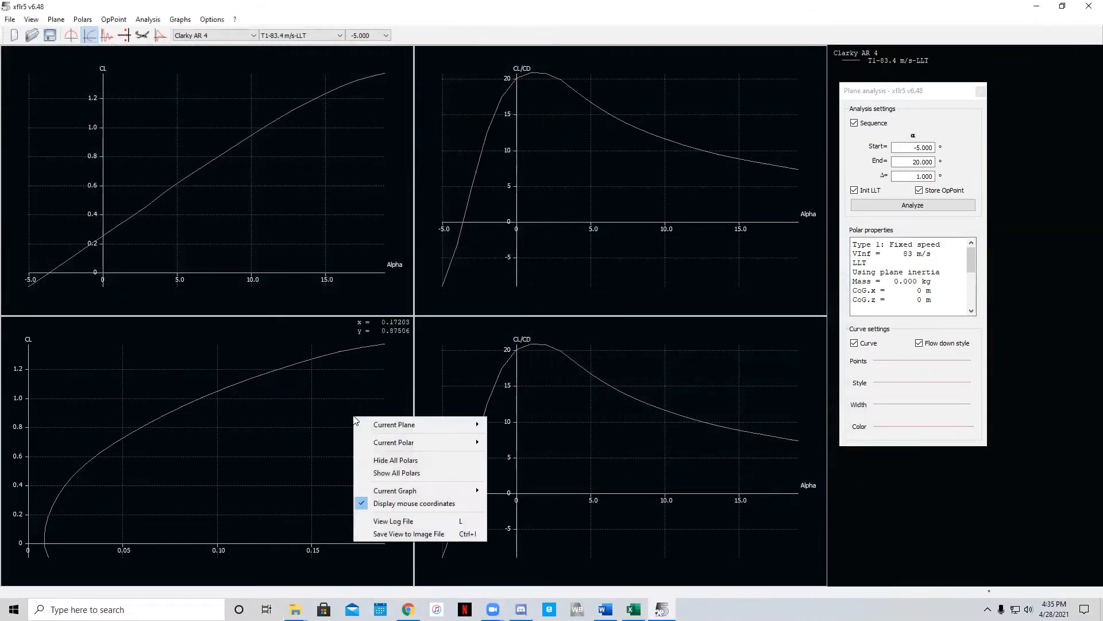
mouse_move(421, 491)
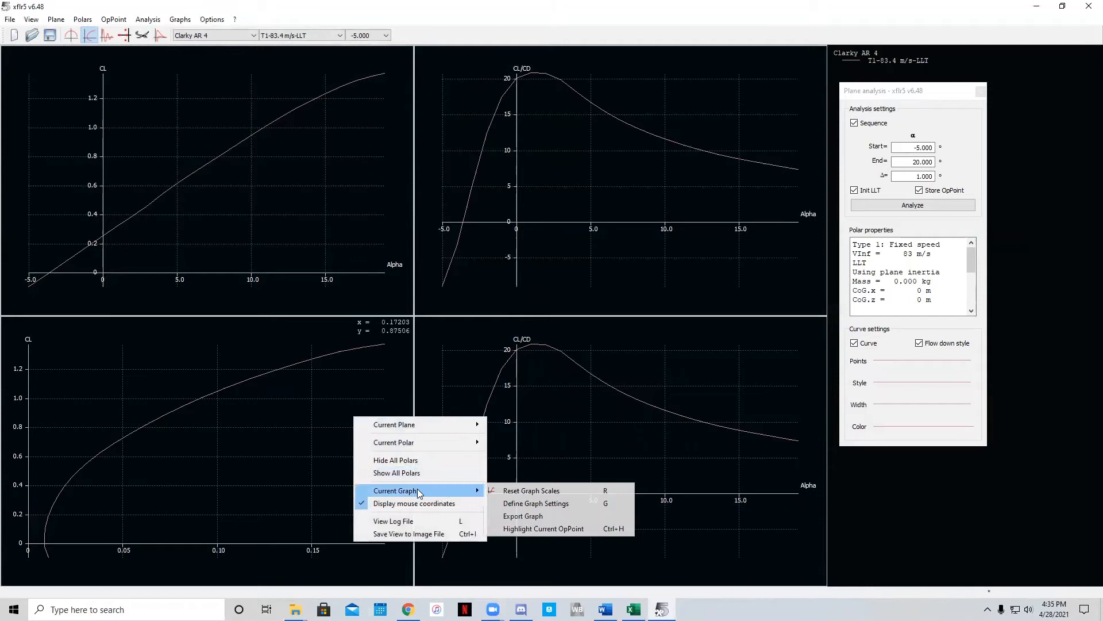
left_click(510, 516)
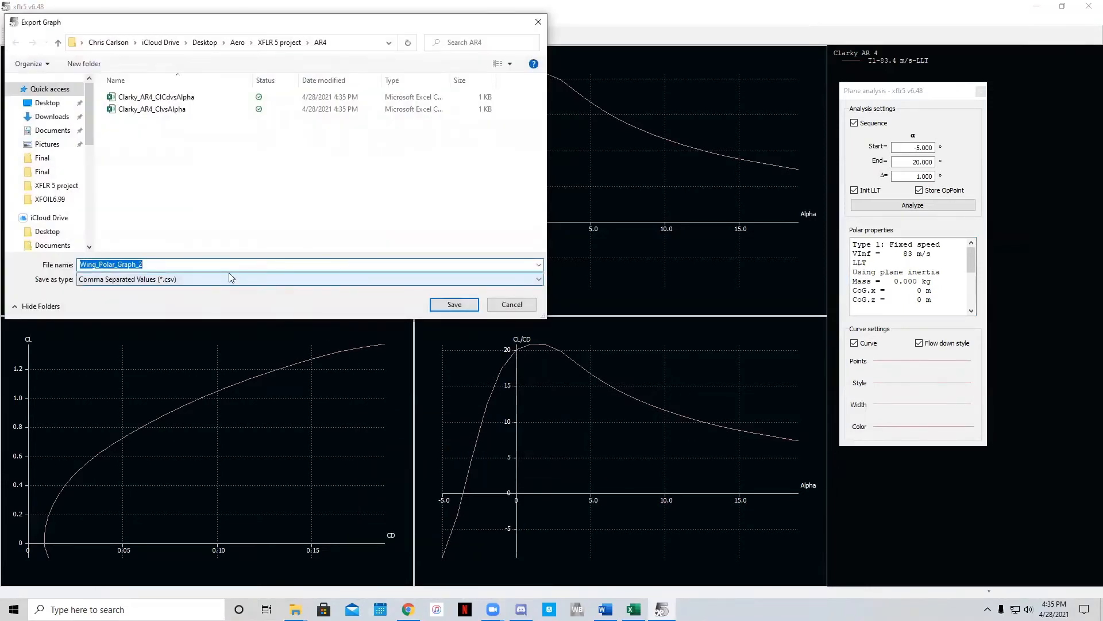
type("Clarky_AR4_")
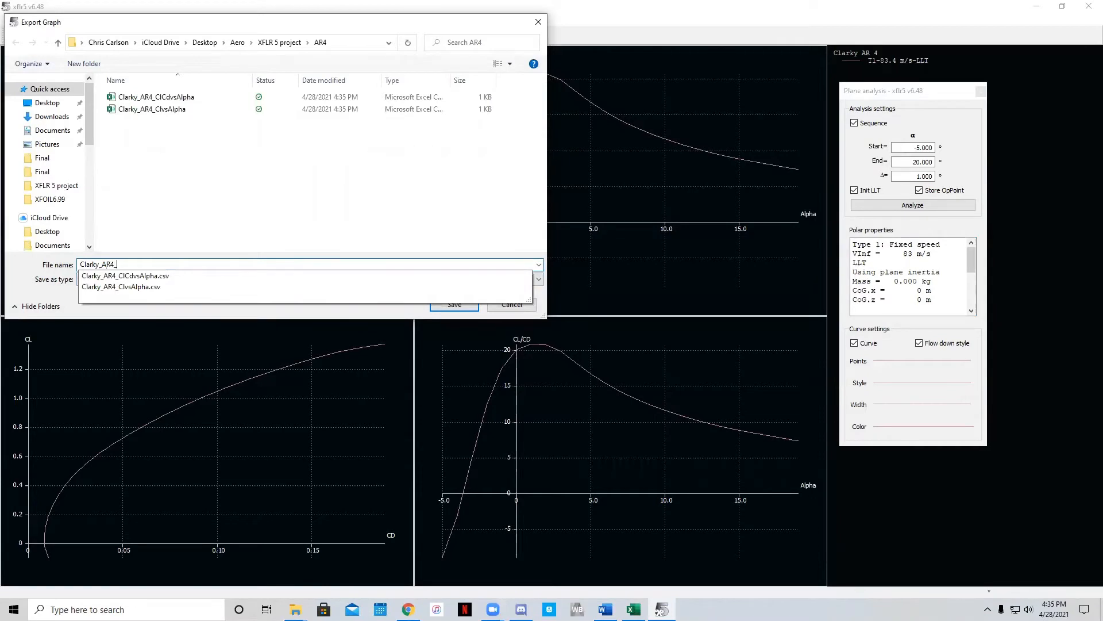
type("S")
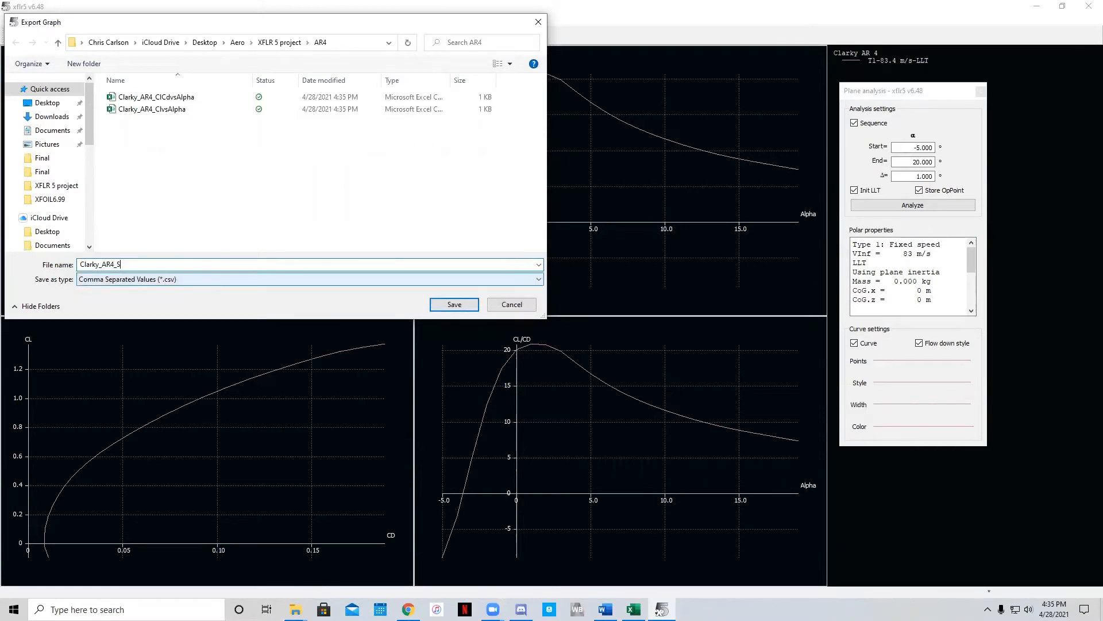
key("BackSpace")
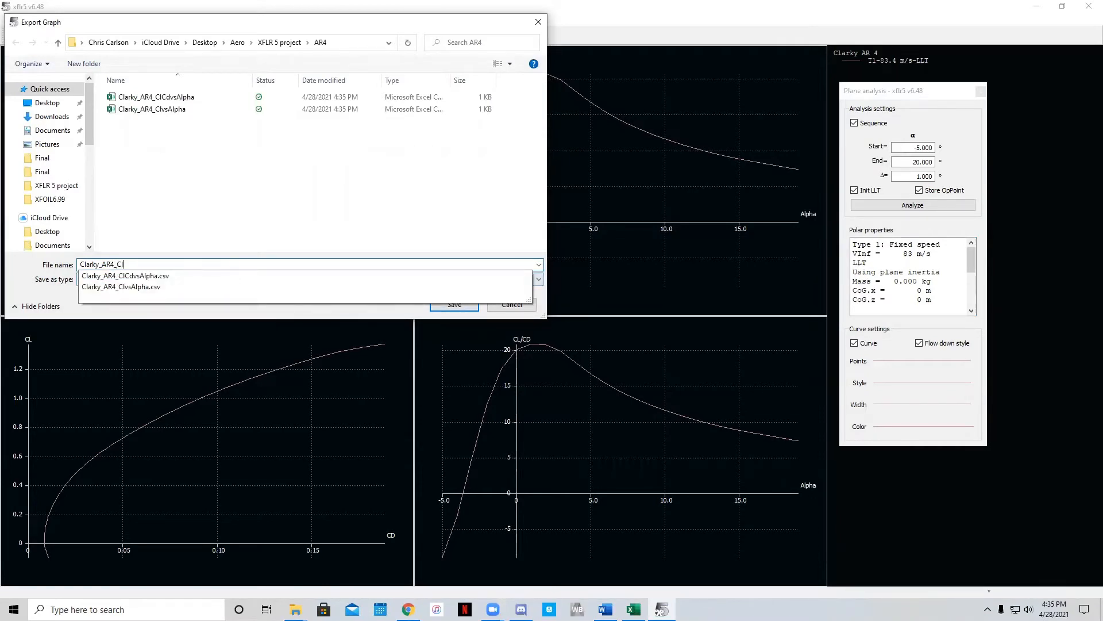
type("ClvsCd")
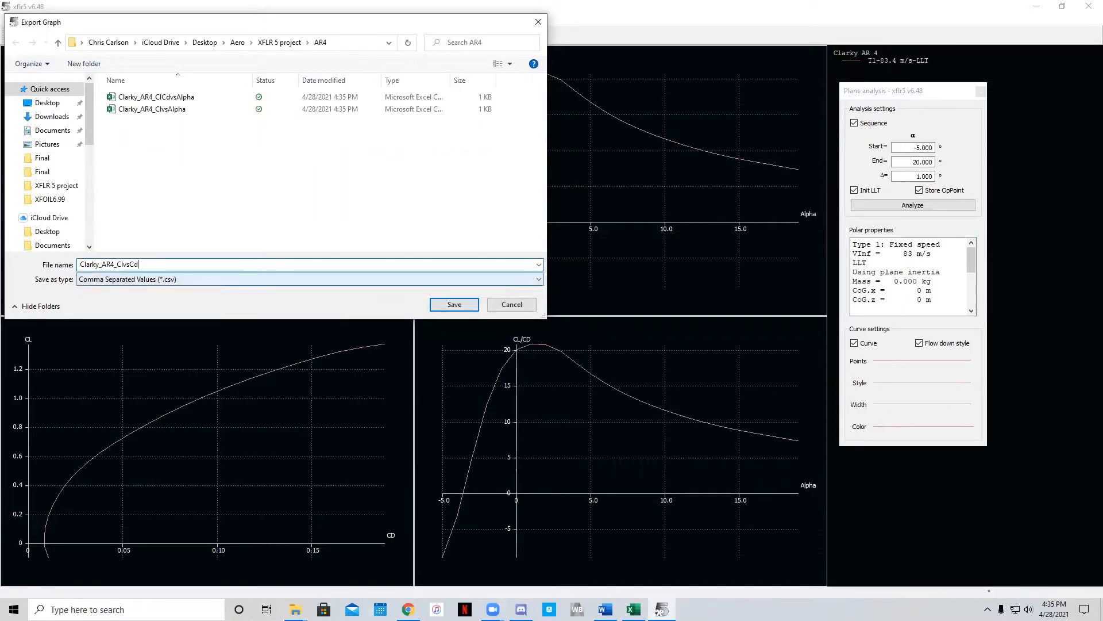
left_click(454, 304)
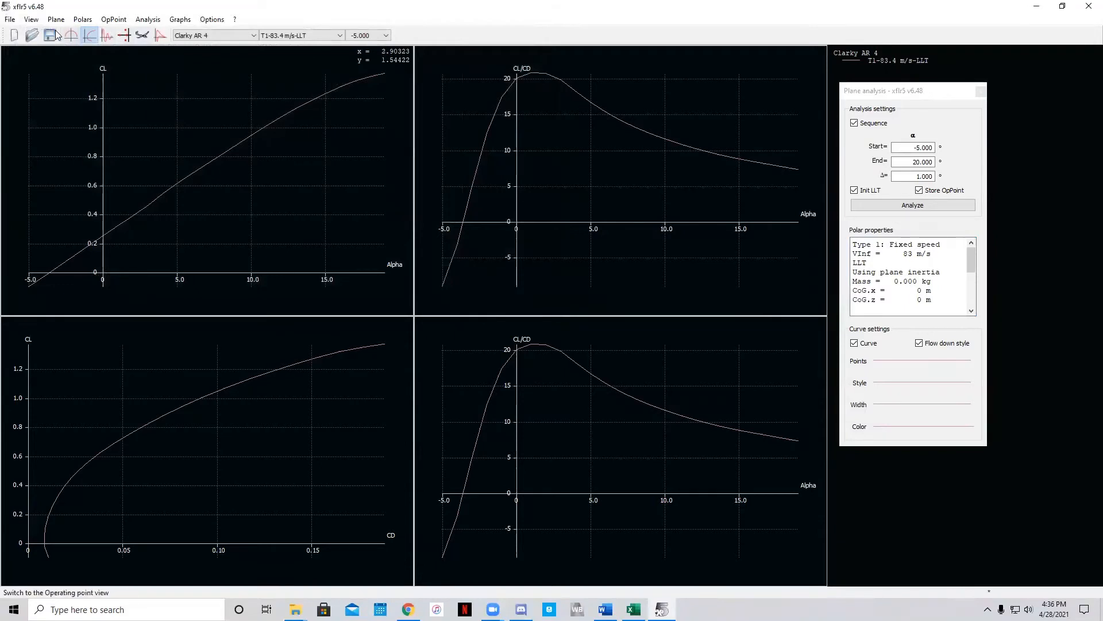
- Define a new plane with AR 8 as name and description, and exclude its elevator and fin
left_click(56, 19)
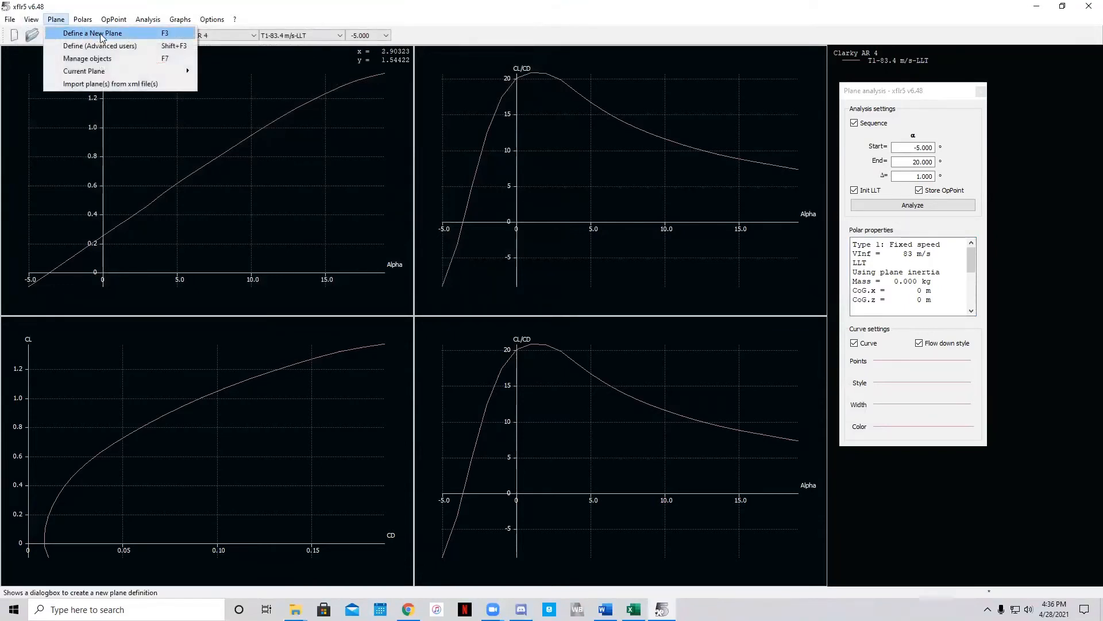
mouse_move(115, 71)
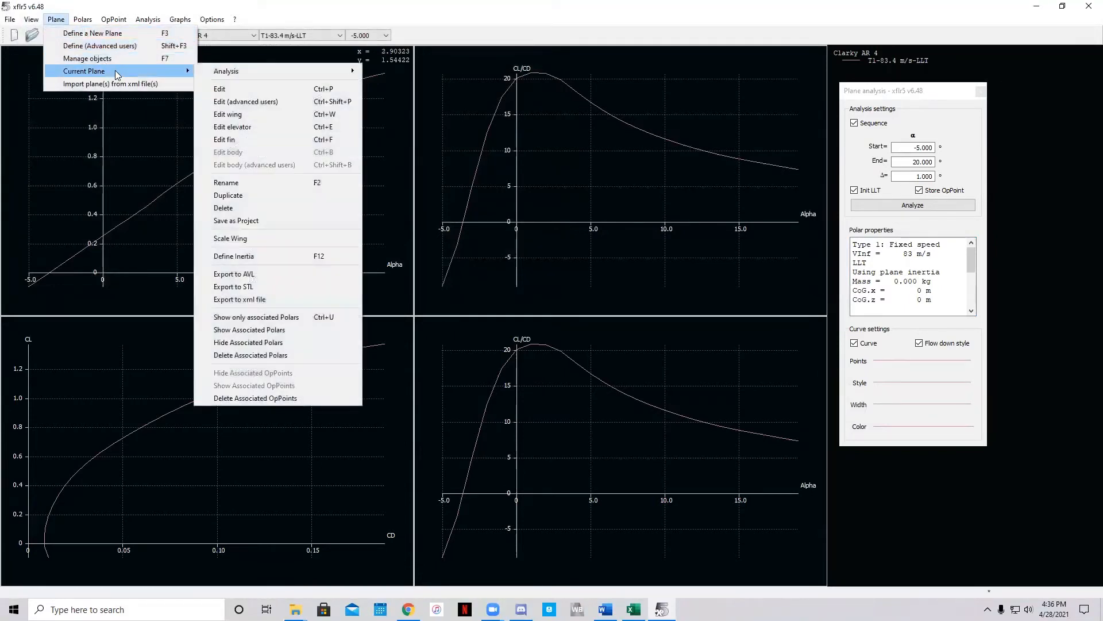
left_click(118, 32)
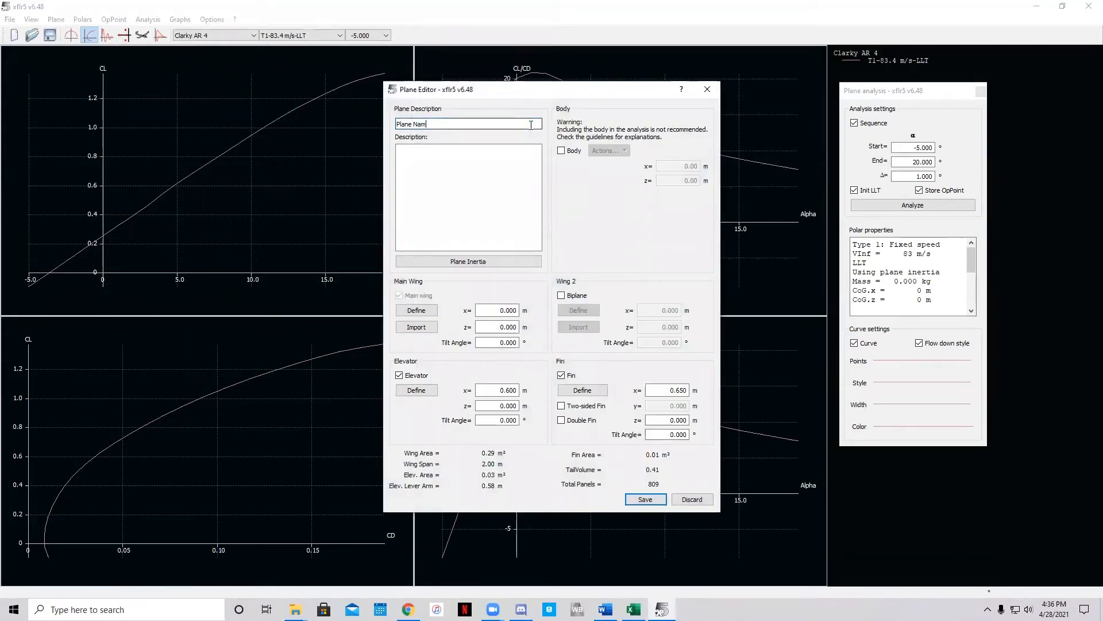
key("BackSpace")
key("BackSpace")
key("BackSpace")
key("BackSpace")
key("BackSpace")
key("BackSpace")
key("BackSpace")
key("BackSpace")
key("BackSpace")
left_click(525, 170)
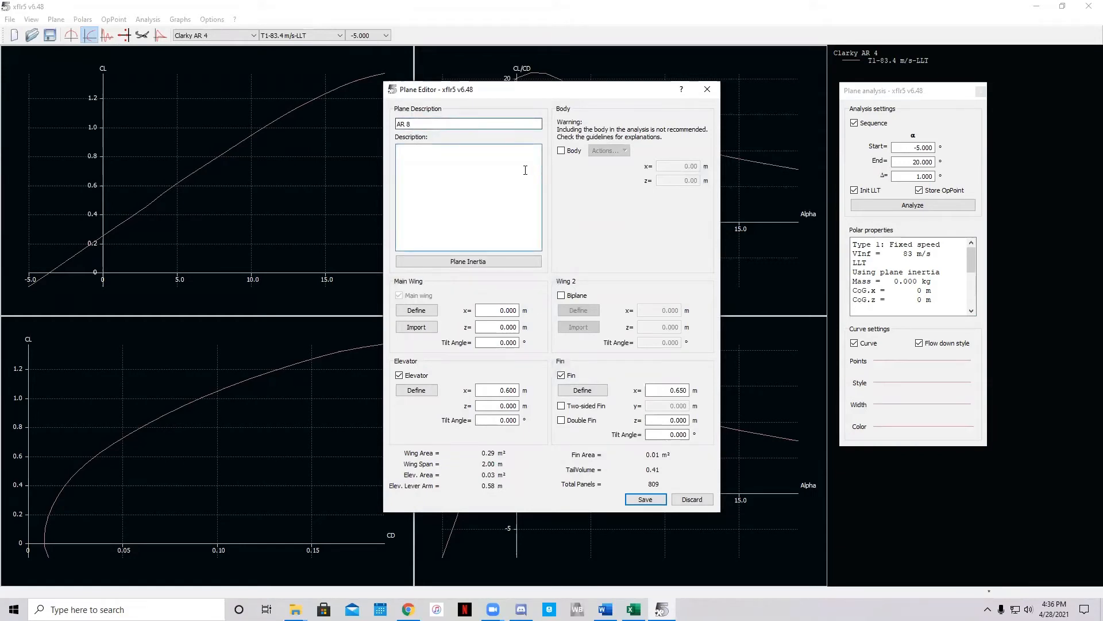
type("AR 8")
left_click(399, 375)
left_click(571, 375)
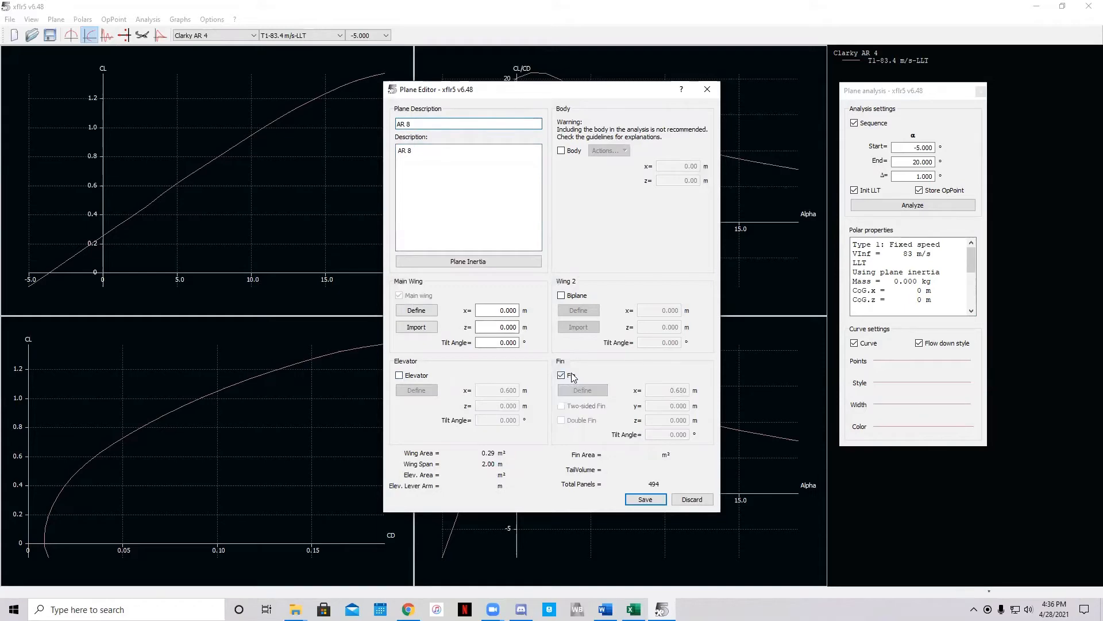
- Open the main wing's definition and assign the clarkyweb.dat foil to both wing sections
left_click(416, 311)
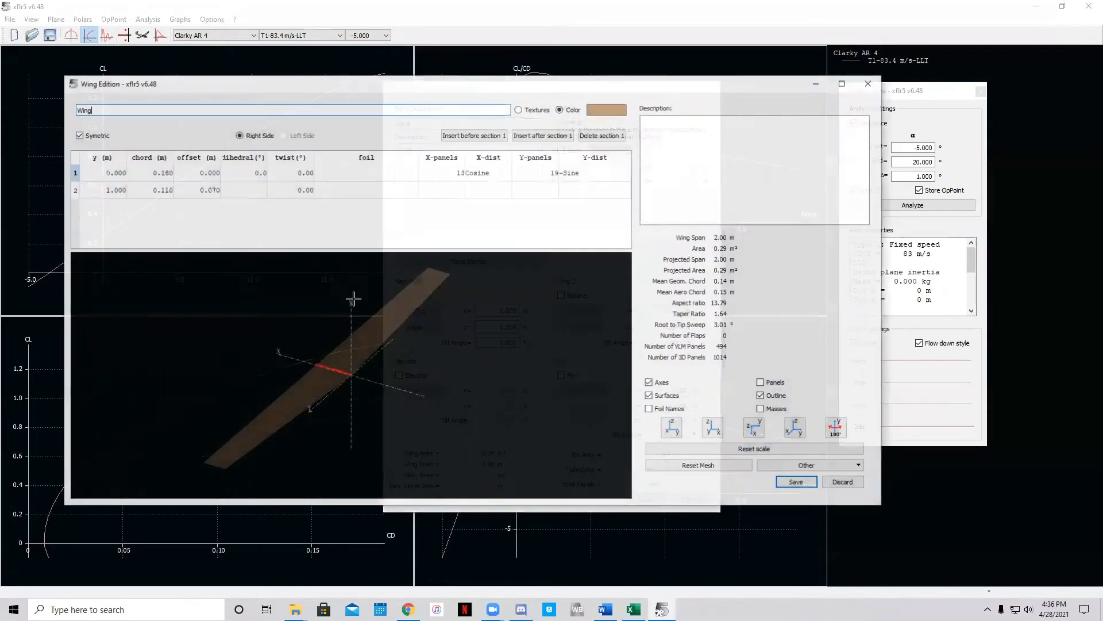
double_click(363, 174)
left_click(369, 171)
left_click(369, 180)
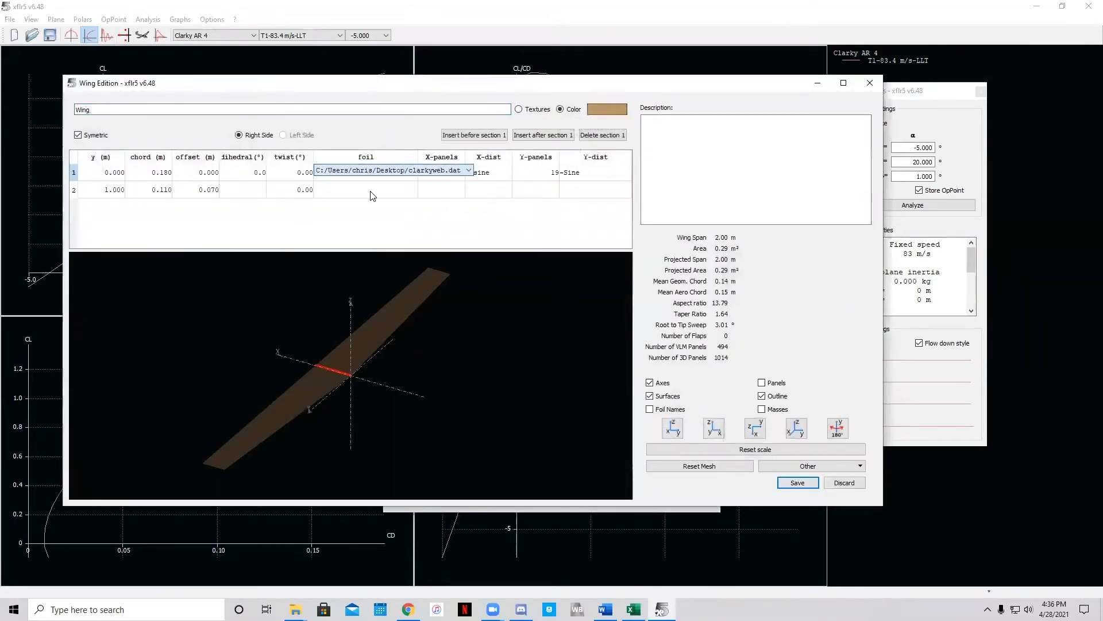
double_click(375, 190)
left_click(375, 189)
left_click(375, 198)
- Set the tip section to y 0.72 m, chord 0.18 m, zero offset and zero dihedral, and save the wing
double_click(107, 190)
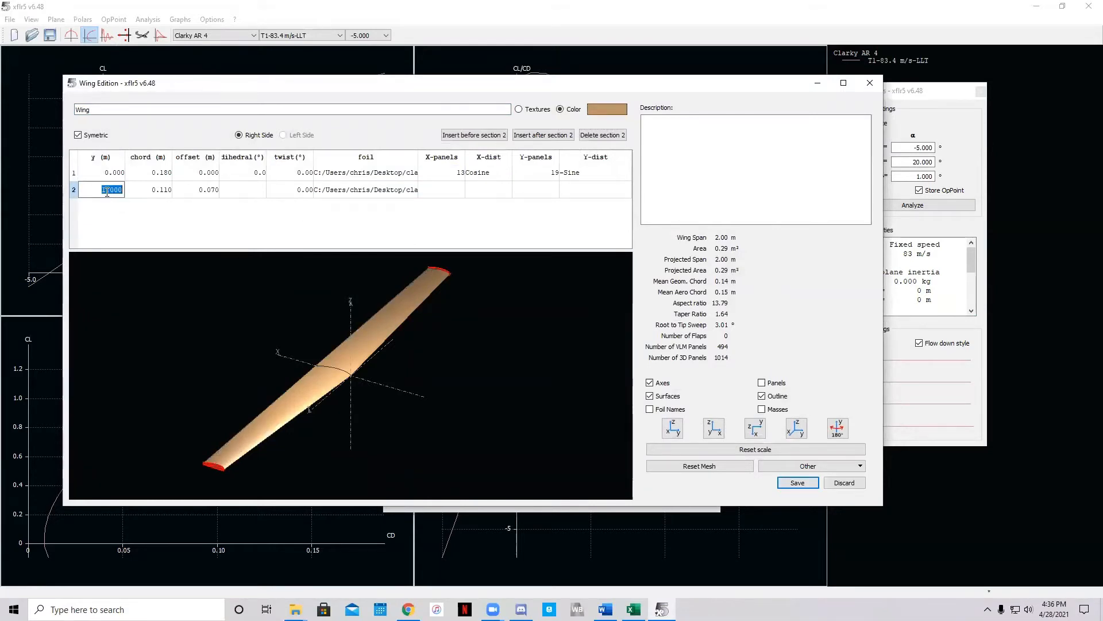
type("0.72")
double_click(165, 190)
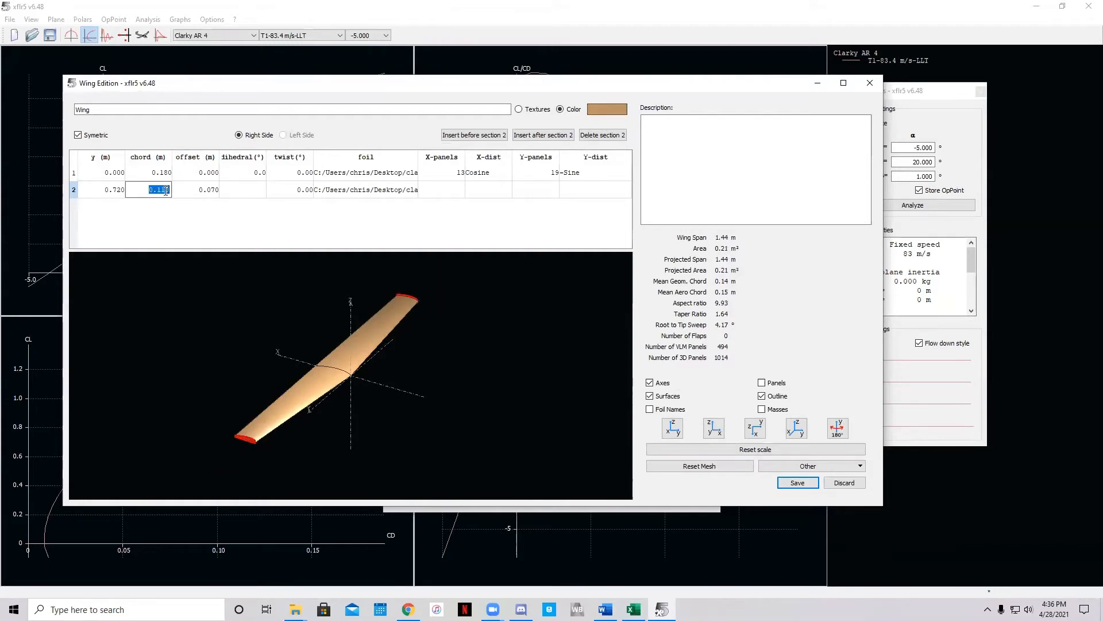
type("0")
double_click(204, 191)
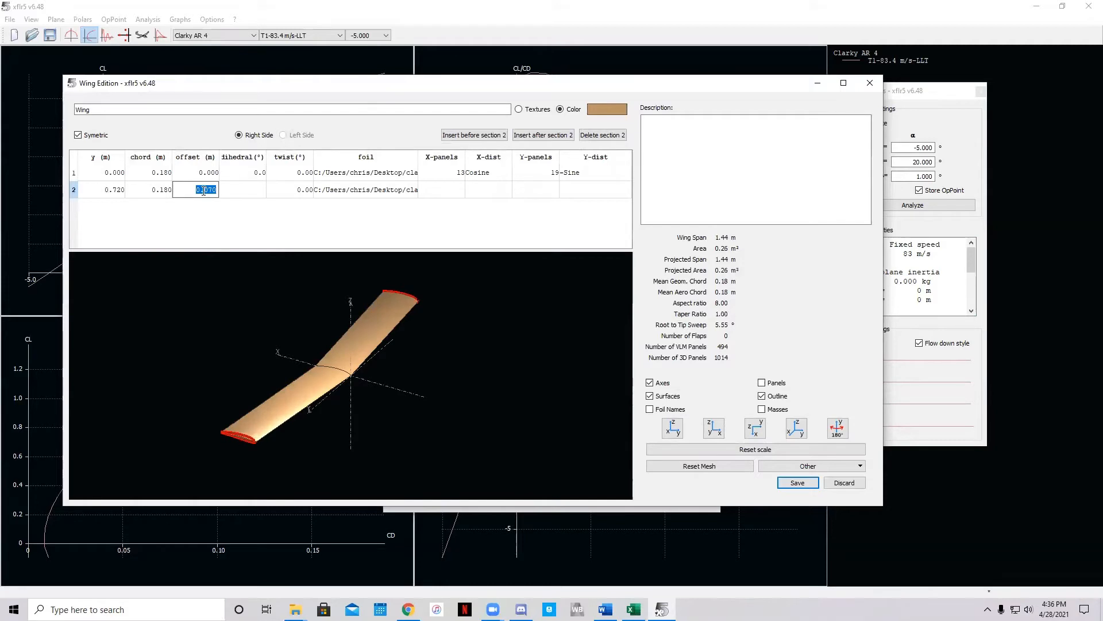
type("0")
double_click(242, 189)
type("0")
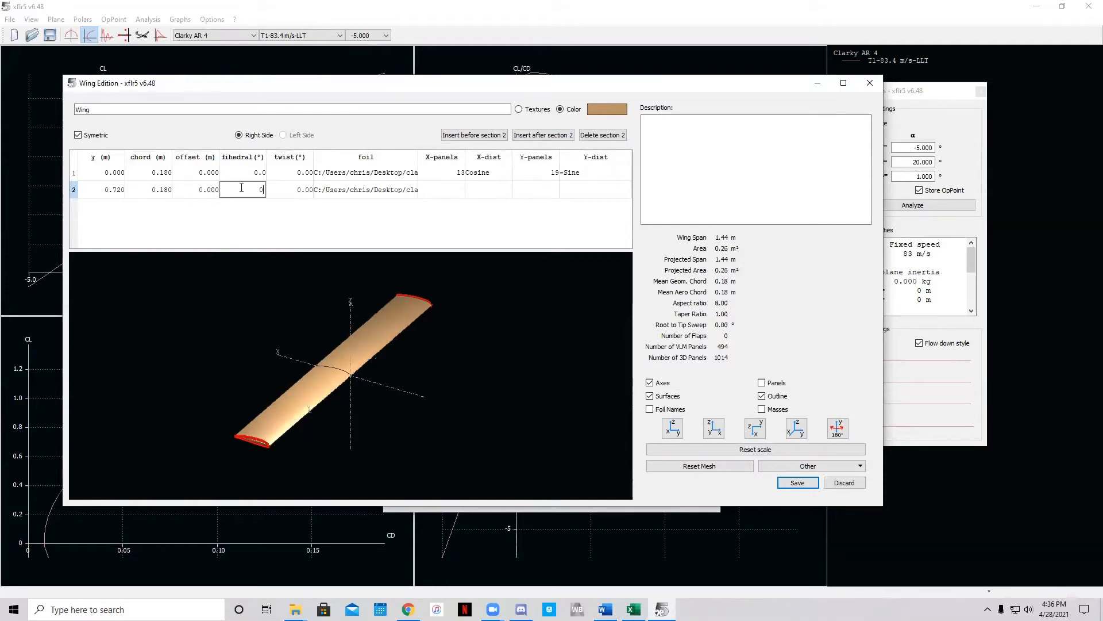
left_click(476, 223)
left_click(799, 483)
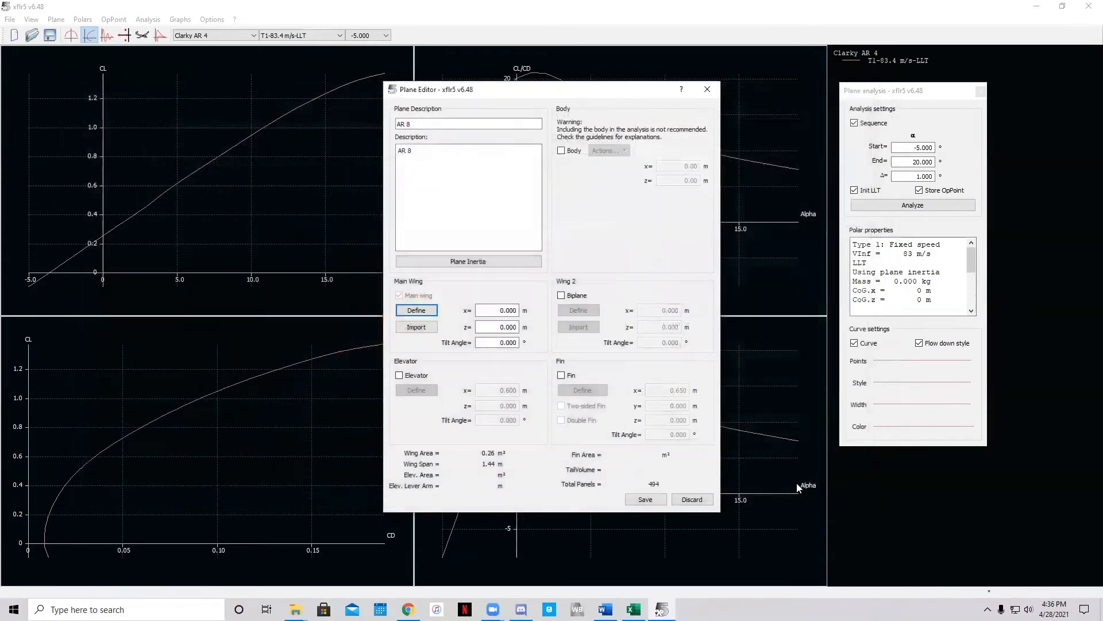
- Save the AR 8 plane and display it in the 3D view
left_click(645, 499)
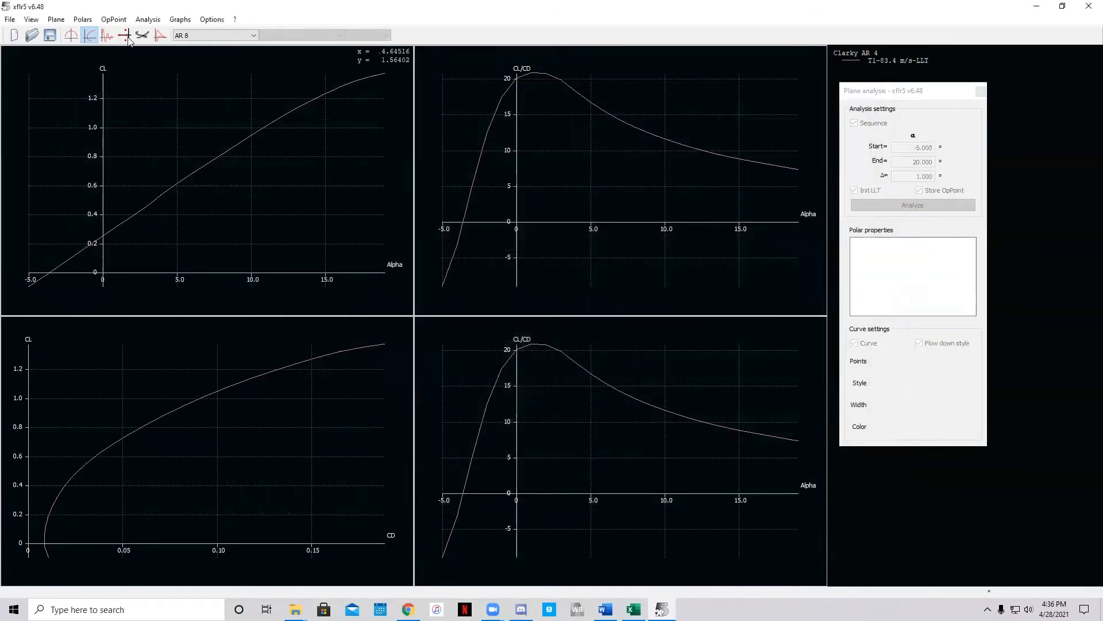
left_click(156, 33)
left_click(142, 35)
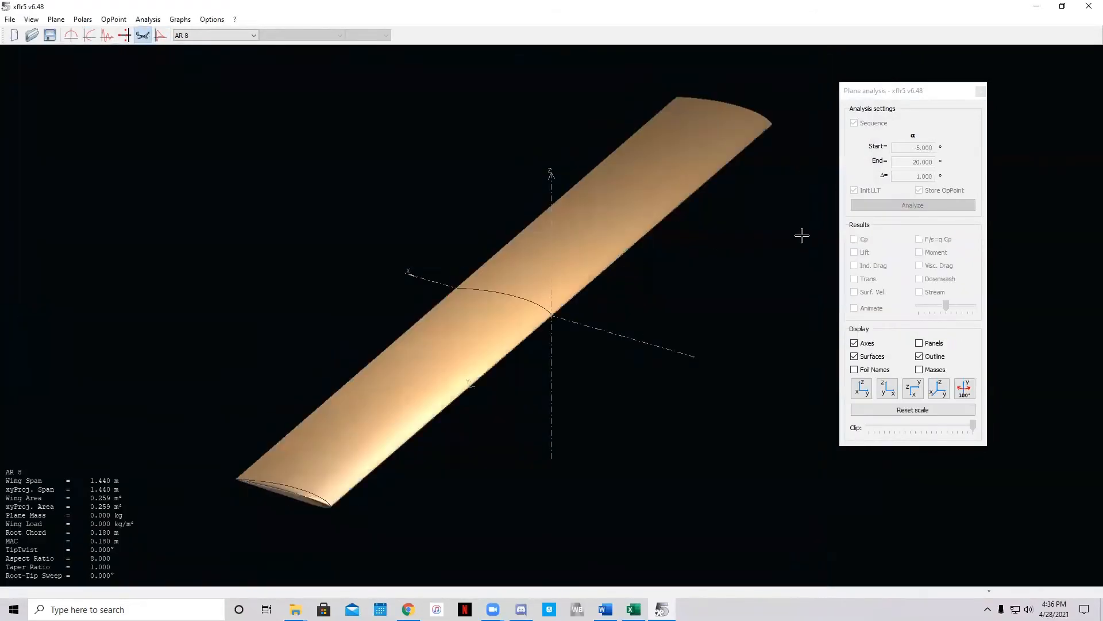
- Define a Type 1 fixed-speed LLT analysis for the AR 8 plane at 83.4 m/s
left_click(148, 19)
left_click(178, 33)
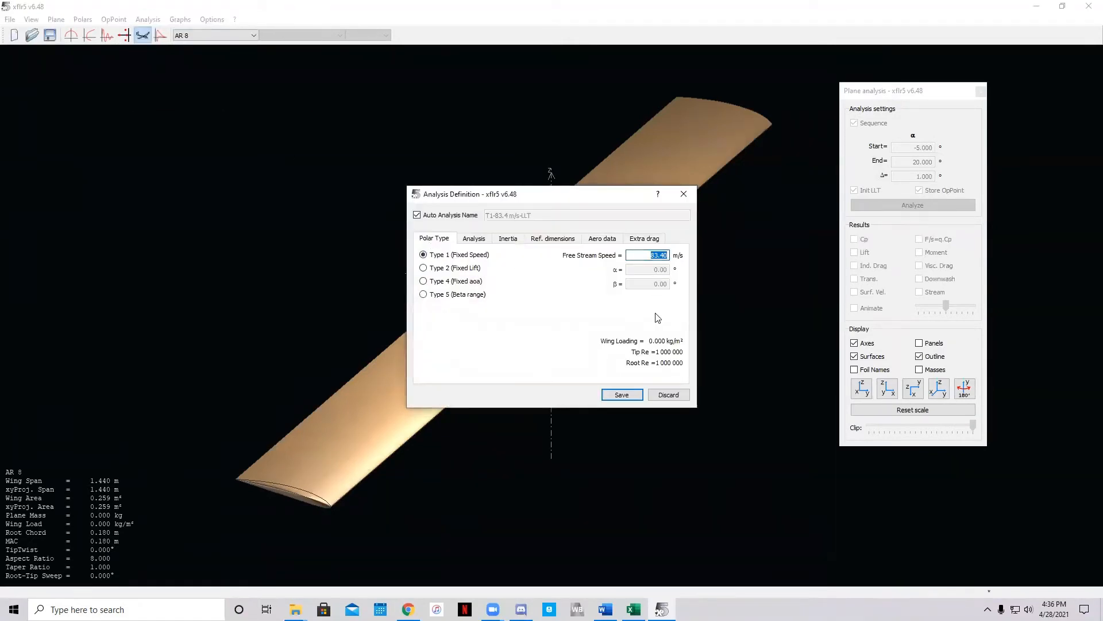
left_click(620, 396)
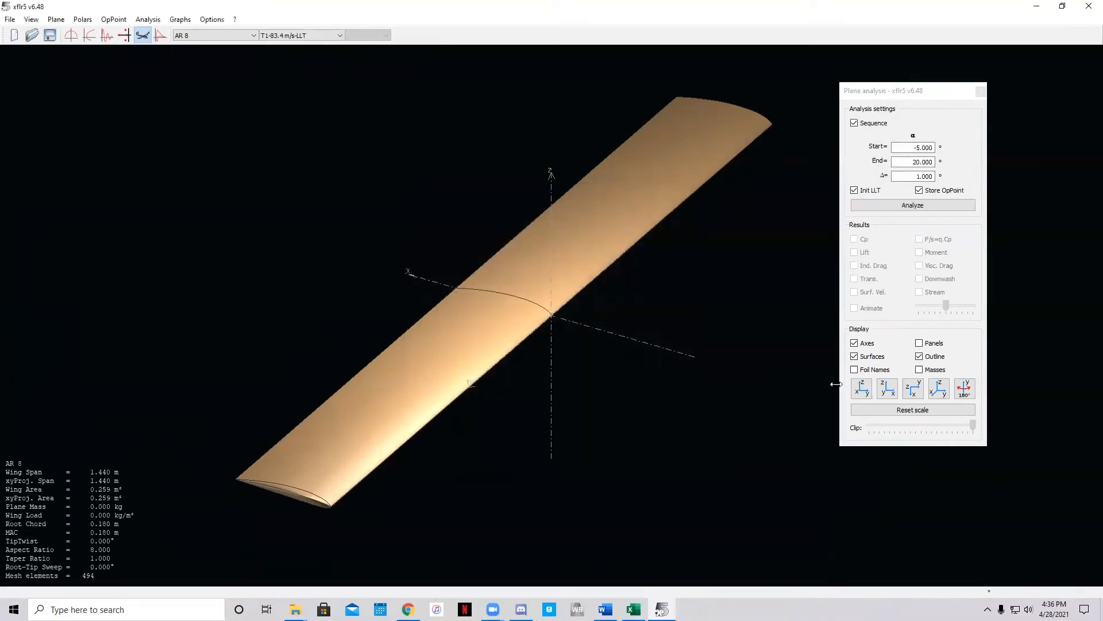
- Run the LLT analysis of the AR 8 plane from -5° to 20° in 1° increments and display the polar graphs
left_click(934, 206)
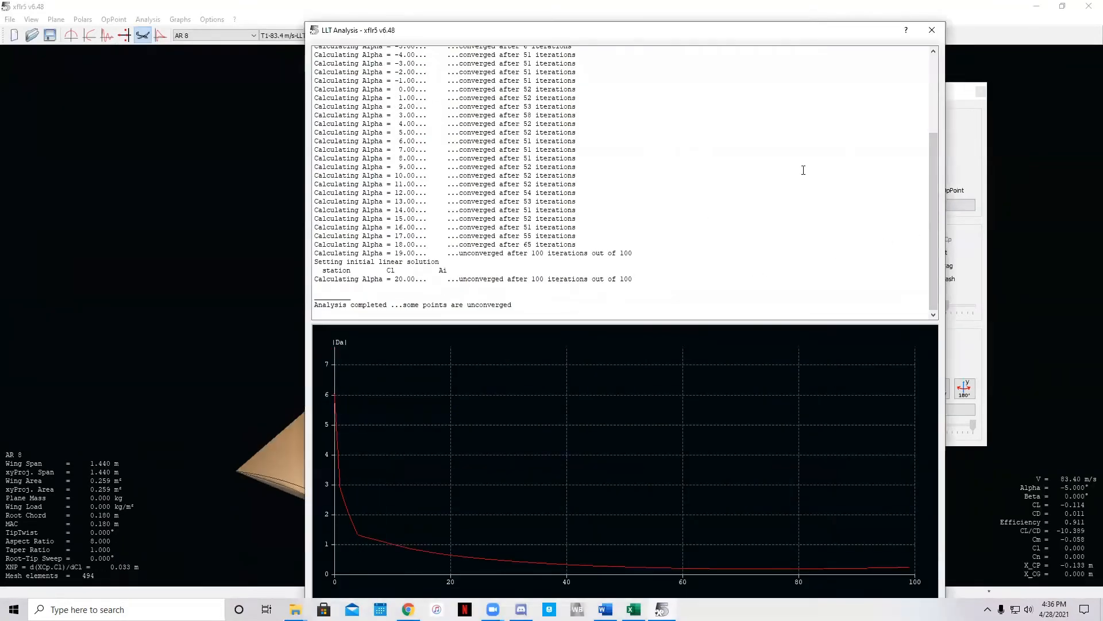
left_click(932, 30)
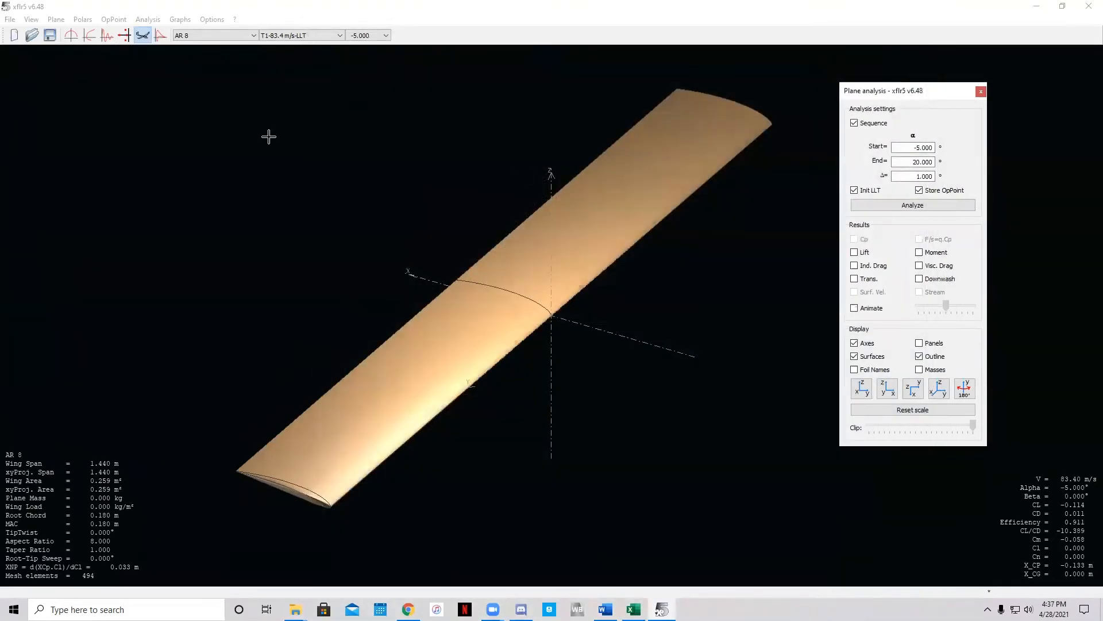
left_click(89, 35)
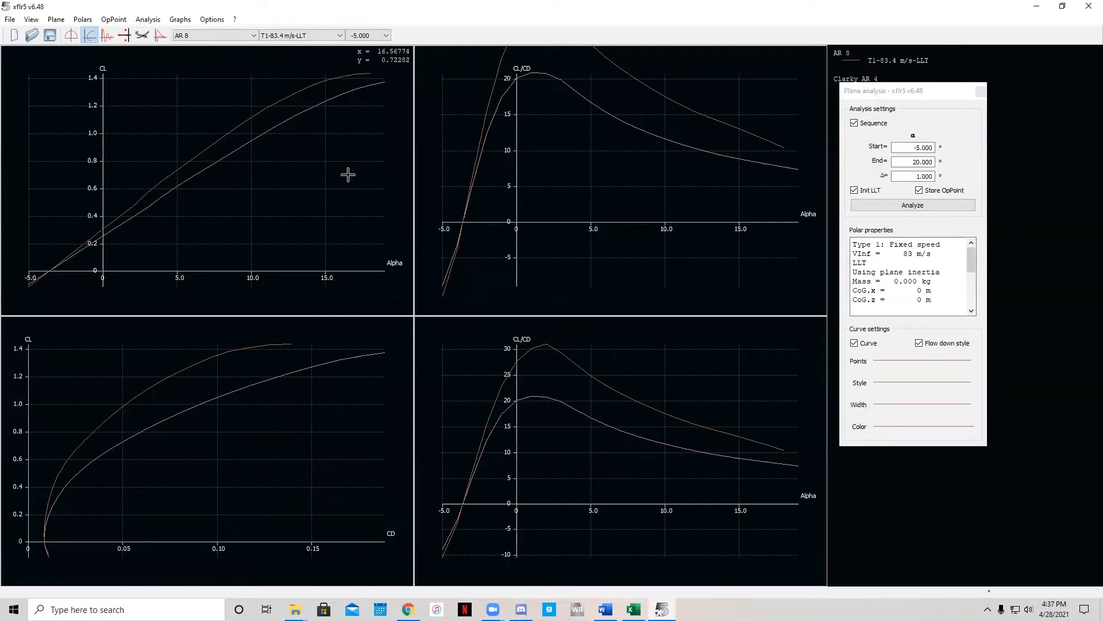
- Review the variables and options of the CL versus Alpha polar graph, keeping AR 8 as the current plane
double_click(248, 119)
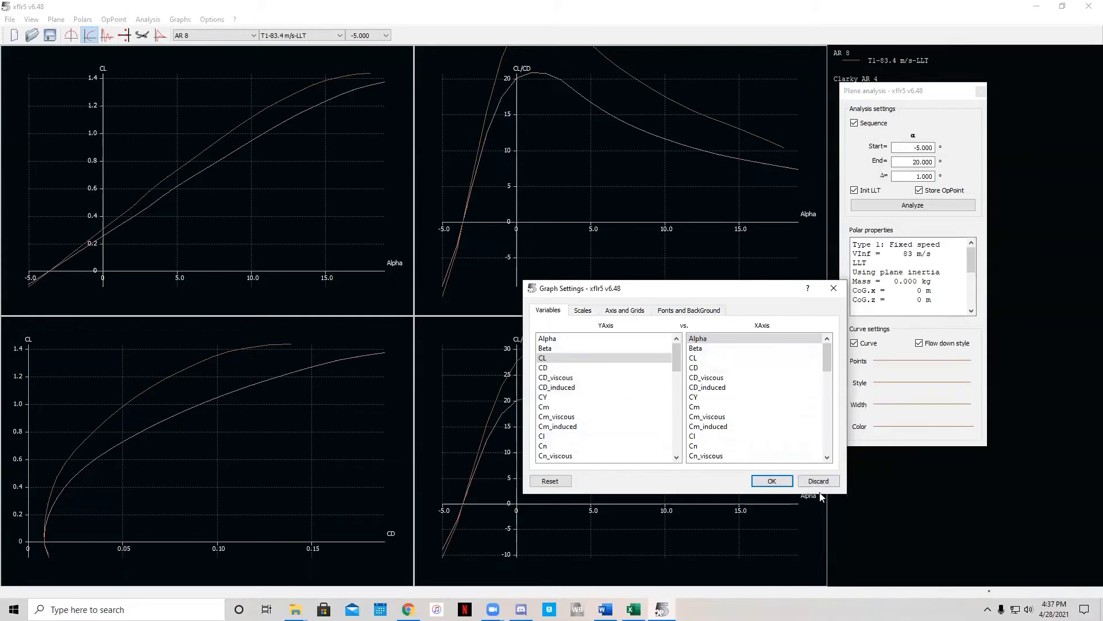
left_click(770, 481)
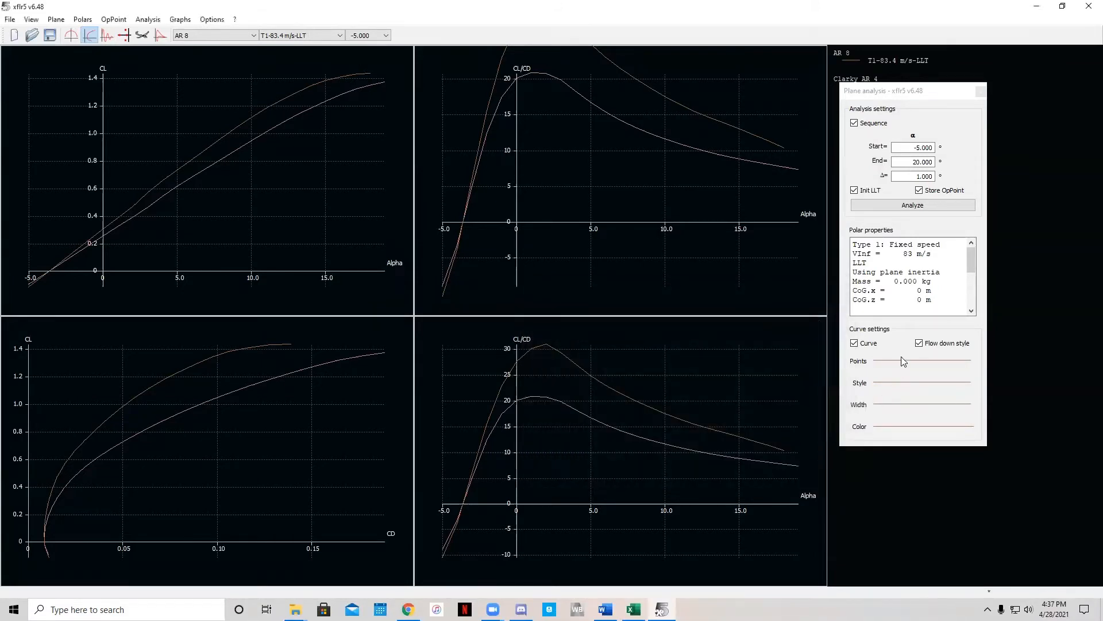
right_click(266, 143)
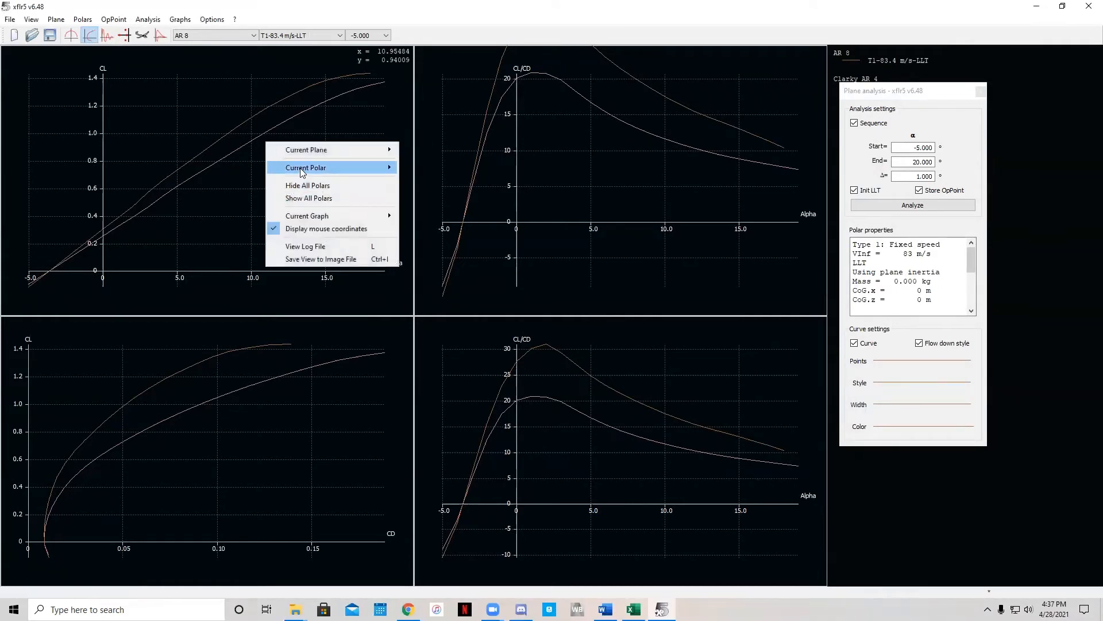
mouse_move(303, 173)
mouse_move(339, 149)
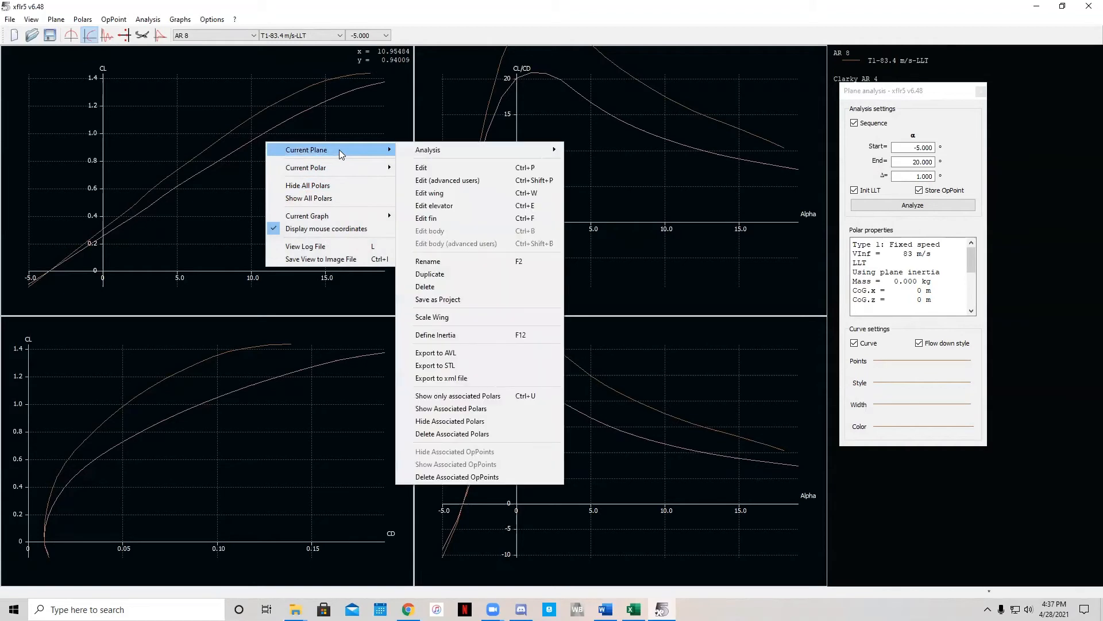
left_click(164, 94)
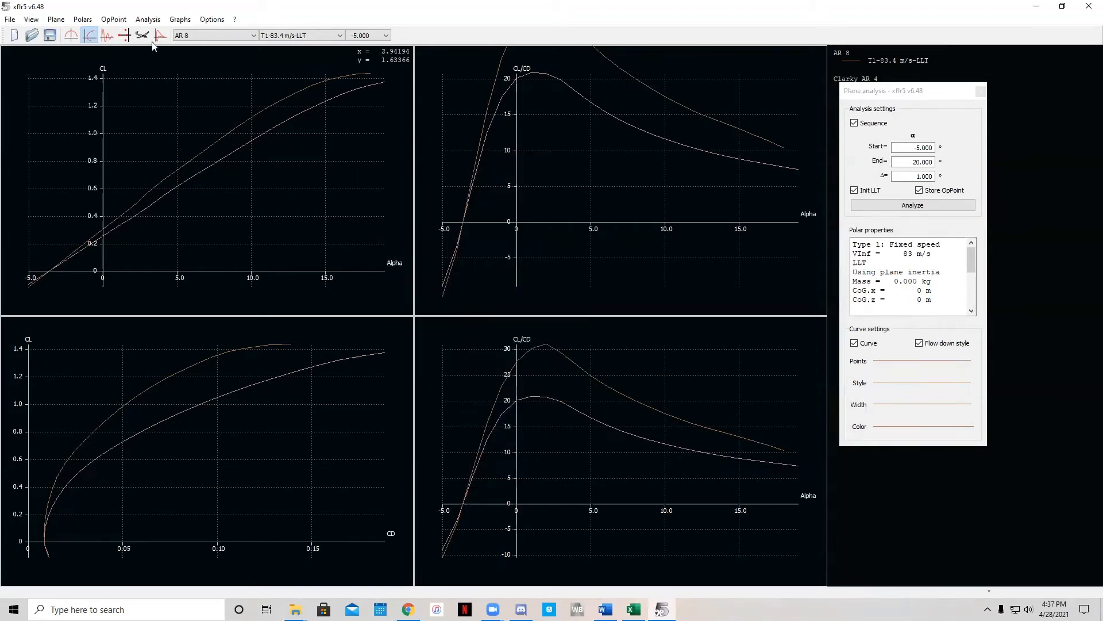
left_click(242, 35)
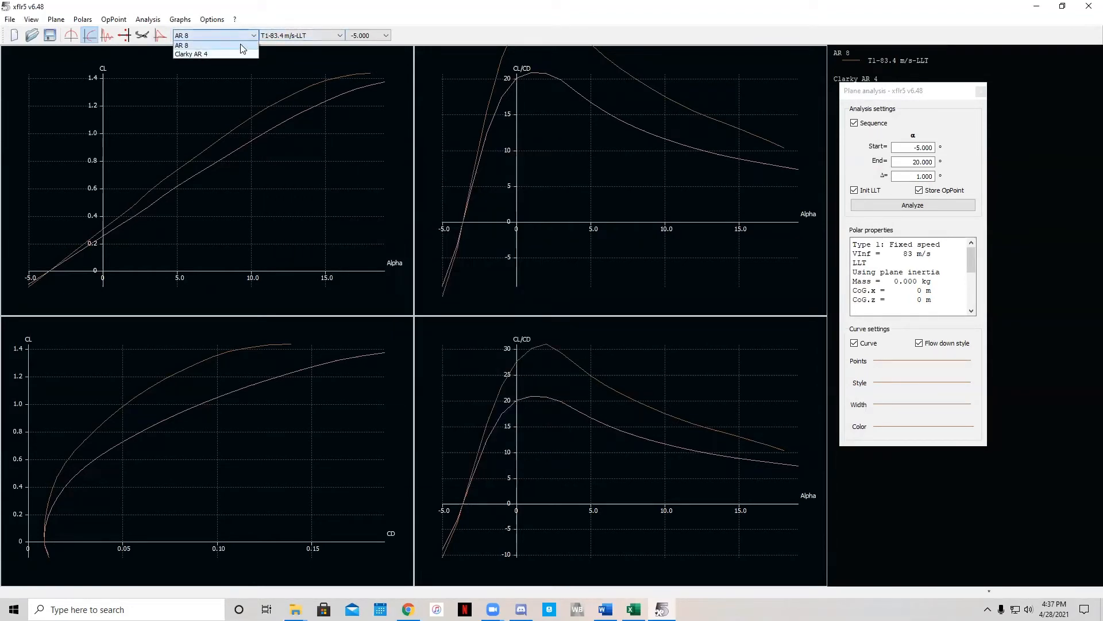
left_click(243, 46)
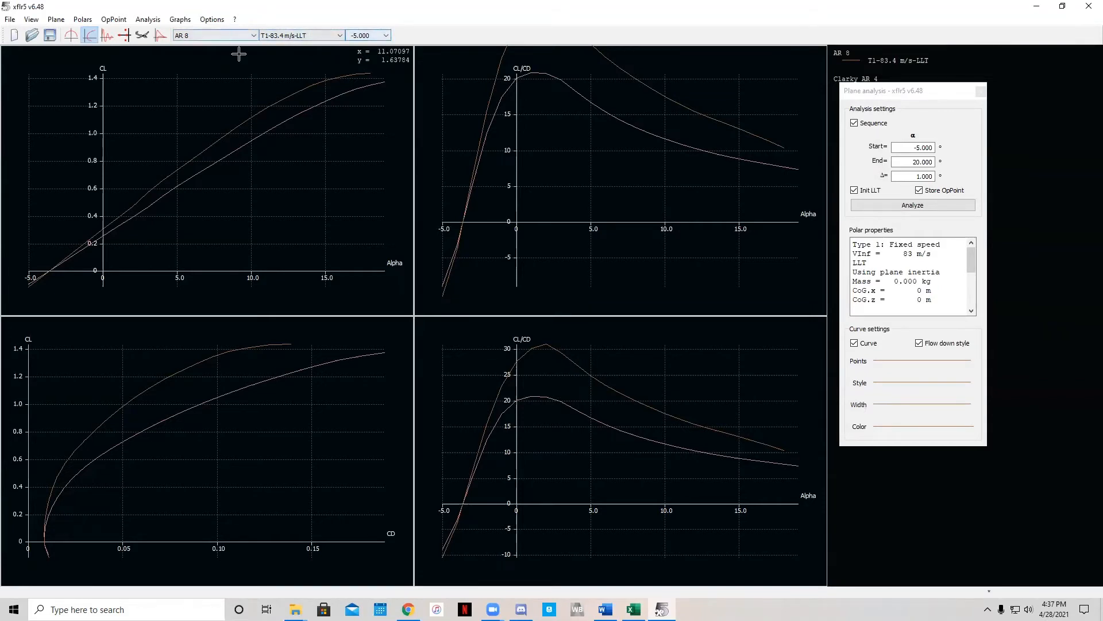
- Rescale the CL versus Alpha graph and review its axis, font, scale and variable settings
scroll(262, 214, "down", 4)
scroll(261, 213, "up", 9)
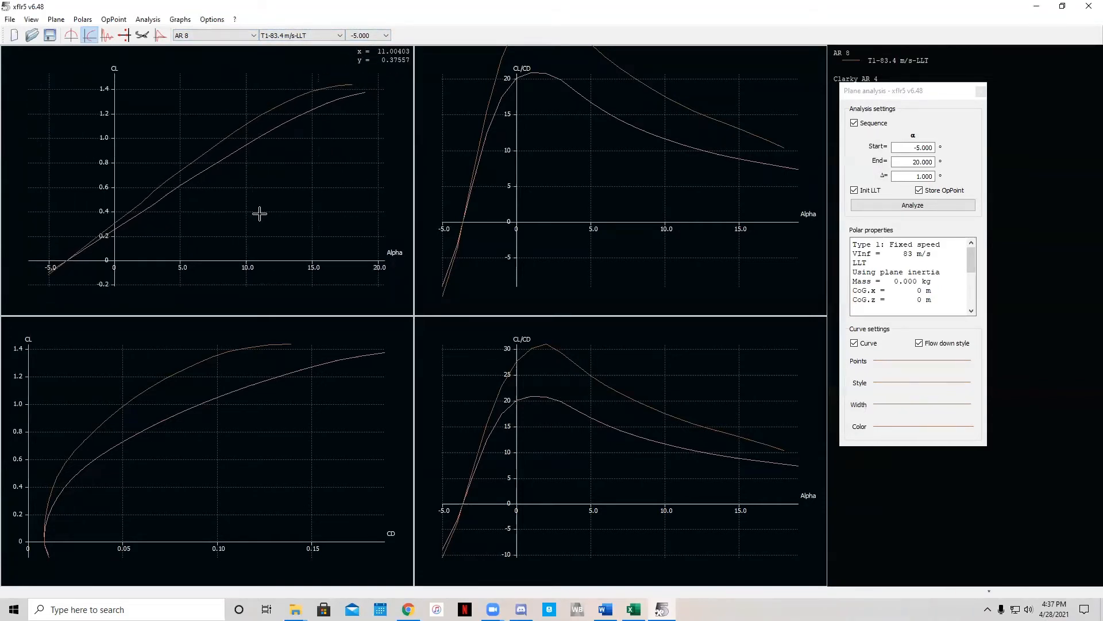
double_click(209, 153)
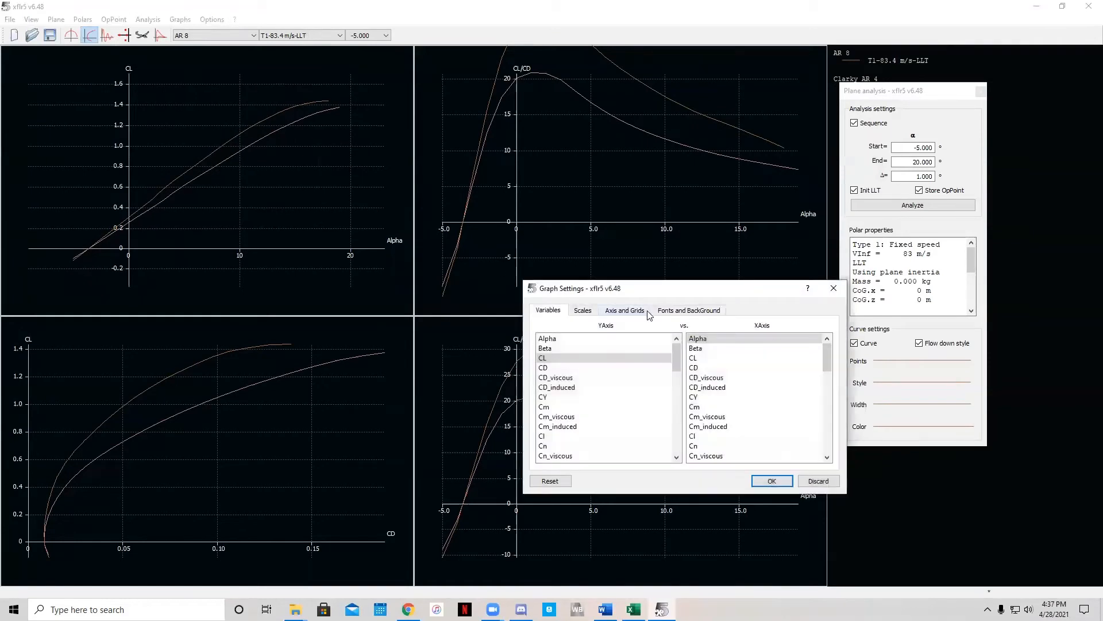
left_click(614, 312)
left_click(686, 313)
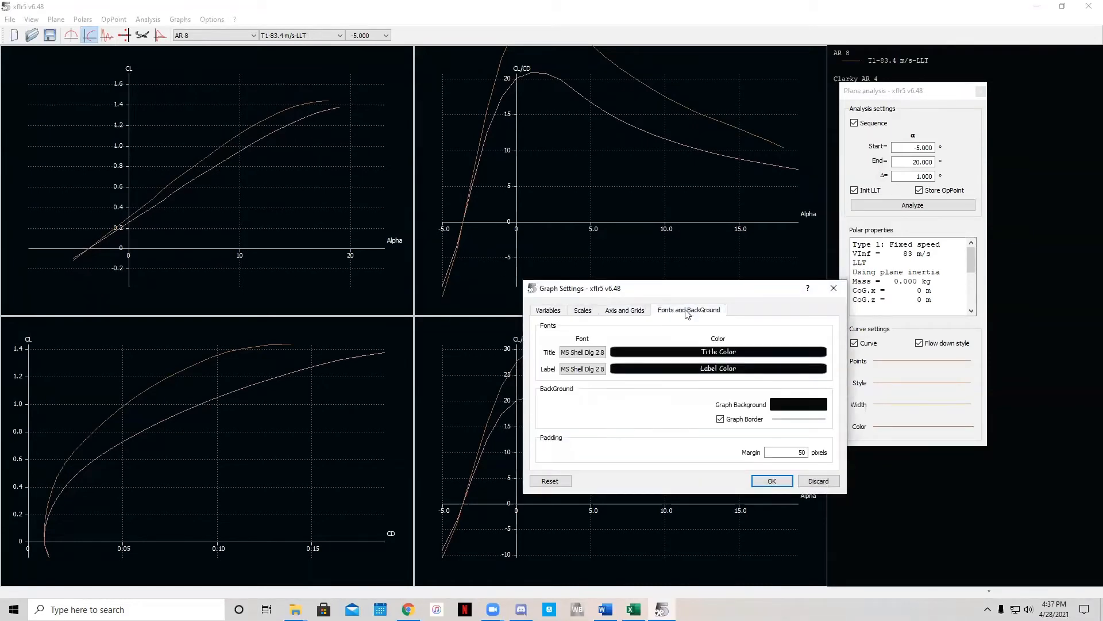
left_click(588, 312)
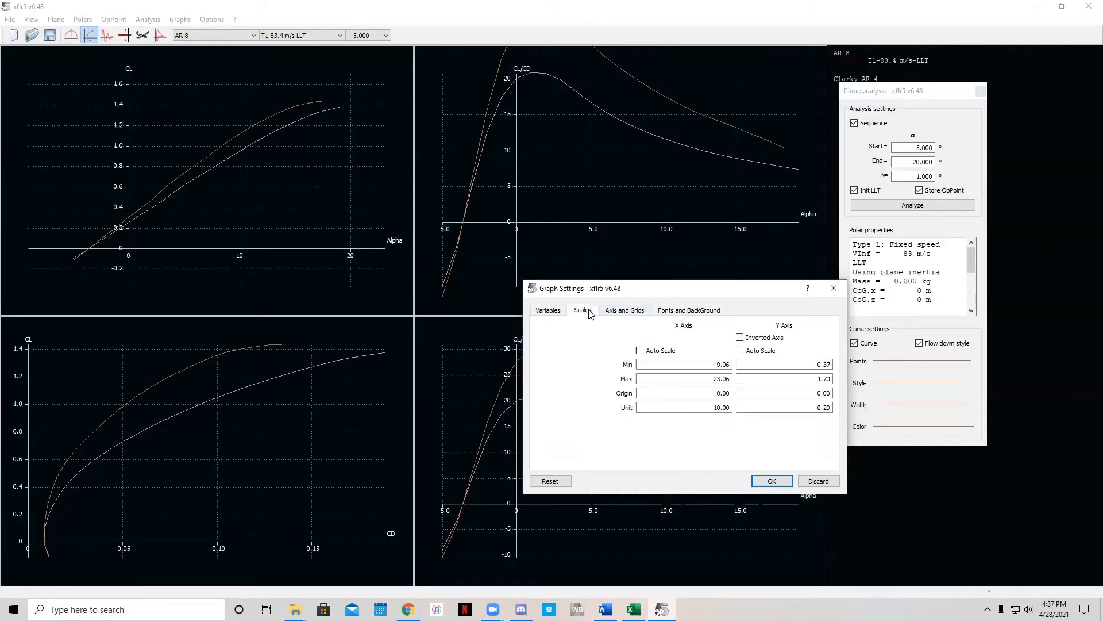
left_click(558, 313)
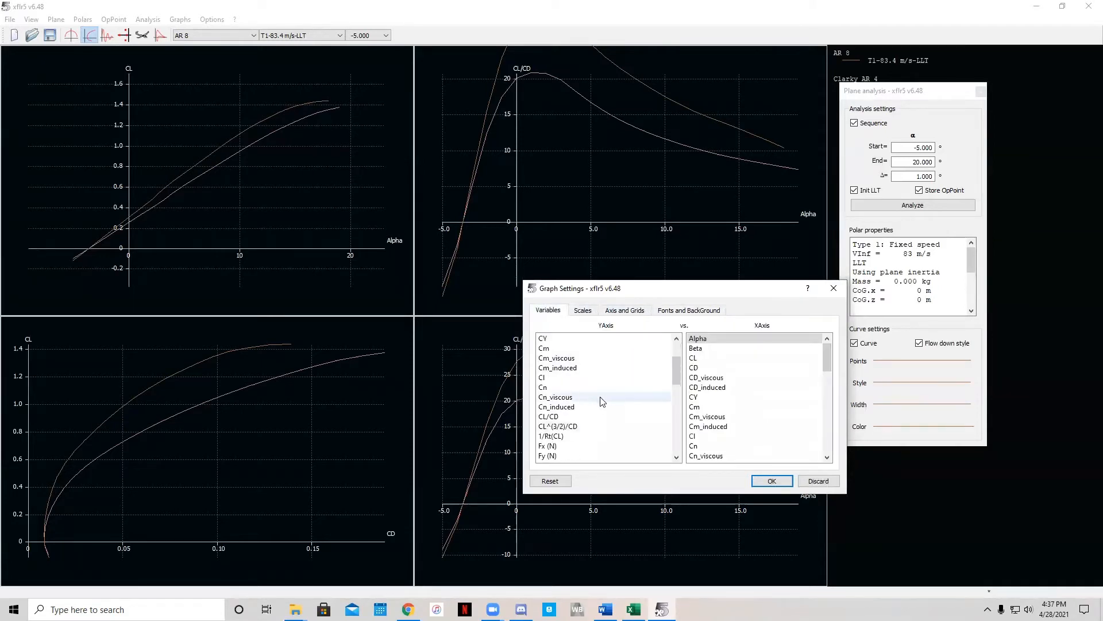
left_click(772, 482)
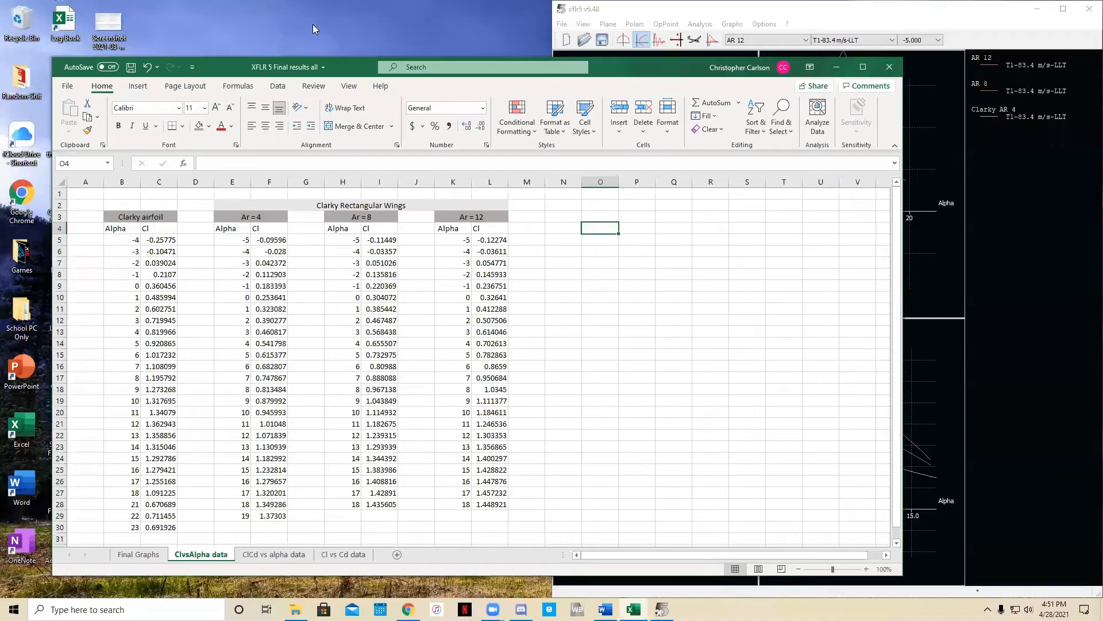
left_click(632, 331)
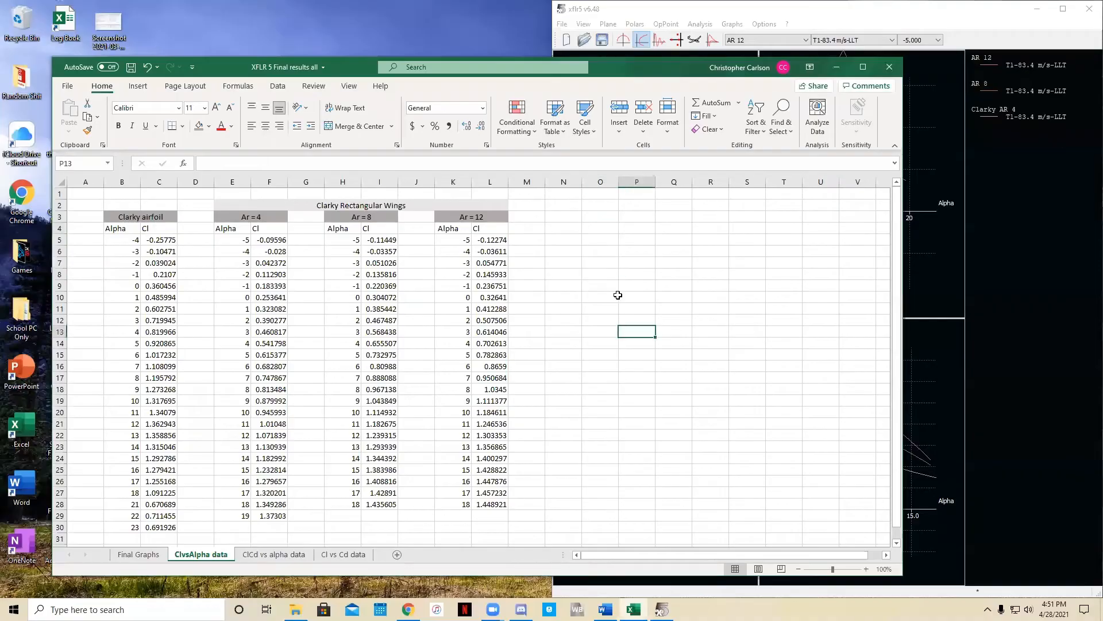
left_click(595, 251)
left_click(559, 233)
left_click(615, 229)
right_click(616, 232)
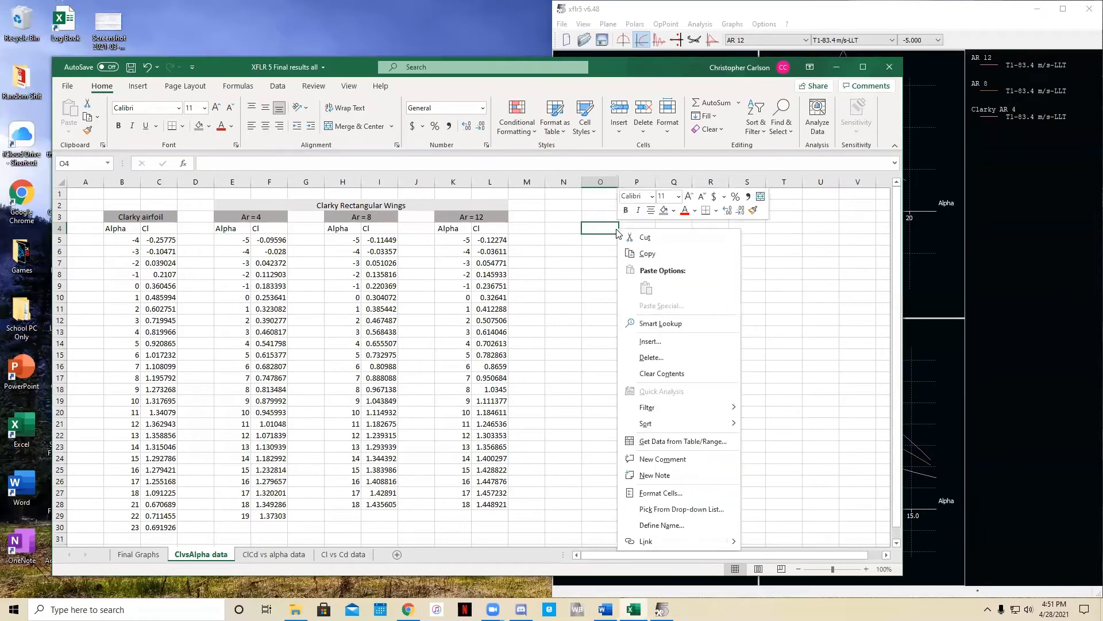
key("Escape")
left_click(1052, 219)
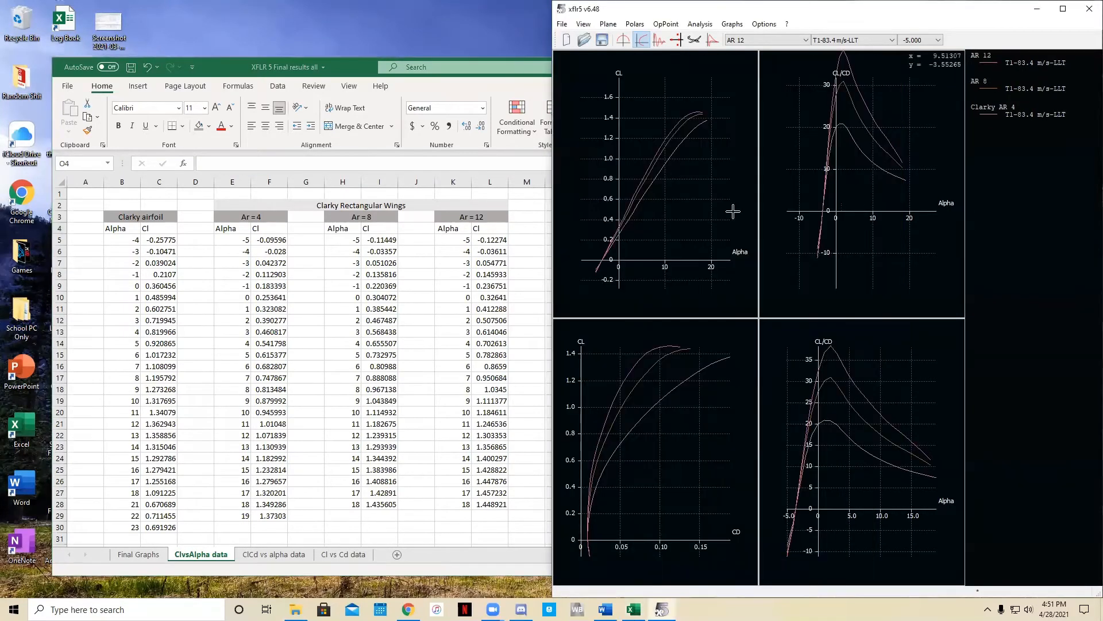
- Switch to the Excel results workbook, reposition its window and check the Final Graphs sheet before returning to ClvsAlpha data
left_click(343, 69)
left_click_drag(347, 74, 413, 58)
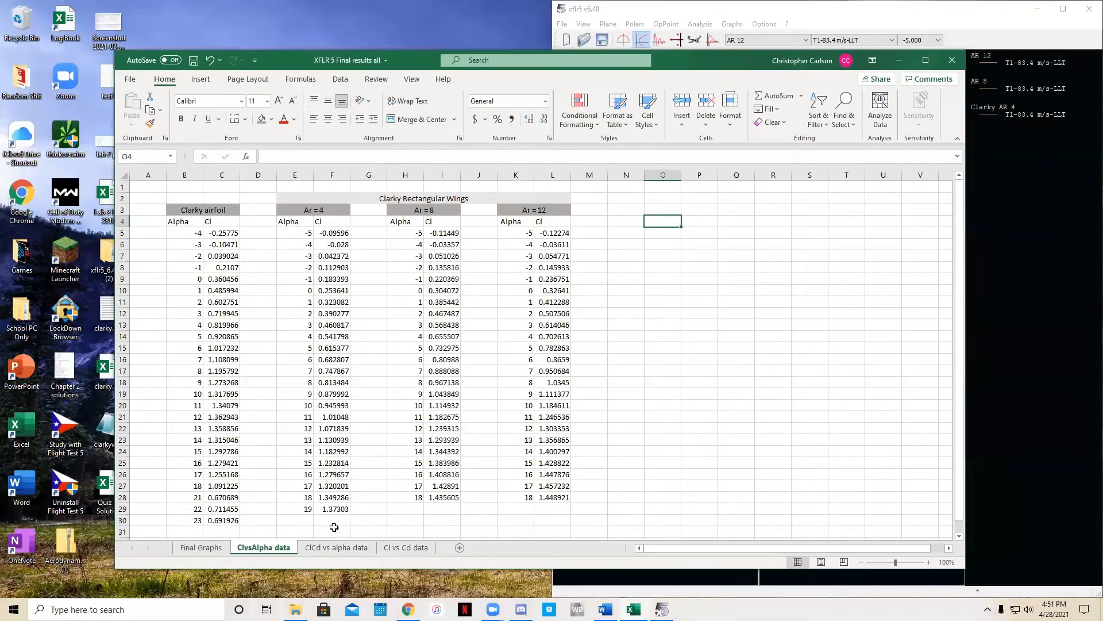
left_click(200, 548)
left_click(263, 547)
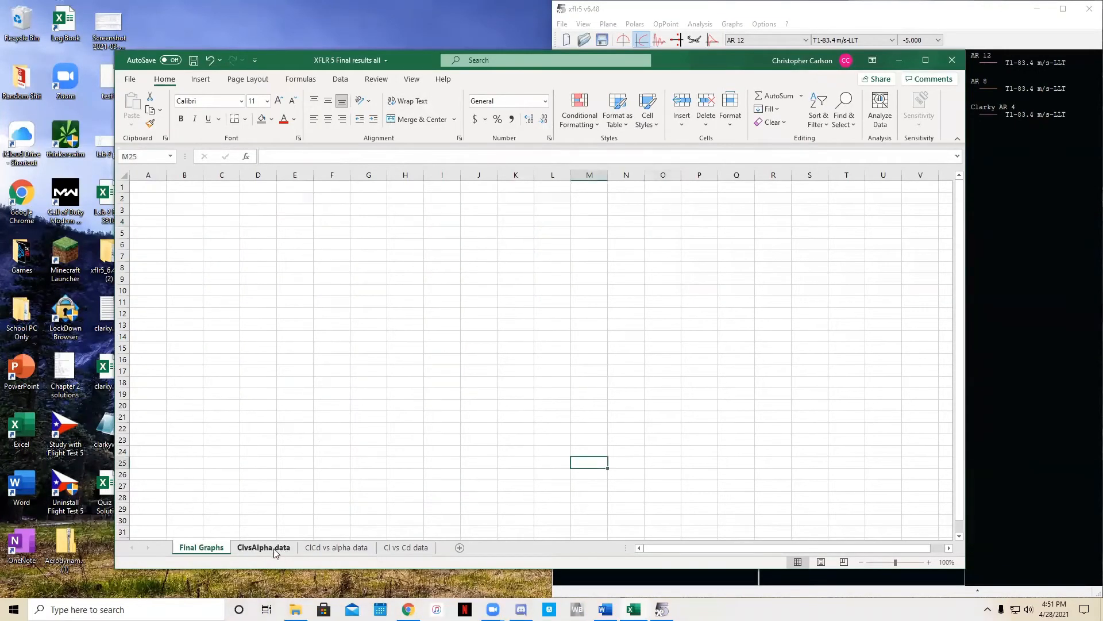
- Insert an empty scatter chart with straight lines on the ClvsAlpha data sheet and place it beside the data tables
left_click(614, 223)
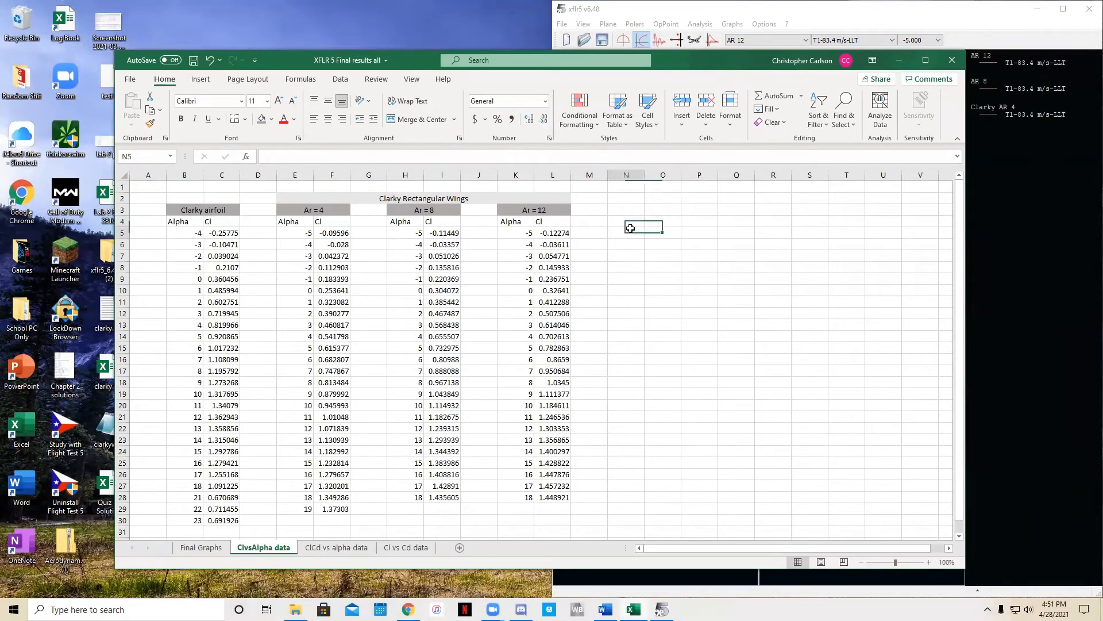
left_click(340, 78)
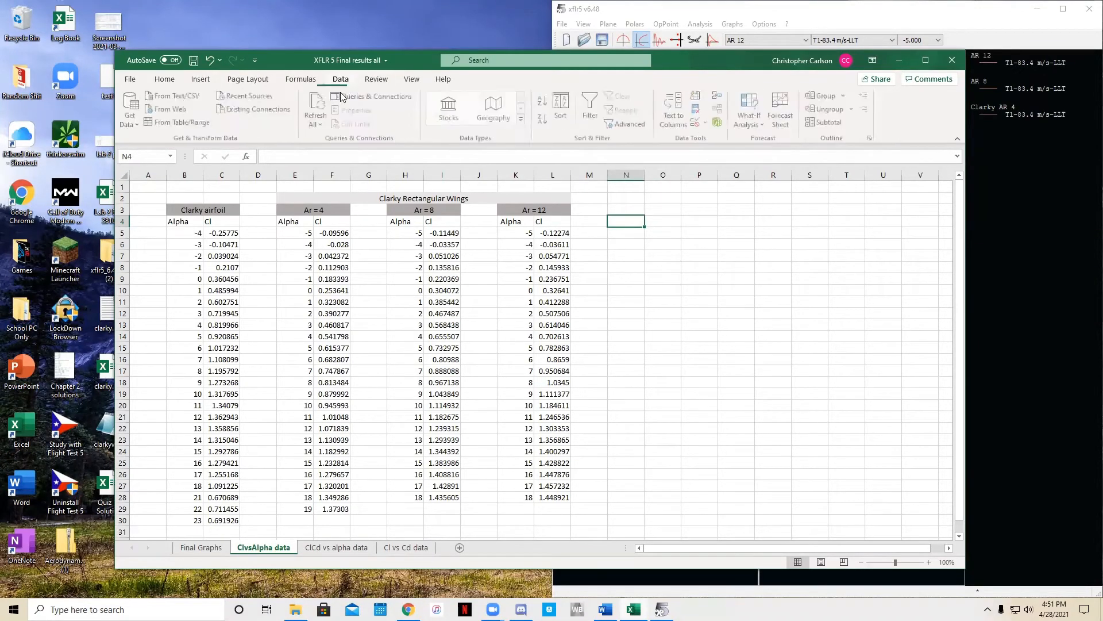
left_click(200, 79)
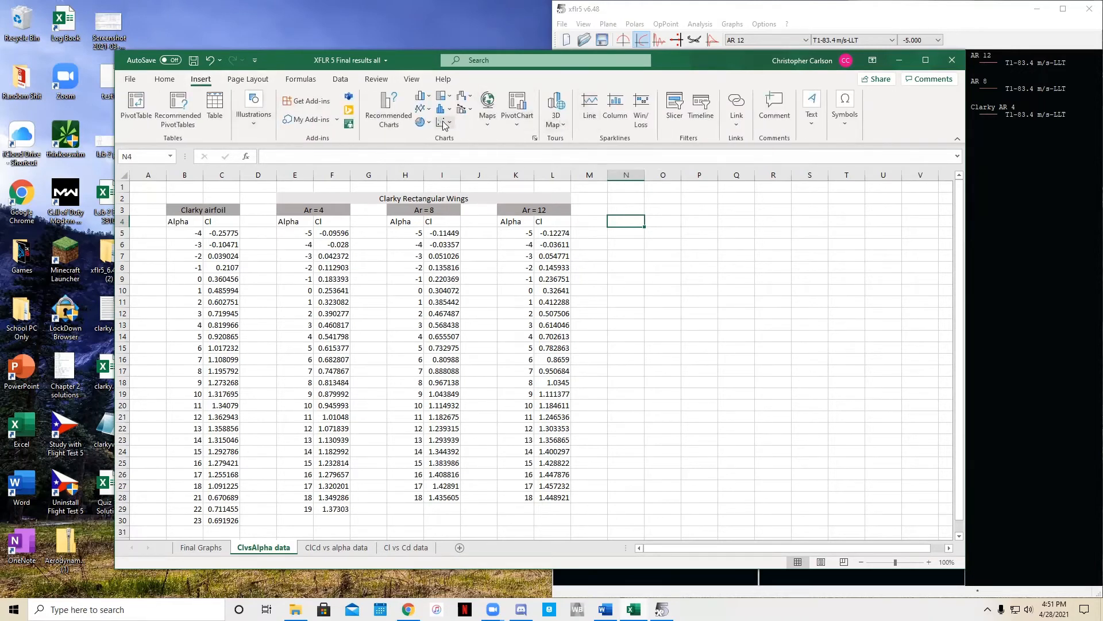
left_click(443, 122)
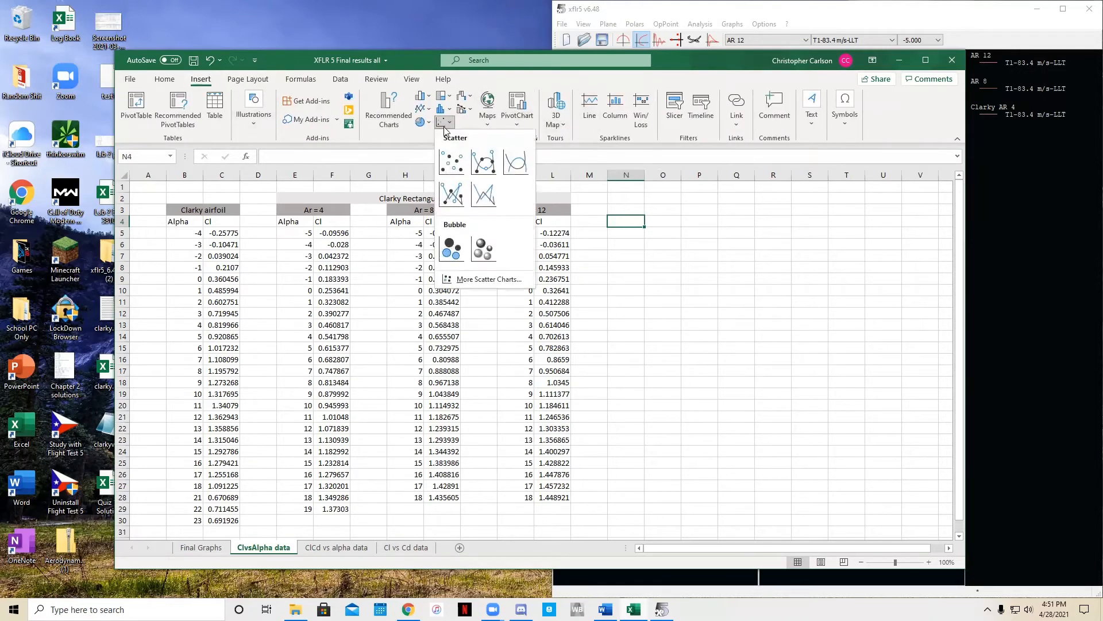
left_click(482, 195)
left_click_drag(633, 293, 841, 236)
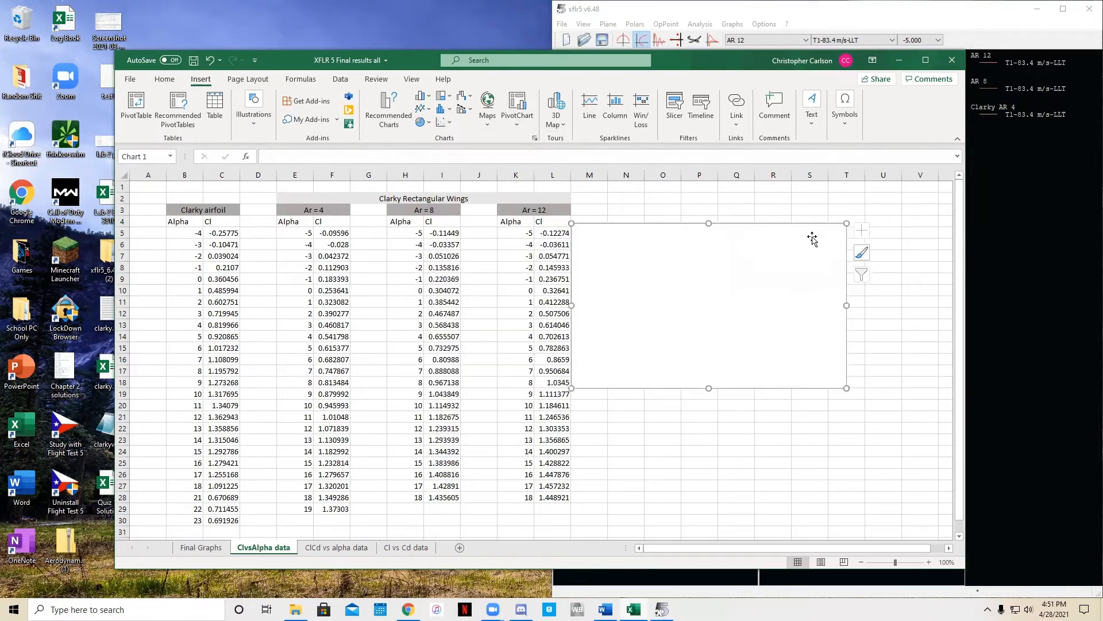
- Open the data source selection of the empty chart and arrange the windows so the data tables stay accessible
double_click(808, 270)
left_click(952, 183)
right_click(785, 257)
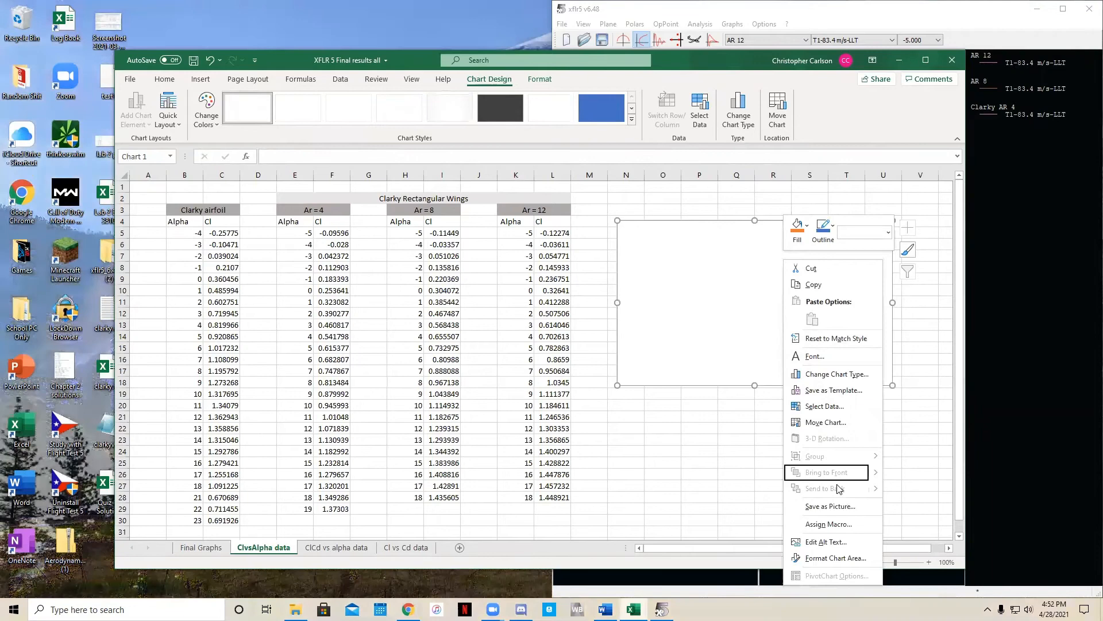
left_click(834, 406)
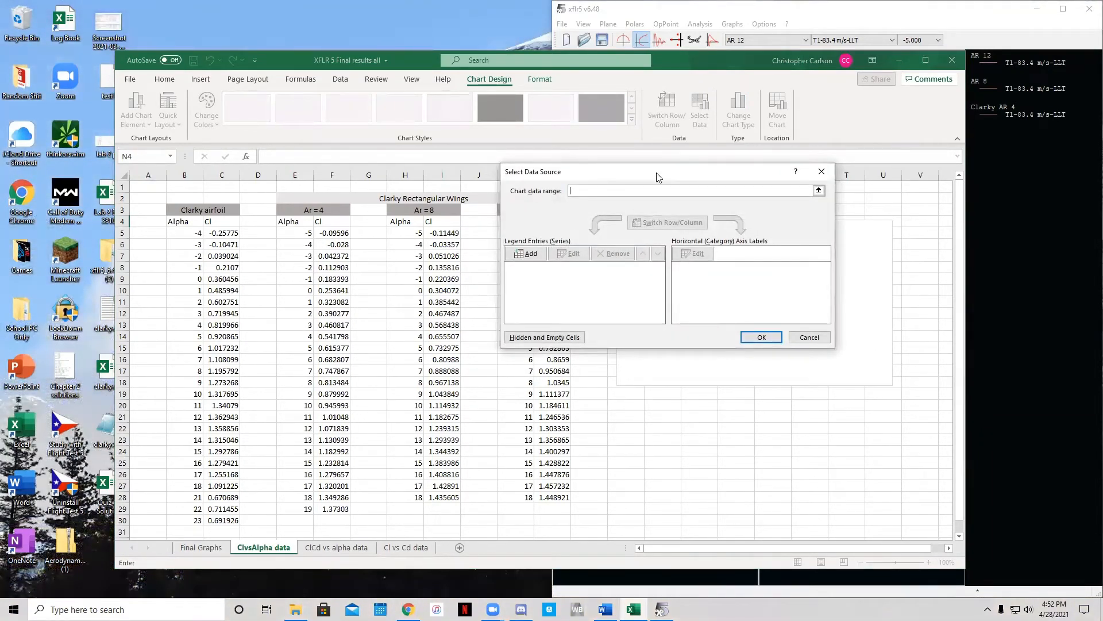
left_click_drag(659, 177, 744, 146)
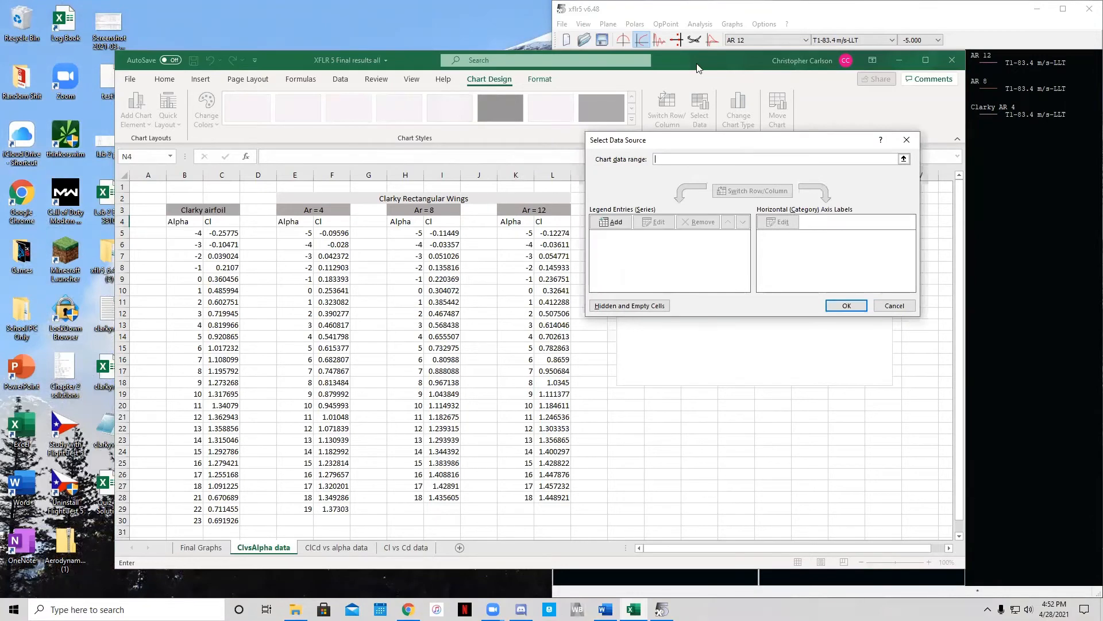
left_click_drag(698, 68, 643, 44)
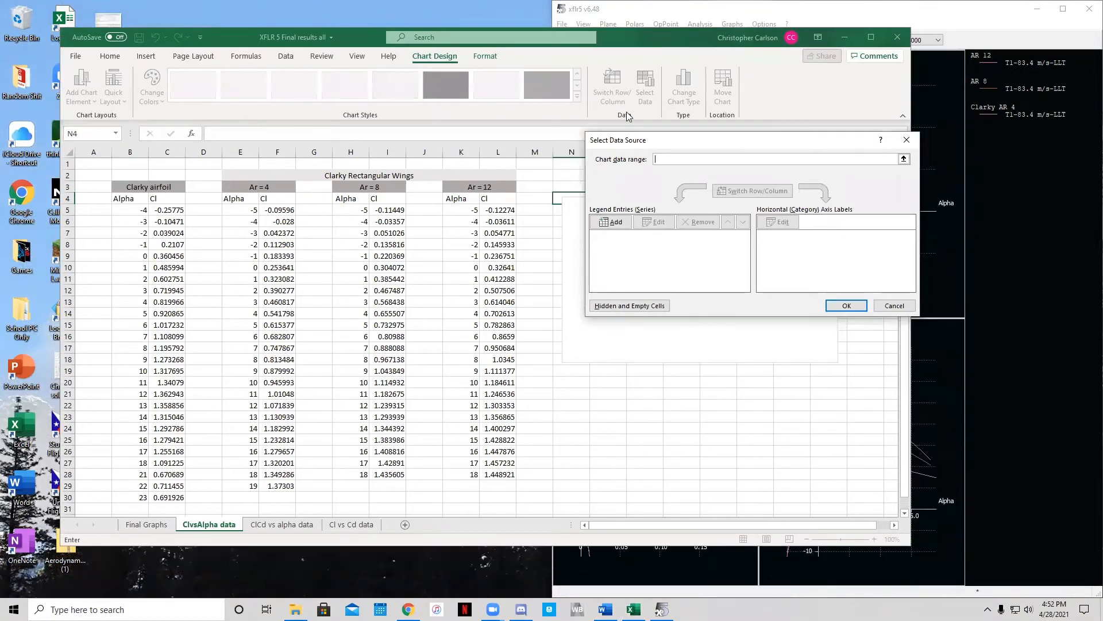
- Add a data series to the empty chart and enter Clarky Airfoil as its series name
left_click(612, 221)
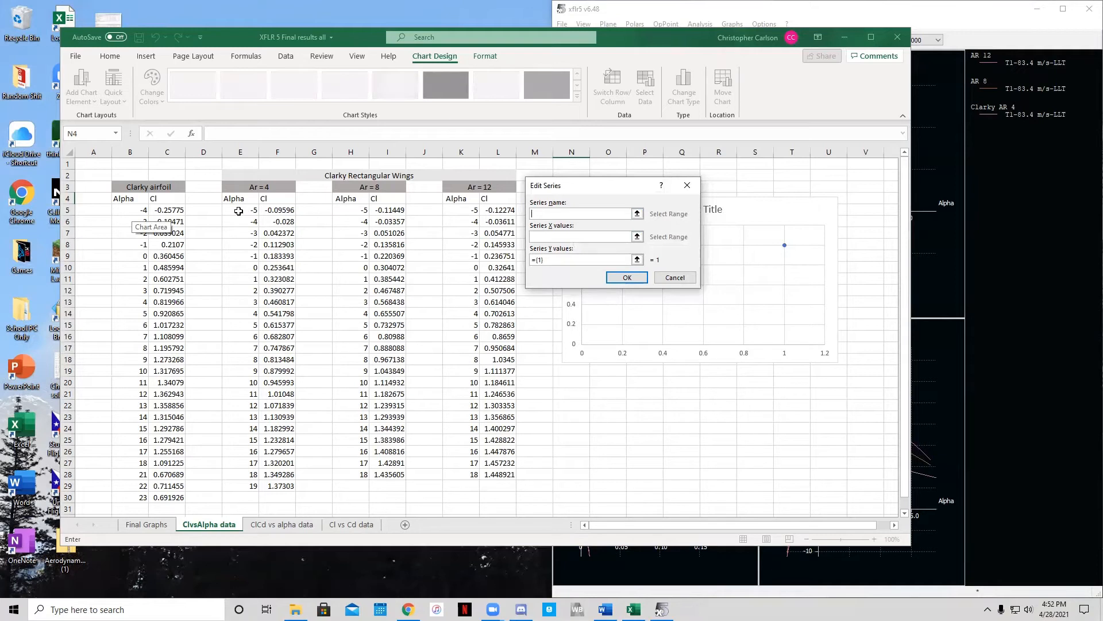
mouse_move(237, 208)
left_mouse_down()
mouse_move(246, 493)
mouse_move(244, 207)
left_mouse_up()
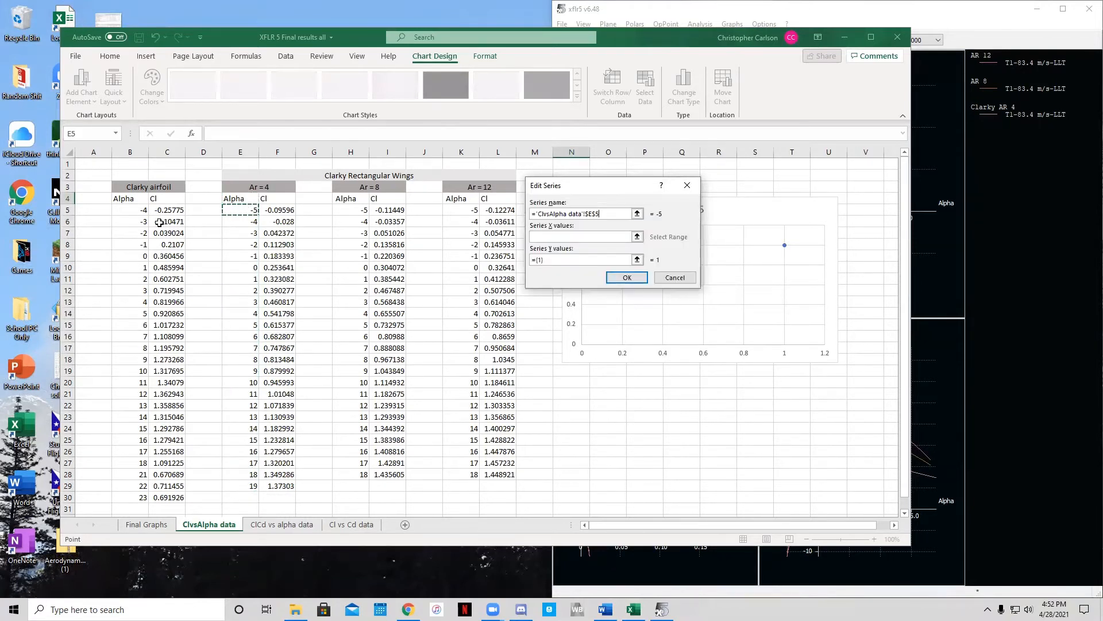
left_click_drag(136, 210, 139, 498)
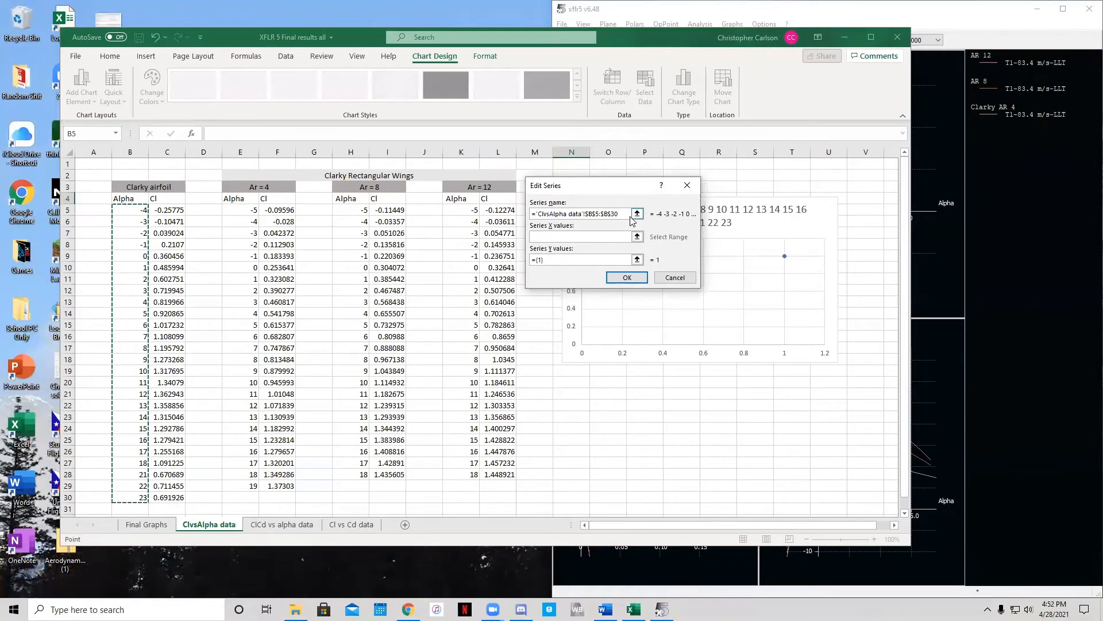
left_click_drag(614, 214, 502, 216)
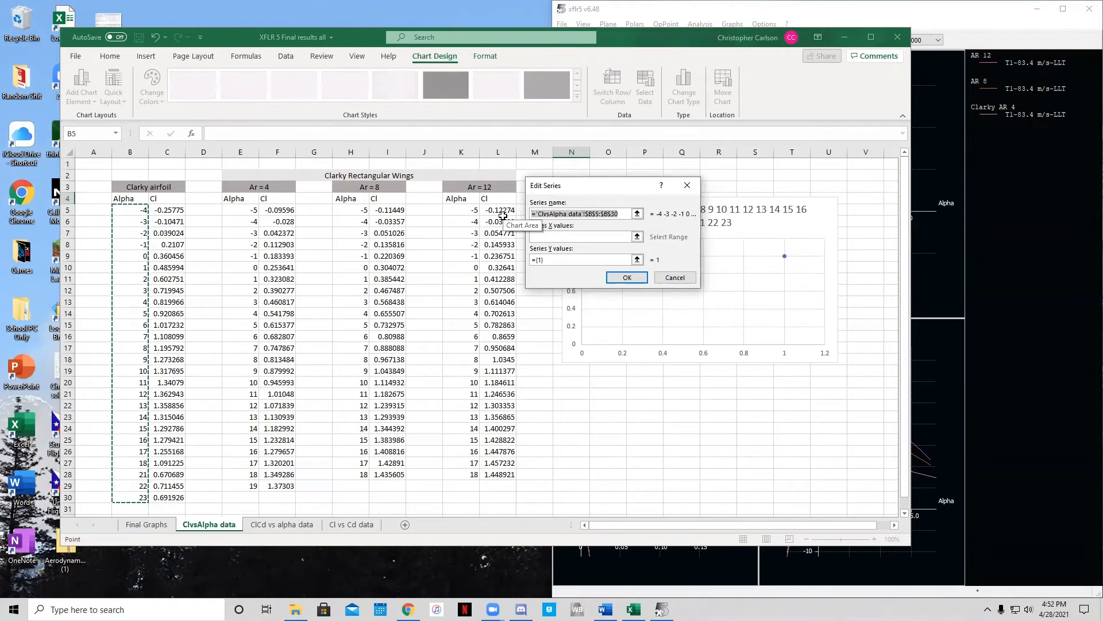
type("Clarky Airfoil")
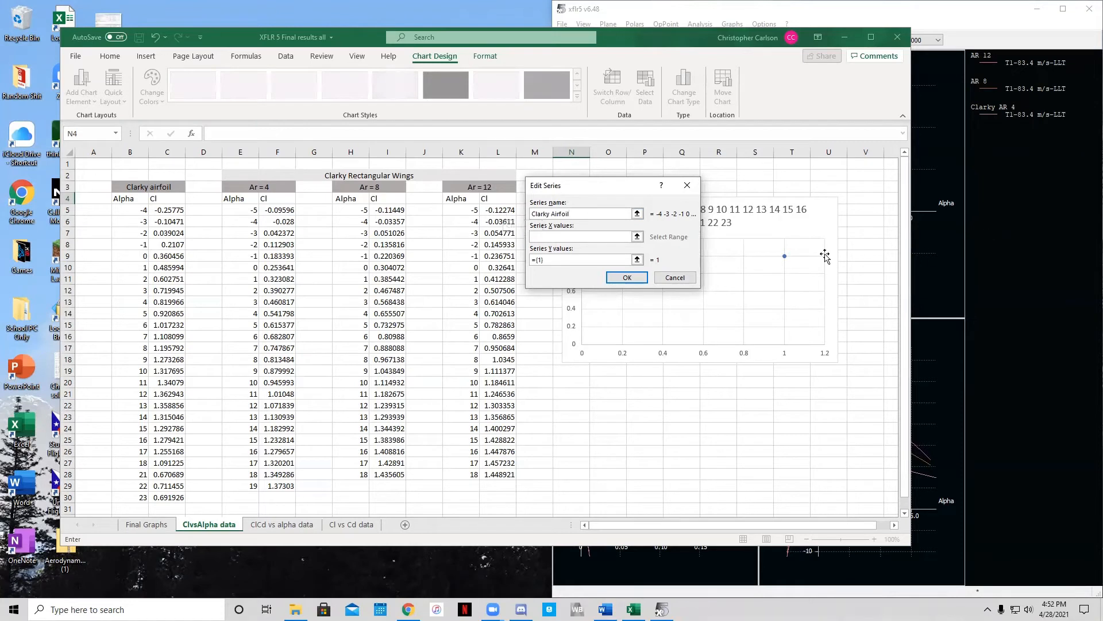
- Assign the airfoil's Alpha values B5:B30 as the new series' X values and its Cl values C5:C30 as Y values
left_click(636, 237)
left_click_drag(141, 210, 126, 321)
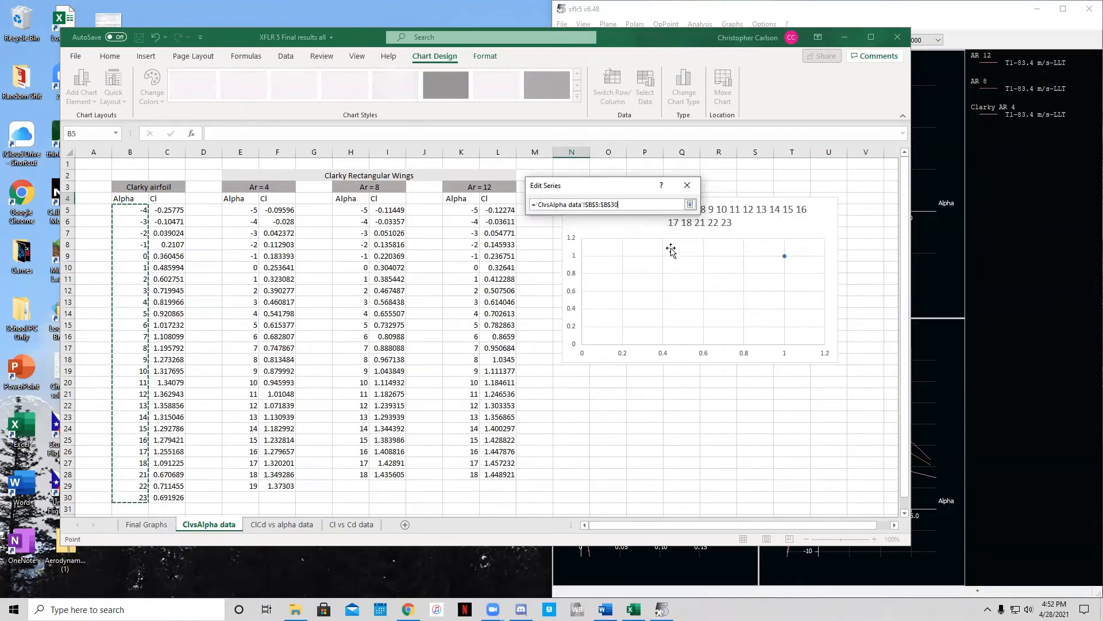
key("Return")
left_click(638, 259)
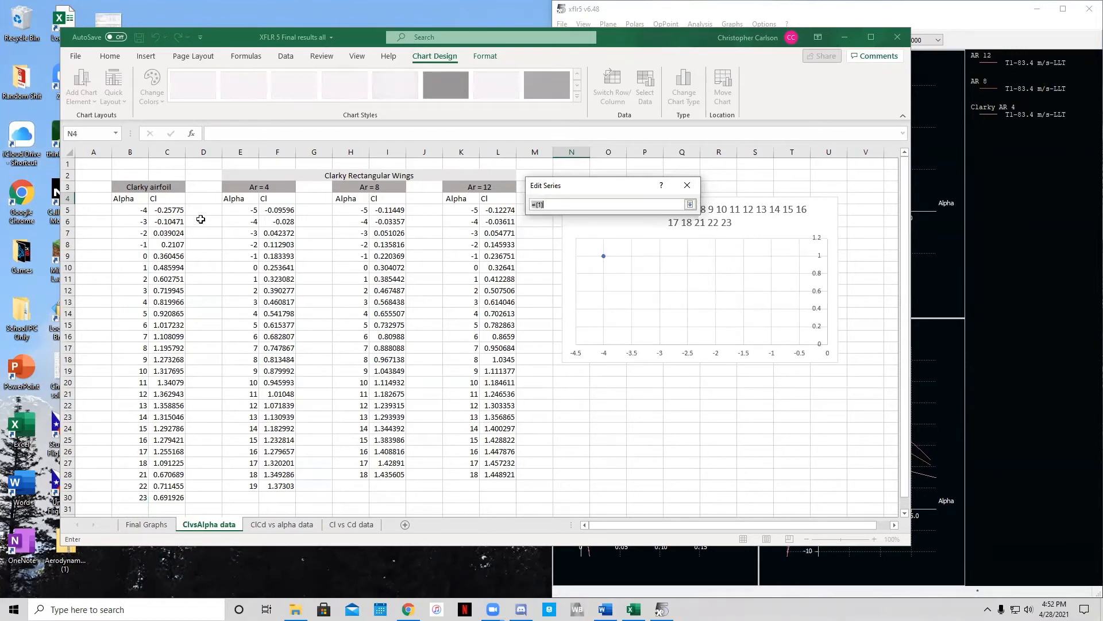
left_click_drag(177, 210, 173, 497)
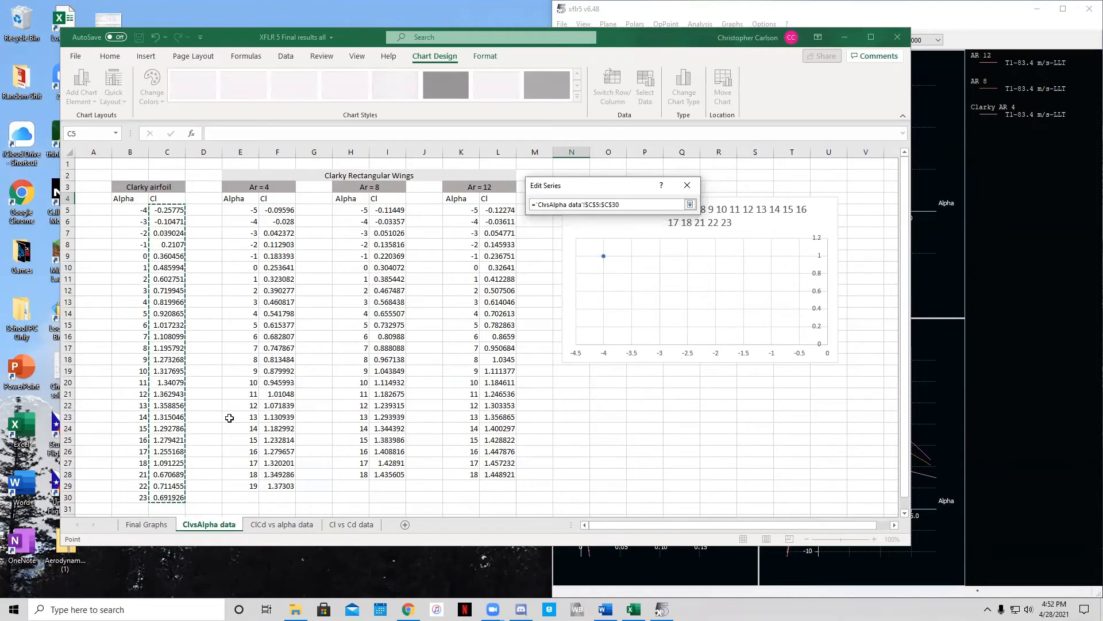
key("Return")
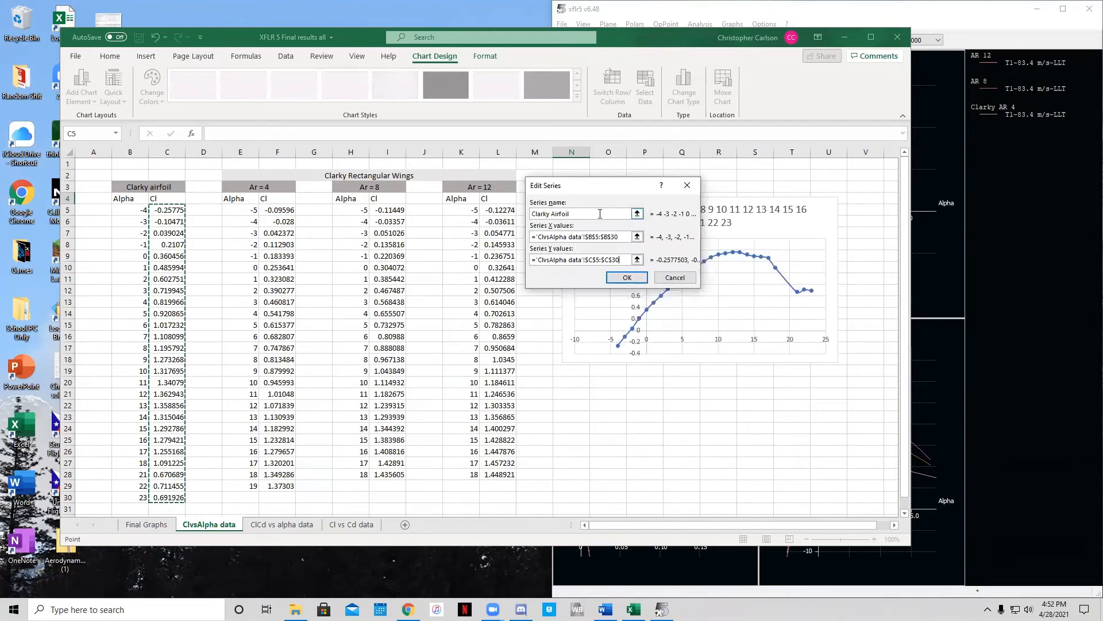
left_click(627, 278)
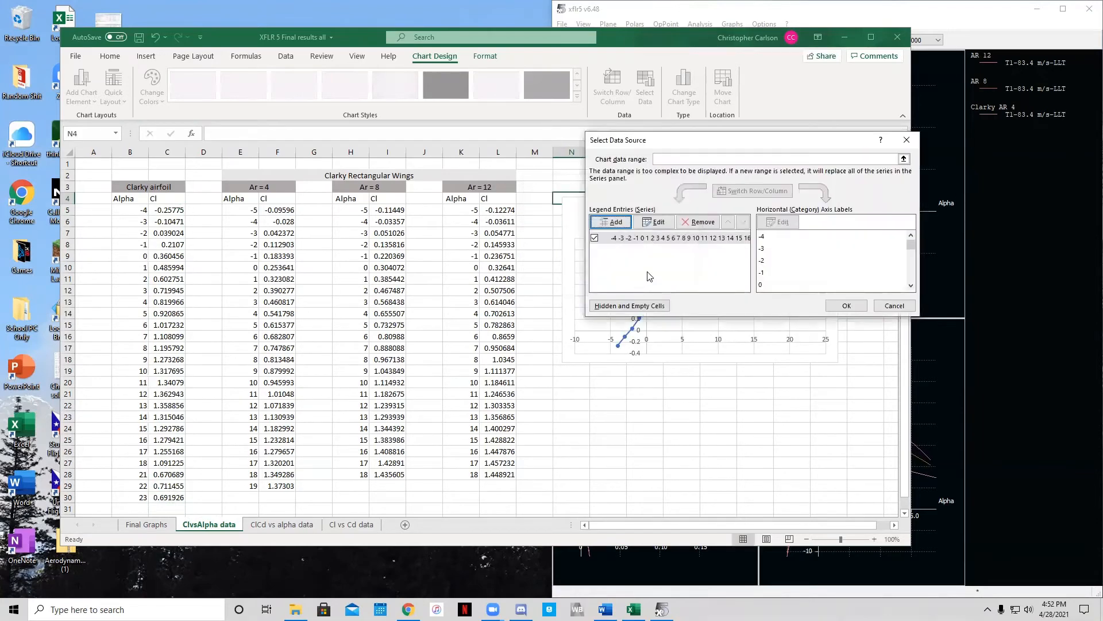
- Replace the cell-range name of the airfoil series with Clarky Airfoil
double_click(682, 239)
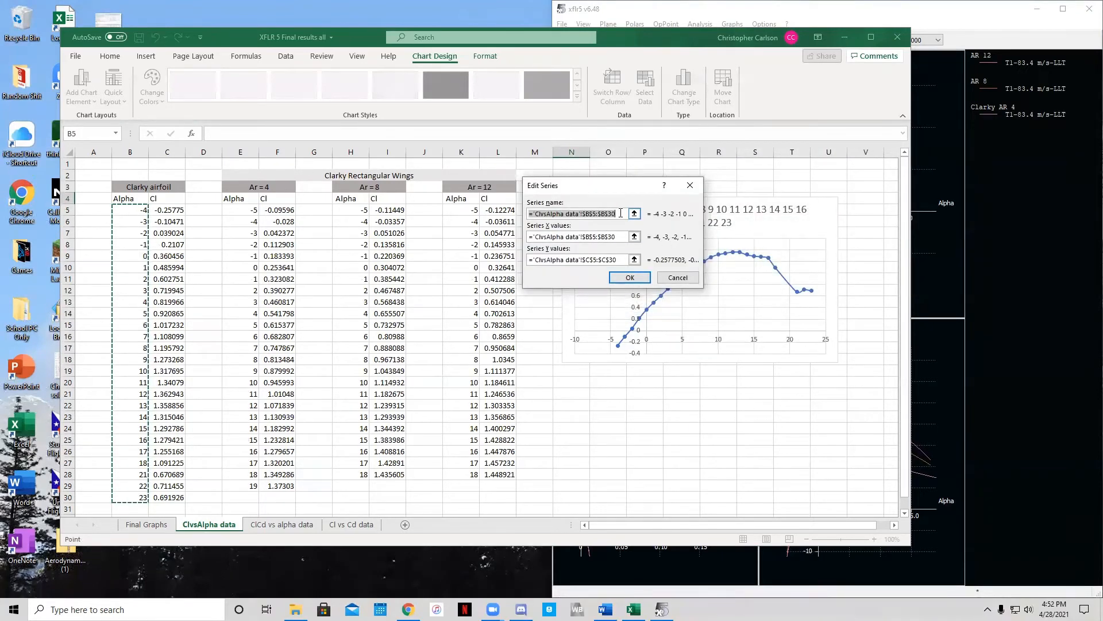
left_click_drag(619, 213, 520, 218)
type("Clarky Airfoil")
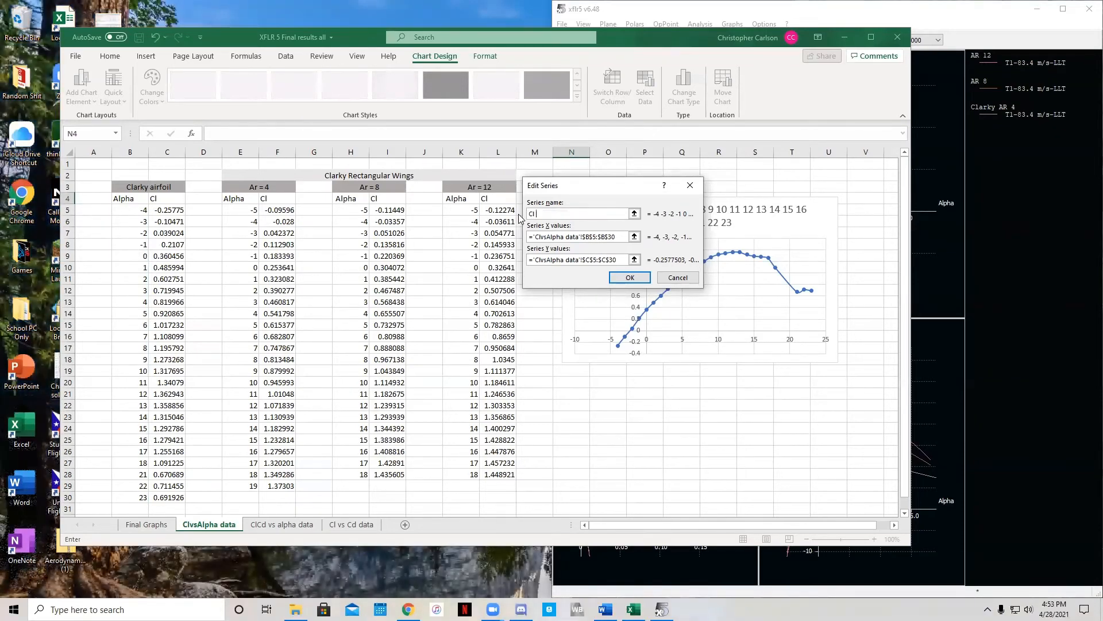
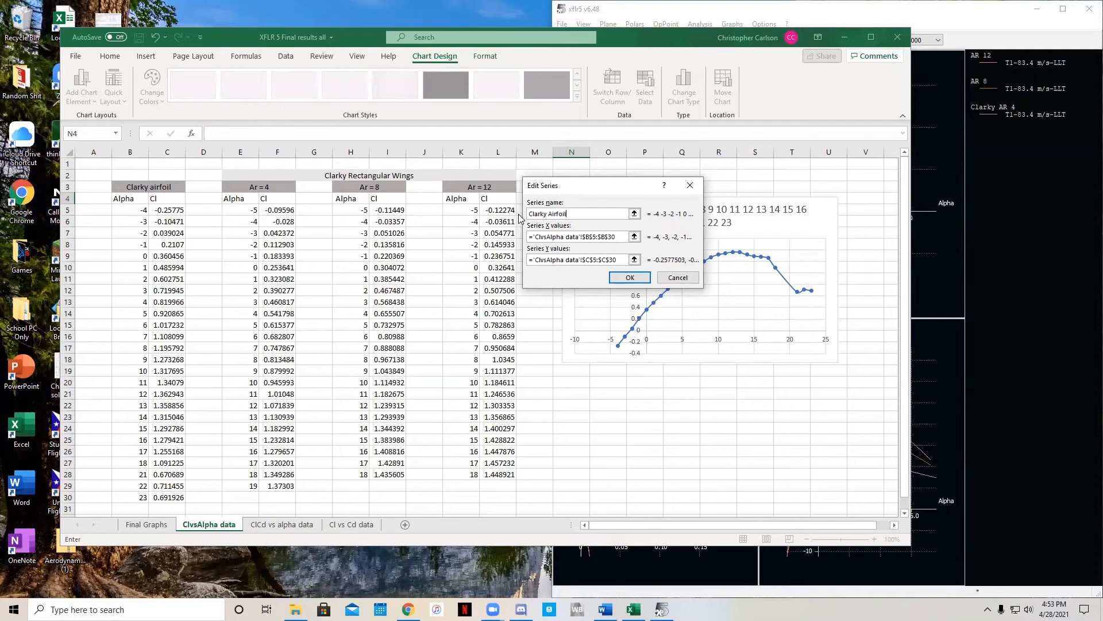
left_click(630, 278)
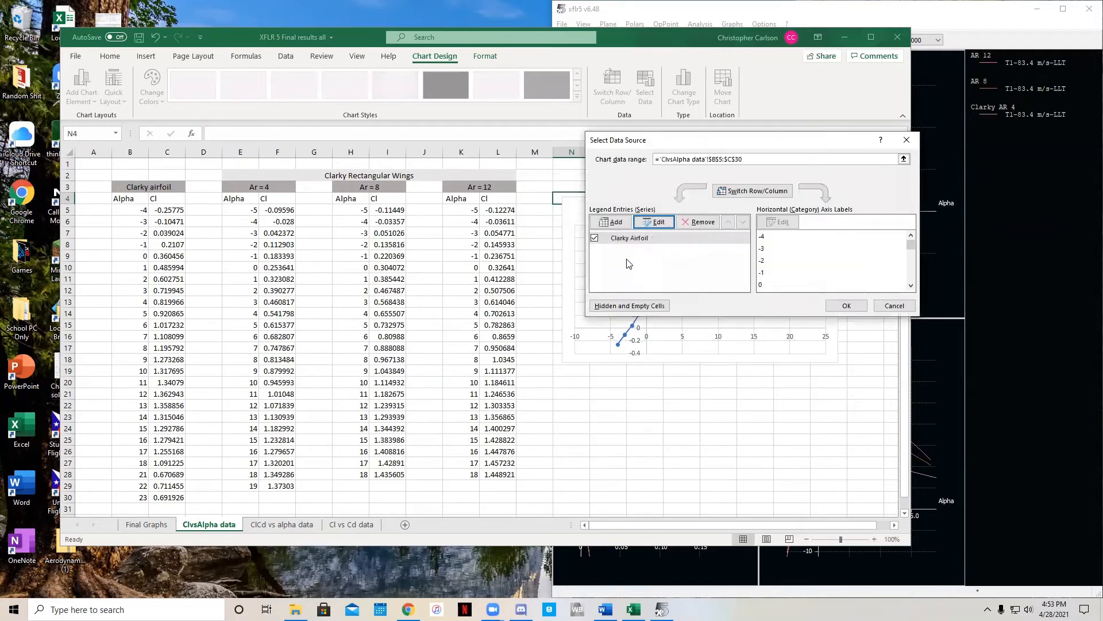
left_click(804, 159)
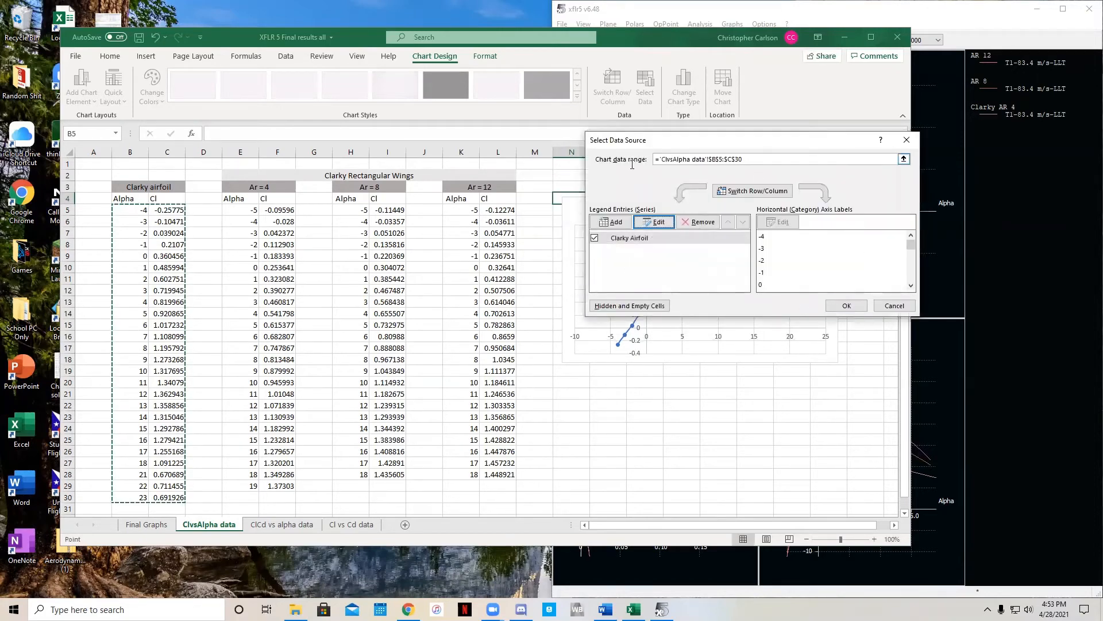
- Add a series named Wing AR=4 with Alpha values E5:E29 as X and Cl values F5:F29 as Y
left_click(620, 225)
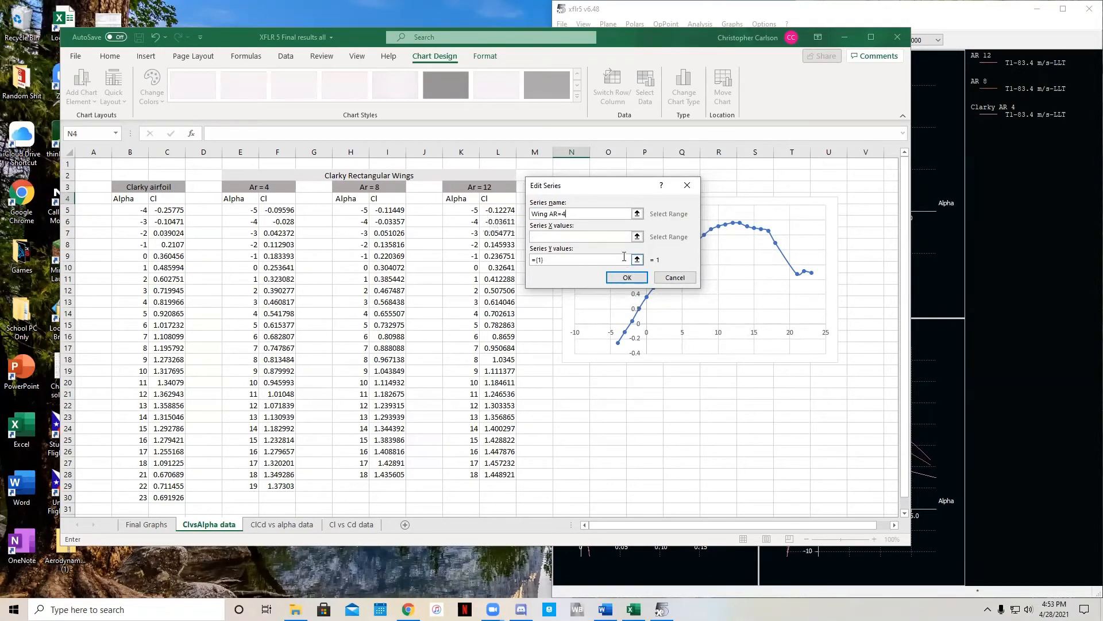
left_click(587, 238)
left_click_drag(248, 210, 248, 488)
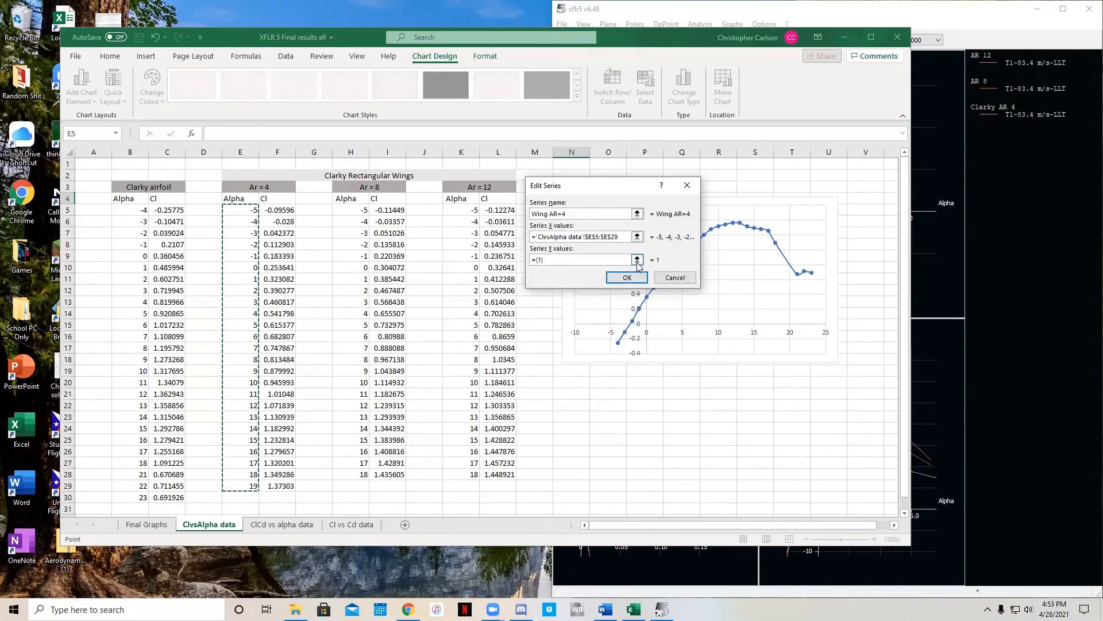
left_click(637, 259)
left_click_drag(286, 212, 281, 486)
left_click(688, 185)
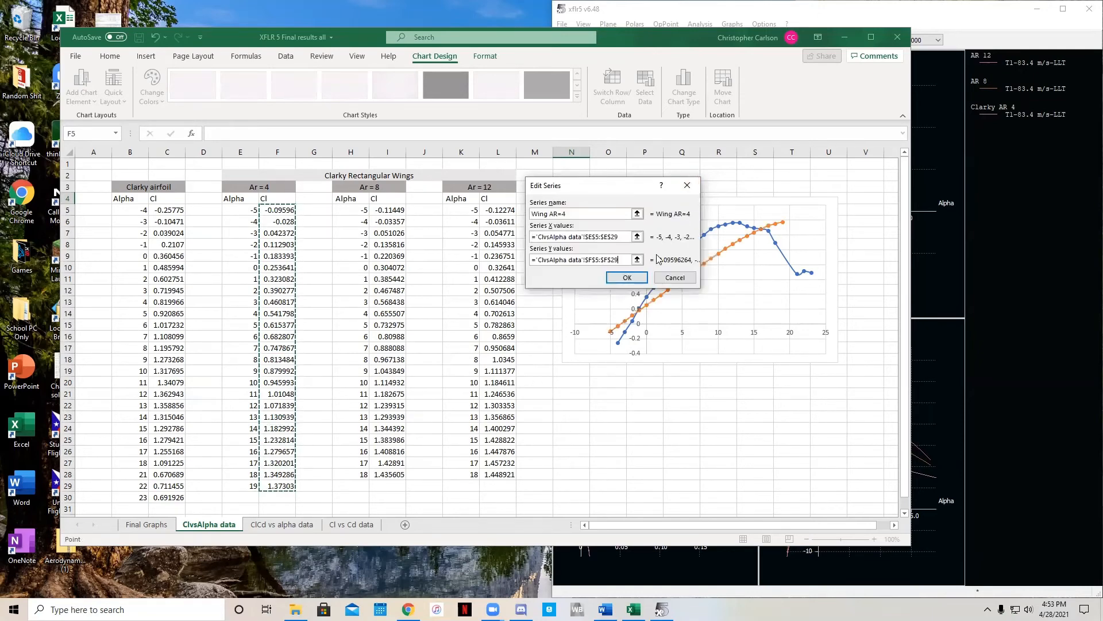
left_click(628, 278)
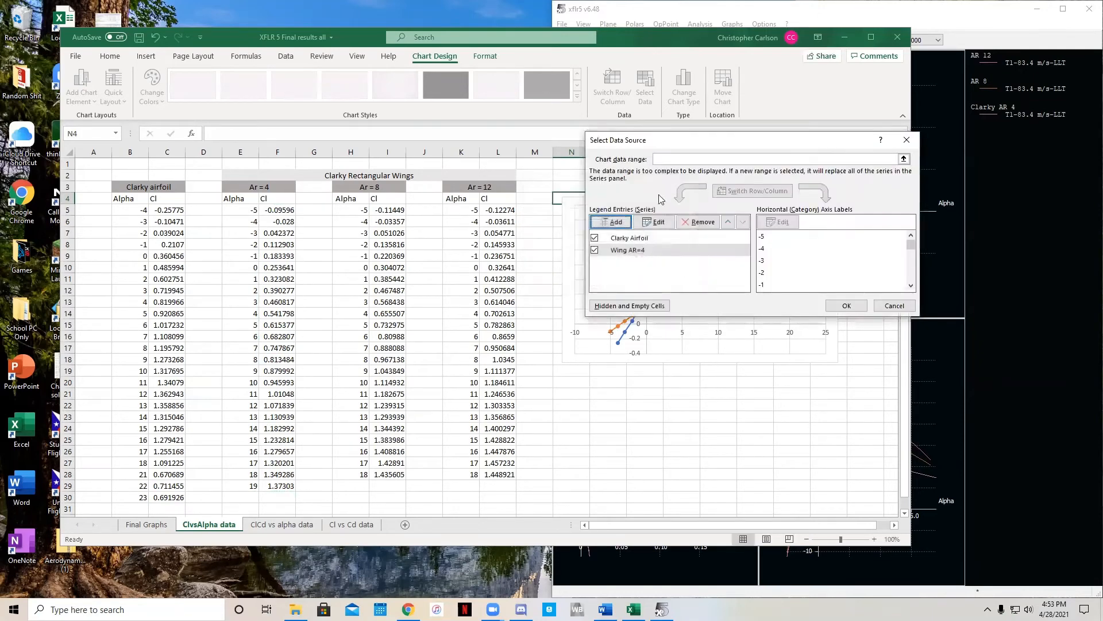
- Add a series named Wing AR=8 with only the Alpha values H5:H28 as X values
left_click(613, 222)
type("Wing AR=8")
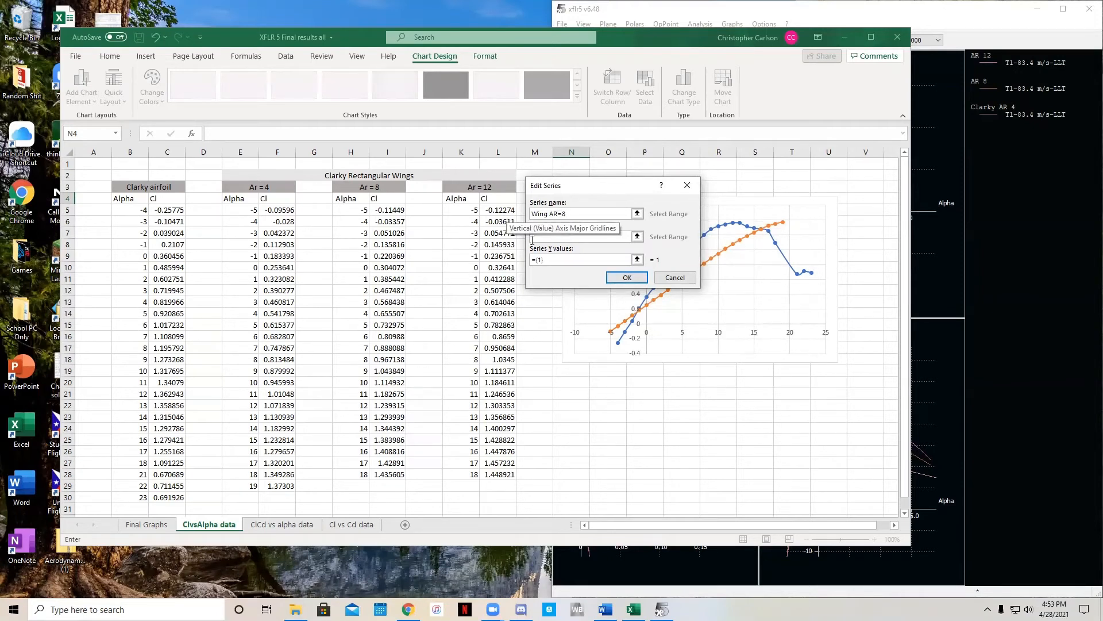
left_click(577, 236)
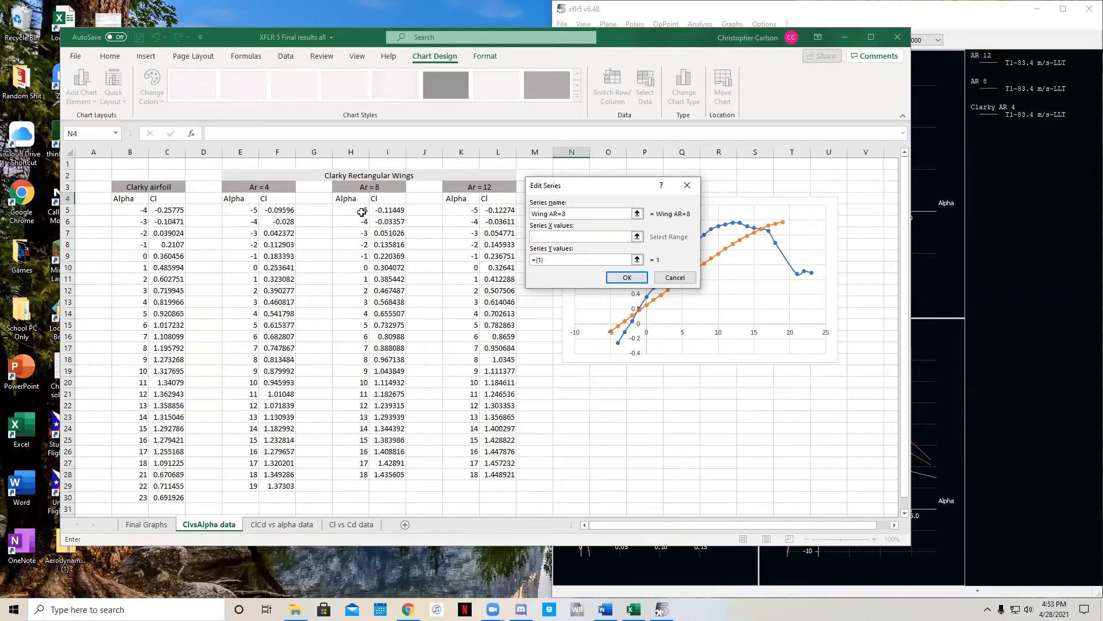
left_click_drag(362, 212, 362, 476)
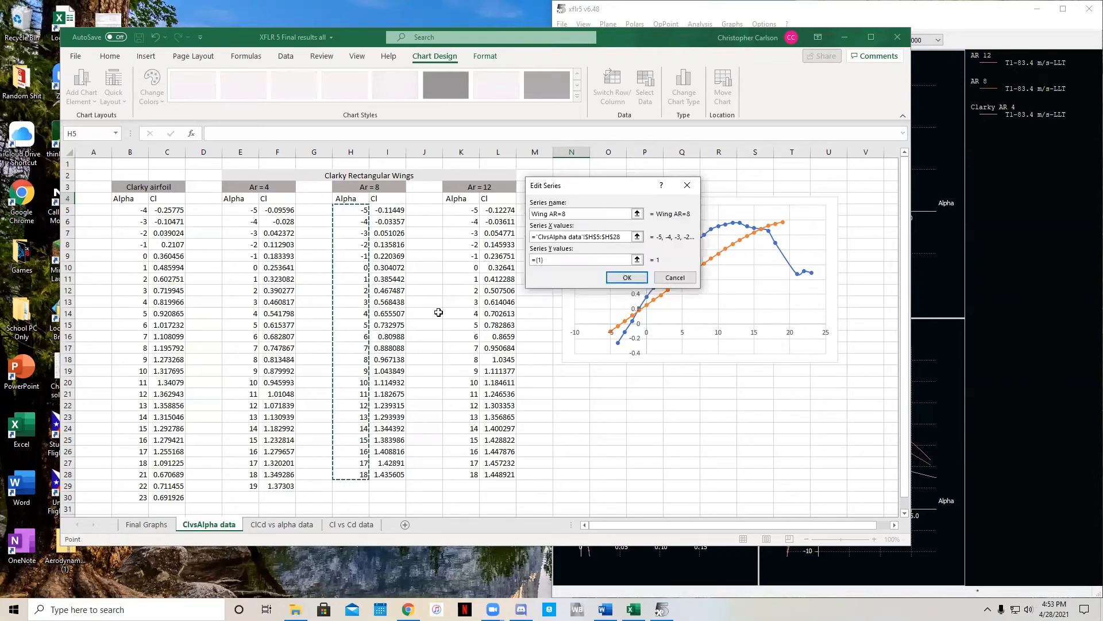
key("Return")
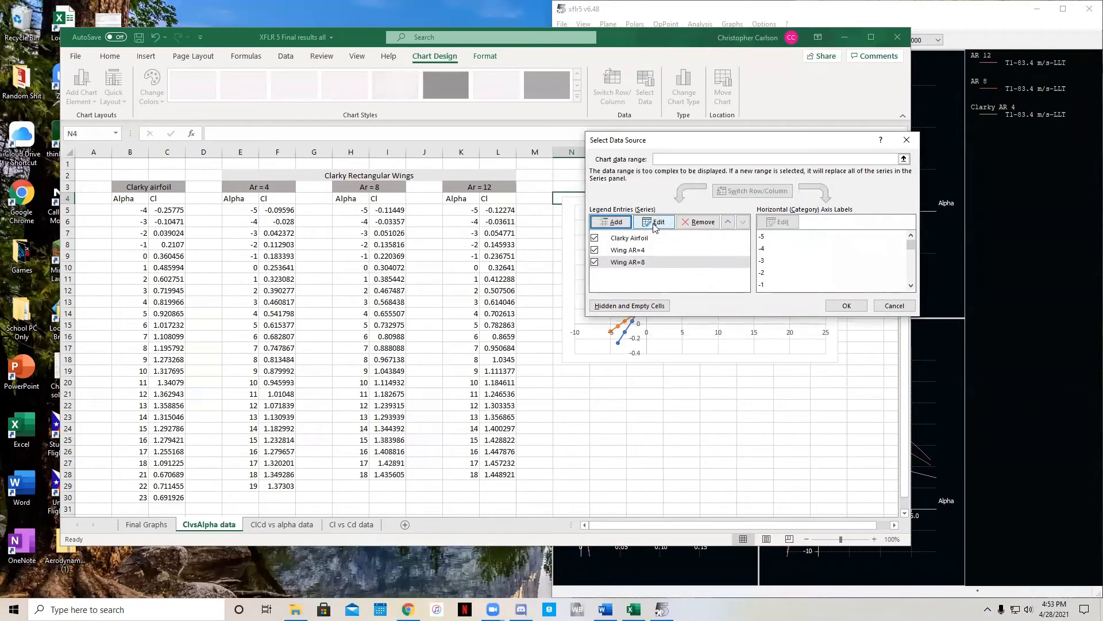
- Try to set the Wing AR=8 series' Y values to the Cl range I5:I28, and remove the series
left_click(654, 223)
left_click(617, 259)
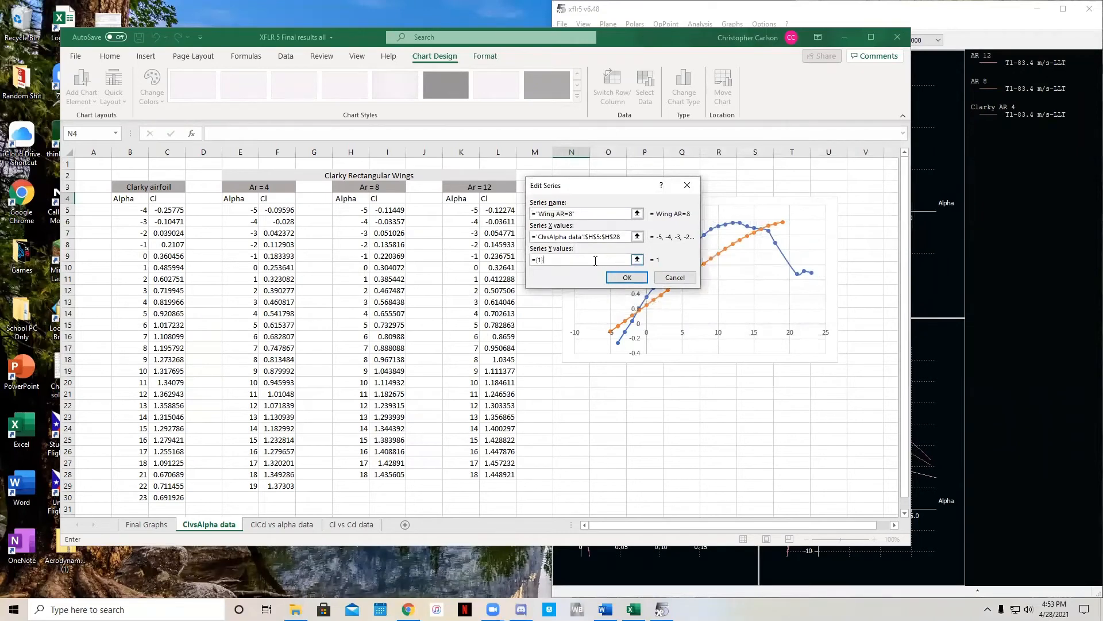
left_click(636, 260)
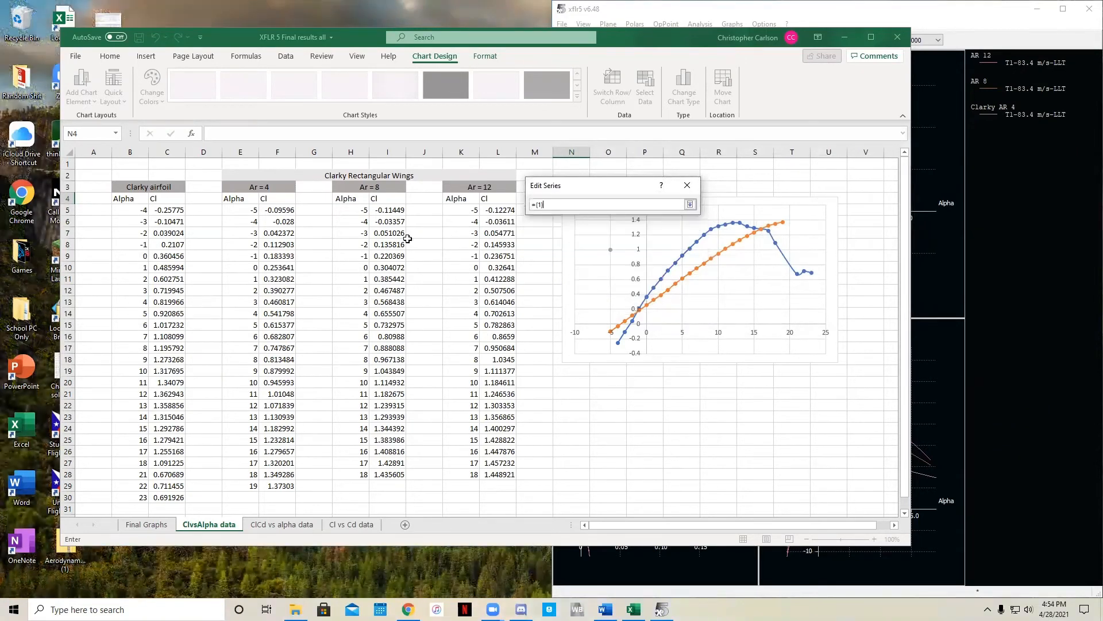
left_click_drag(385, 209, 406, 474)
key("Return")
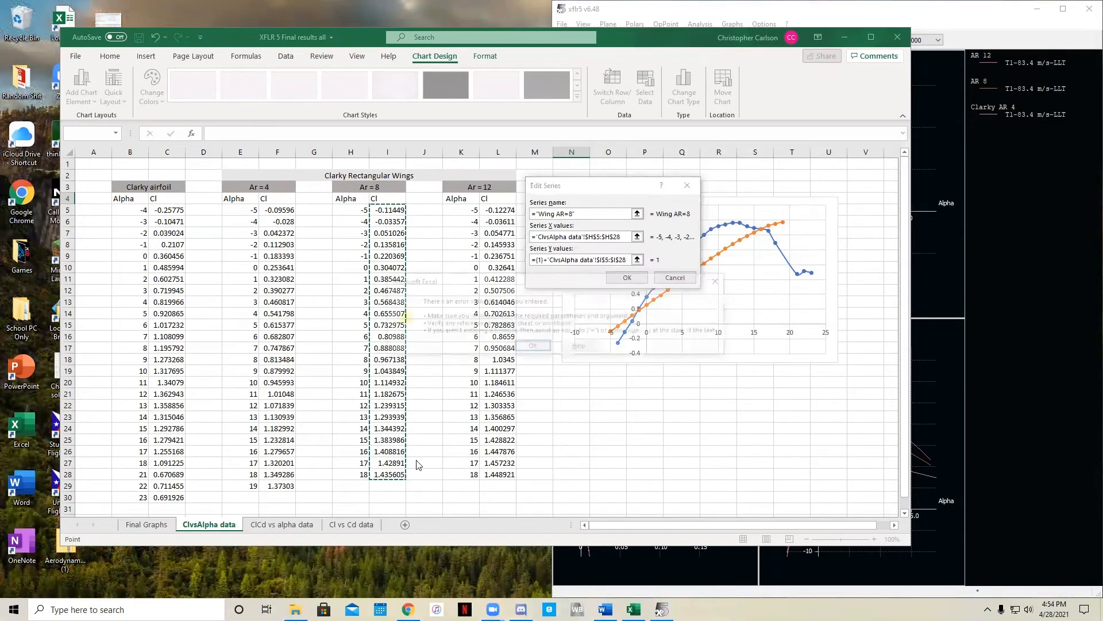
left_click(535, 346)
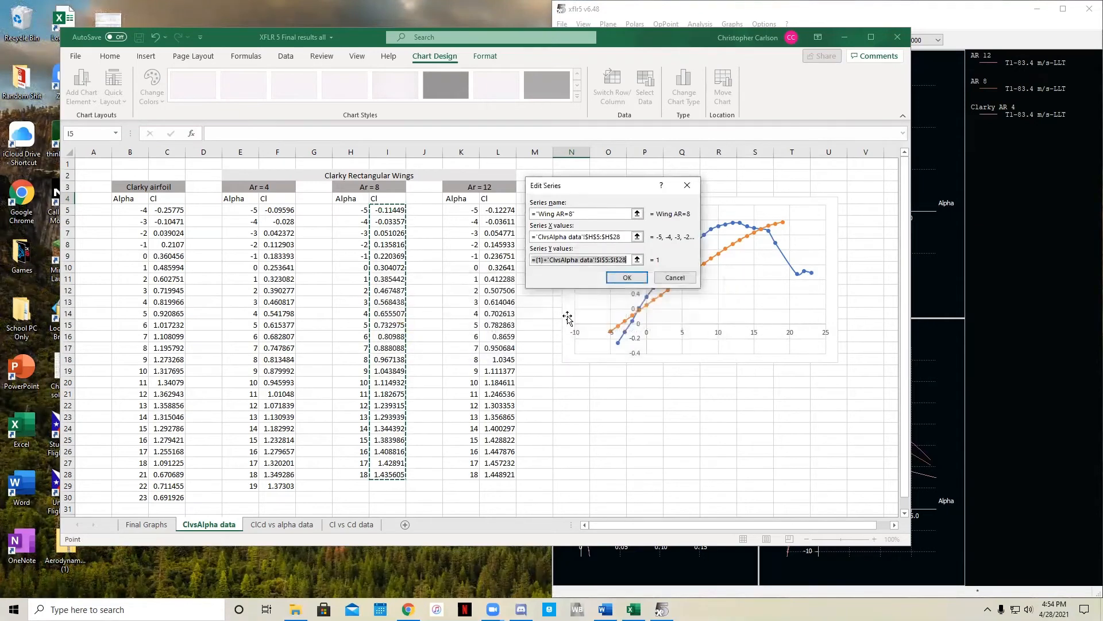
left_click(637, 260)
left_click(385, 209)
left_click_drag(390, 221, 397, 475)
key("Return")
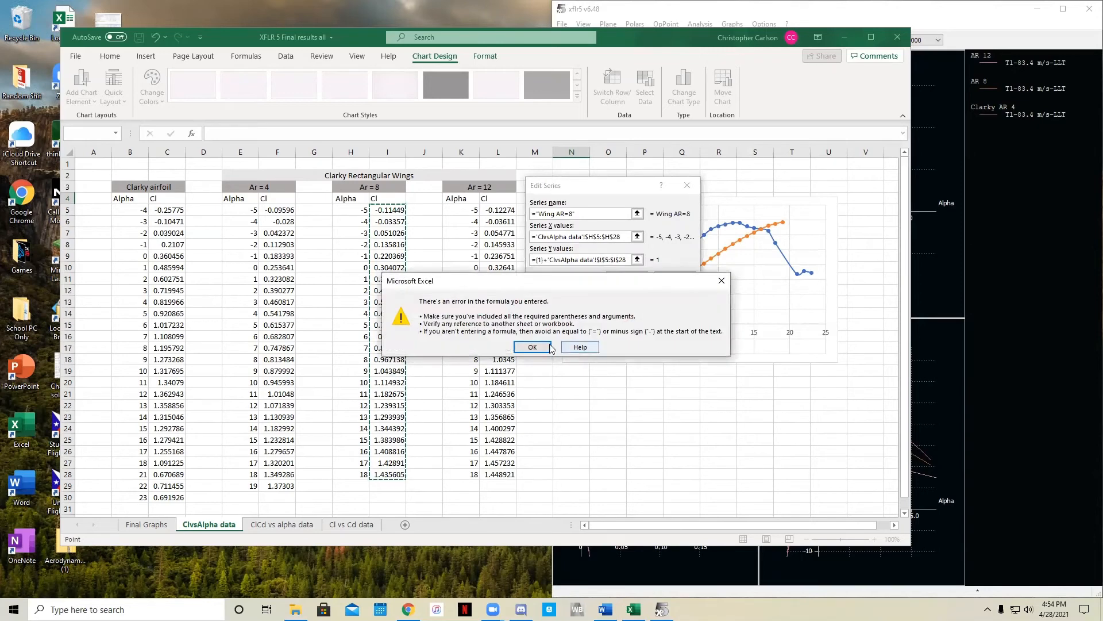
left_click(534, 346)
left_click(674, 279)
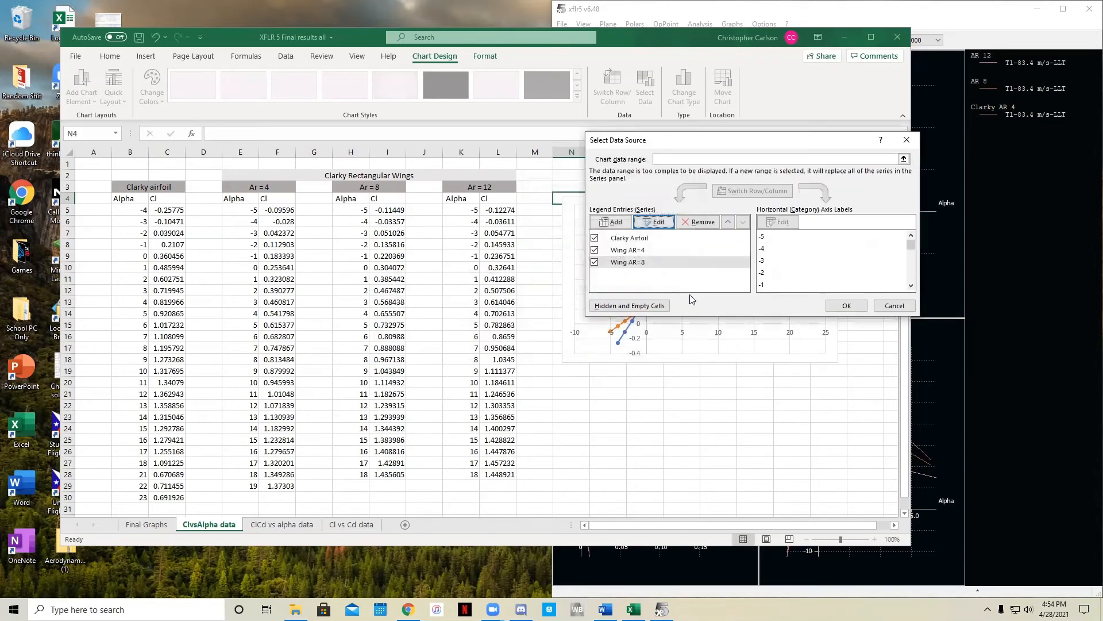
left_click(700, 222)
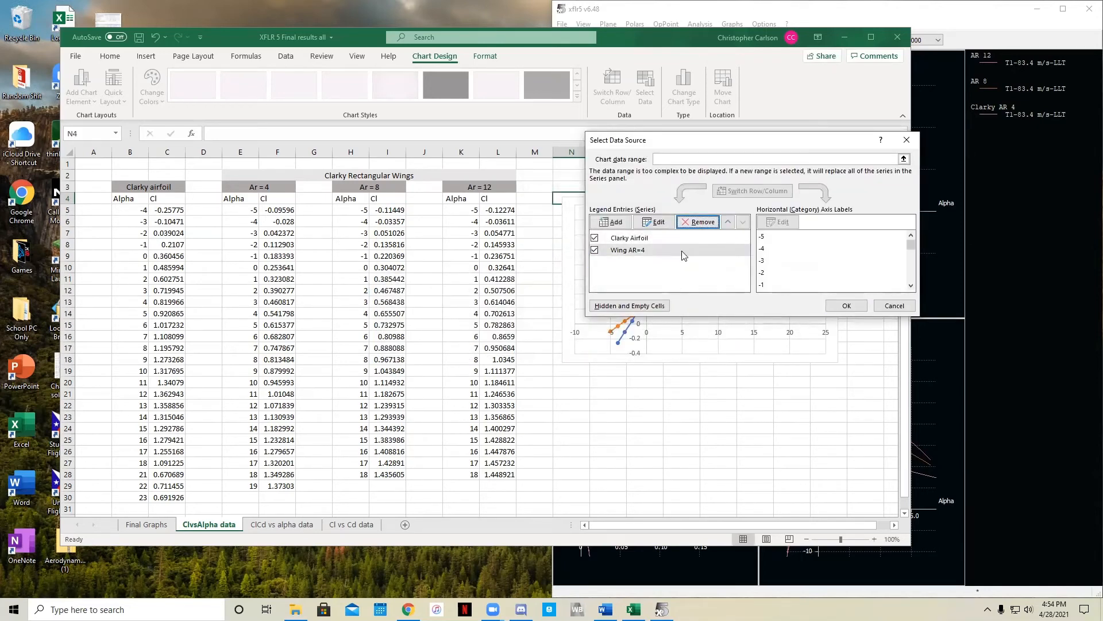
- Add a series named Wing AR = 8 with Alpha values H5:H28 as X and Cl values I5:I28 as Y
left_click(612, 222)
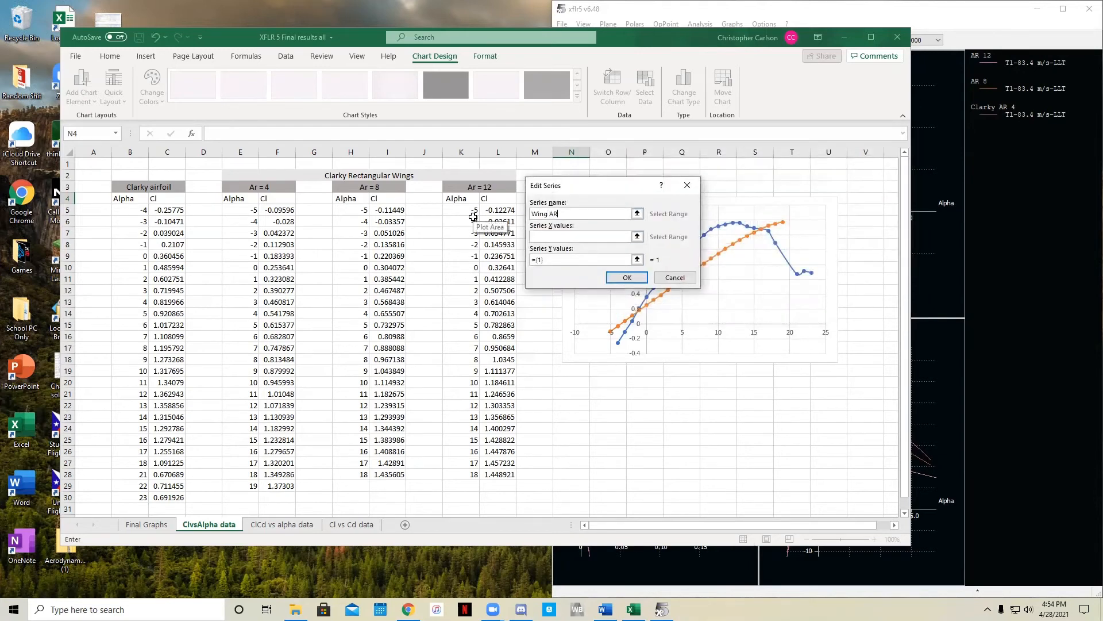
left_click(637, 236)
left_click_drag(364, 212, 355, 474)
key("Return")
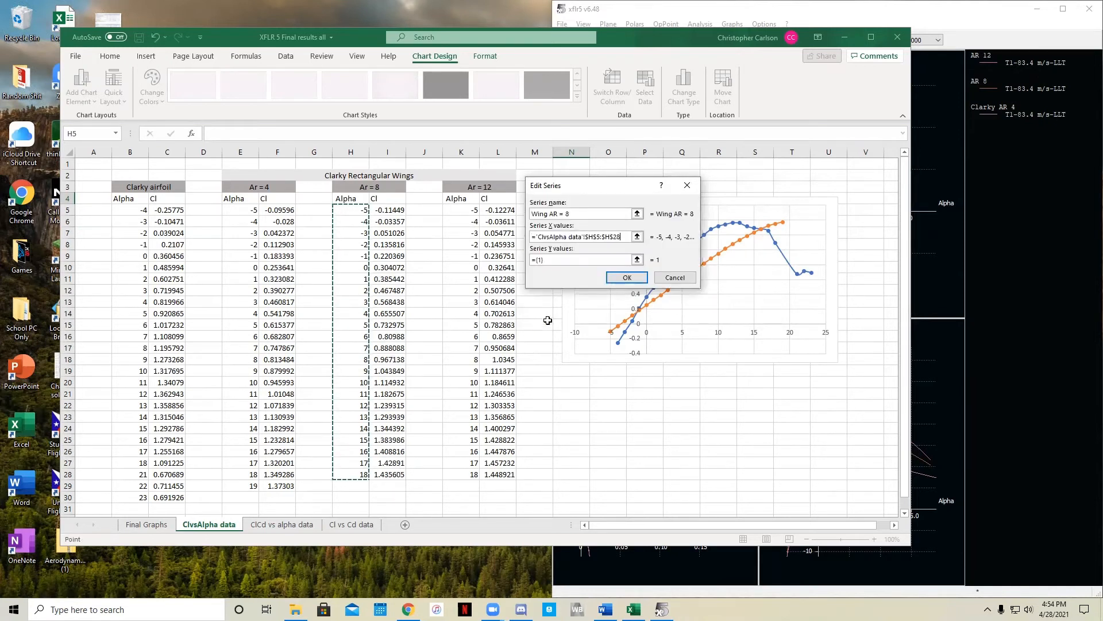
left_click(637, 264)
left_click_drag(379, 209, 388, 474)
key("Return")
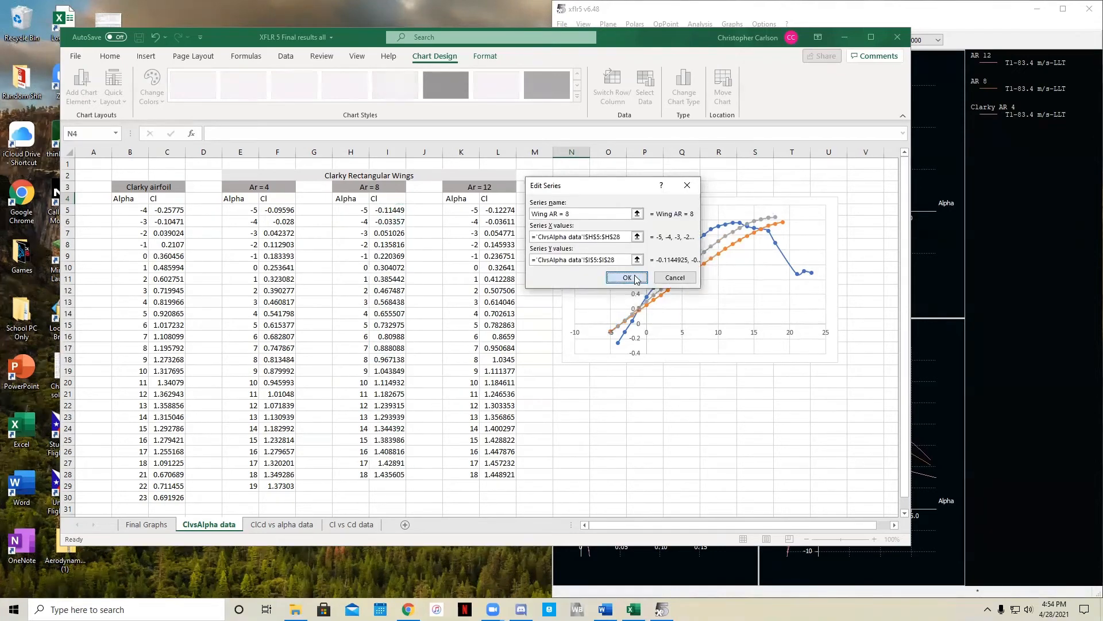
left_click(627, 278)
- Add a series named Wing AR = 12 with Alpha values K5:K28 as X and Cl values L5:L28 as Y, and apply the chart's data source
left_click(612, 222)
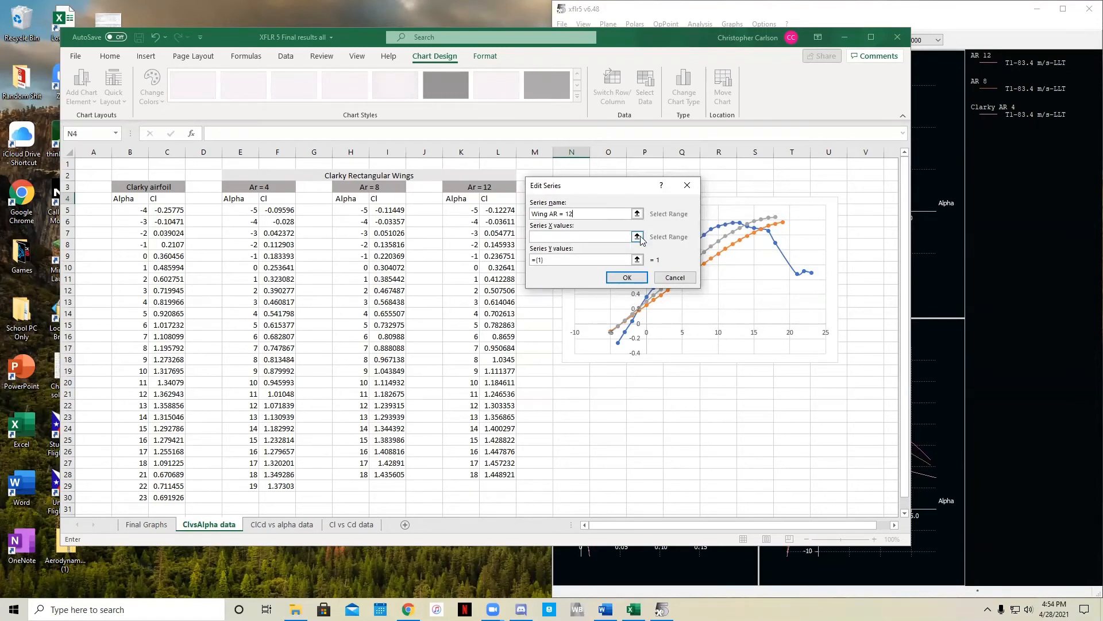
left_click(637, 236)
left_click_drag(473, 209, 471, 474)
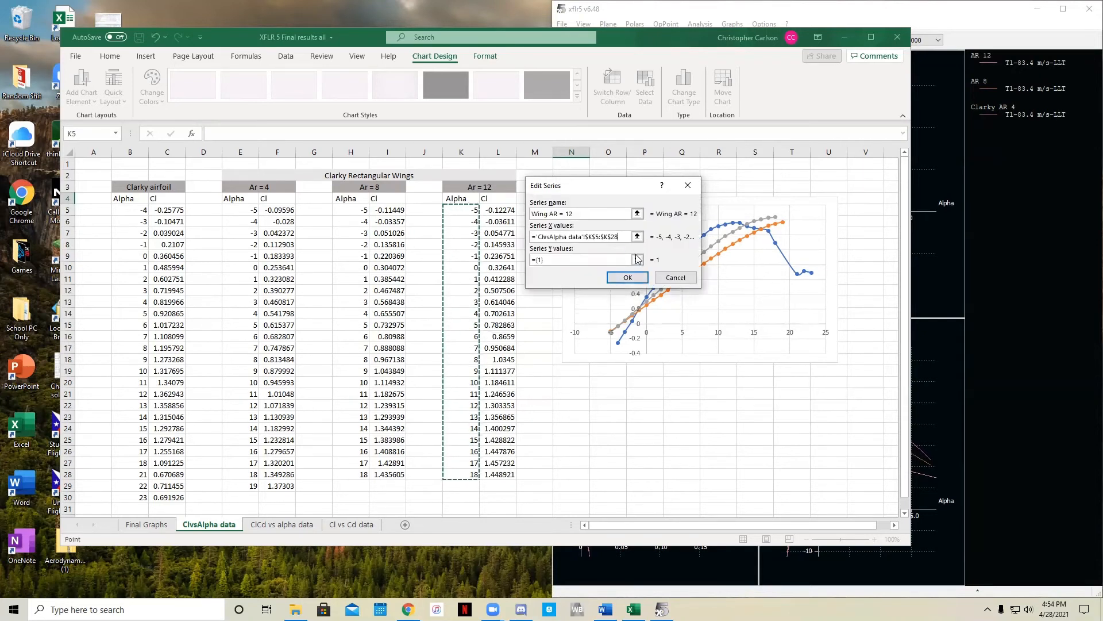
left_click(638, 262)
left_click_drag(497, 211, 505, 474)
left_click(637, 280)
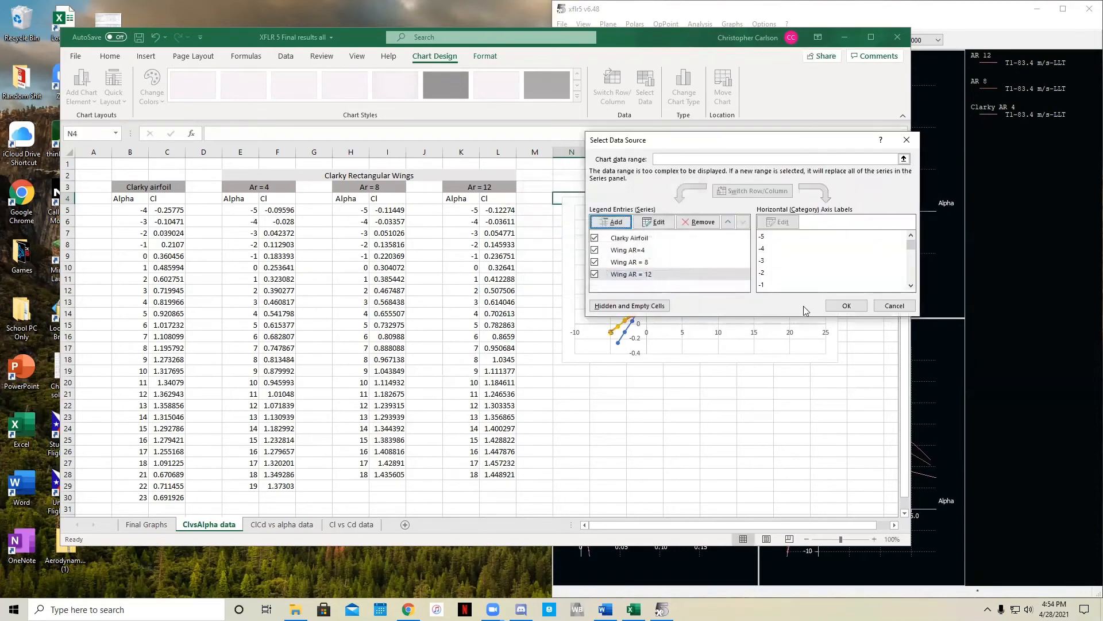
left_click(842, 305)
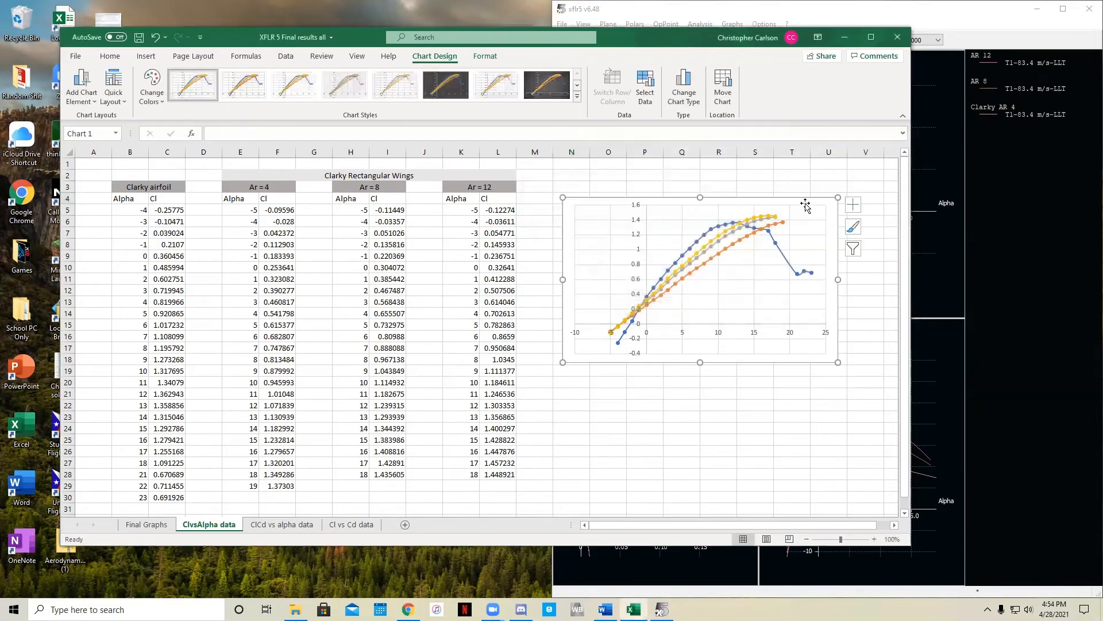
- Show axis titles, a chart title and a legend on the chart, leaving data labels off
left_click(854, 211)
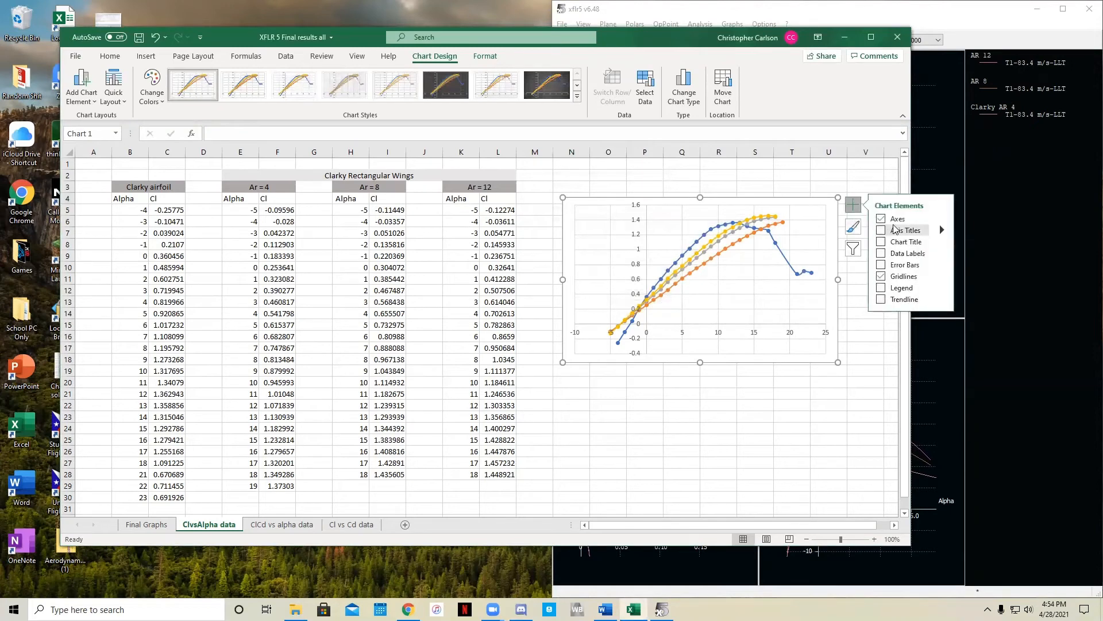
left_click(903, 231)
left_click(903, 242)
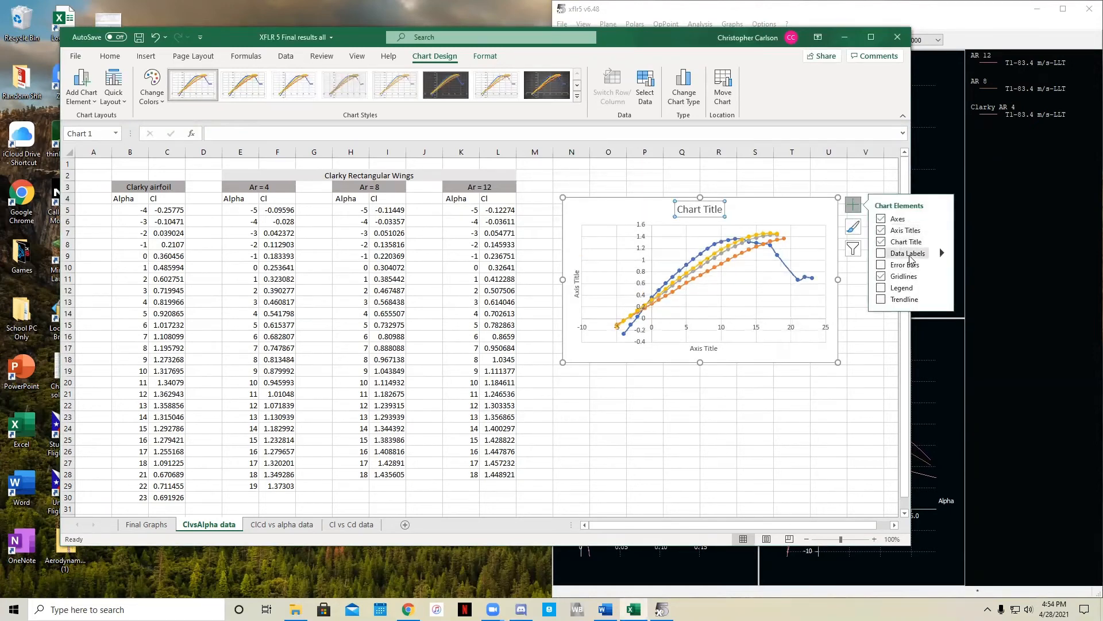
left_click(908, 254)
left_click(908, 253)
left_click(902, 288)
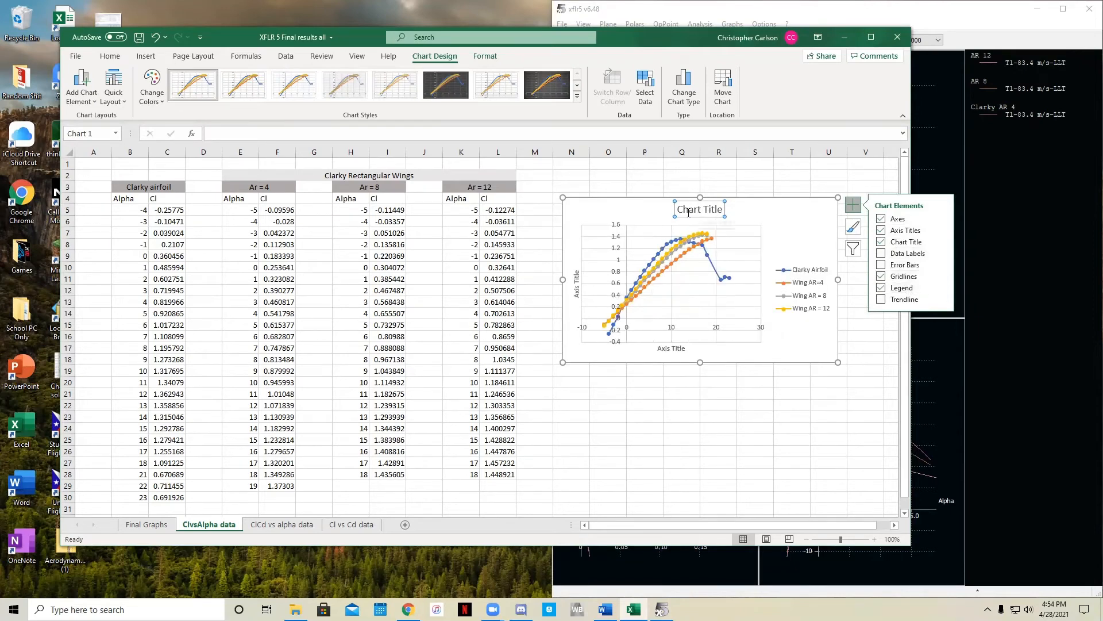
- Replace the chart title's placeholder text with Cl vs Alpha
left_click_drag(680, 210, 720, 211)
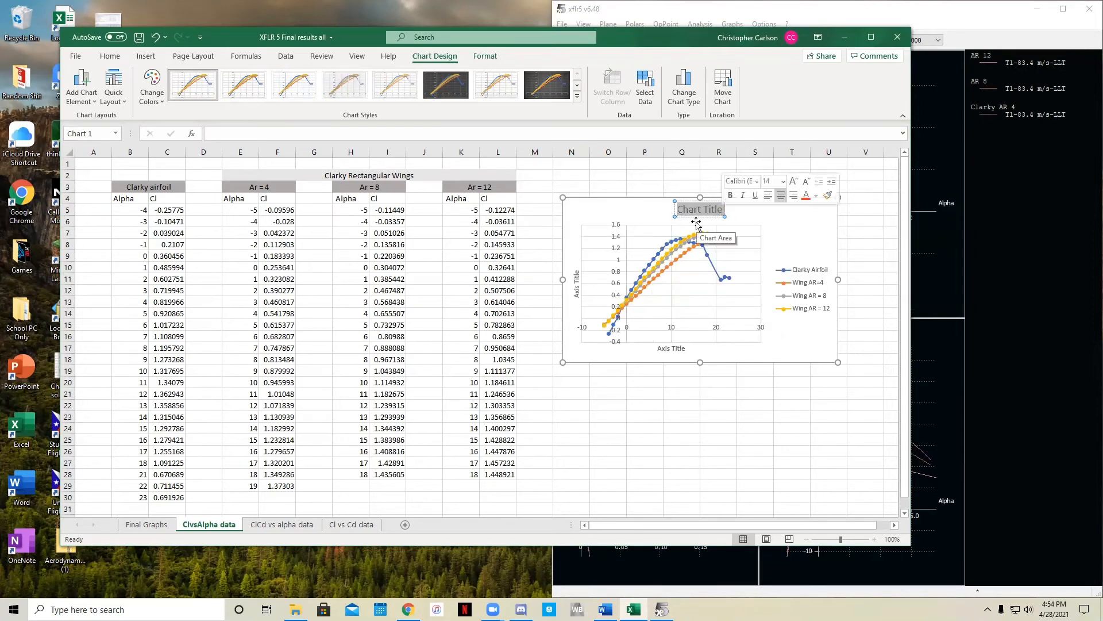
type("Cl")
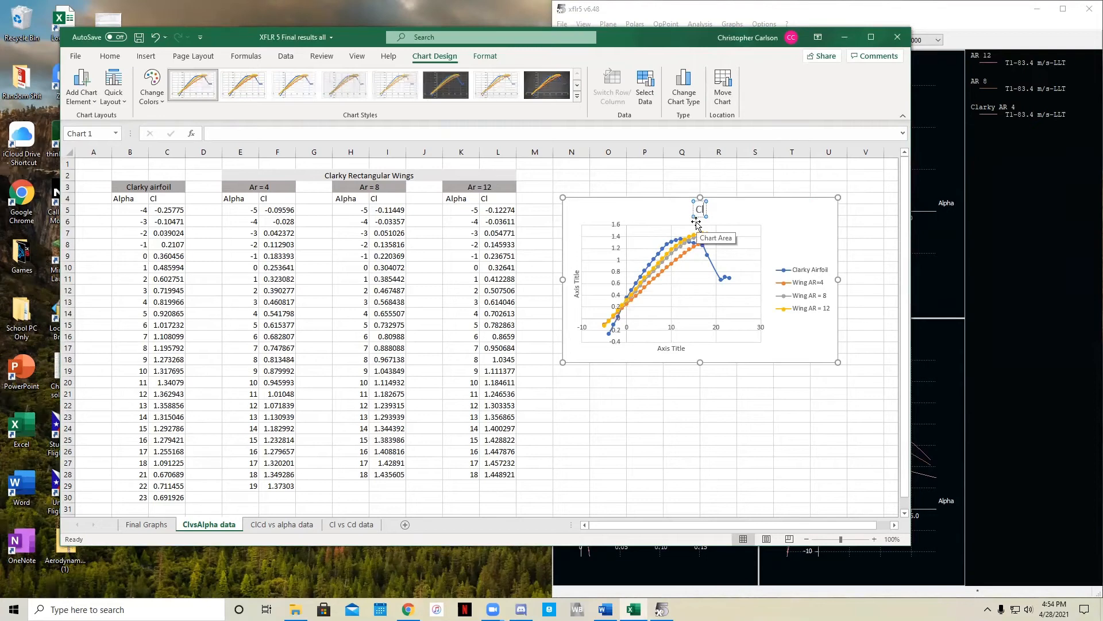
type(" vs Alpha")
- Name the chart's vertical axis Cl and its horizontal axis Alpha
left_click(578, 285)
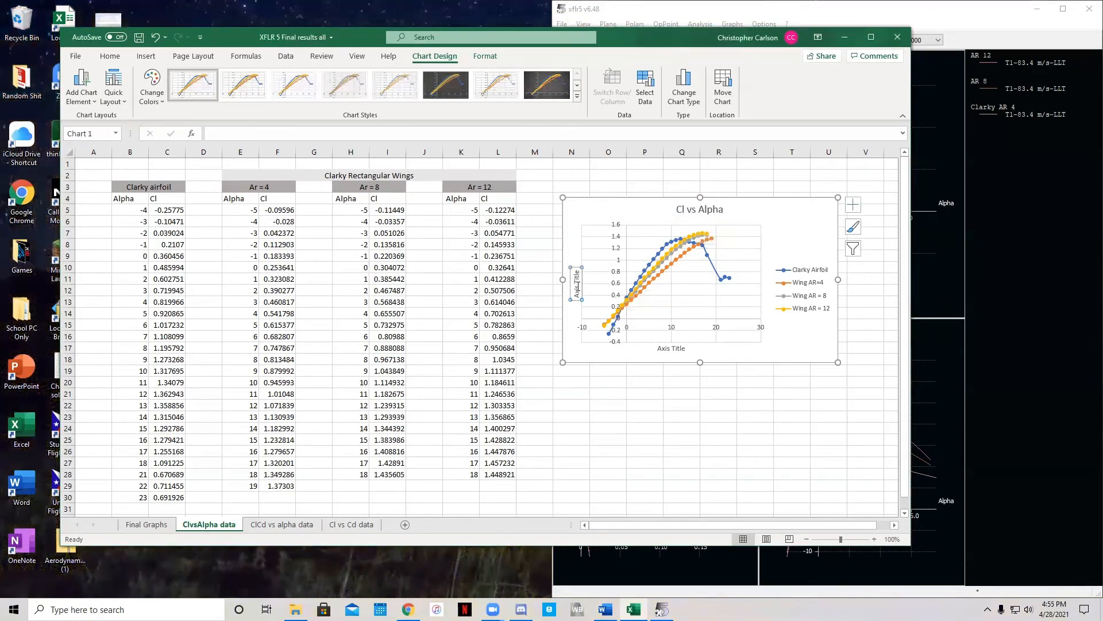
type("Cl")
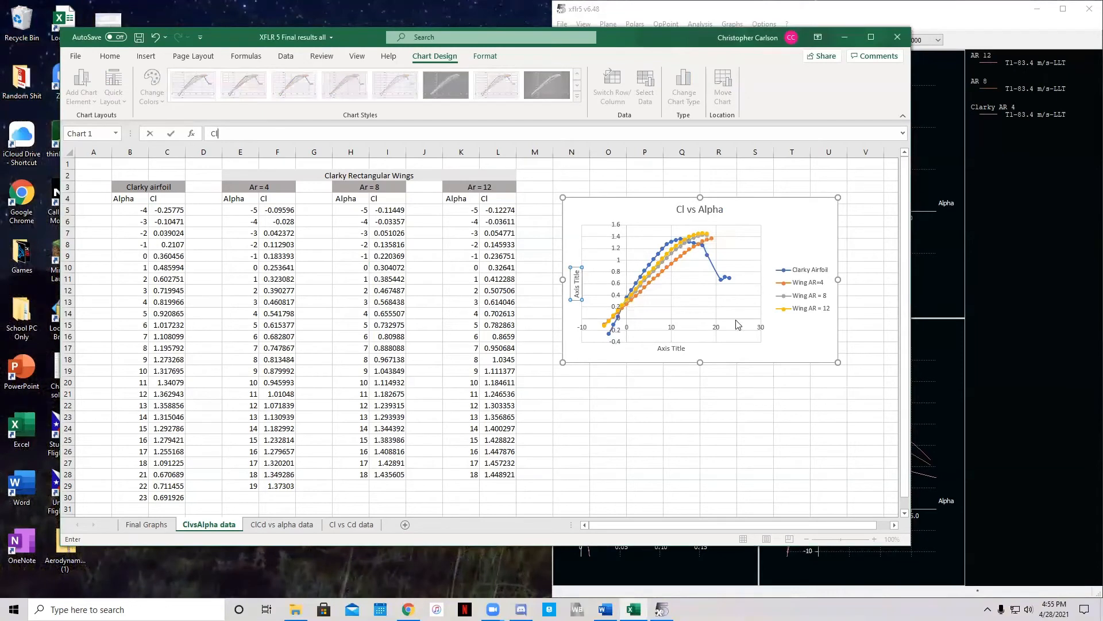
left_click(670, 348)
type("Alpha")
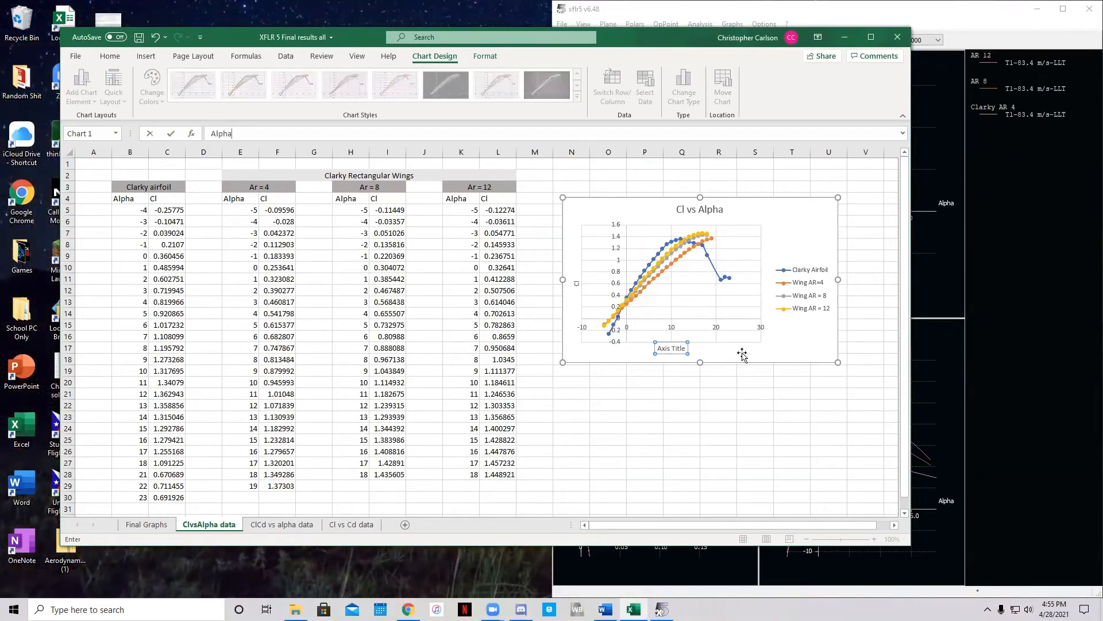
left_click(742, 354)
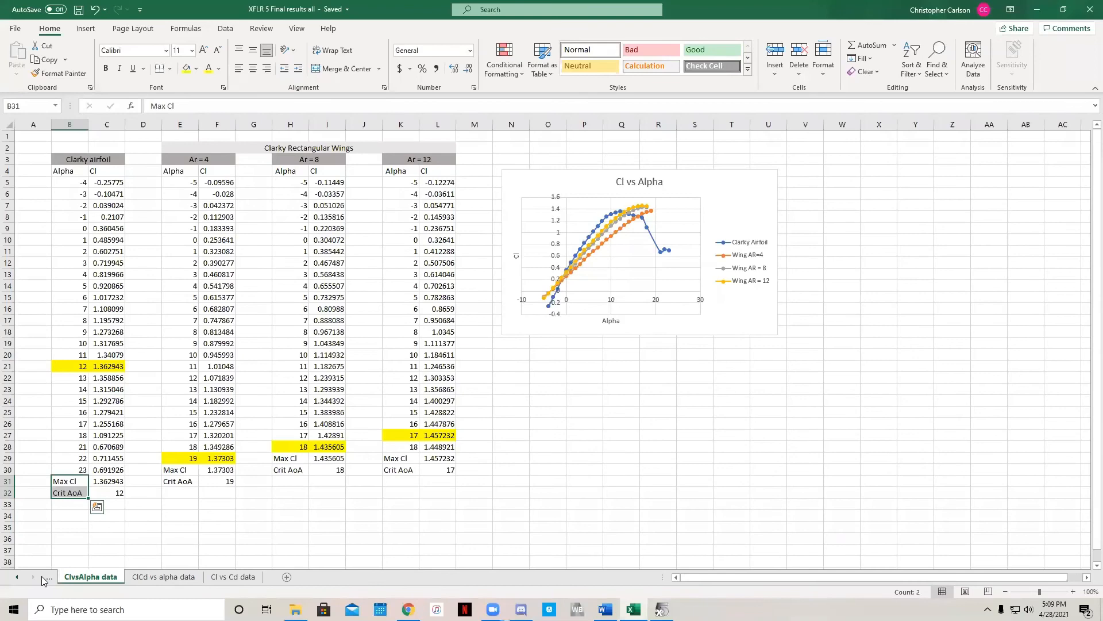
- Review the charts on the Final Graphs sheet and the Cl vs Alpha chart on the ClvsAlpha data sheet
left_click(15, 577)
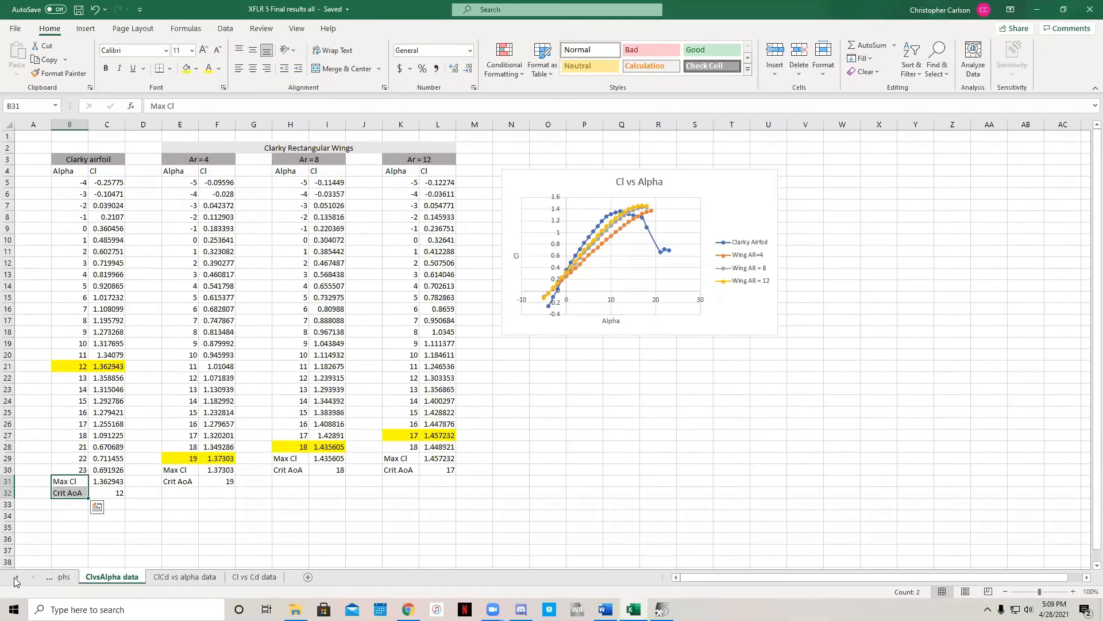
left_click(14, 577)
left_click(77, 580)
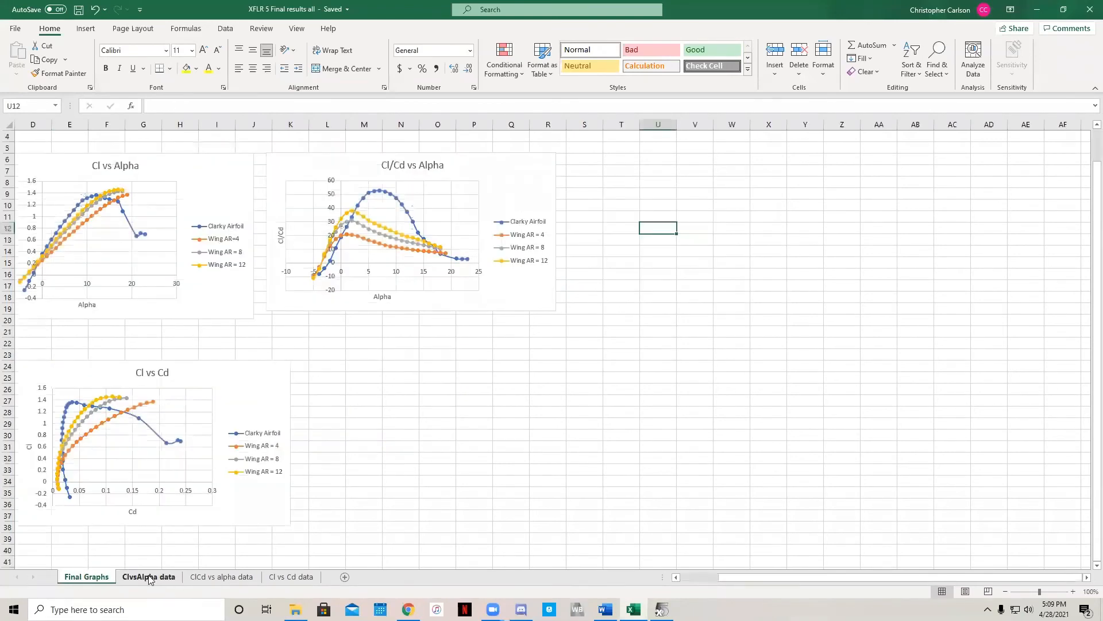
left_click(150, 577)
left_click(695, 355)
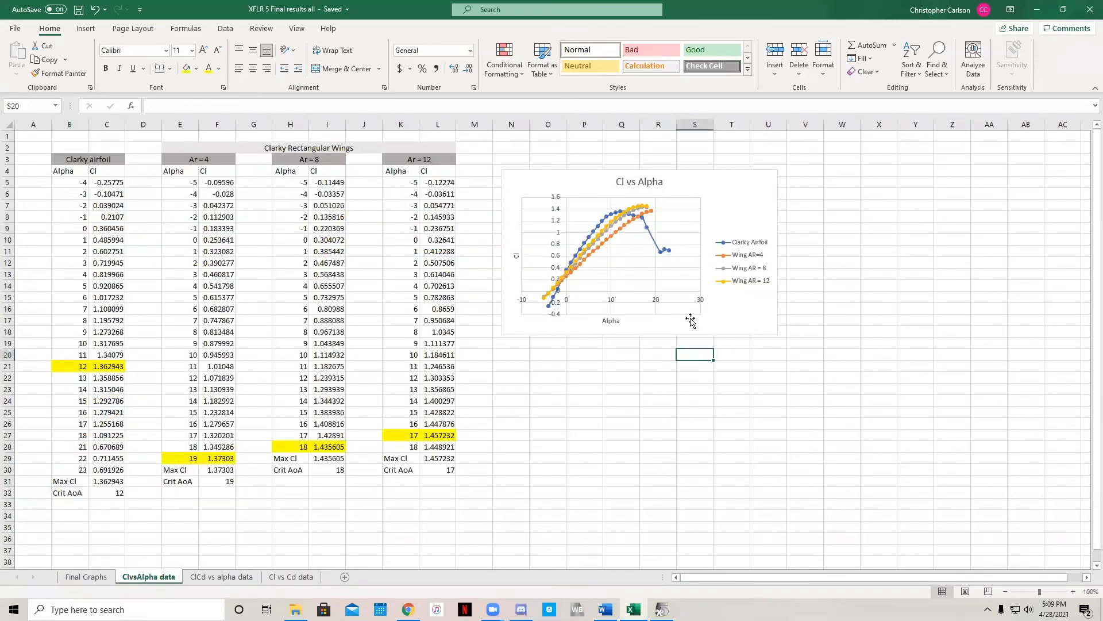
left_click(735, 214)
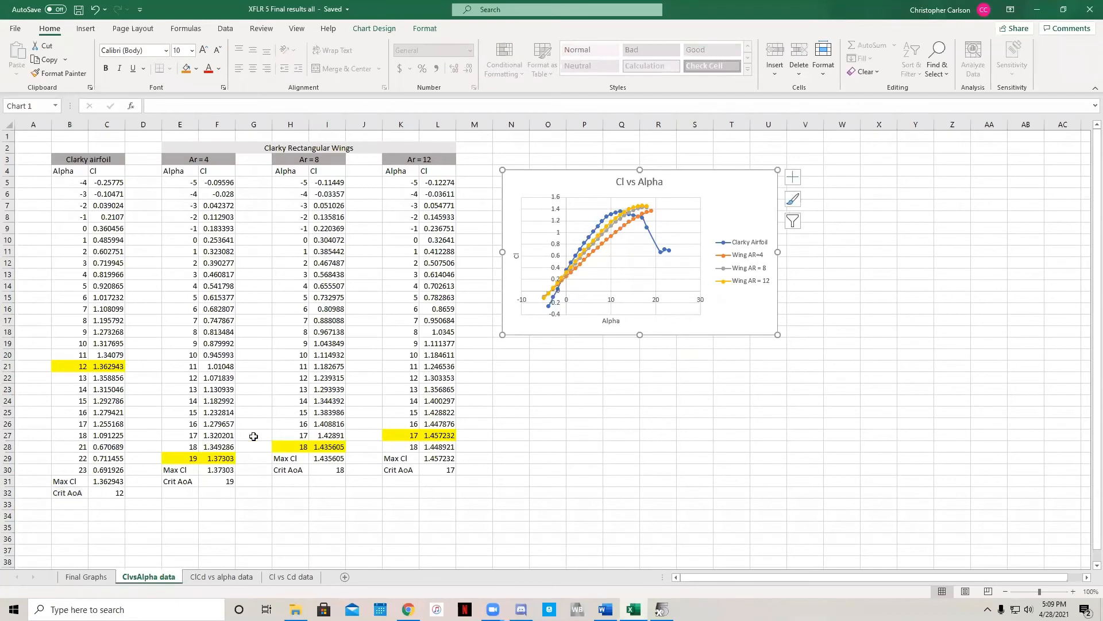
- Inspect the Max Cl and Crit AoA cells below the airfoil and wing data on the ClvsAlpha data sheet
left_click(117, 494)
left_click(224, 471)
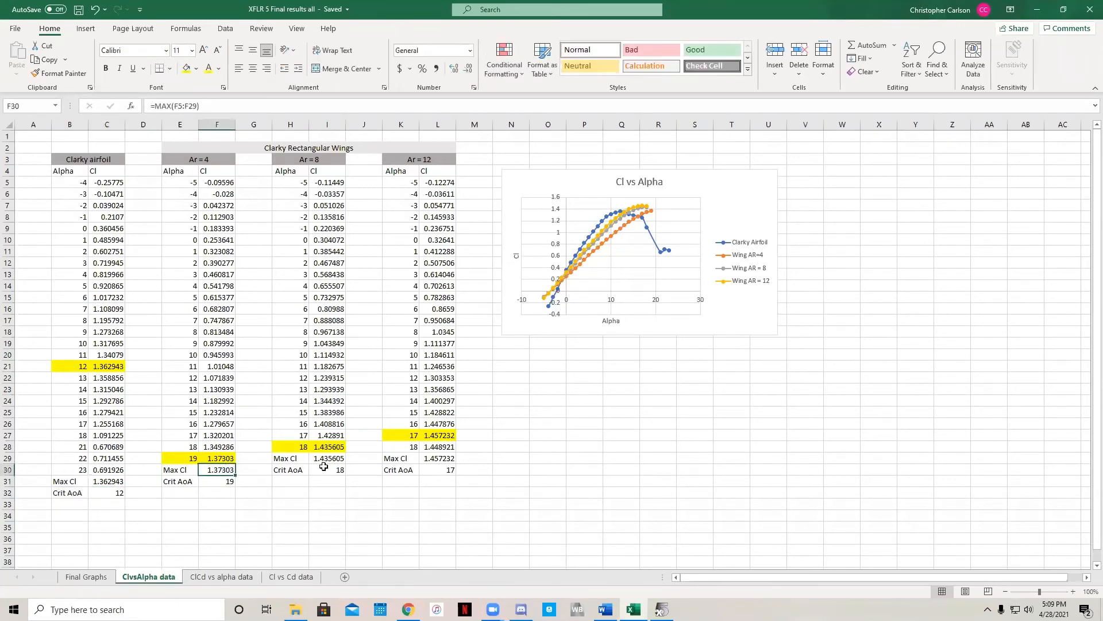
left_click(323, 467)
left_click(427, 453)
left_click(447, 467)
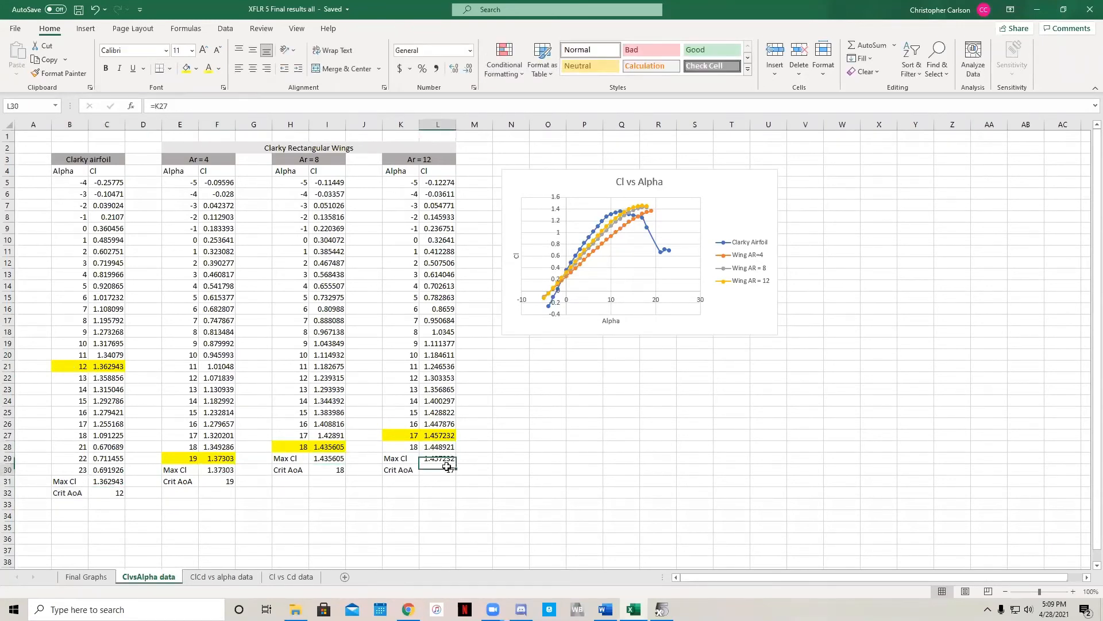
- Review the data and charts on the ClCd vs alpha data and Cl vs Cd data sheets
left_click(222, 577)
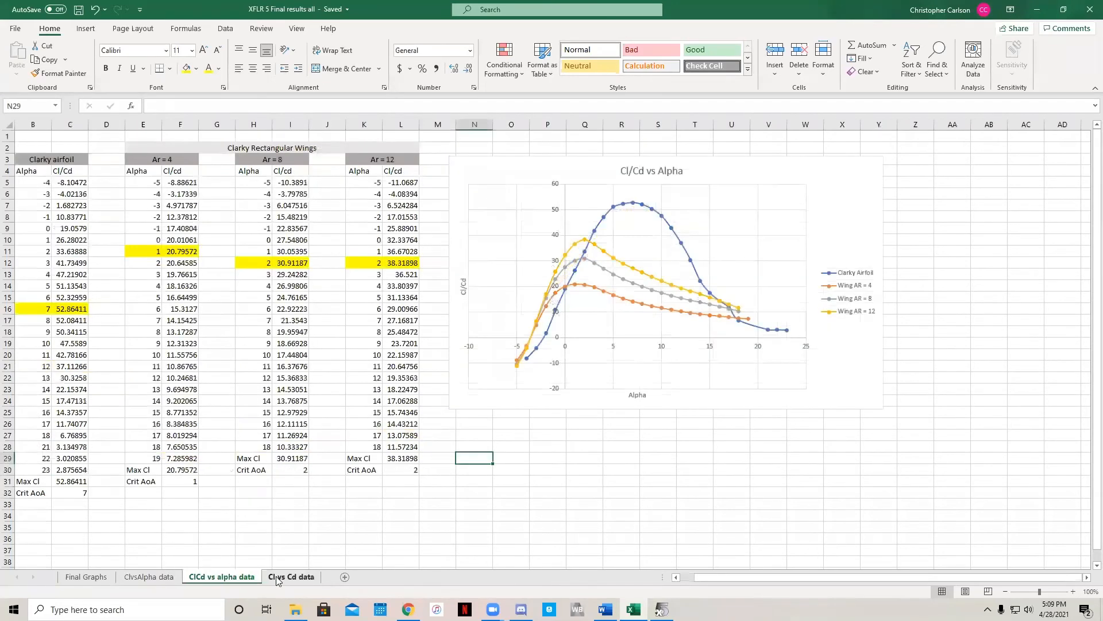
left_click(276, 577)
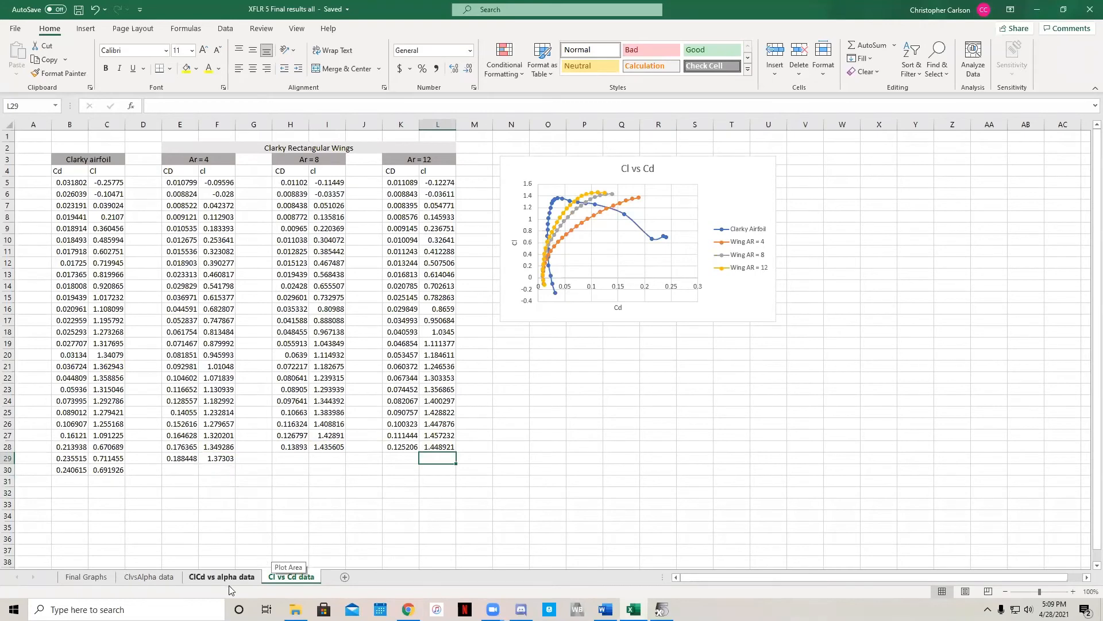
double_click(842, 18)
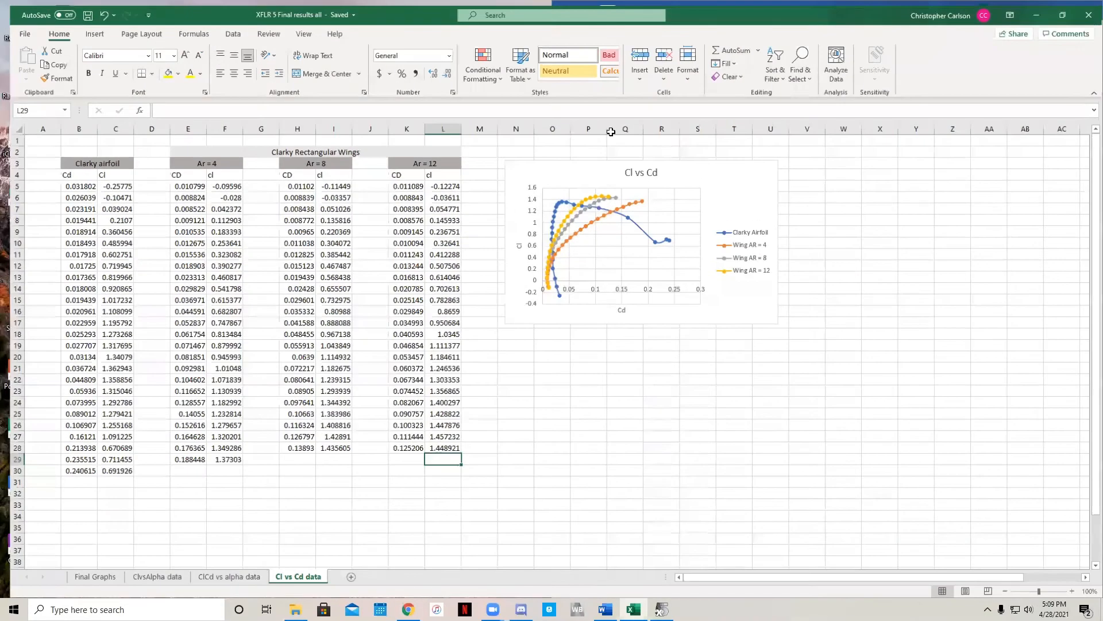
left_click(68, 579)
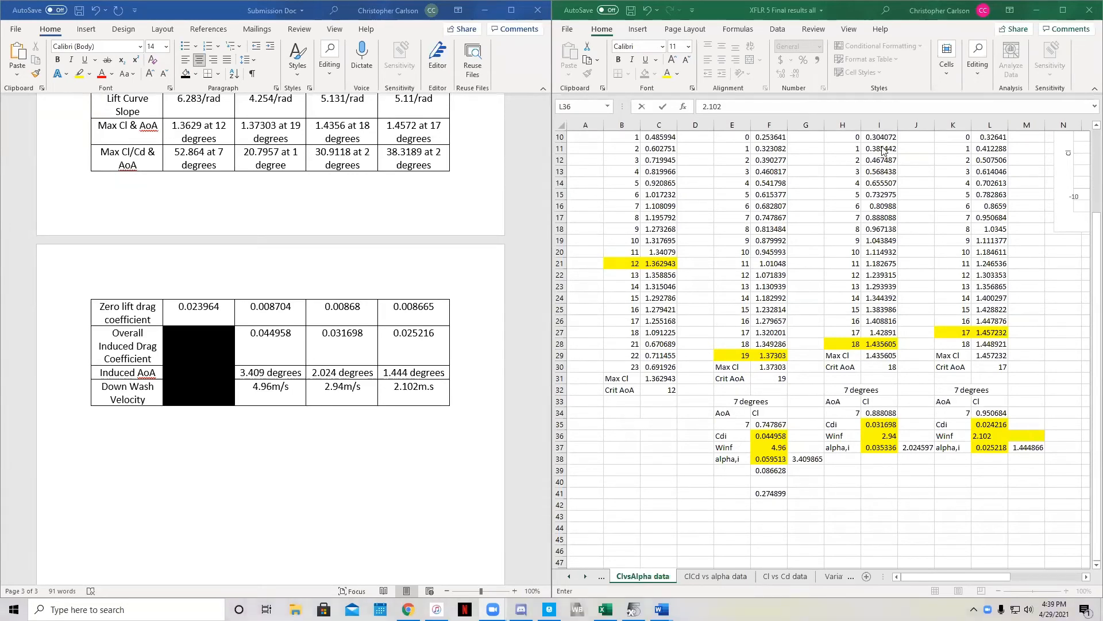
- Look through the Word submission document's charts and results tables, down to the Lift Curve Slope row
scroll(333, 318, "up", 6)
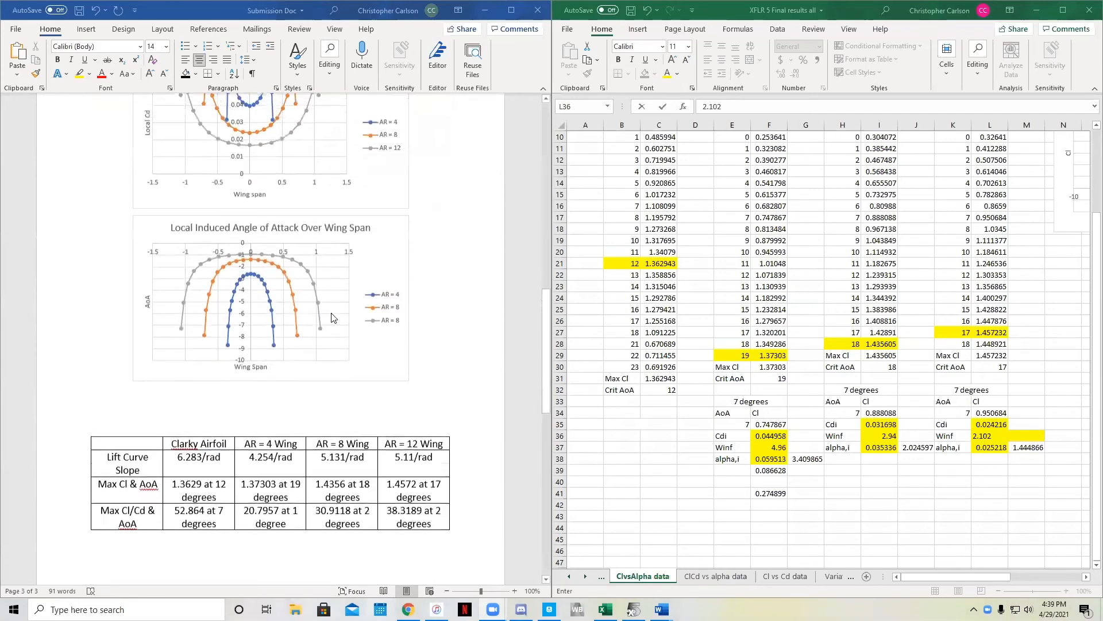
scroll(332, 318, "up", 10)
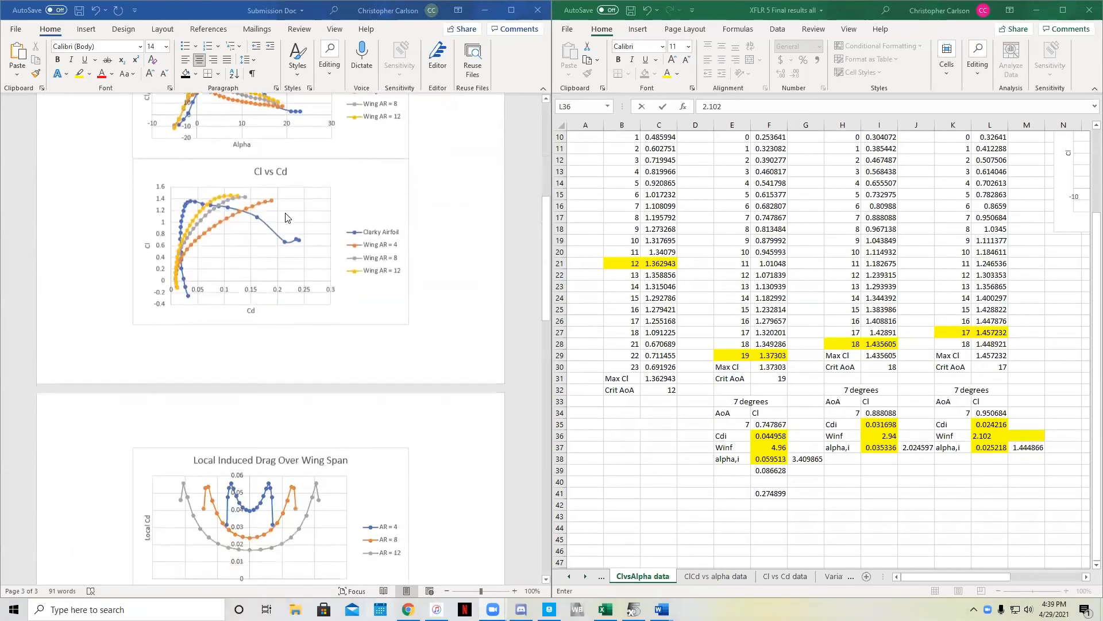
scroll(286, 217, "down", 15)
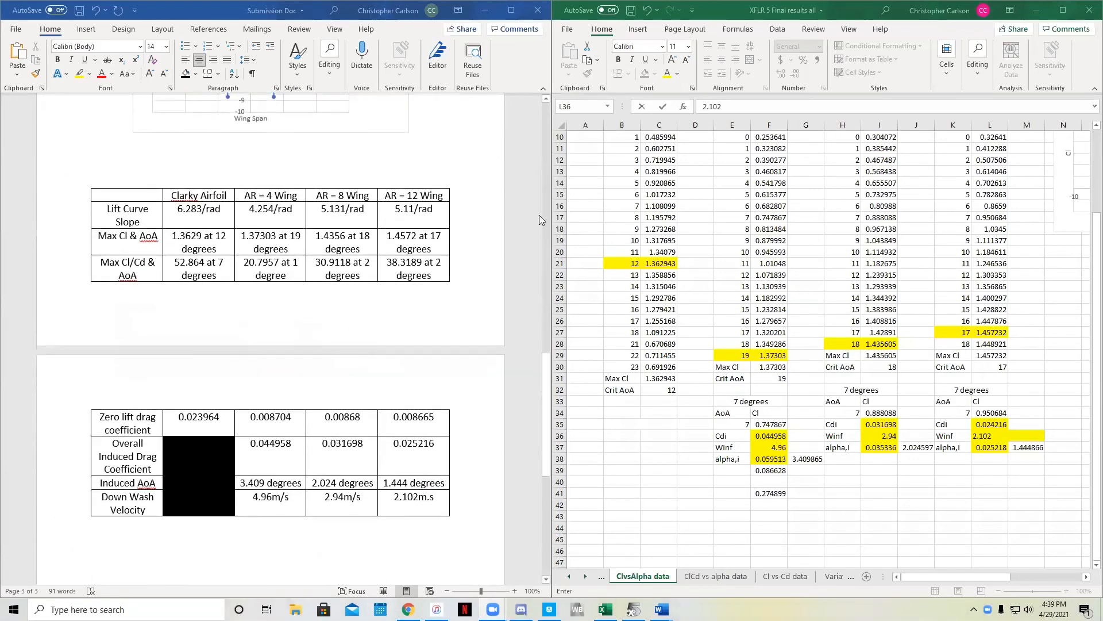
left_click(190, 341)
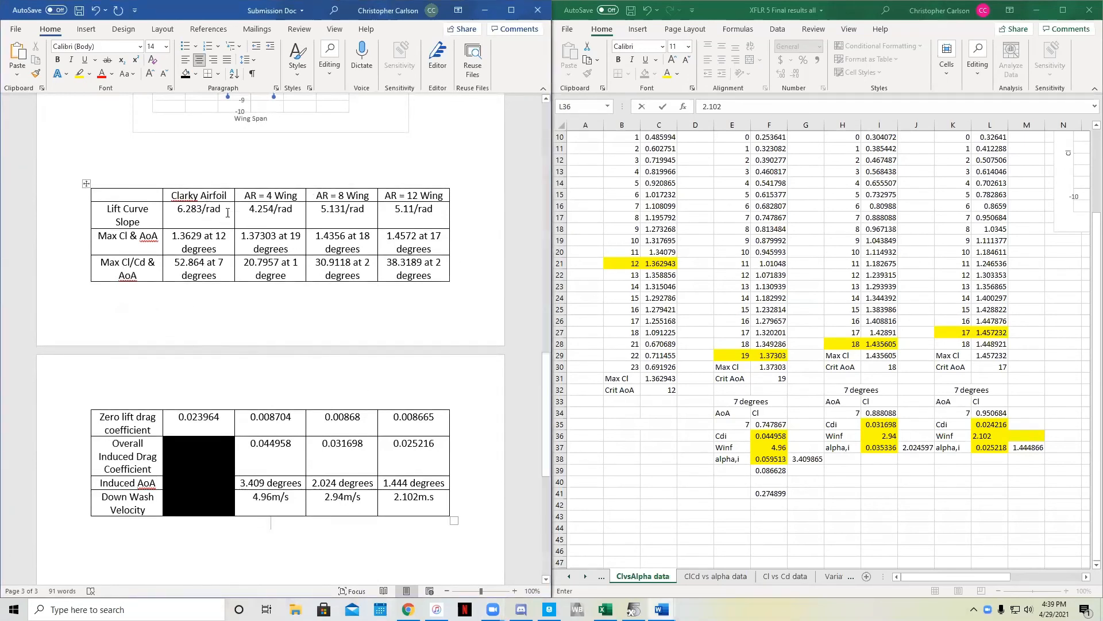
left_click(168, 208)
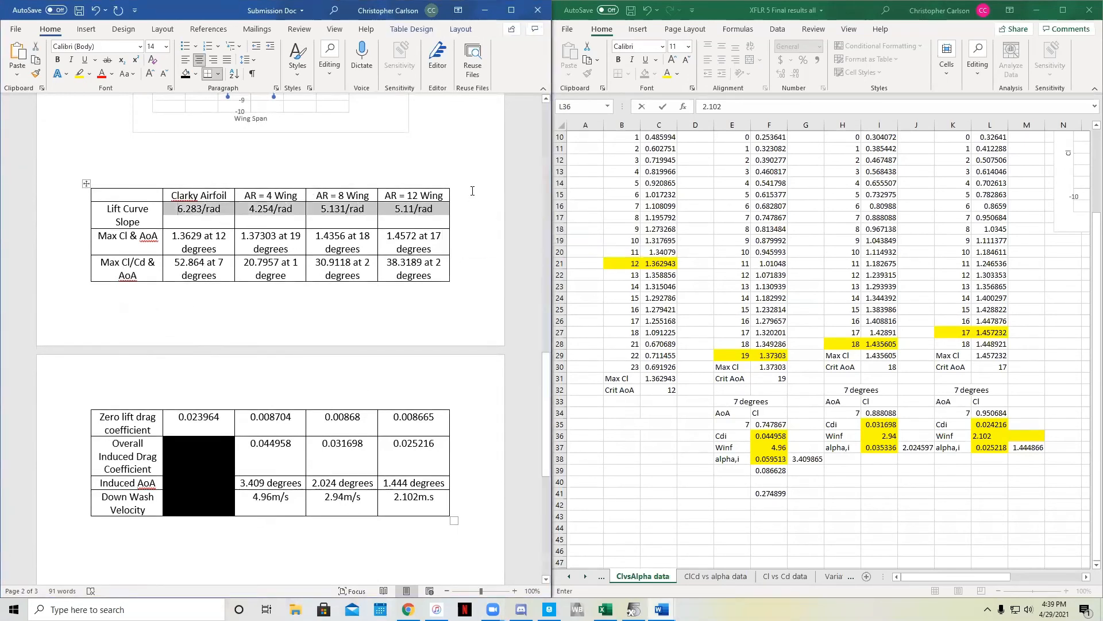
- Switch to Chrome and examine the lift slope equations for straight wings in airfoil-wing aerodynamics.pptx, briefly checking the xflr5 wing results
left_click(408, 610)
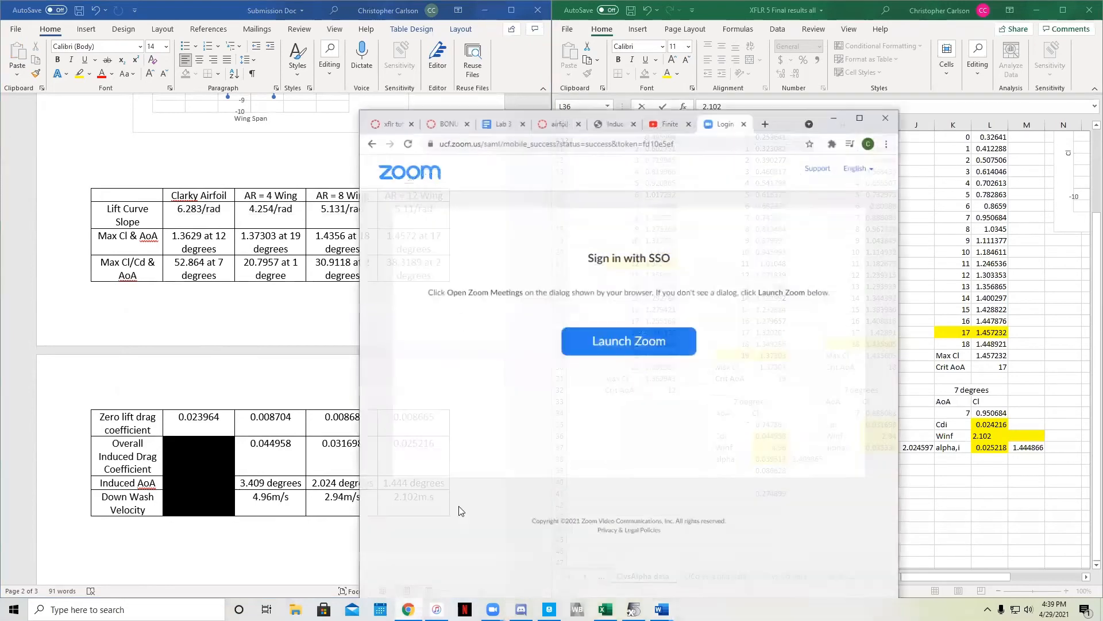
left_click(559, 111)
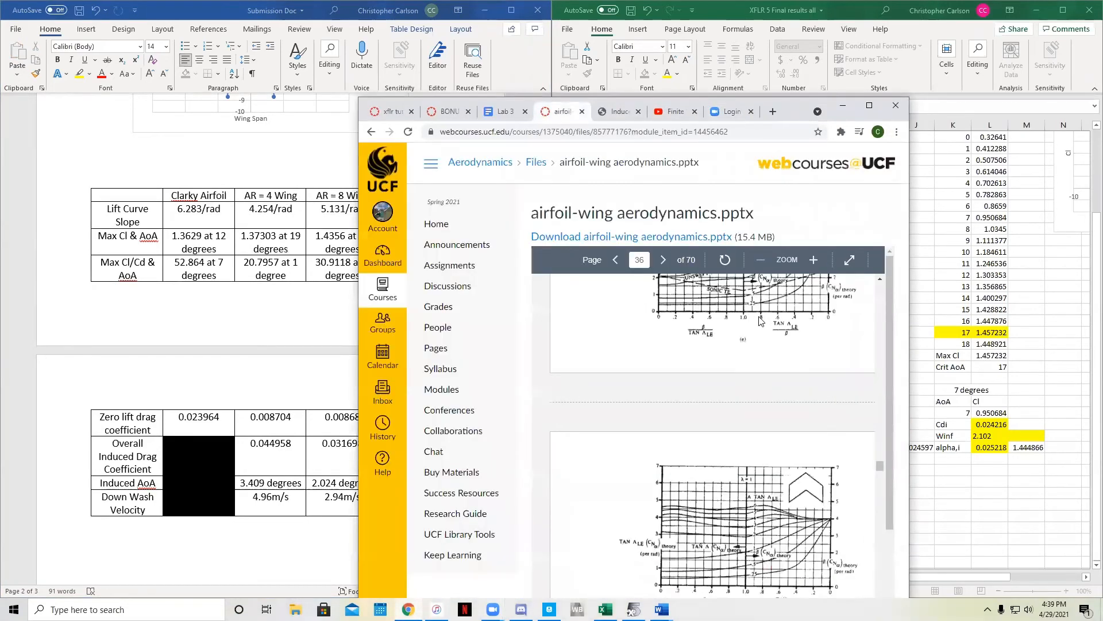
scroll(822, 370, "up", 15)
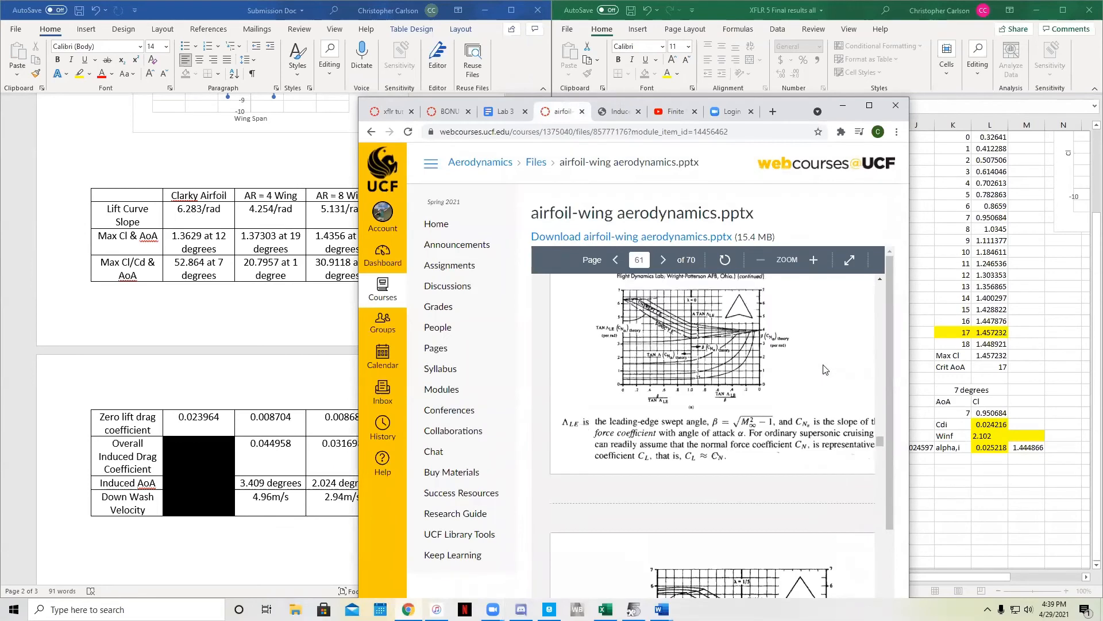
scroll(825, 371, "down", 20)
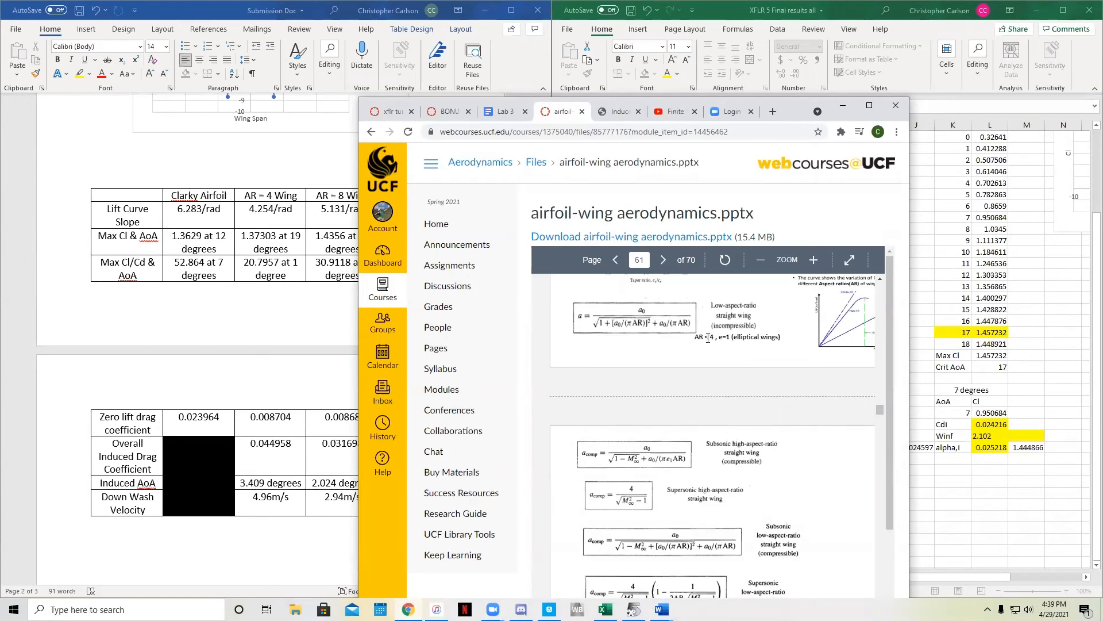
left_click_drag(695, 338, 720, 338)
left_click(718, 366)
scroll(632, 408, "down", 1)
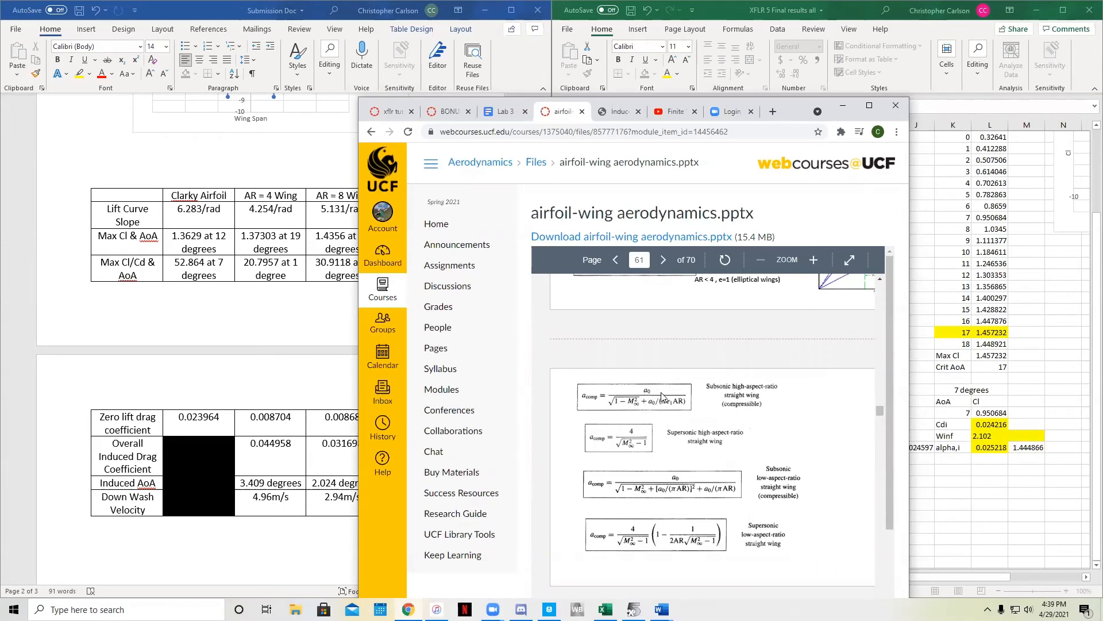
left_click(633, 611)
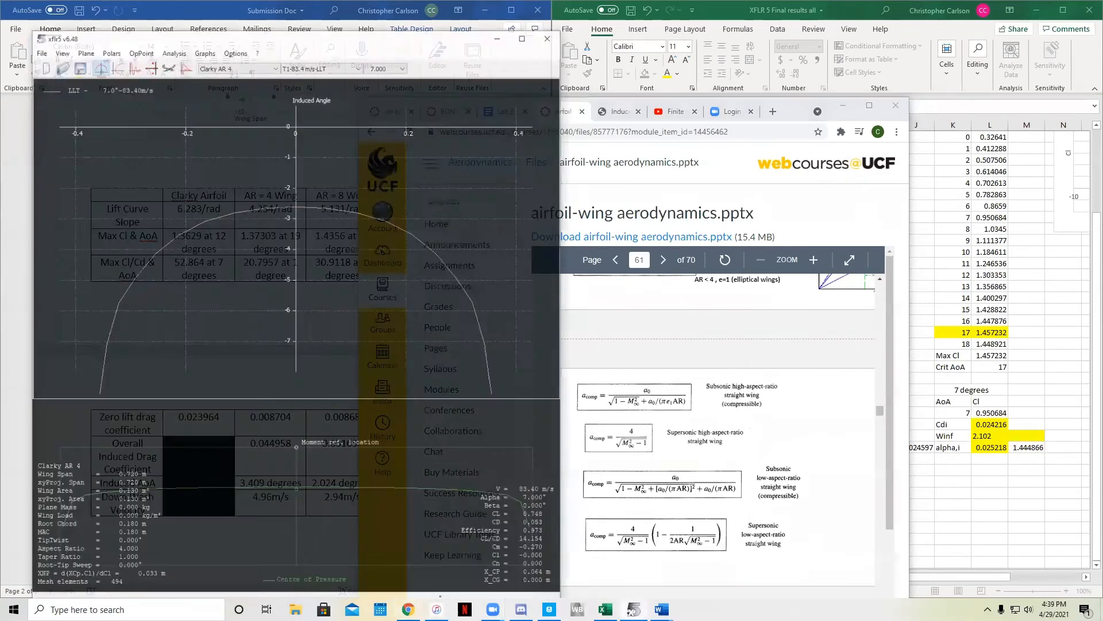
left_click(633, 611)
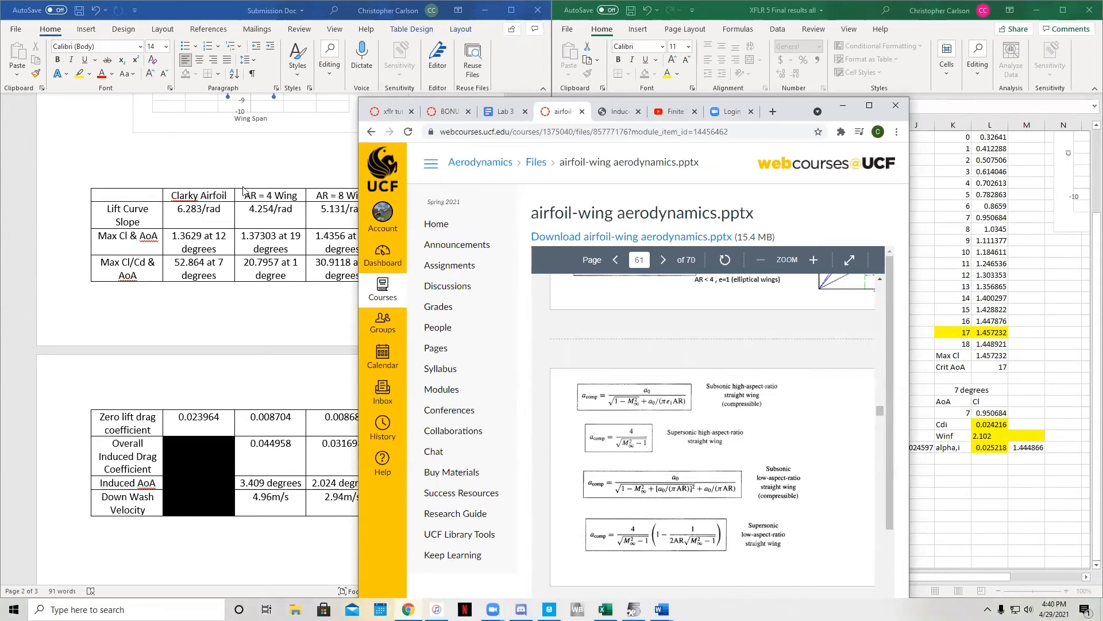
- Minimise Chrome and compare the ClCd vs alpha and Cl vs Cd data sheets with the Word table's Zero lift drag coefficient row
scroll(190, 242, "down", 1)
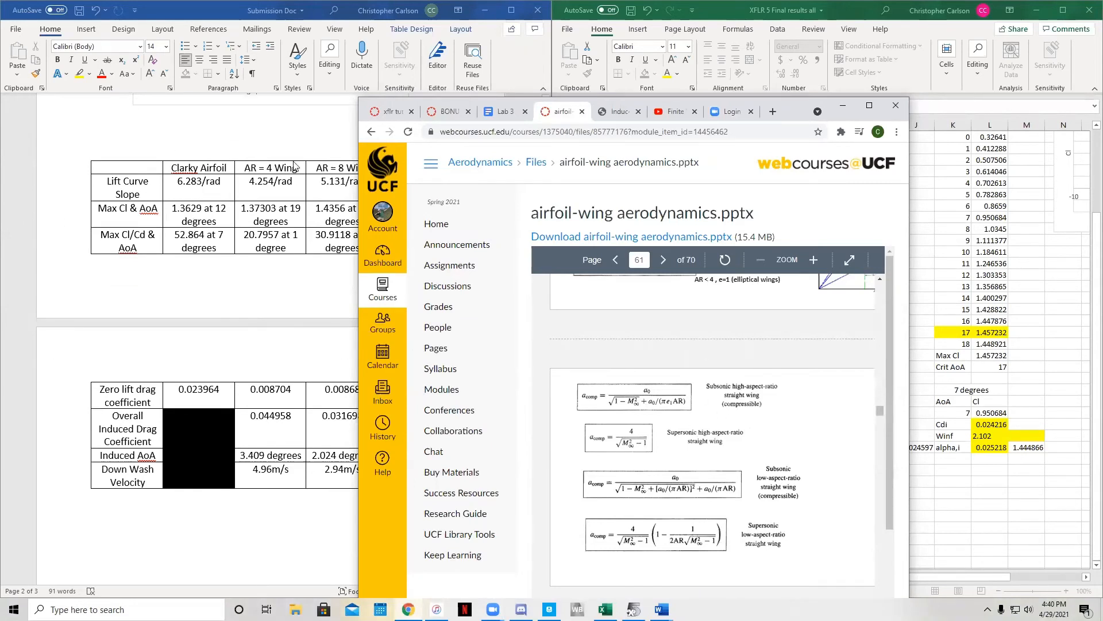
left_click(843, 106)
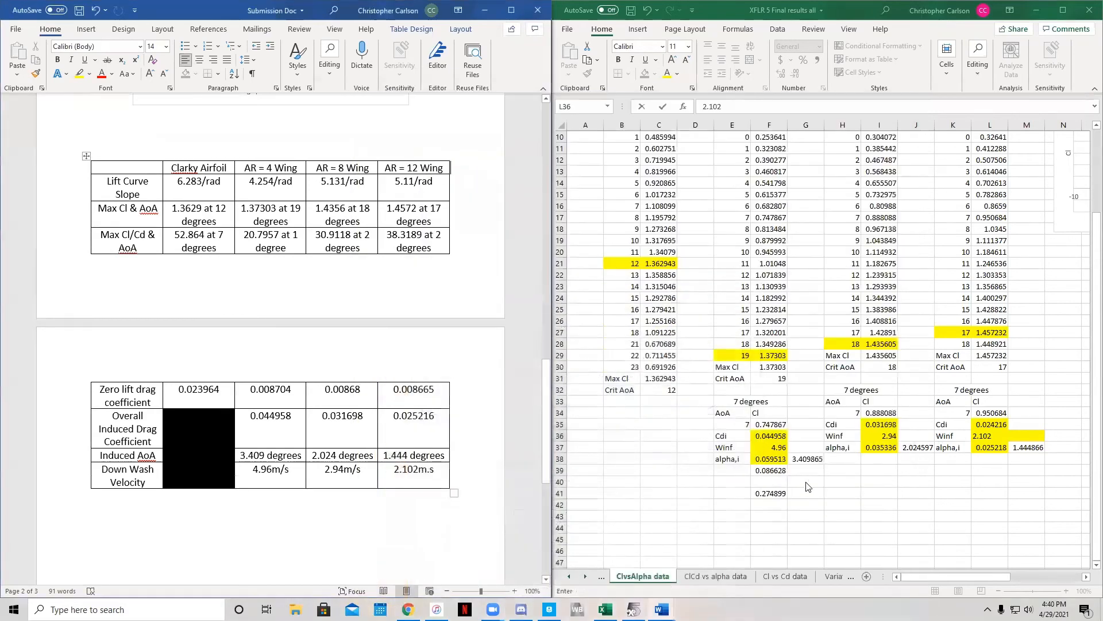
left_click(718, 577)
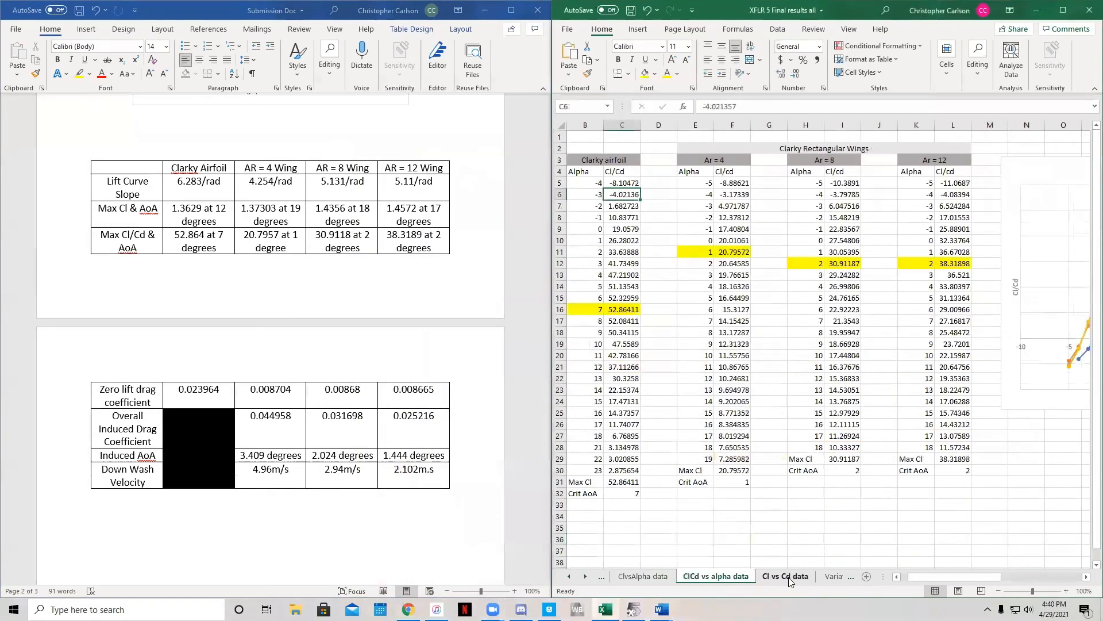
left_click(786, 577)
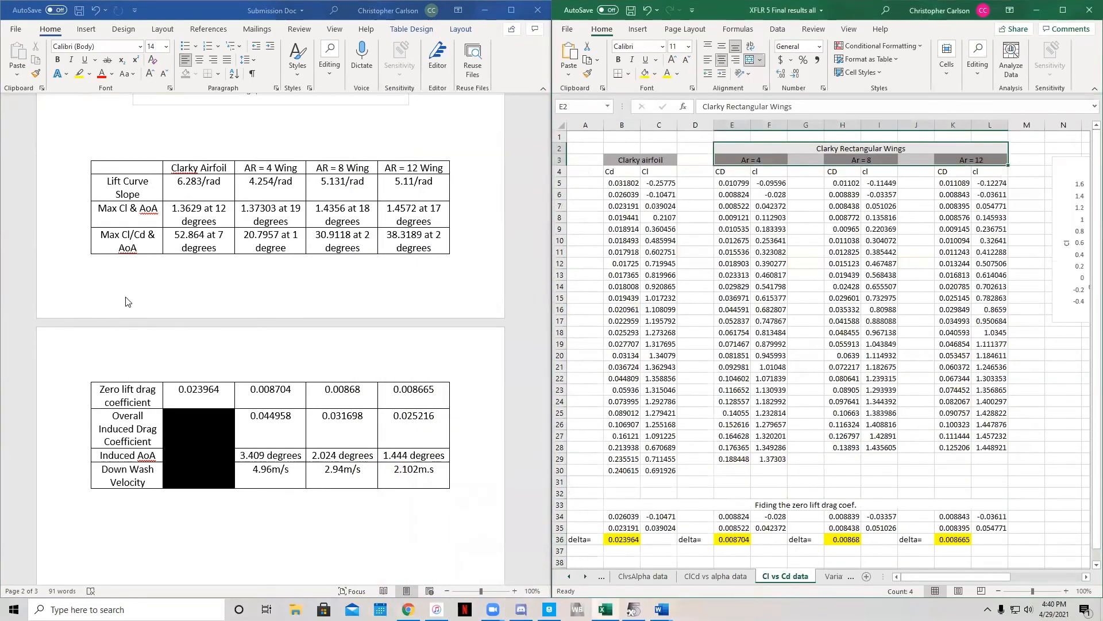
left_click(141, 397)
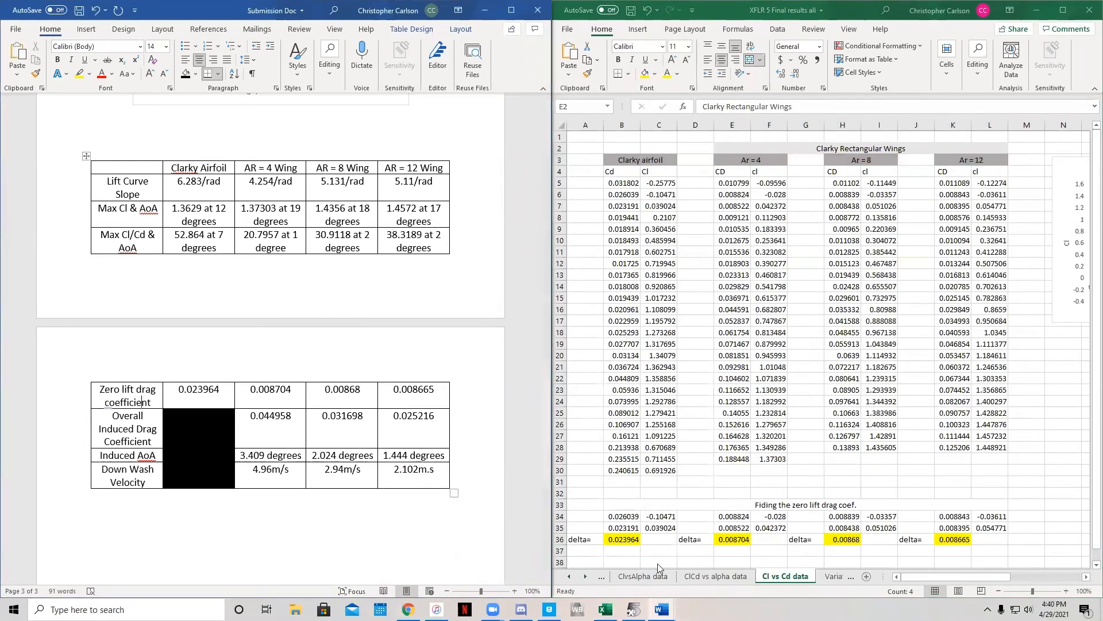
- Look through the ClCd vs alpha, ClvsAlpha and Cl vs Cd data sheets for the zero lift drag coefficient calculation
scroll(823, 504, "down", 2)
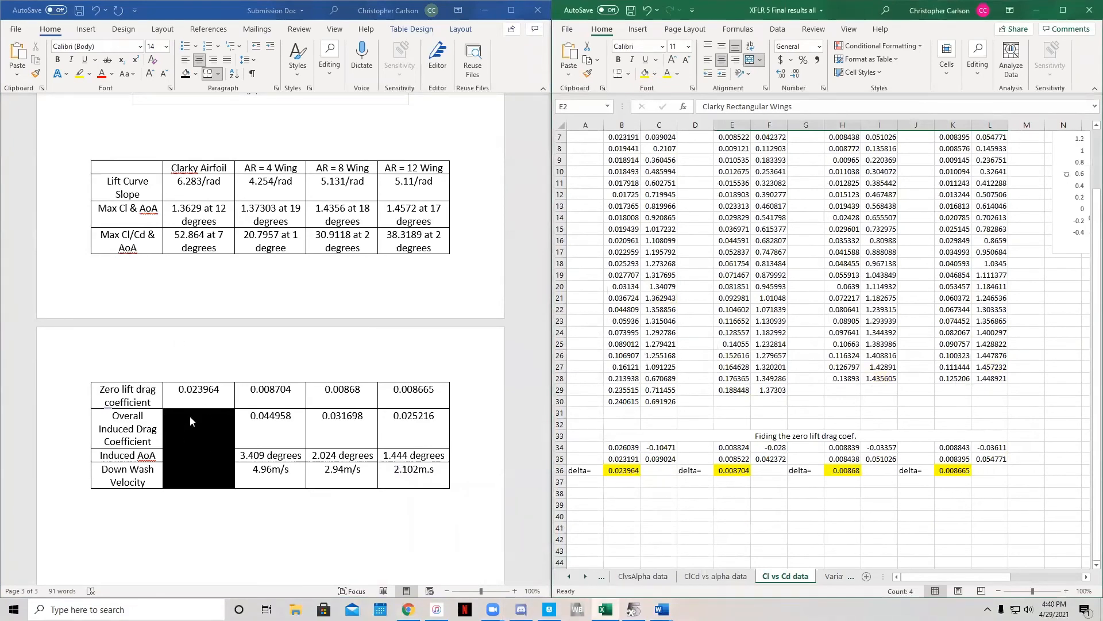
left_click(715, 577)
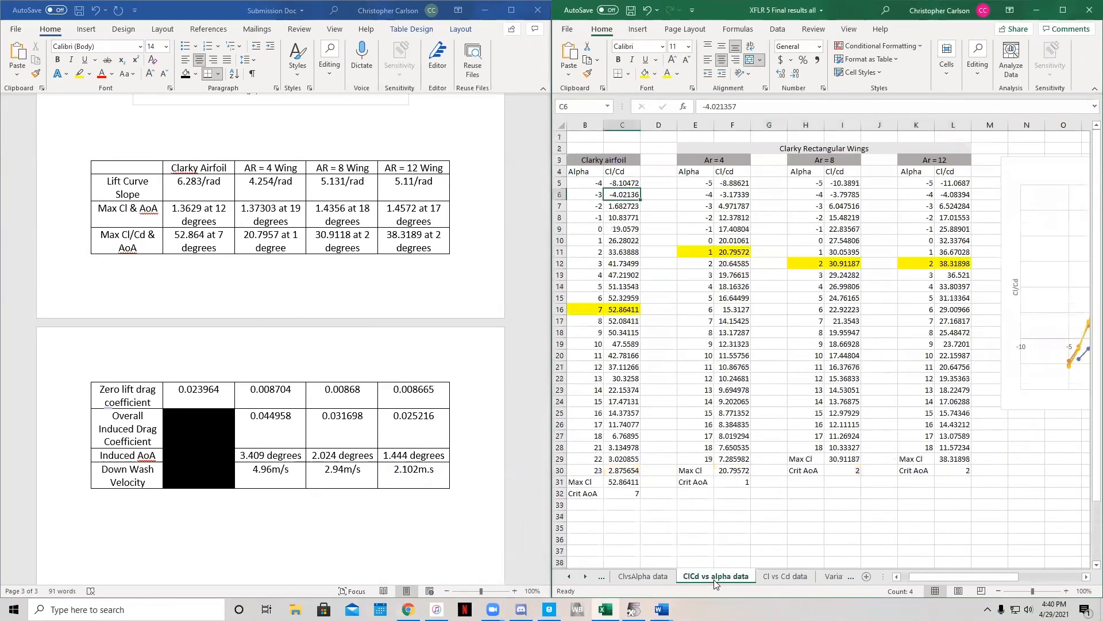
left_click(642, 576)
scroll(659, 539, "down", 4)
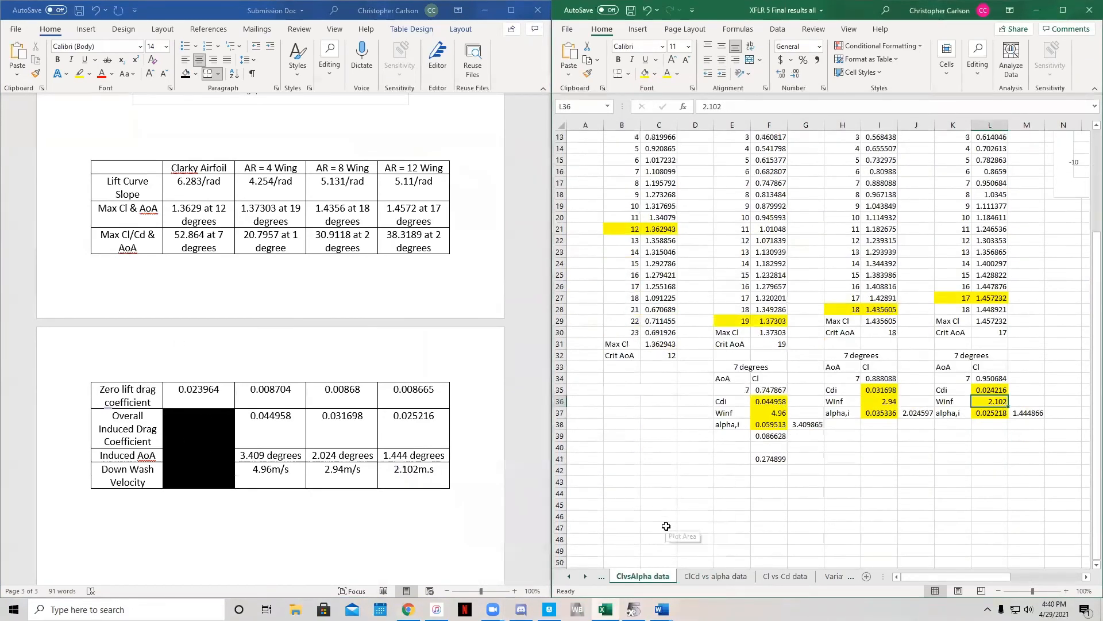
left_click(800, 577)
scroll(729, 499, "down", 1)
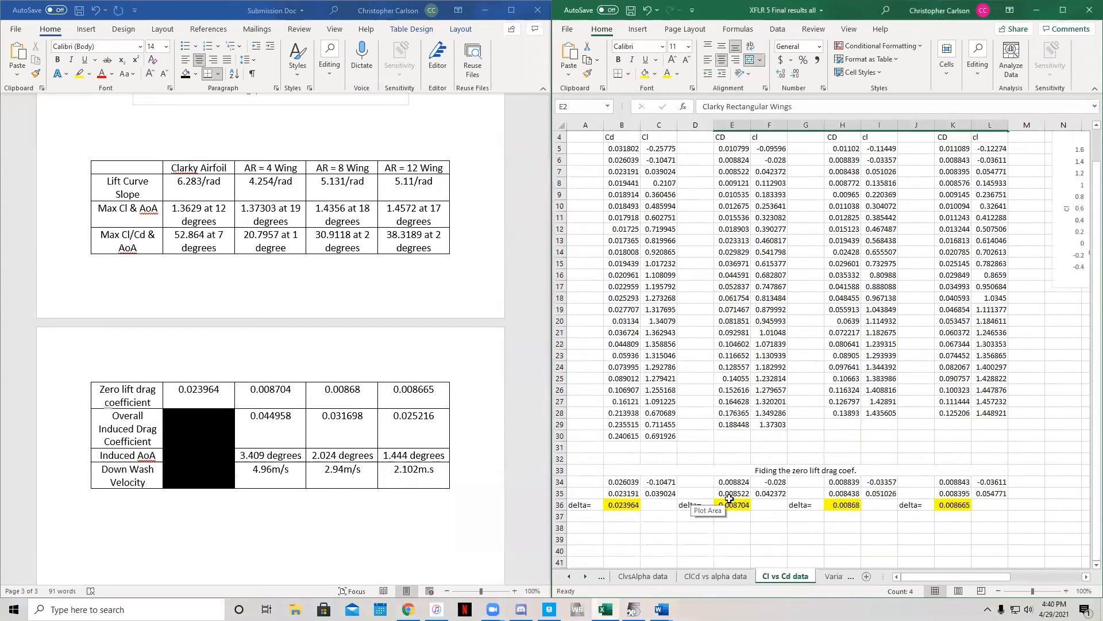
scroll(729, 499, "up", 1)
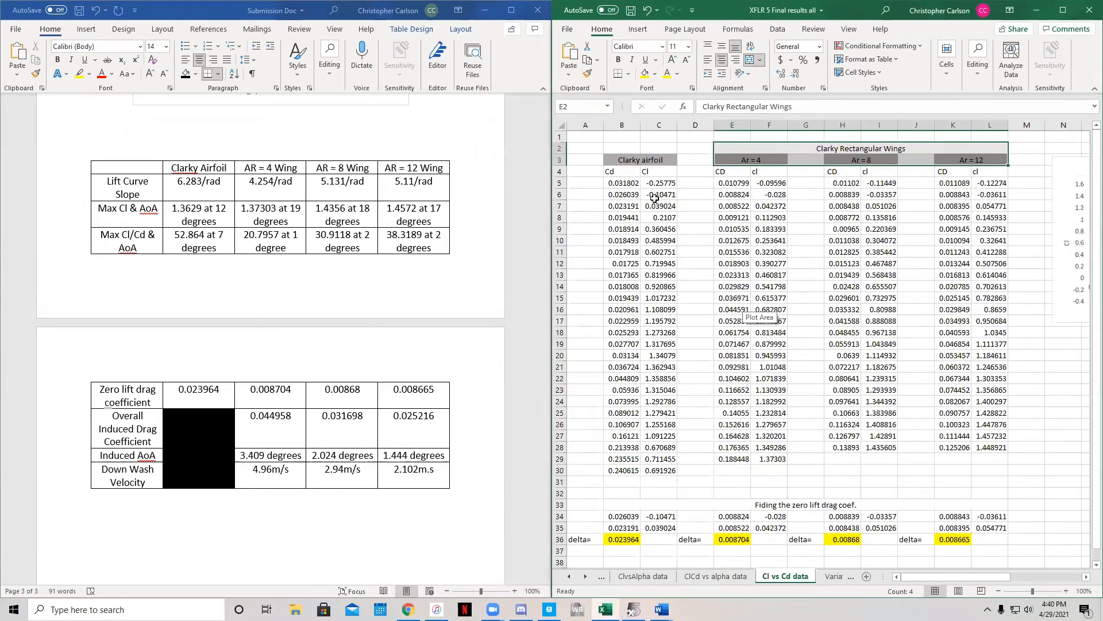
- Examine the Cd and Cl pairs on either side of zero lift for the airfoil and each rectangular wing on the Cl vs Cd data sheet
mouse_move(654, 197)
left_mouse_down()
mouse_move(632, 206)
mouse_move(649, 203)
left_mouse_up()
left_click_drag(737, 194, 772, 205)
left_click_drag(843, 194, 884, 206)
left_click_drag(953, 194, 991, 206)
left_click(875, 480)
- Inspect the interpolation formulas in the delta cells of row 36 for the airfoil and the three wings
scroll(637, 531, "down", 2)
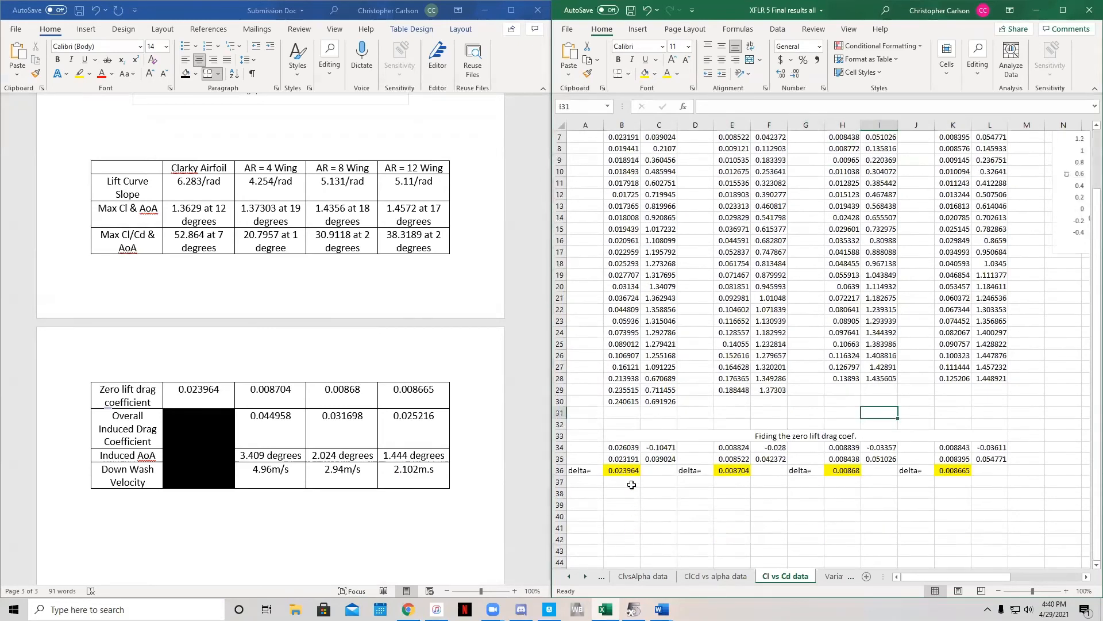
left_click(631, 470)
left_click(743, 470)
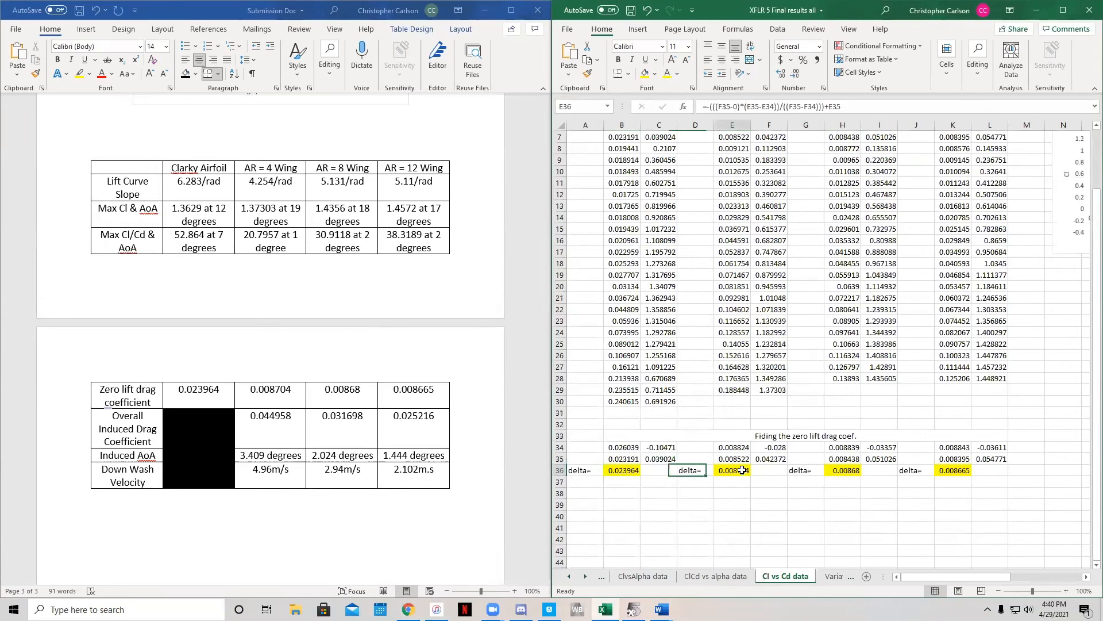
left_click(845, 470)
left_click(955, 471)
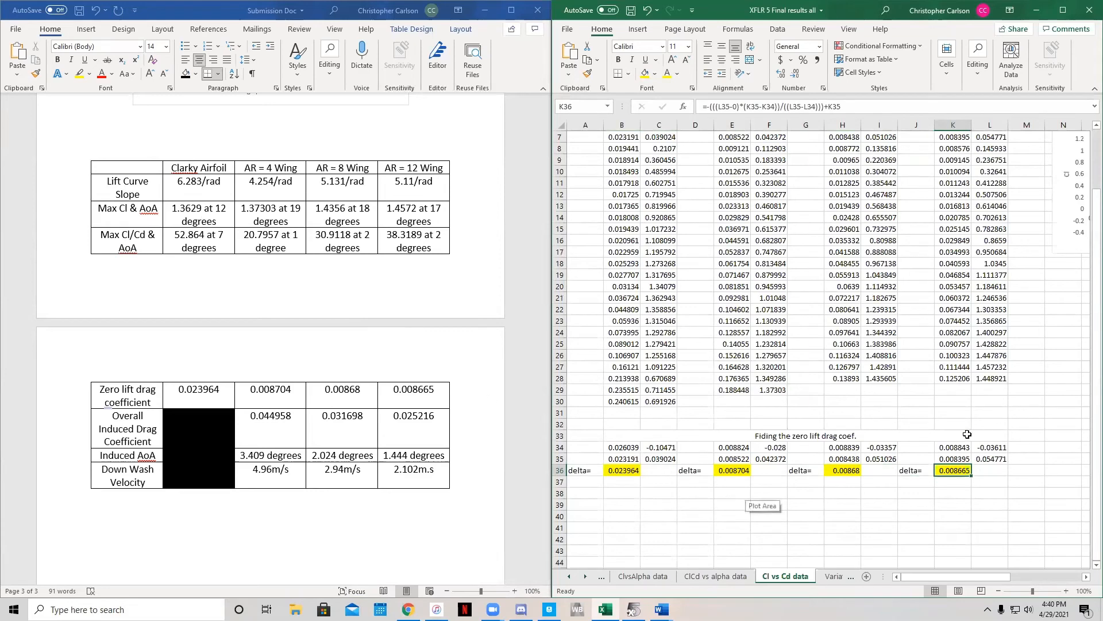
- Look over the Overall Induced Drag Coefficient, Induced AoA and Down Wash Velocity rows in the Word table
scroll(171, 215, "down", 3)
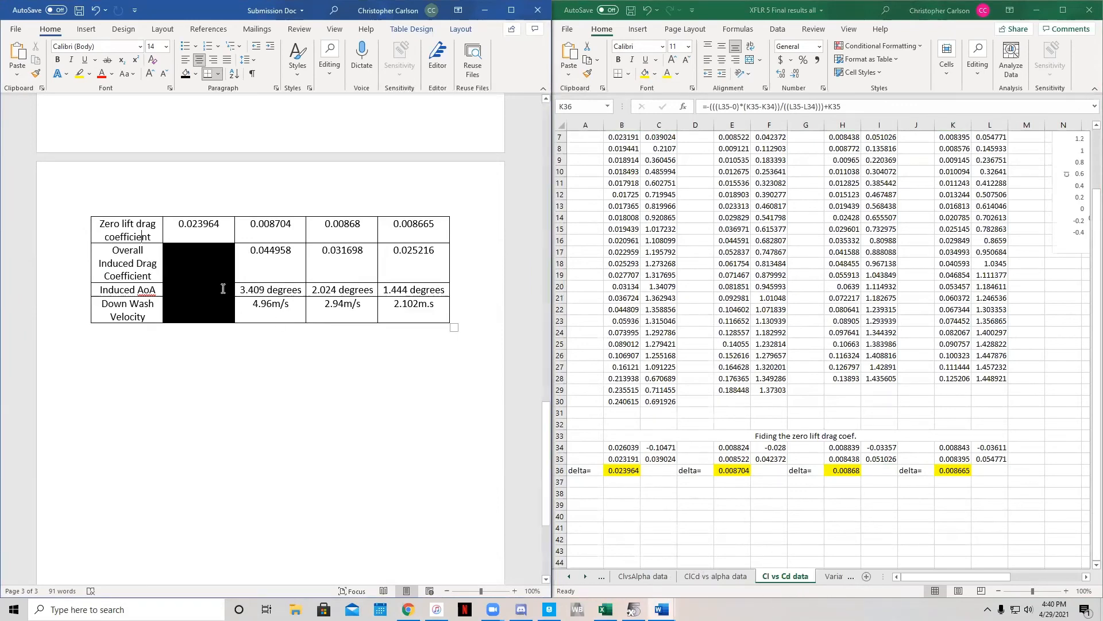
scroll(225, 276, "up", 1)
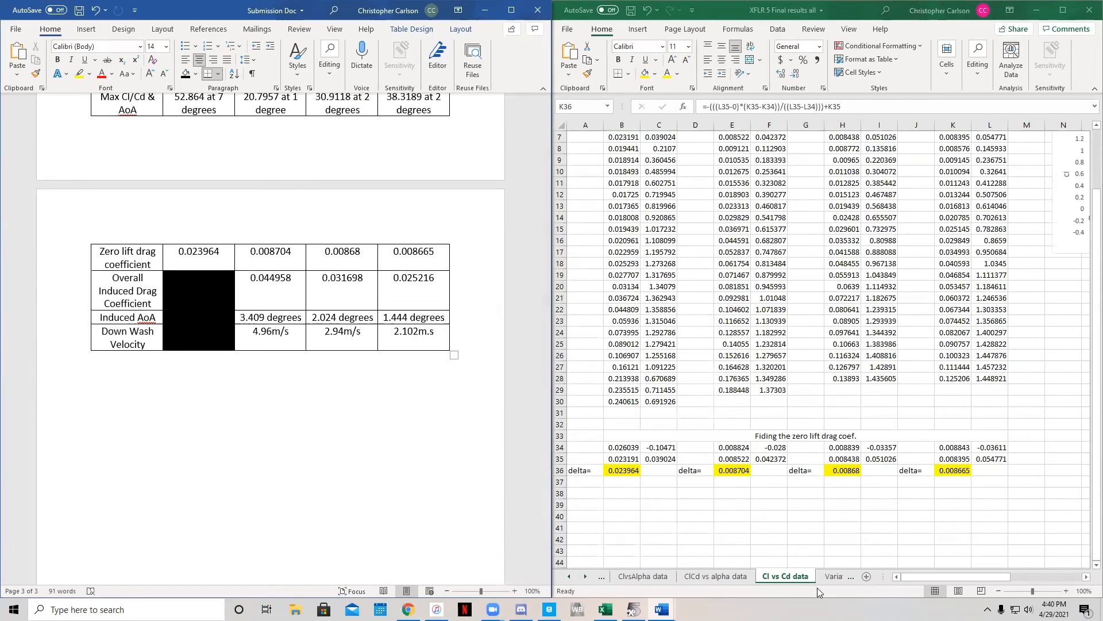
left_click(867, 577)
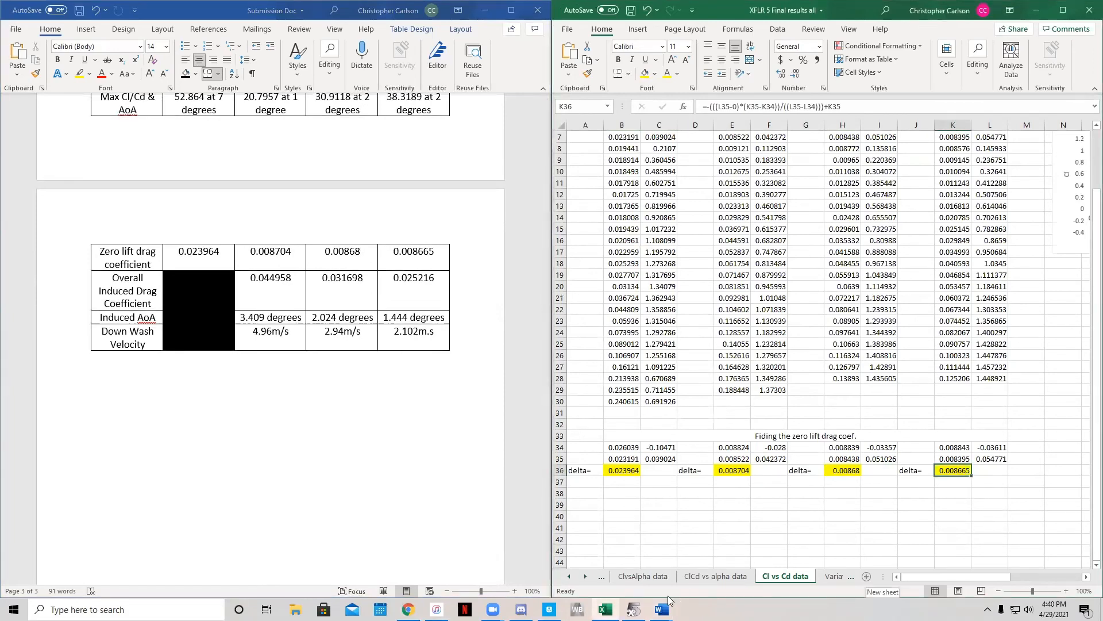
- Switch to xflr5 and display the Induced Angle curve for the AR 12 wing after viewing the Clarky AR 4 curve
left_click(632, 611)
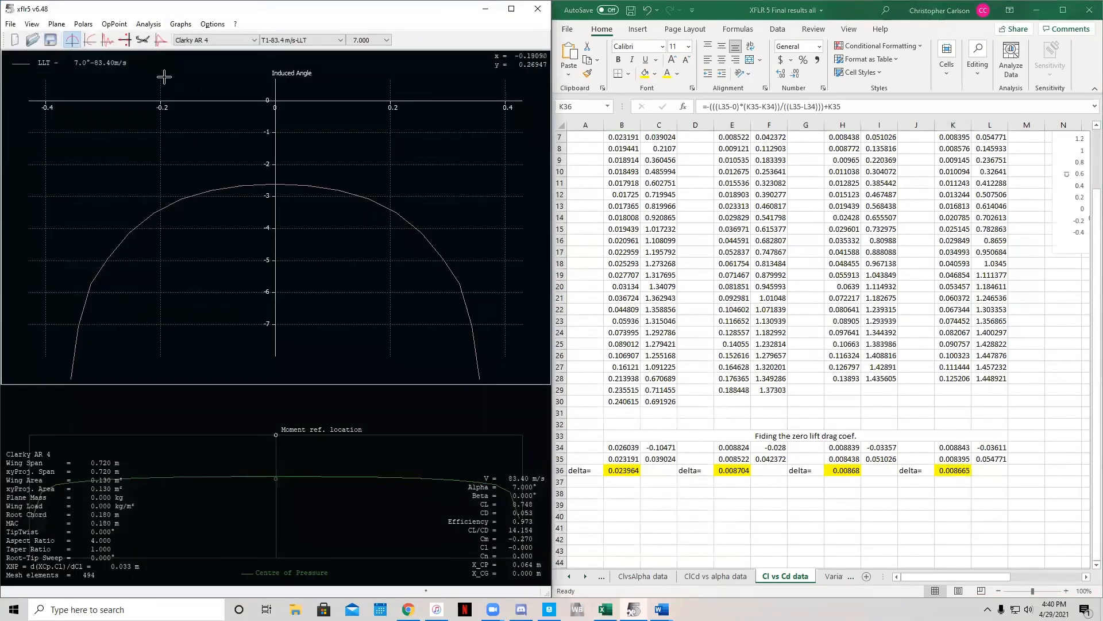
scroll(311, 166, "down", 2)
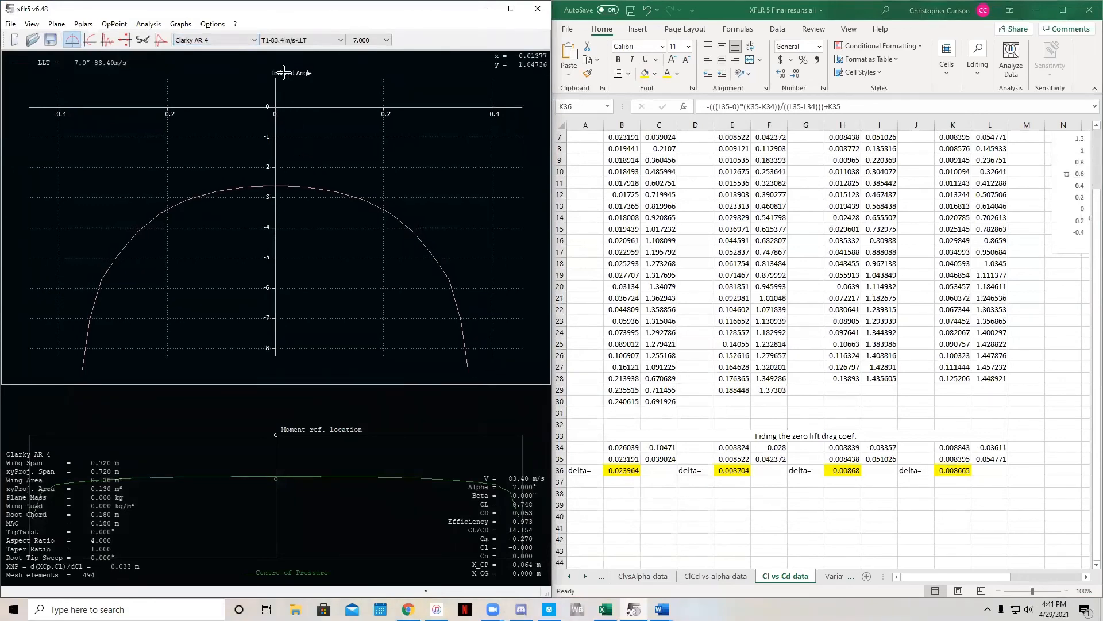
scroll(329, 233, "down", 2)
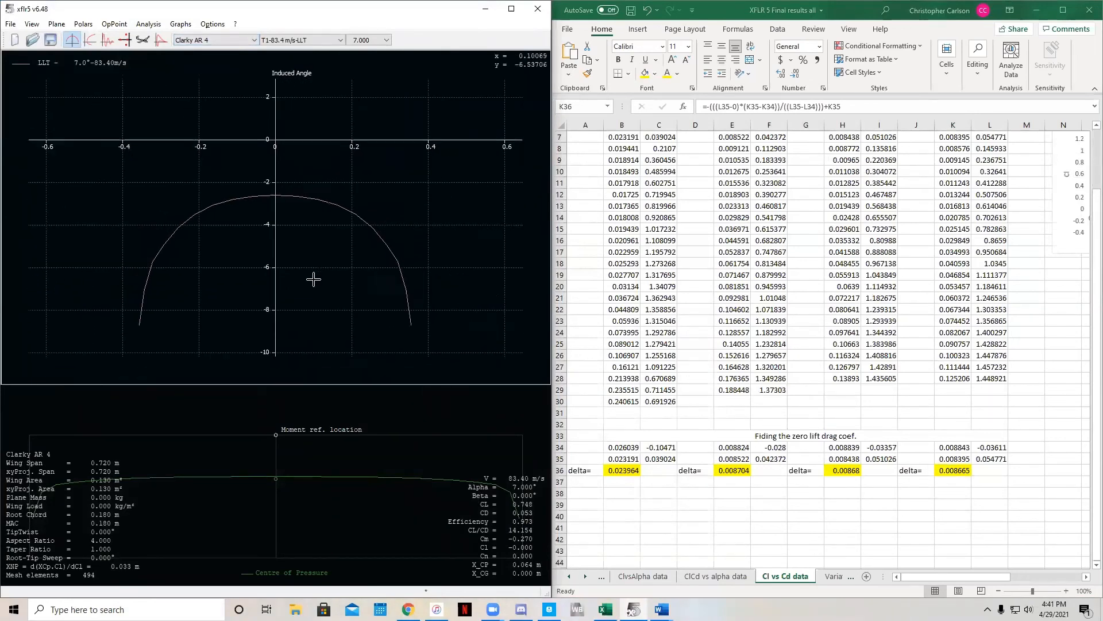
left_click(242, 40)
left_click(242, 57)
left_click(239, 42)
left_click(236, 66)
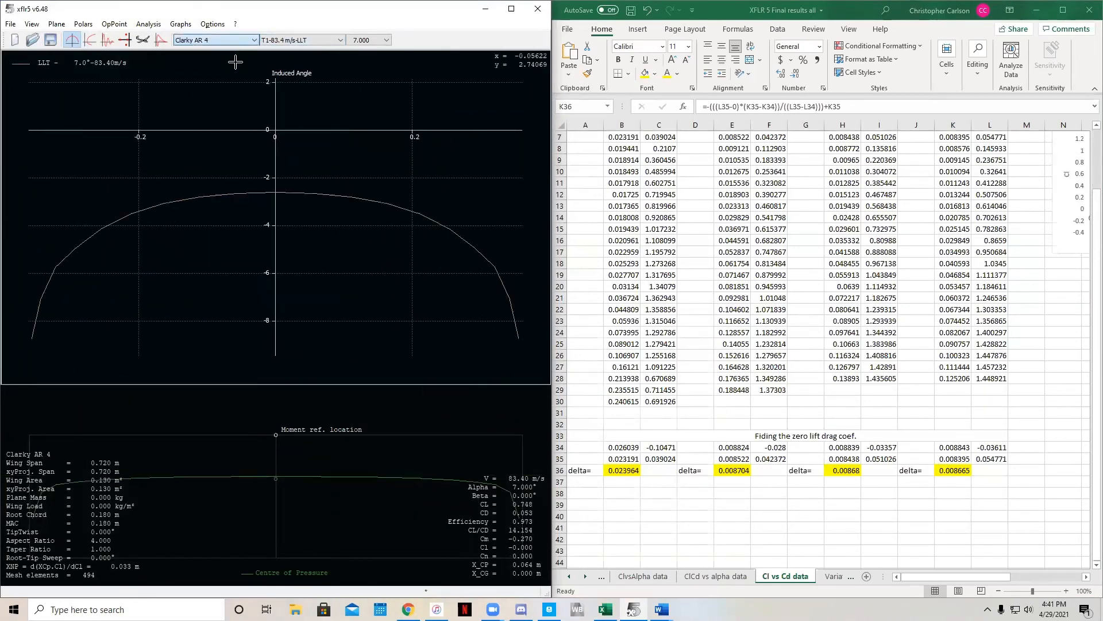
left_click(233, 43)
left_click(233, 48)
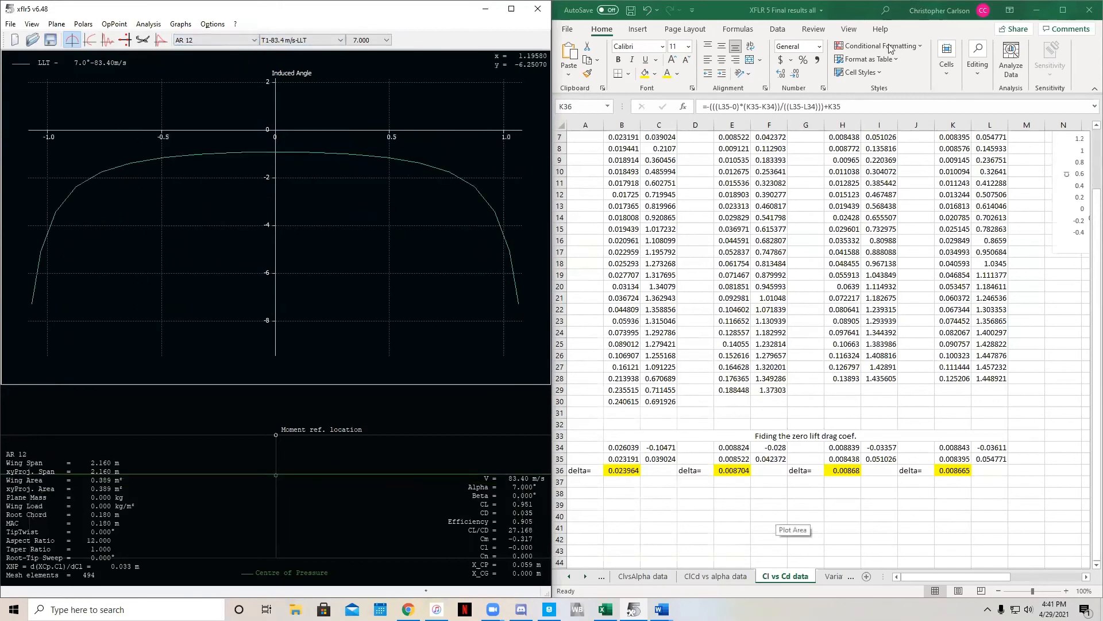
- Maximise Excel, review the Variation in induced Drag and Local induced angle of attack sheets with their charts, and minimise it
left_click(1063, 10)
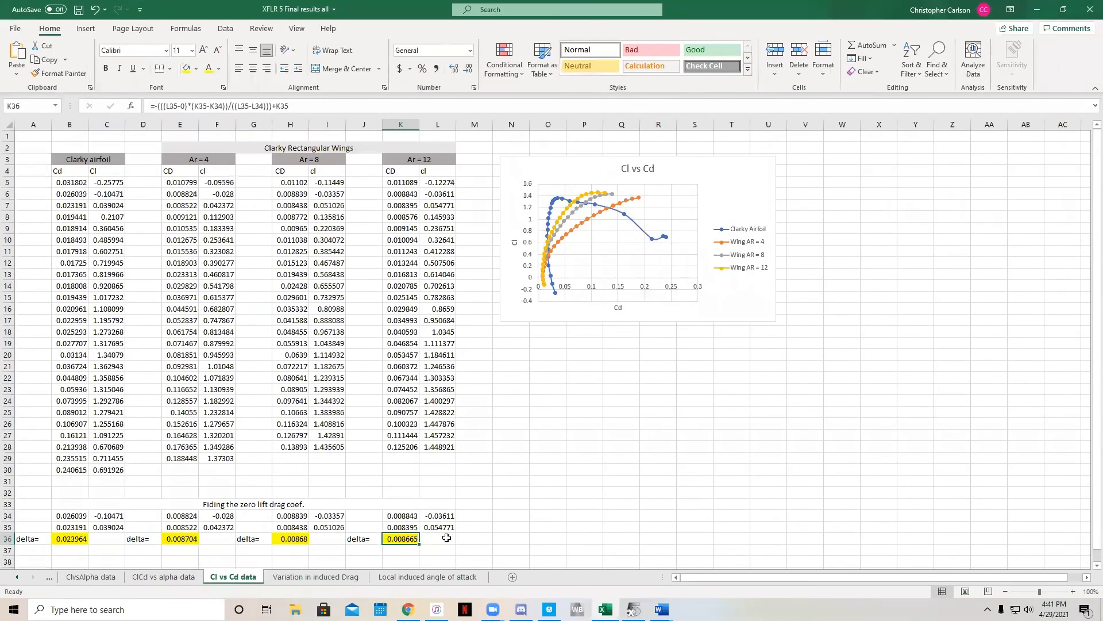
left_click(337, 577)
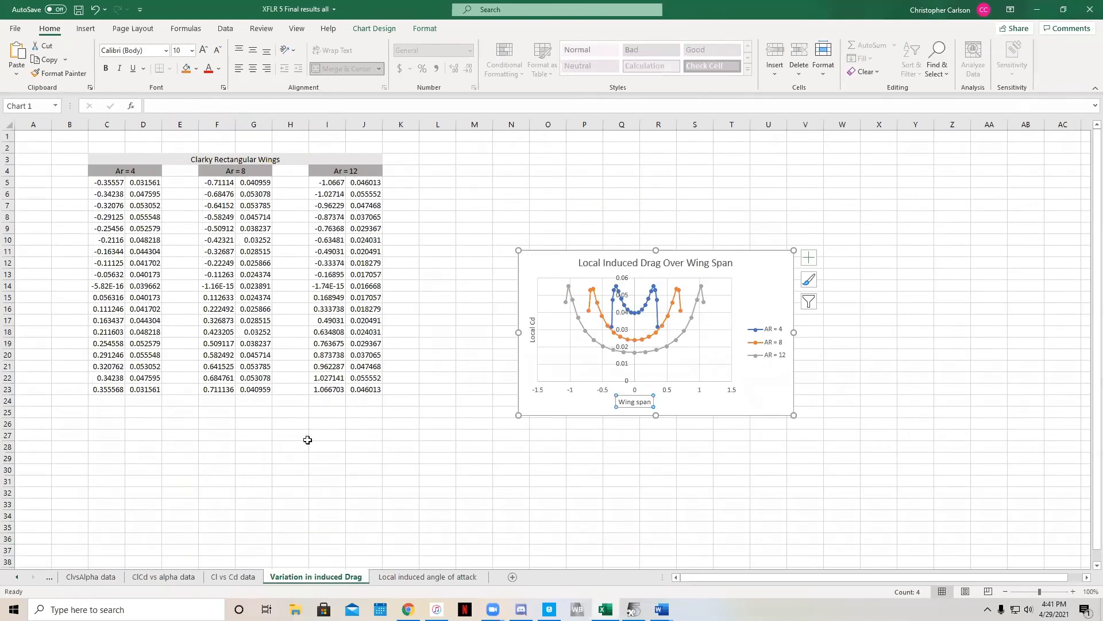
left_click(431, 577)
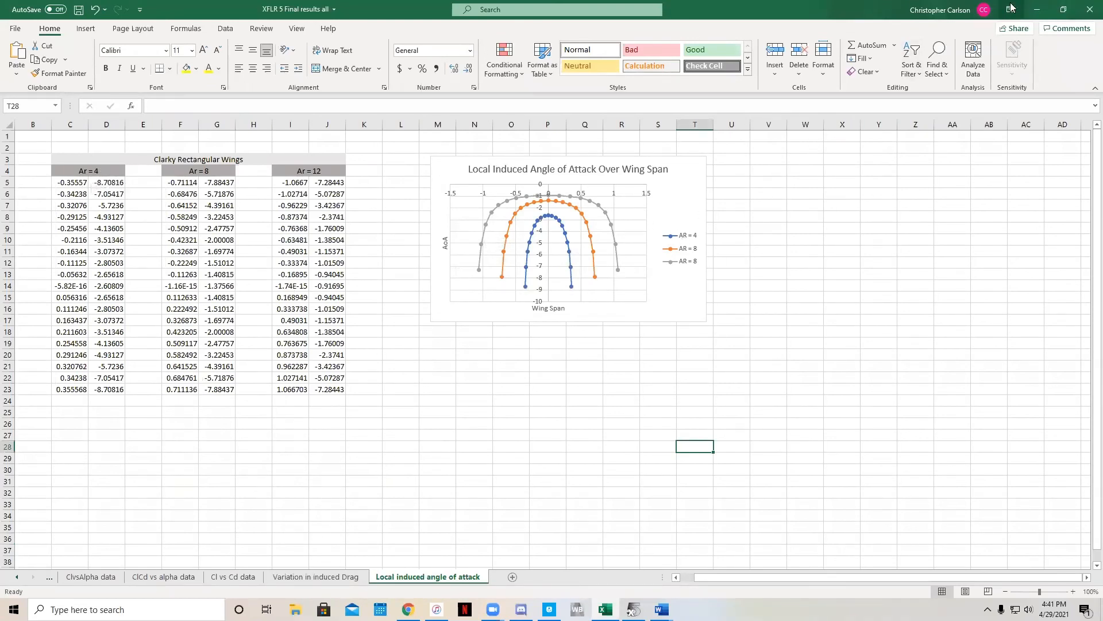
left_click(1037, 10)
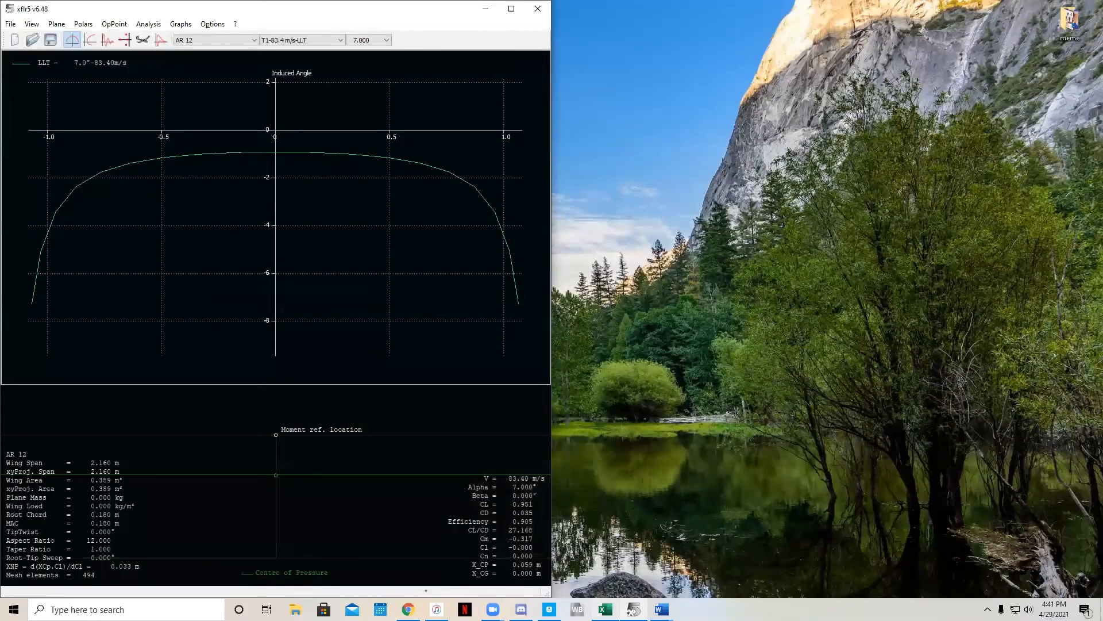
- Switch to the Word submission document and review the results table from Lift Curve Slope through the induced drag and downwash rows
left_click(662, 608)
left_click(679, 558)
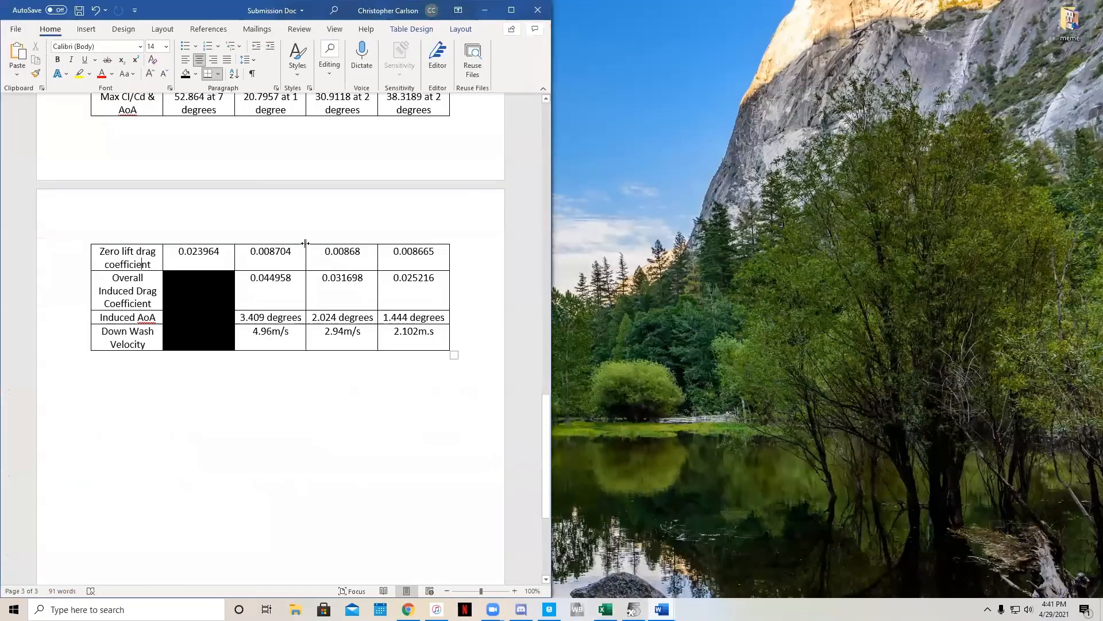
scroll(306, 243, "up", 6)
scroll(230, 377, "down", 4)
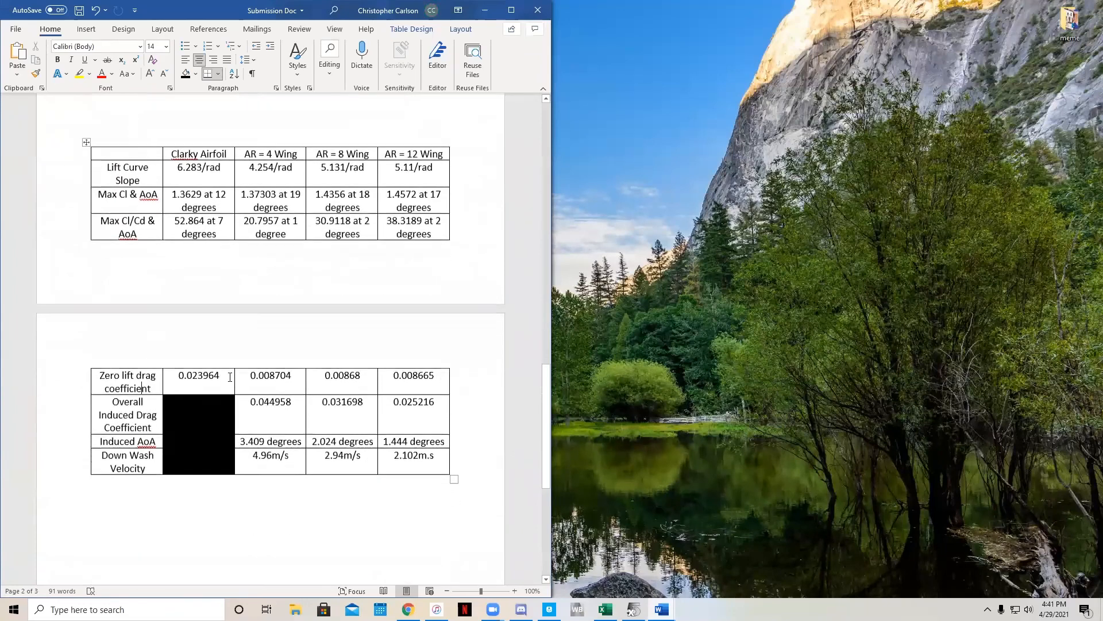
scroll(229, 377, "down", 2)
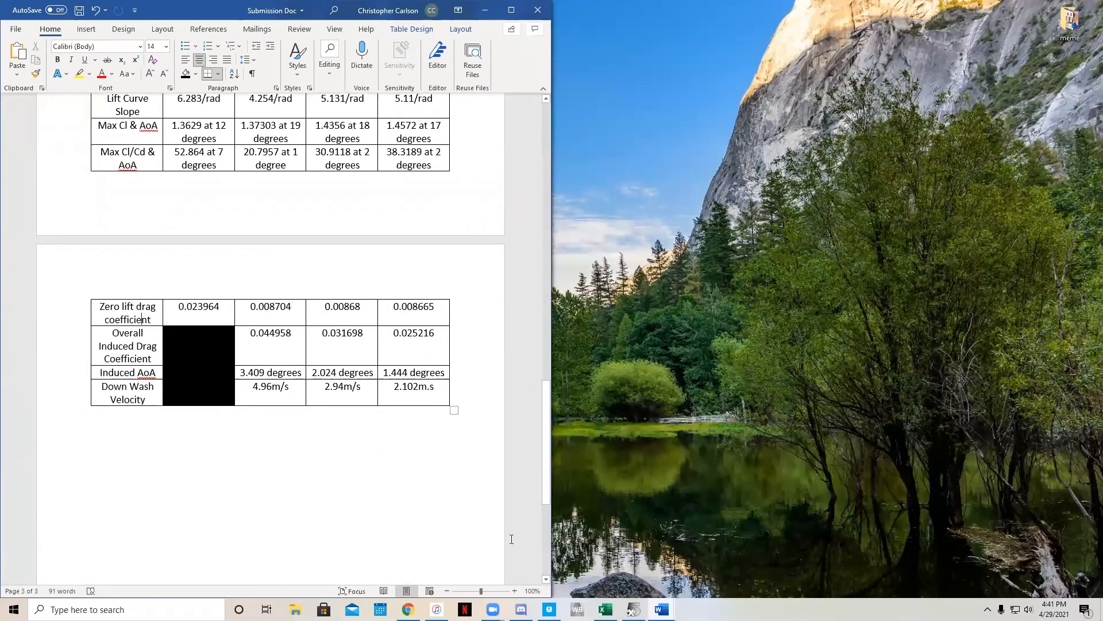
- Switch to Excel and inspect the 7-degree AR 4 Cl, Cdi and alpha,i cells and the AR 8 alpha,i formula on the ClvsAlpha data sheet
left_click(606, 609)
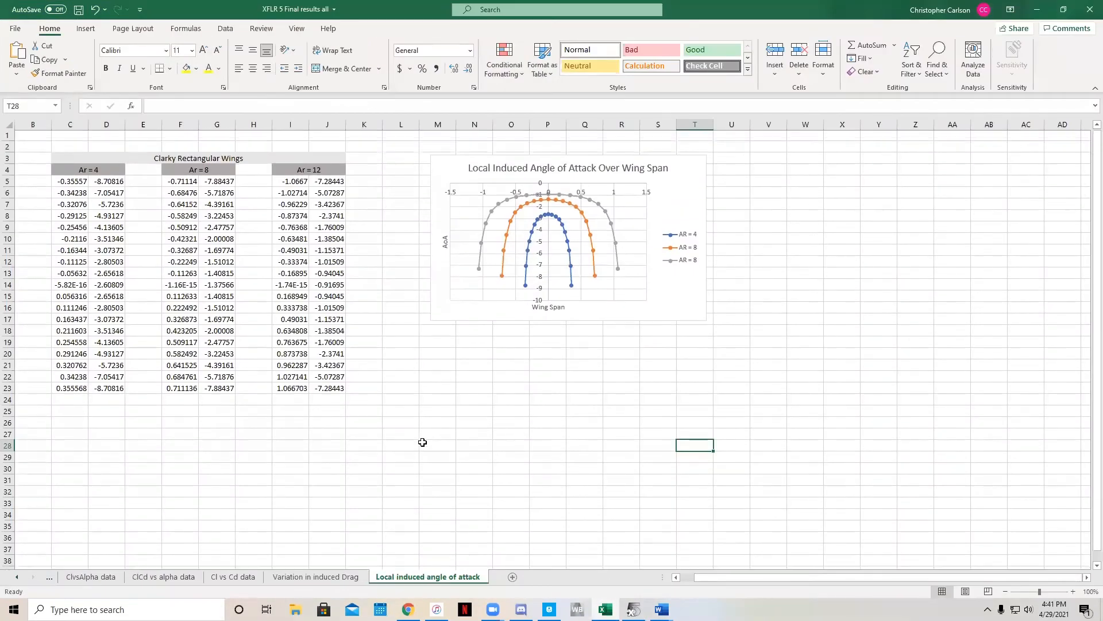
scroll(422, 442, "down", 4)
left_click(115, 578)
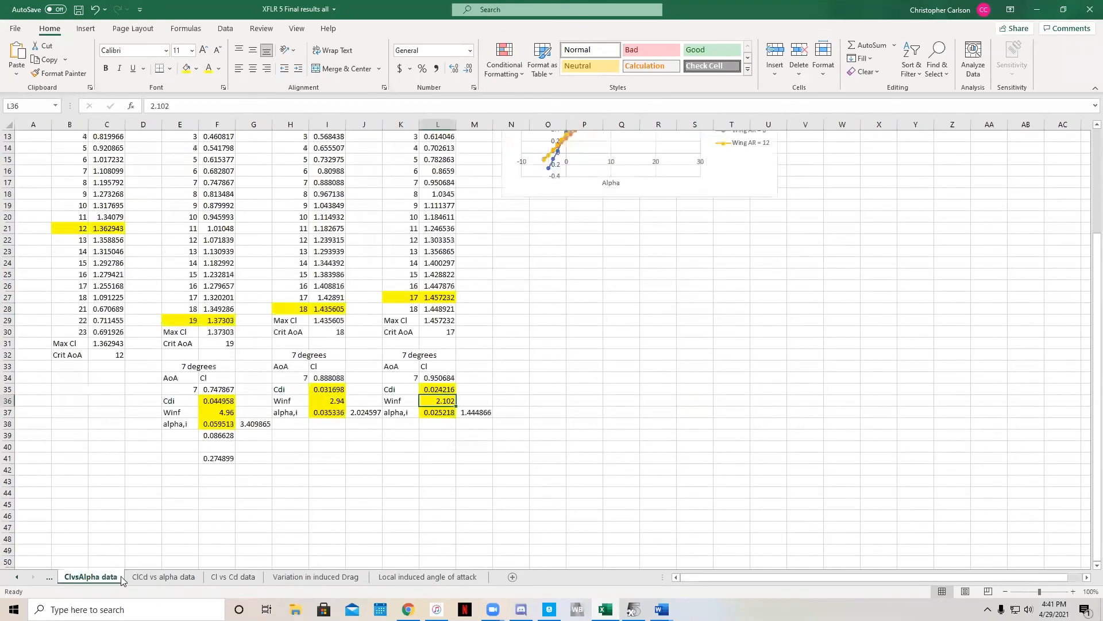
scroll(265, 374, "up", 1)
left_click(208, 402)
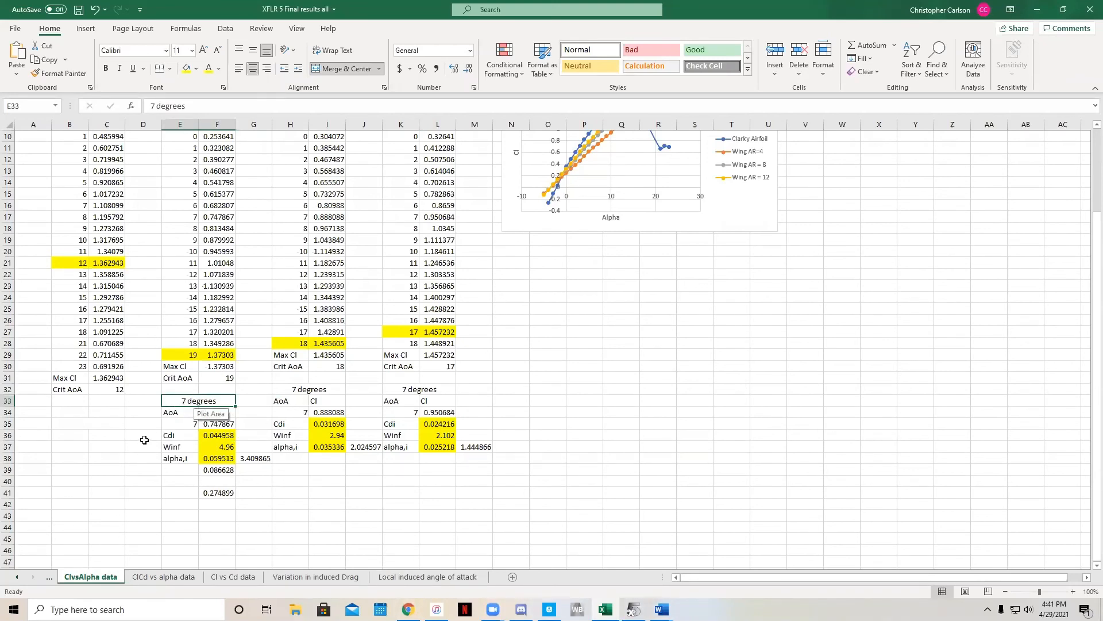
left_click(172, 423)
left_click(203, 420)
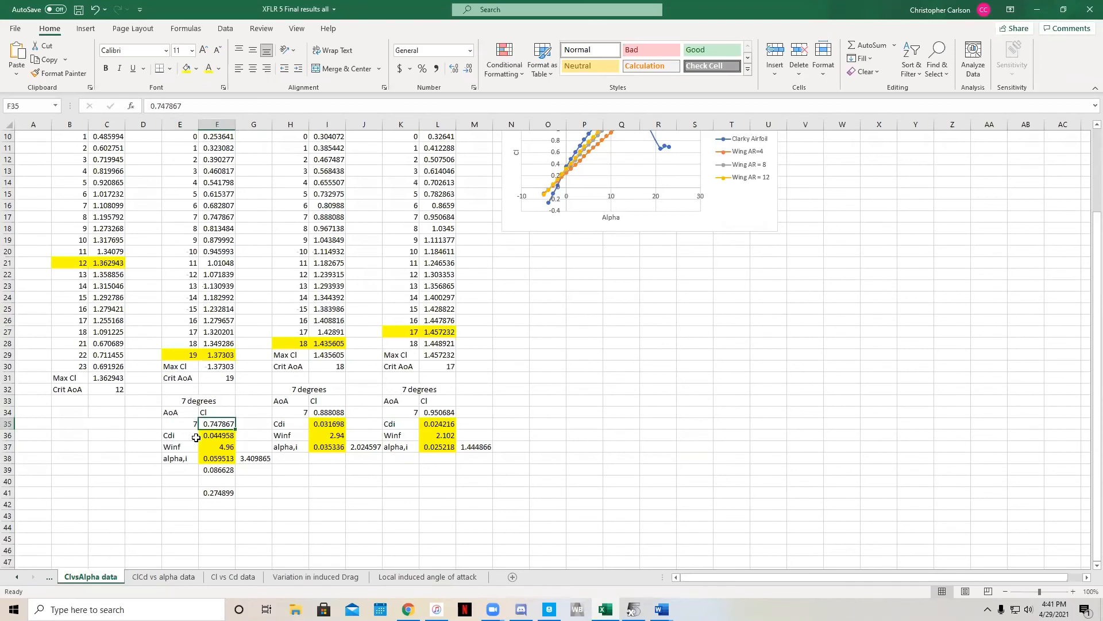
left_click(219, 438)
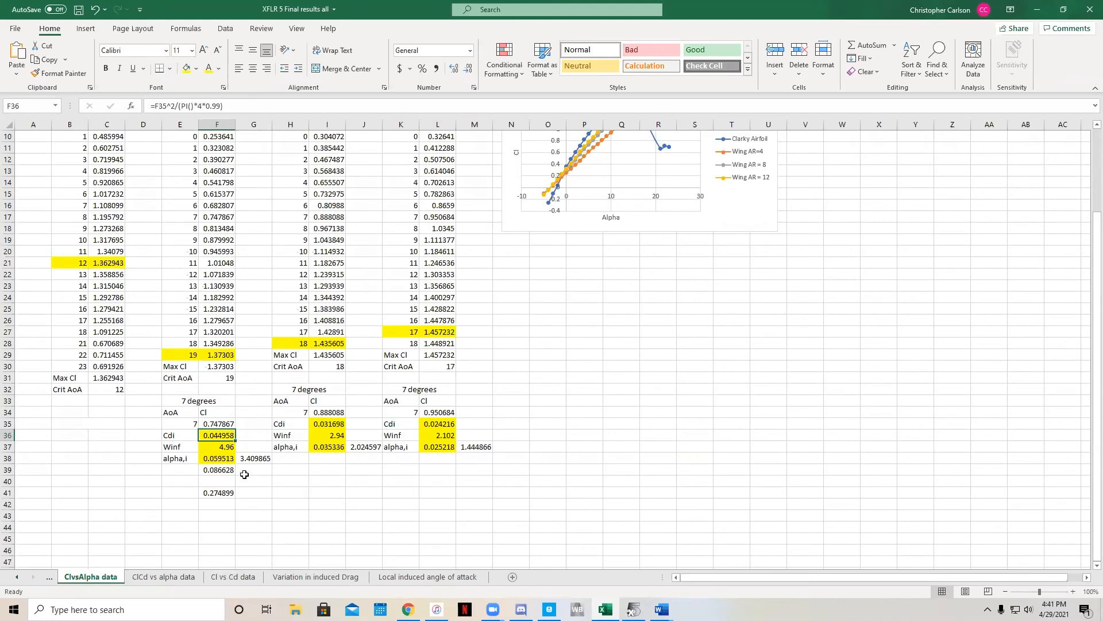
left_click(216, 458)
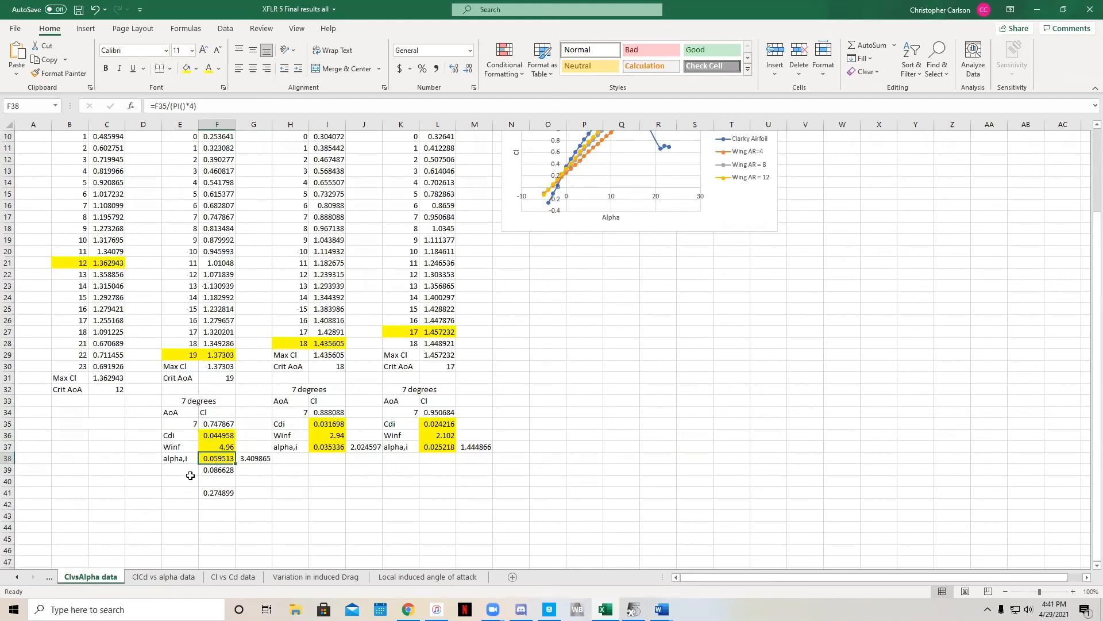
left_click(327, 446)
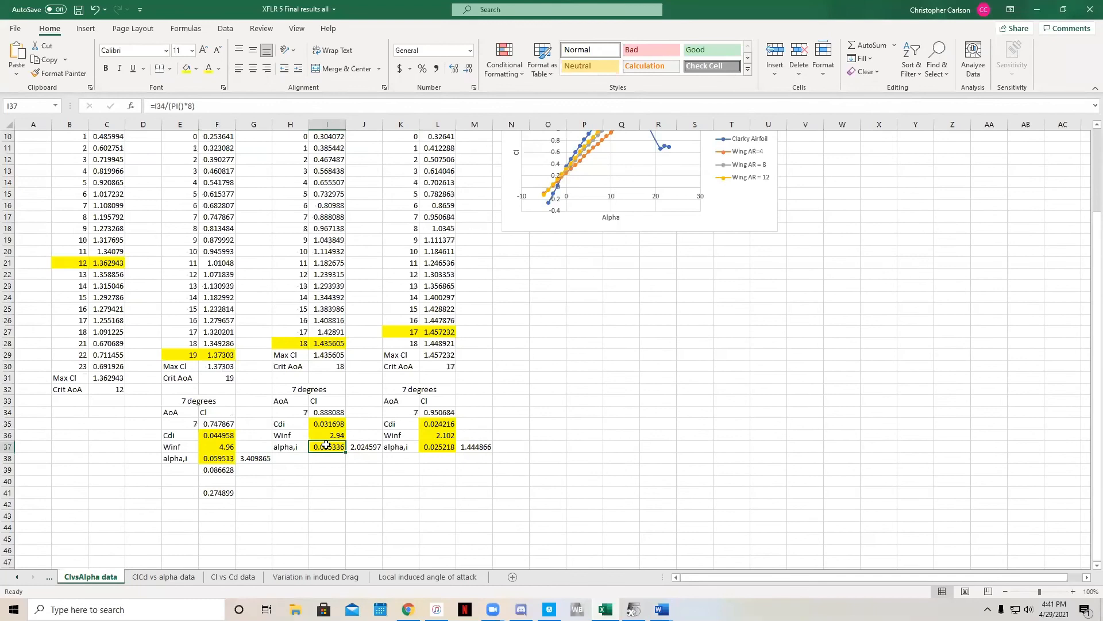
- Inspect the AR 12 alpha,i cell, the AR 4 Winf cell and the DEGREES formulas beside alpha,i for the three wings
left_click(438, 447)
left_click(216, 446)
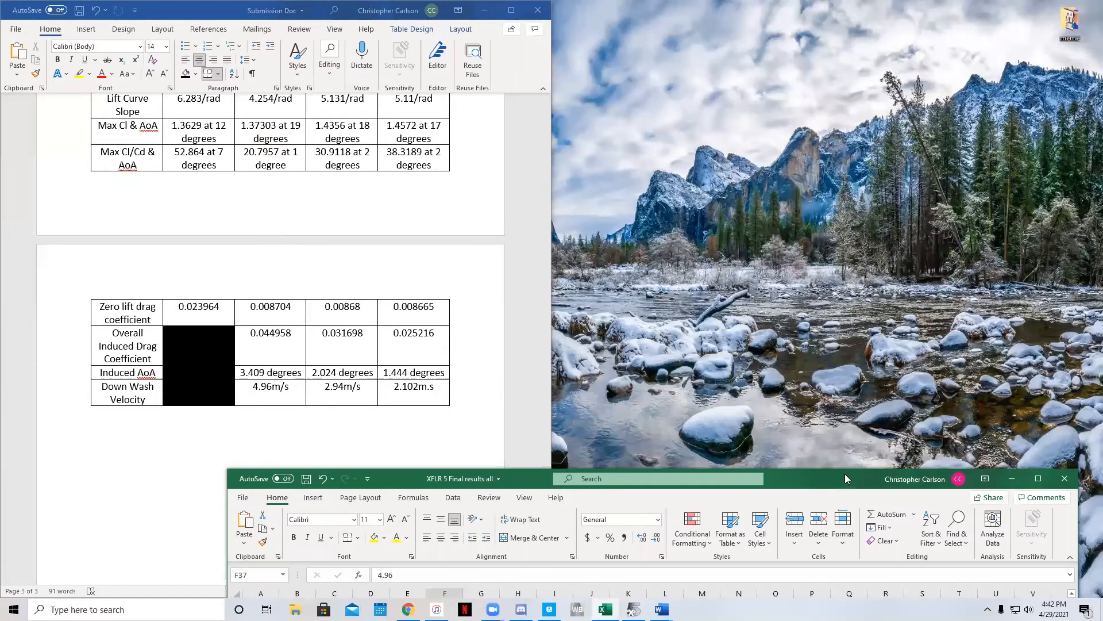
left_click_drag(845, 473, 791, 38)
left_click(388, 493)
left_click(428, 493)
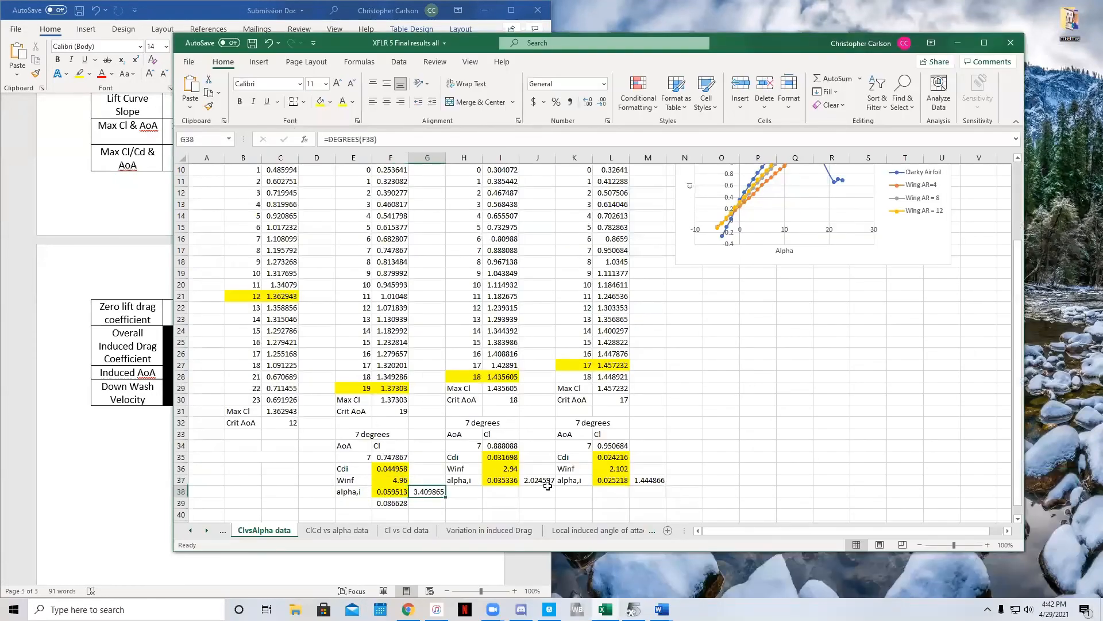
left_click(539, 480)
left_click(646, 481)
double_click(647, 481)
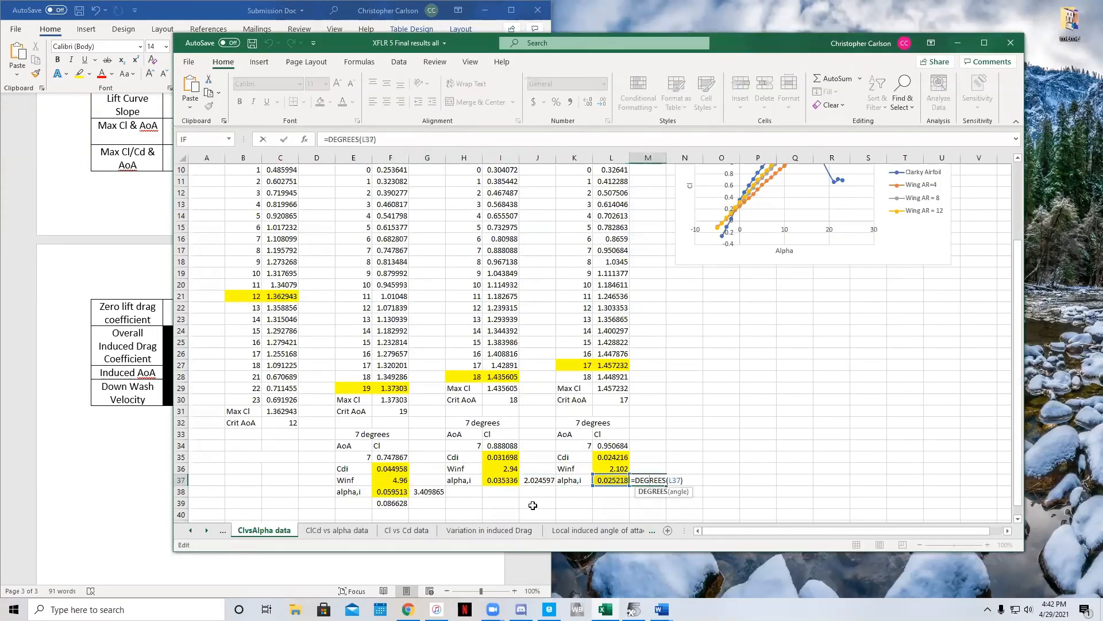
left_click(533, 504)
double_click(540, 480)
left_click(727, 430)
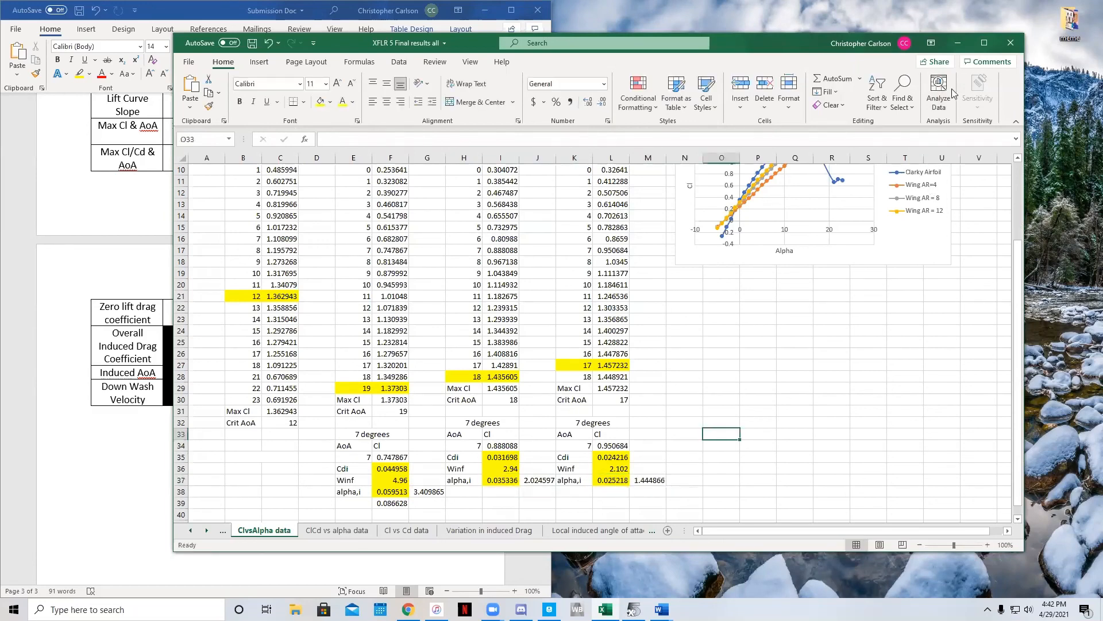
- Move the Excel window aside and correct the AR = 12 wing's Down Wash Velocity unit to m/s in the Word results table
left_click_drag(782, 51, 773, 447)
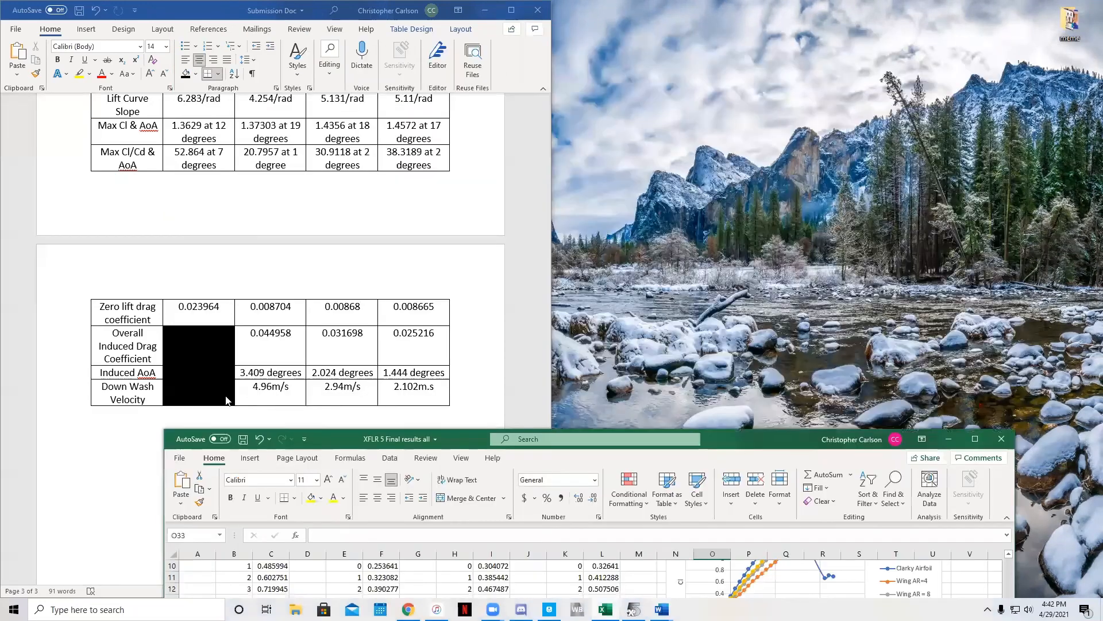
double_click(433, 388)
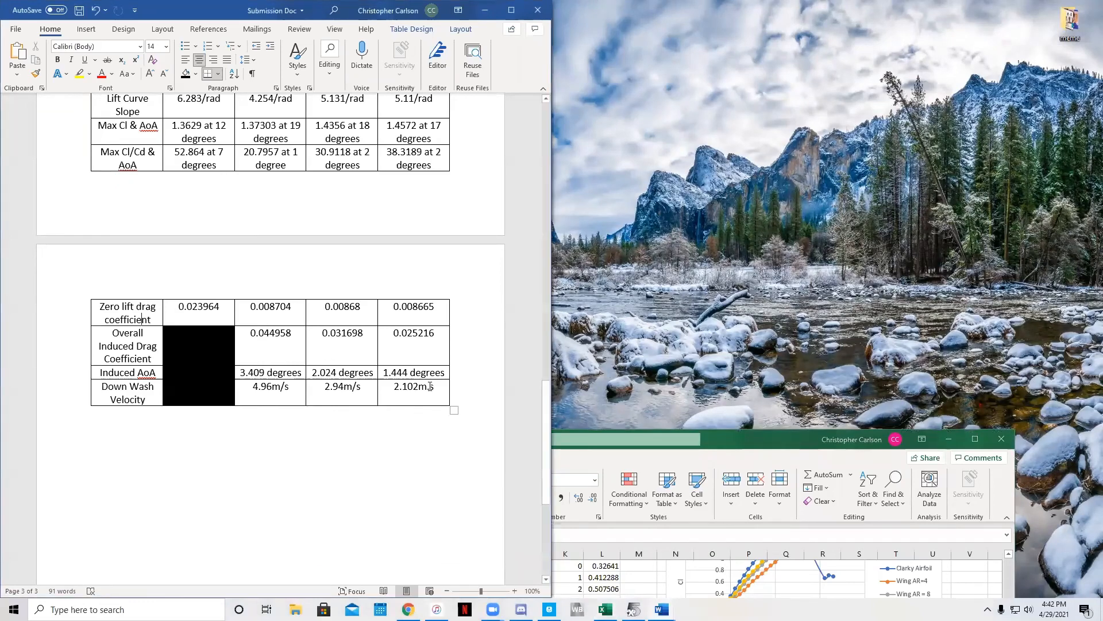
key("BackSpace")
key("BackSpace")
type("/s")
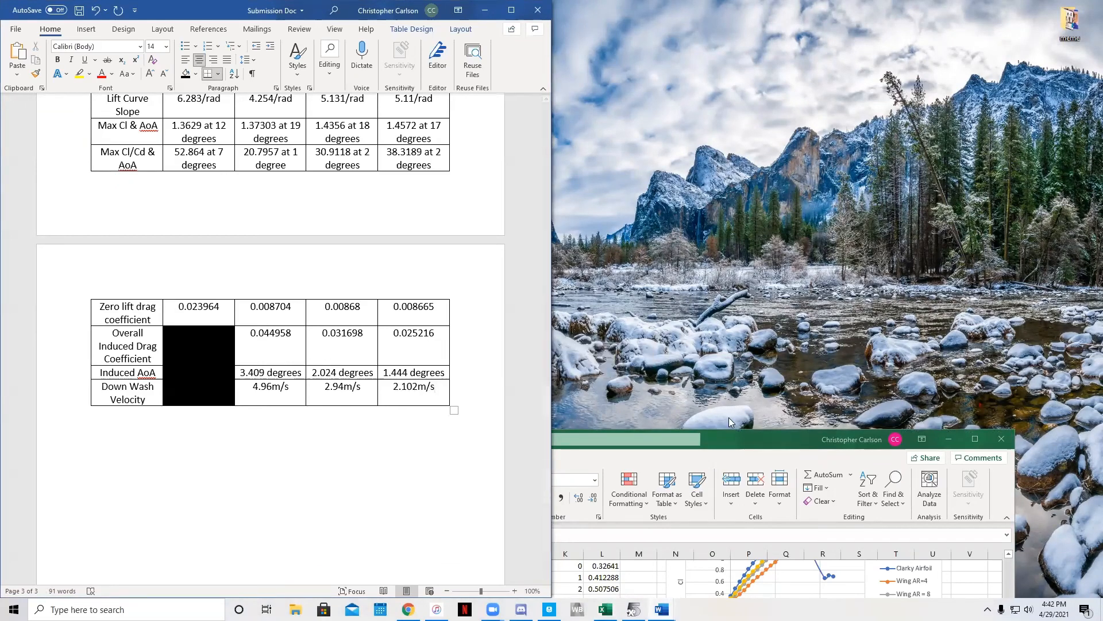
- Bring the Excel window back into view and inspect the 7-degree Winf values for the AR 4, AR 8 and AR 12 wings
left_click_drag(751, 440, 825, 19)
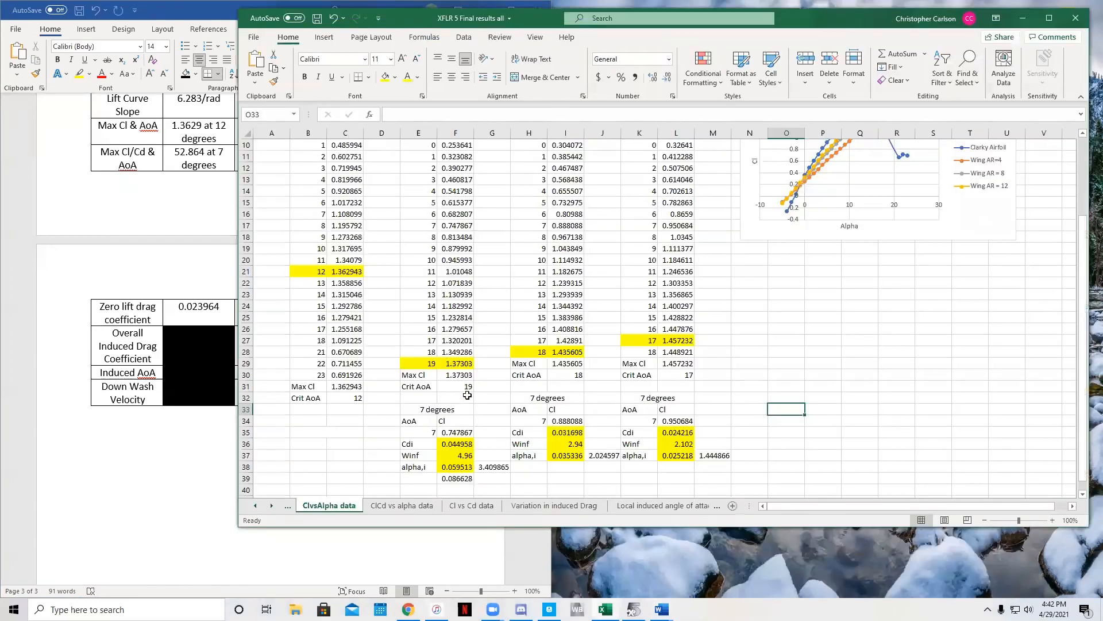
left_click(459, 455)
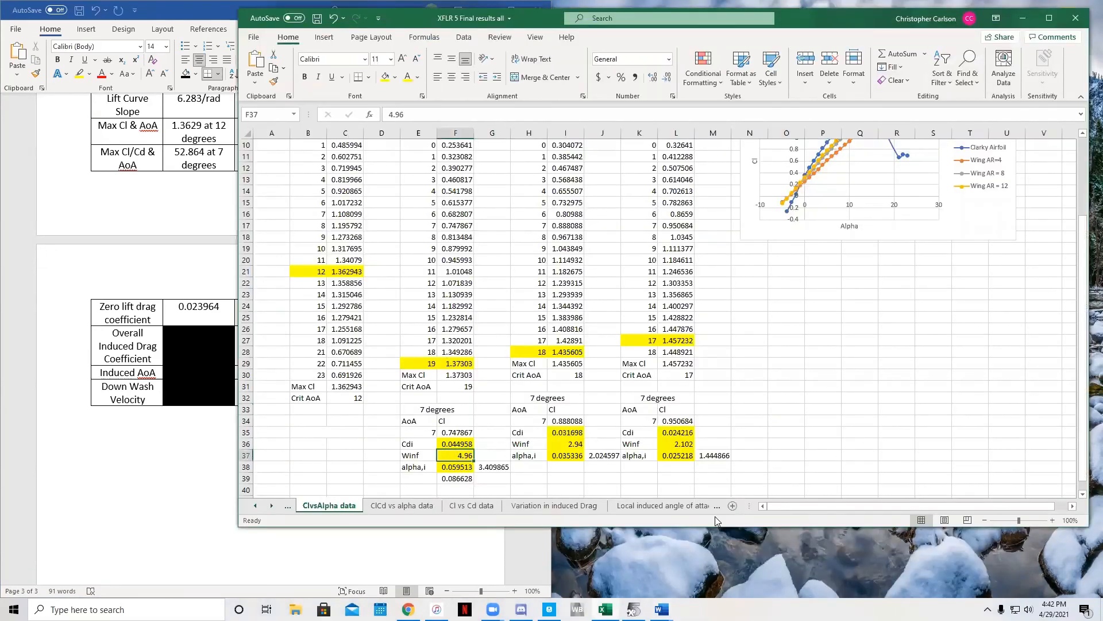
left_click(862, 398)
left_click(577, 446)
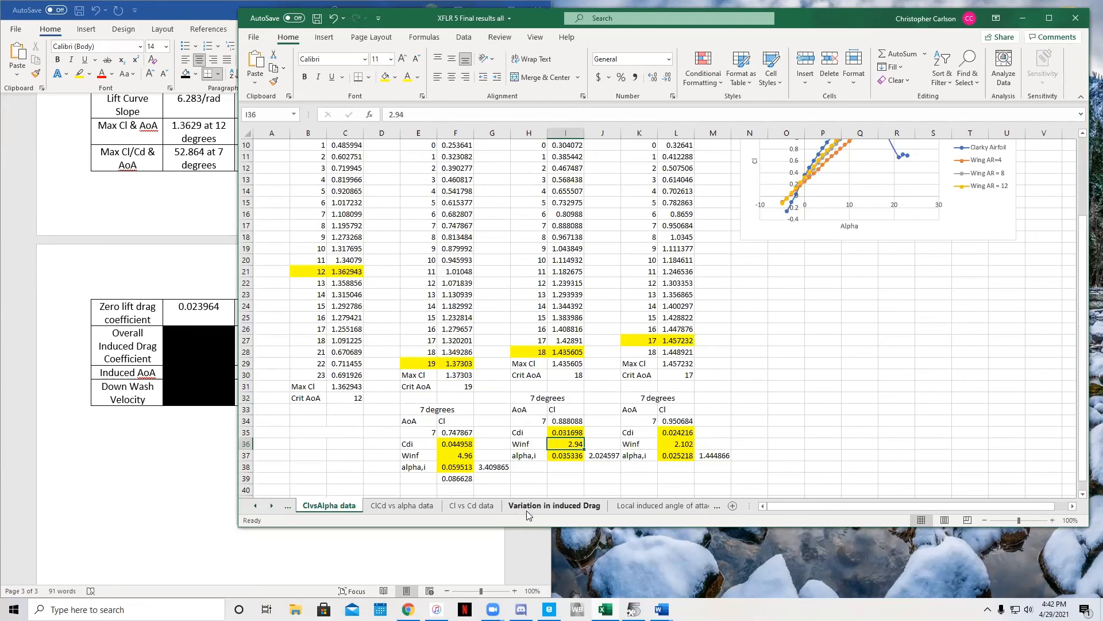
left_click(415, 457)
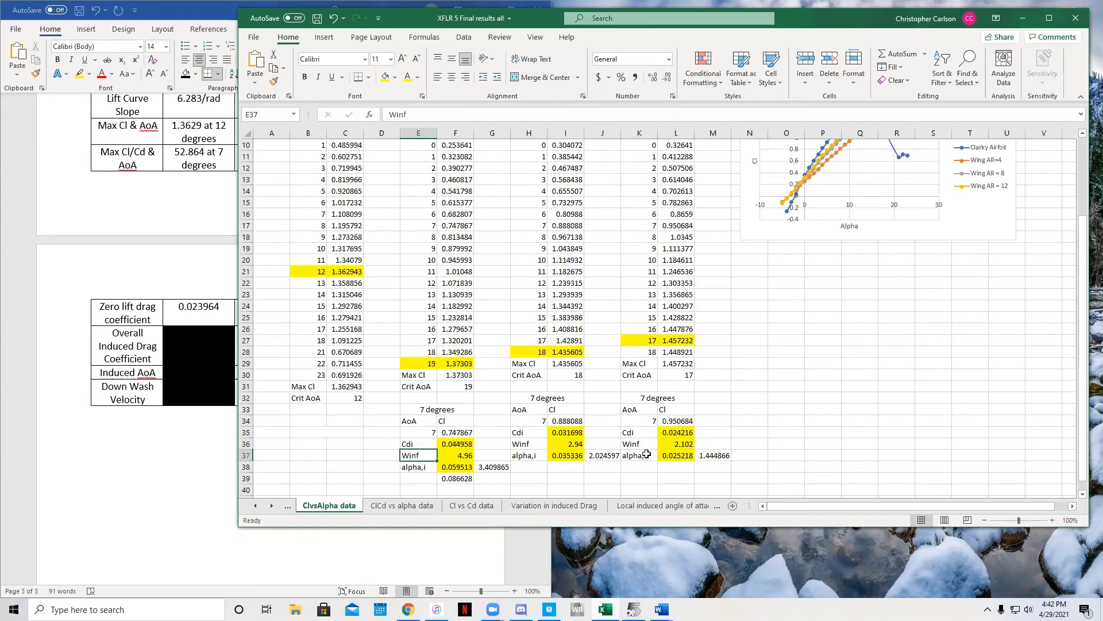
left_click(466, 455)
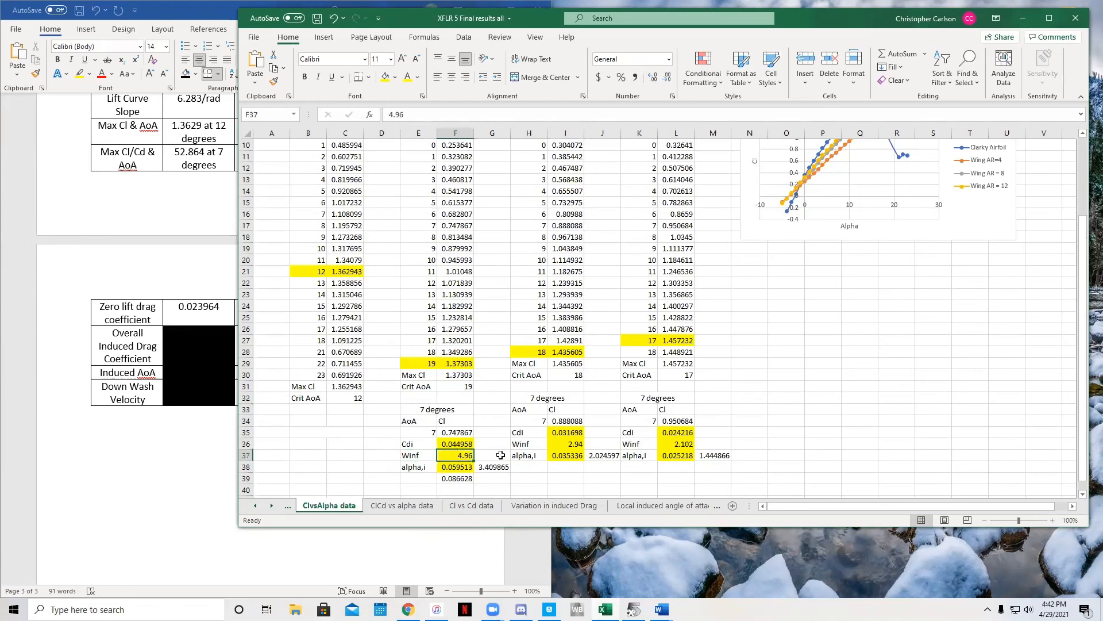
left_click(576, 443)
left_click(678, 443)
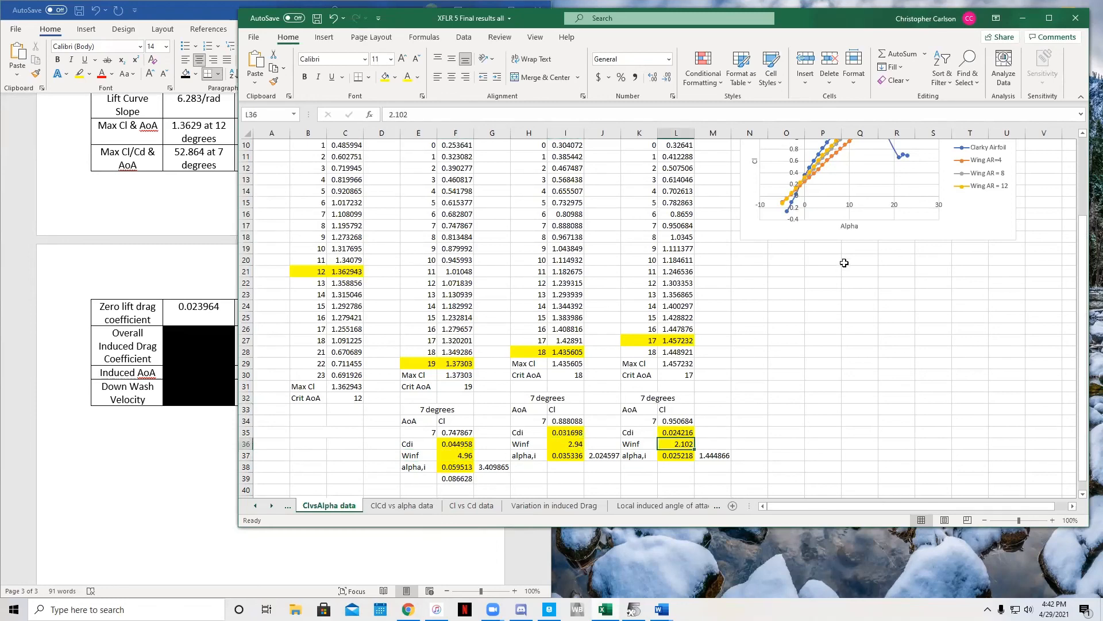
scroll(903, 337, "down", 1)
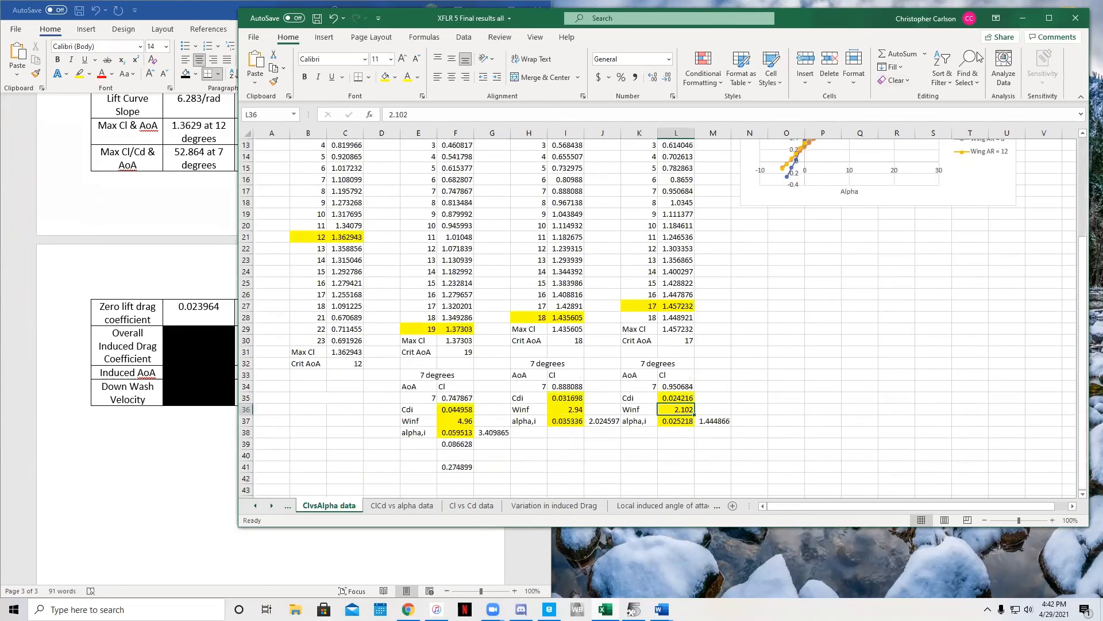
- Minimise Excel, bring up the XFLR5 Project document and mark the 2-point overall lift coefficient requirement as DONE
left_click(1023, 17)
scroll(324, 402, "up", 3)
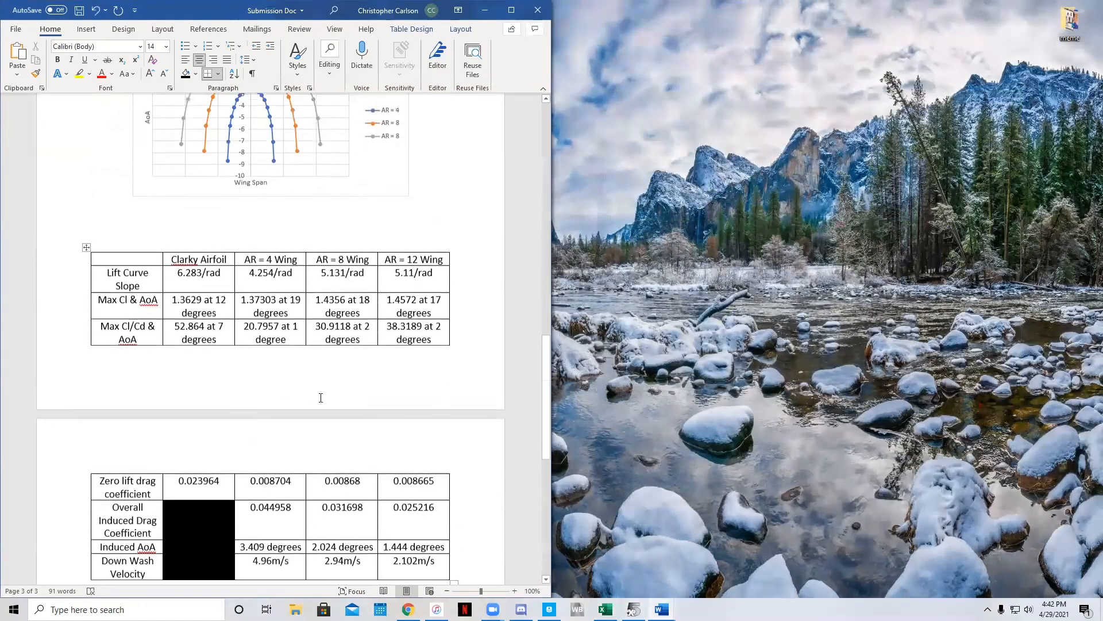
scroll(320, 397, "up", 12)
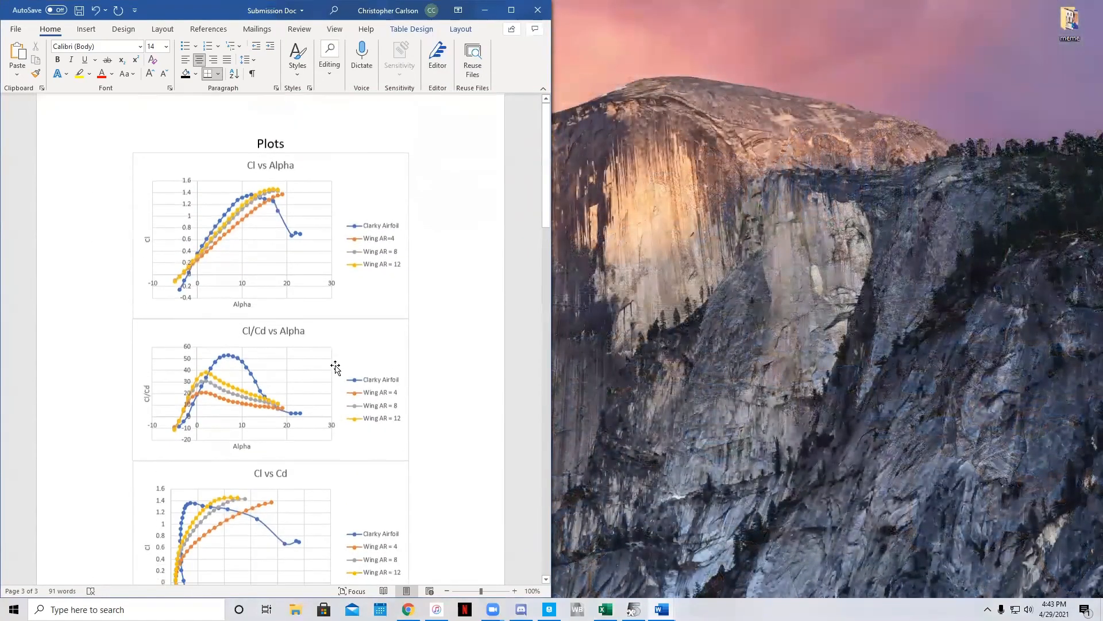
scroll(336, 368, "up", 1)
mouse_move(662, 609)
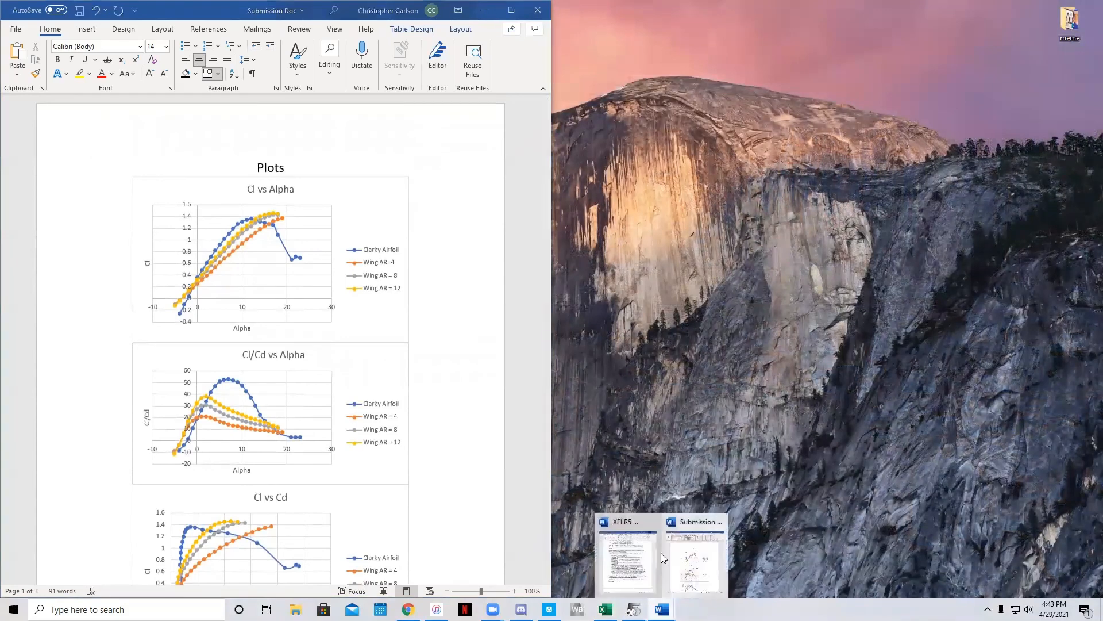
left_click(644, 560)
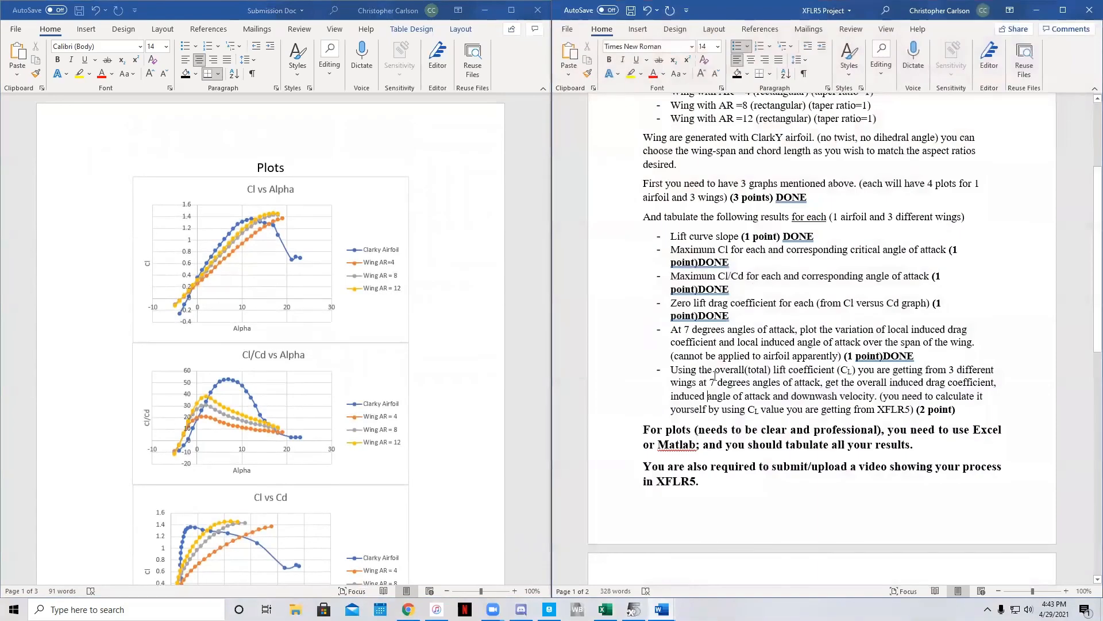
left_click(964, 413)
type("DONE")
- Compare the assignment's three-graph requirement with the Cl vs Alpha, Cl/Cd vs Alpha and Cl vs Cd plots in the submission document
scroll(705, 402, "up", 3)
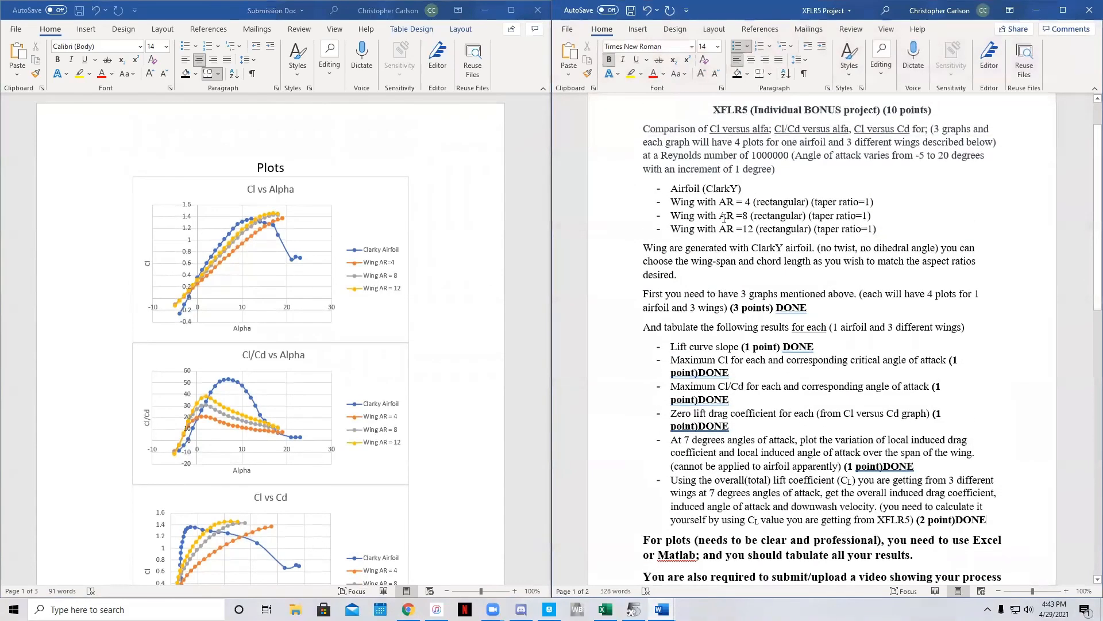
left_click_drag(742, 294, 843, 297)
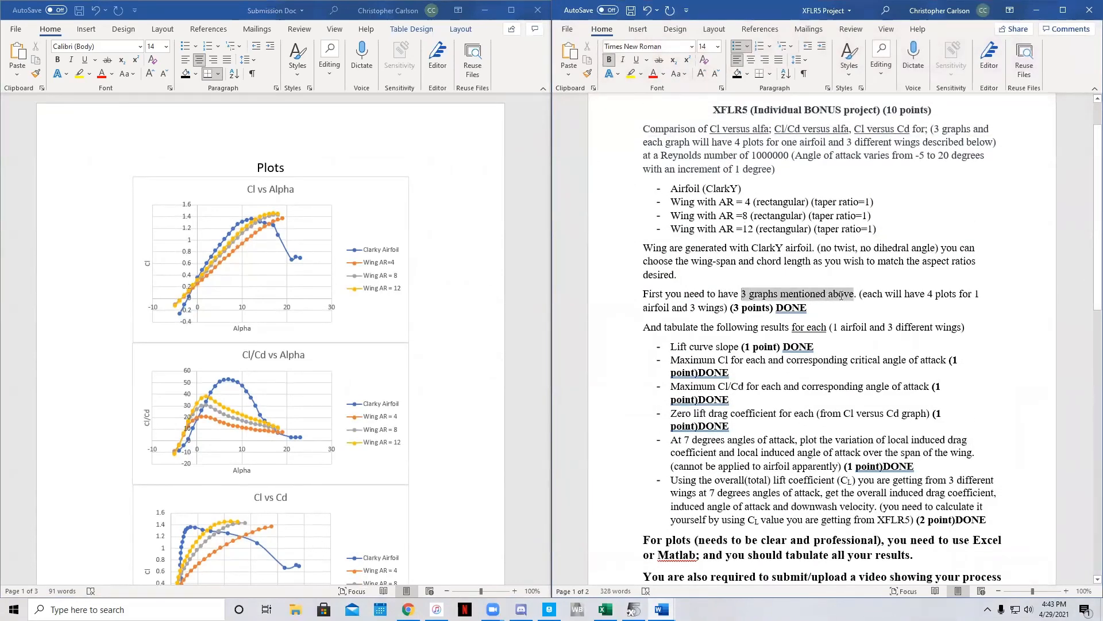
left_click(772, 201)
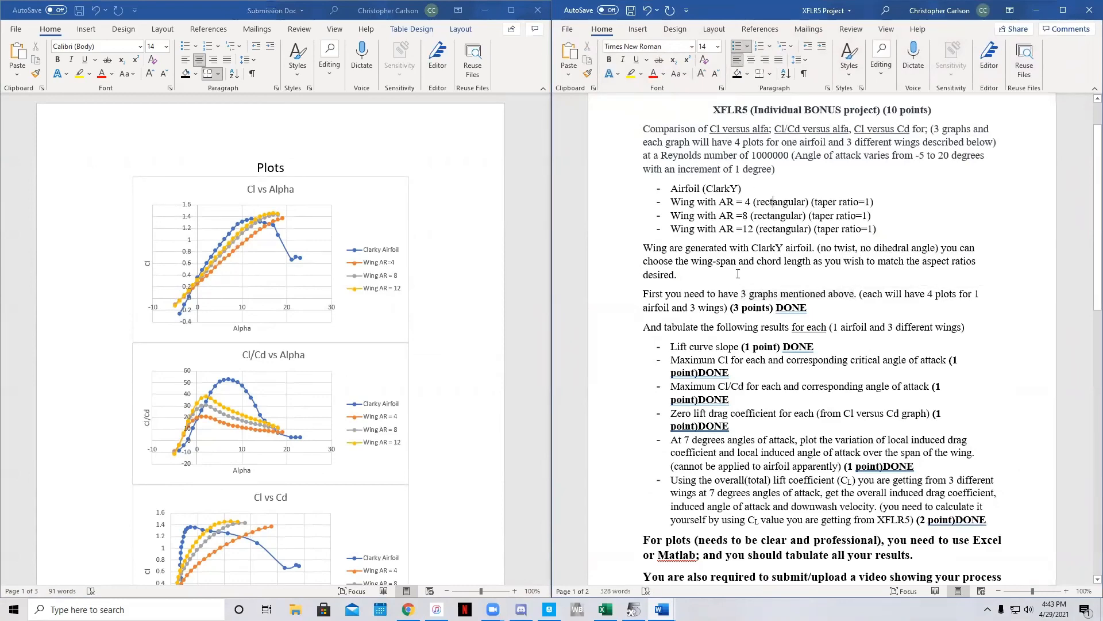
scroll(314, 376, "down", 3)
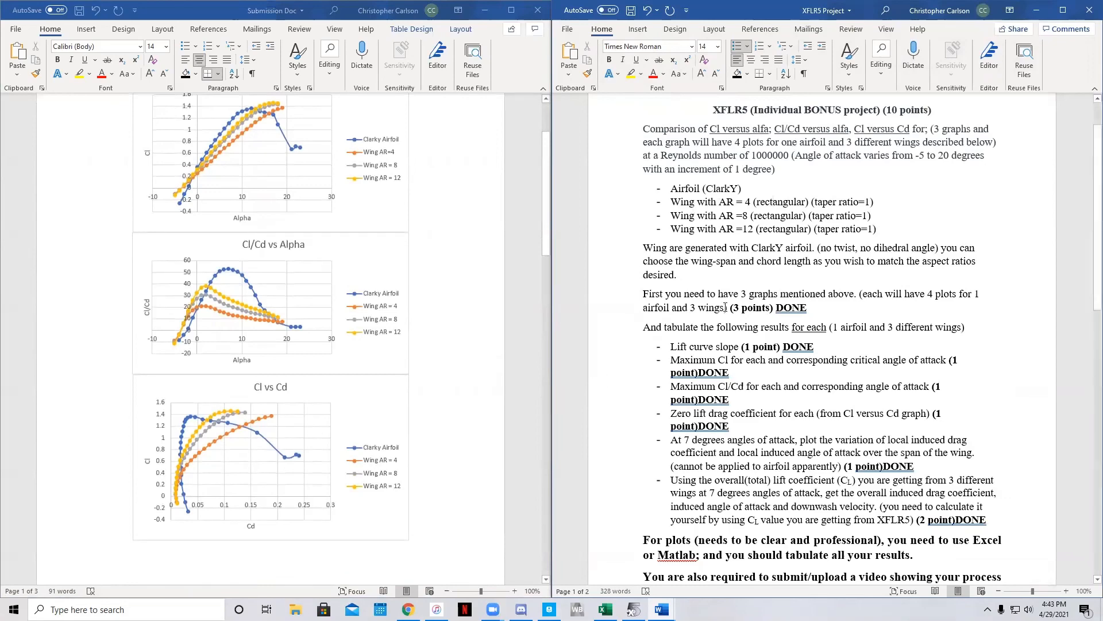
left_click(809, 307)
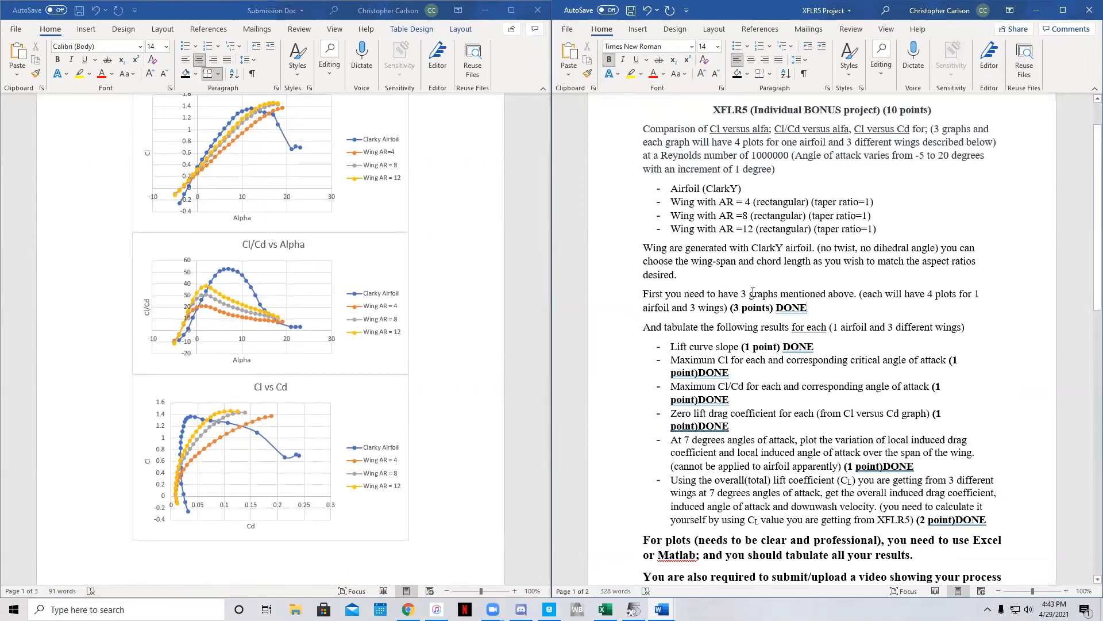
- Check the assignment's tabulated-results requirements against the submission document's induced plots and results table, from Lift Curve Slope to Down Wash Velocity
scroll(707, 322, "down", 3)
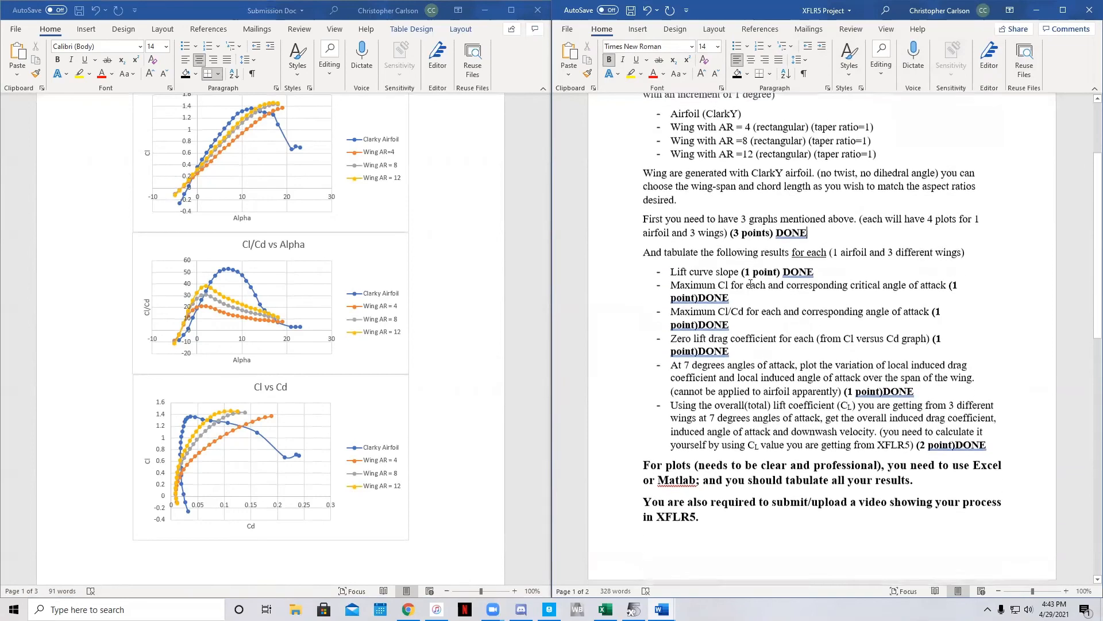
left_click(722, 264)
scroll(363, 355, "down", 20)
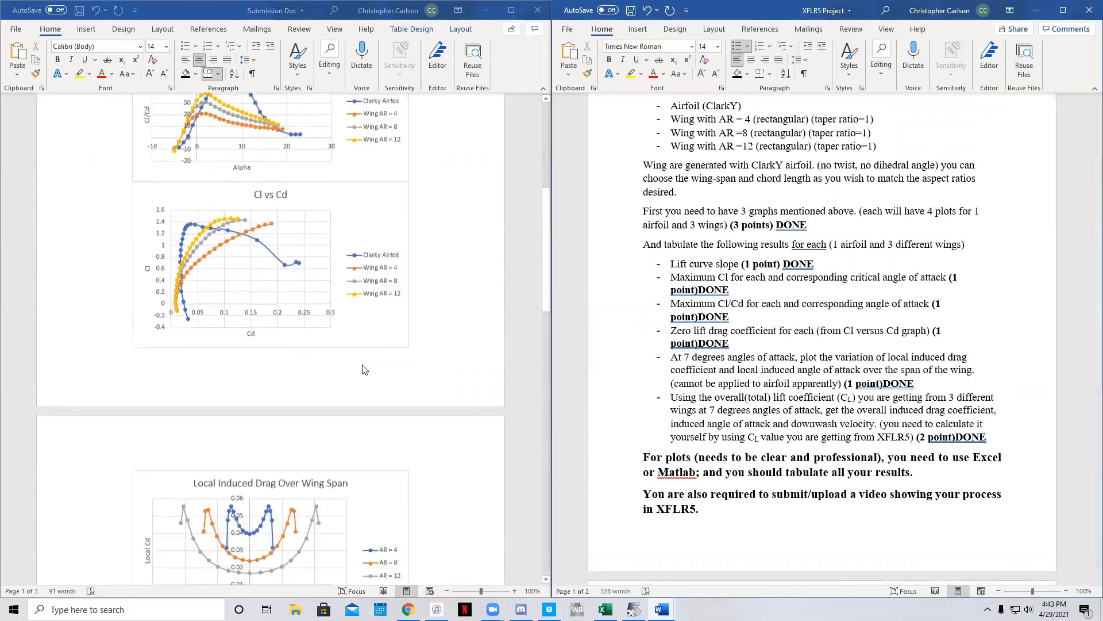
scroll(363, 355, "down", 8)
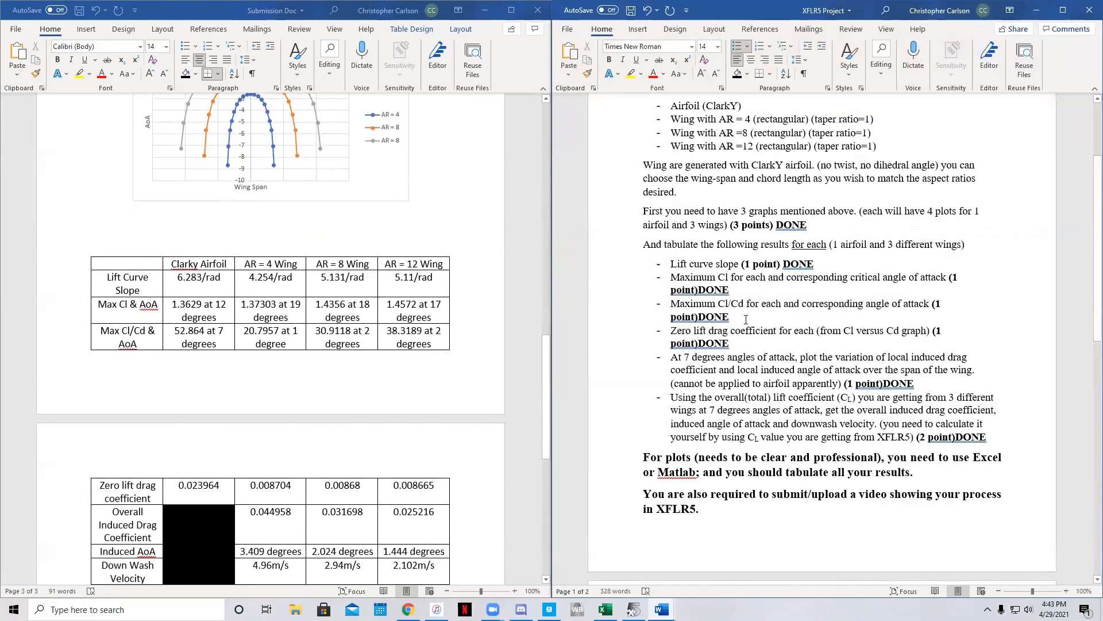
scroll(179, 345, "down", 5)
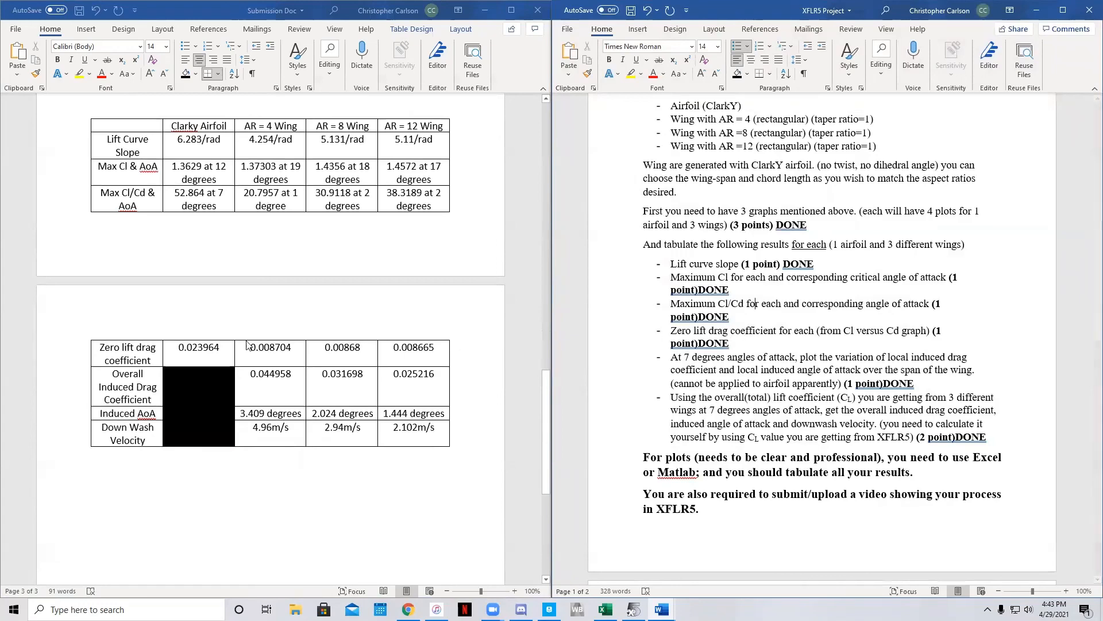
left_click(147, 346)
scroll(165, 402, "down", 1)
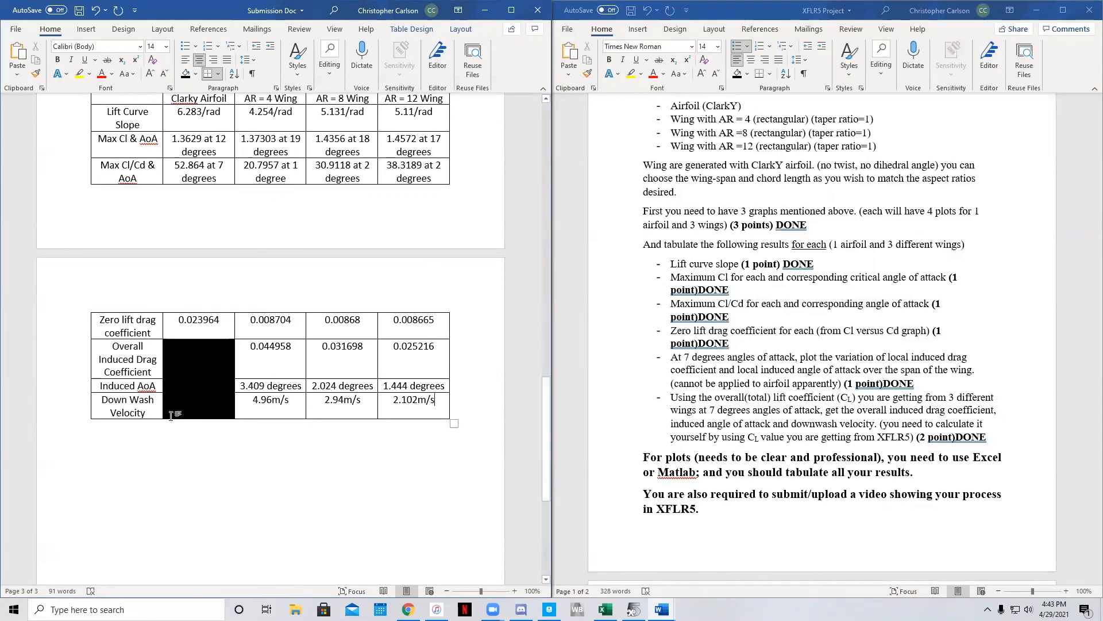
scroll(171, 415, "up", 8)
scroll(793, 230, "up", 4)
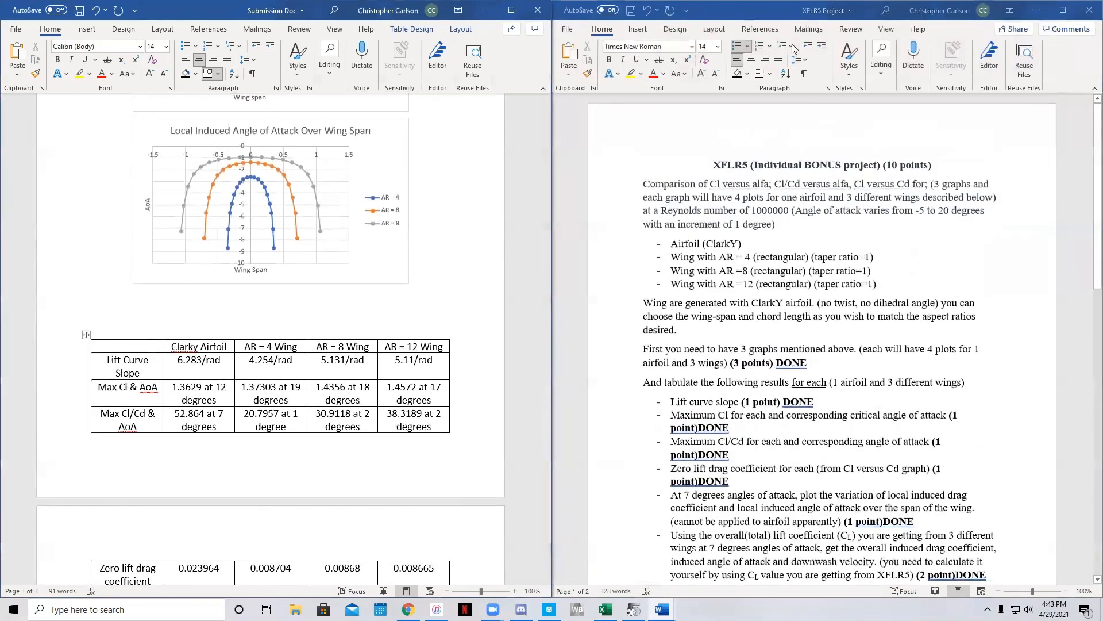